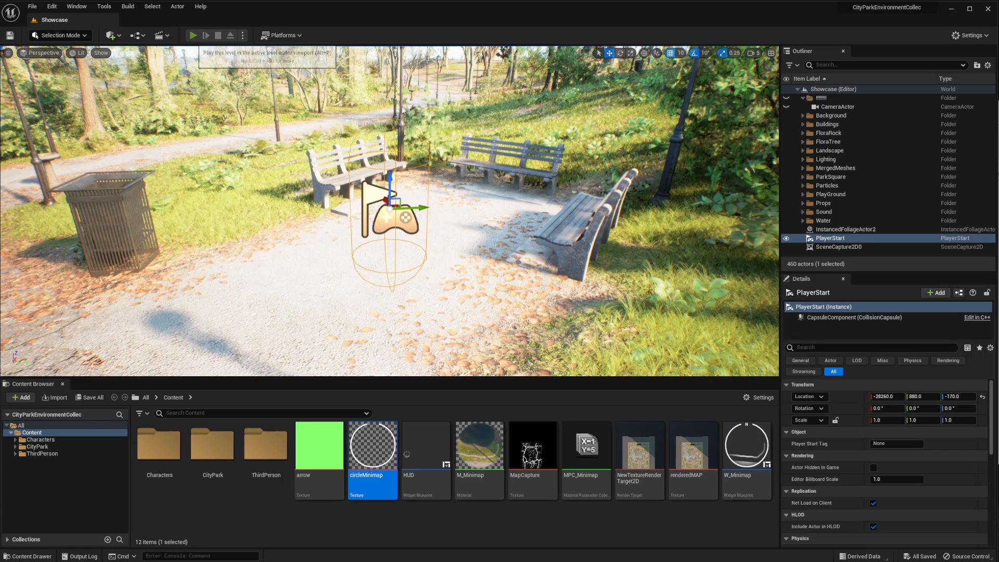
Play-test the level, running the character along the park paths to examine the minimap's movement and rotation
{"action": "key", "text": "alt+p"}
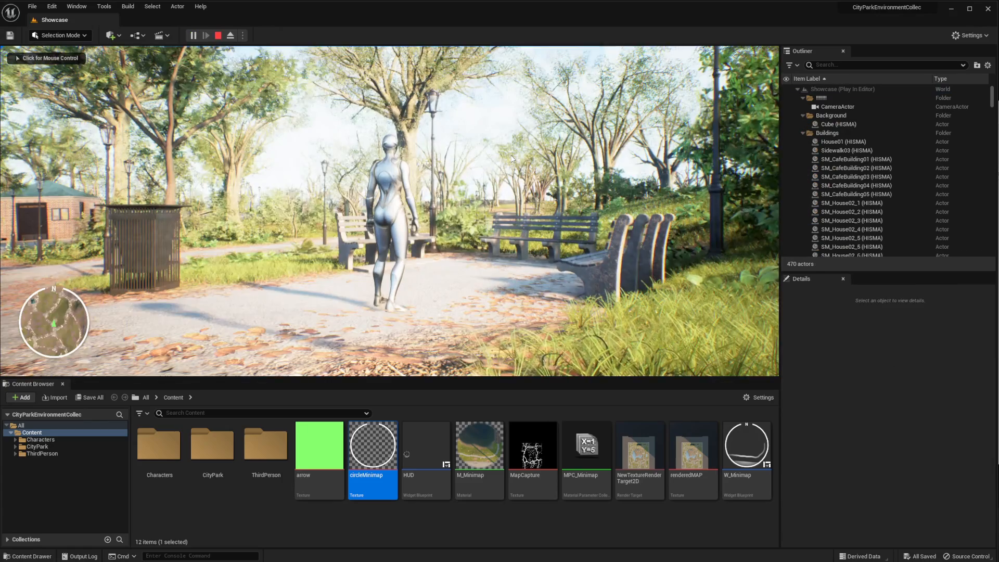
{"action": "key", "text": "w"}
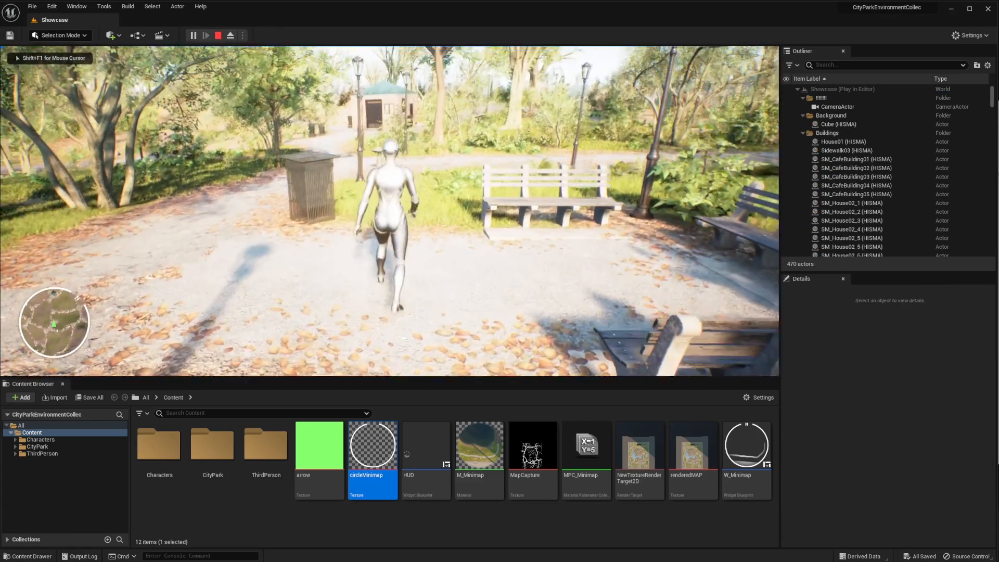
{"action": "key", "text": "w"}
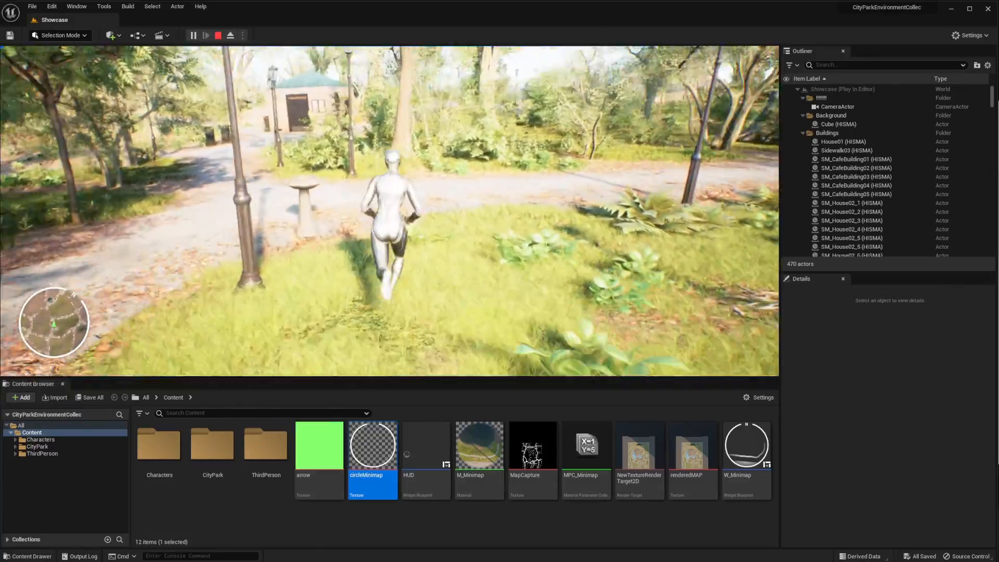
{"action": "key", "text": "w"}
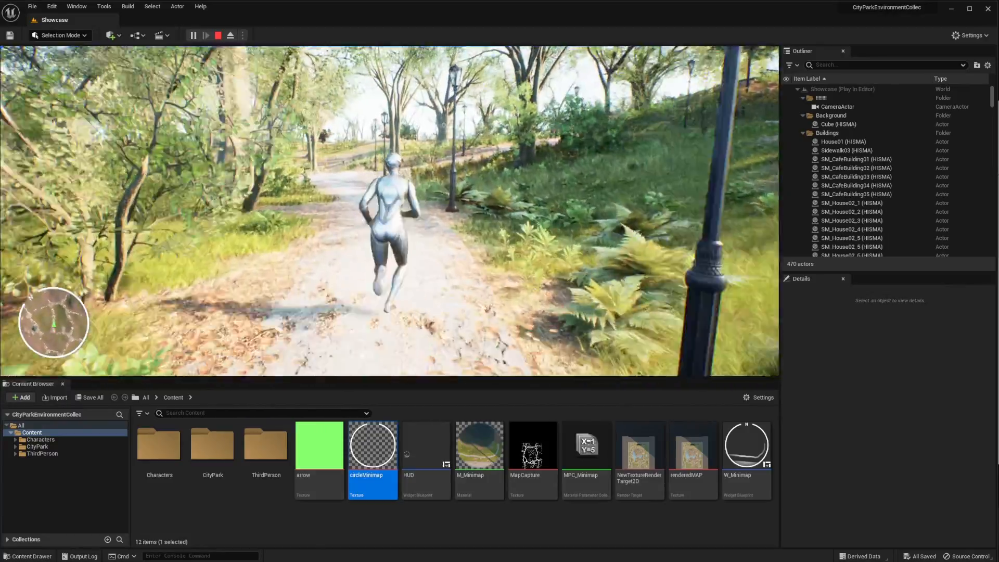
{"action": "key", "text": "w"}
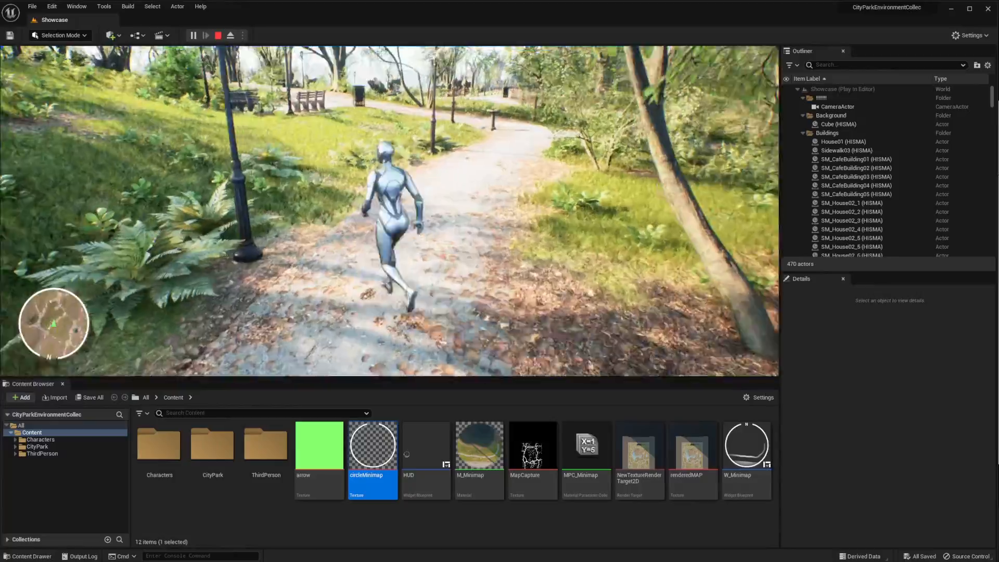
{"action": "key", "text": "w"}
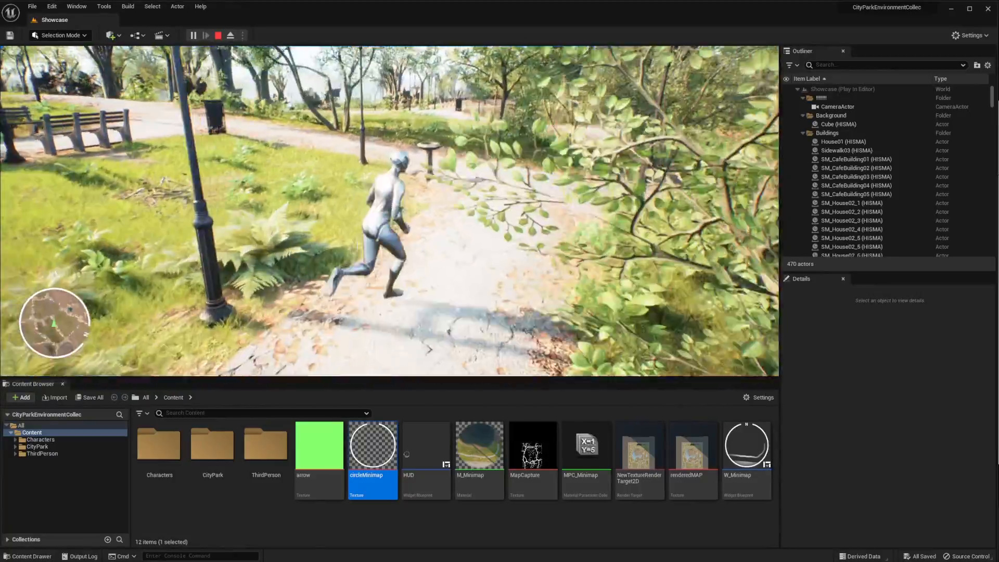
{"action": "key", "text": "w"}
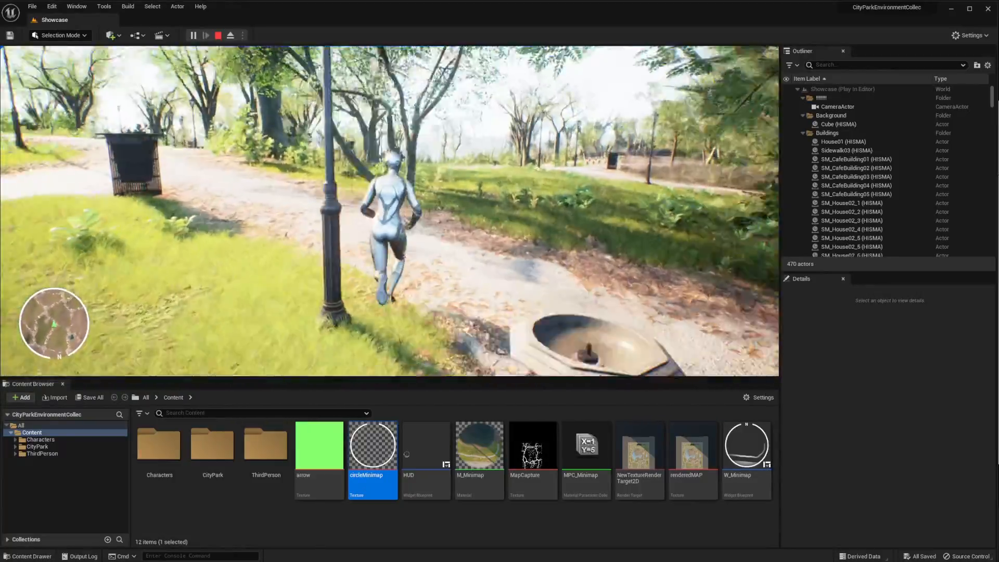
{"action": "key", "text": "w"}
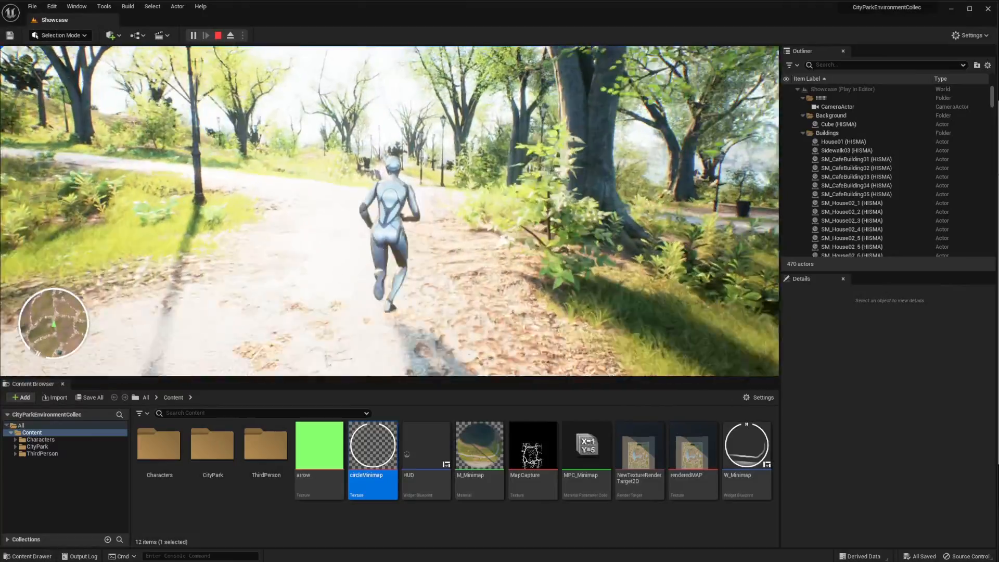
{"action": "key", "text": "w"}
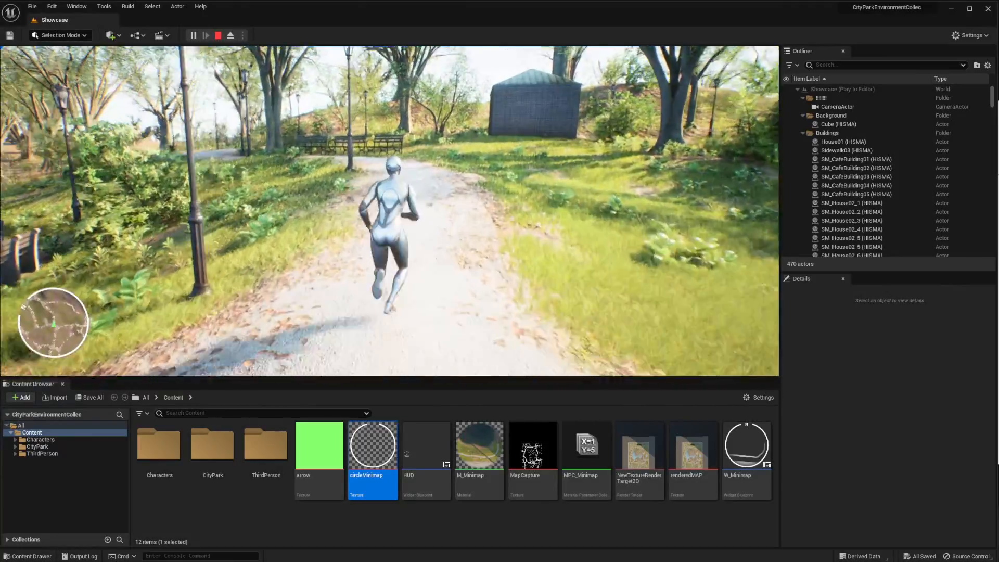
{"action": "key", "text": "Escape"}
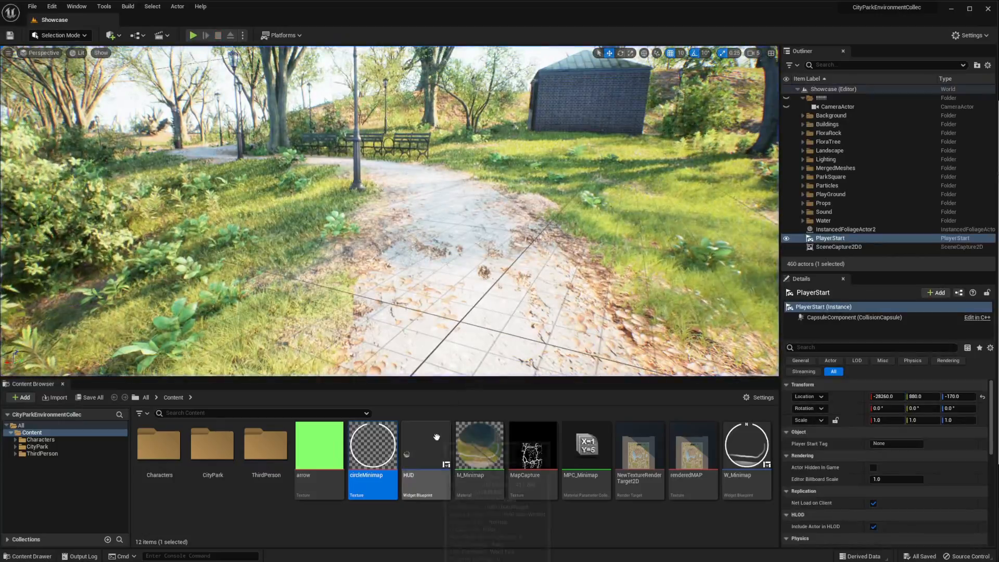
In the M_Minimap material, connect the white 1,1,1 constant to Final Color in place of the texture sample and apply it
{"action": "double_click", "coordinate": [479, 447]}
{"action": "left_click_drag", "start_coordinate": [612, 310], "coordinate": [703, 289]}
{"action": "right_click_drag", "start_coordinate": [702, 288], "coordinate": [737, 345]}
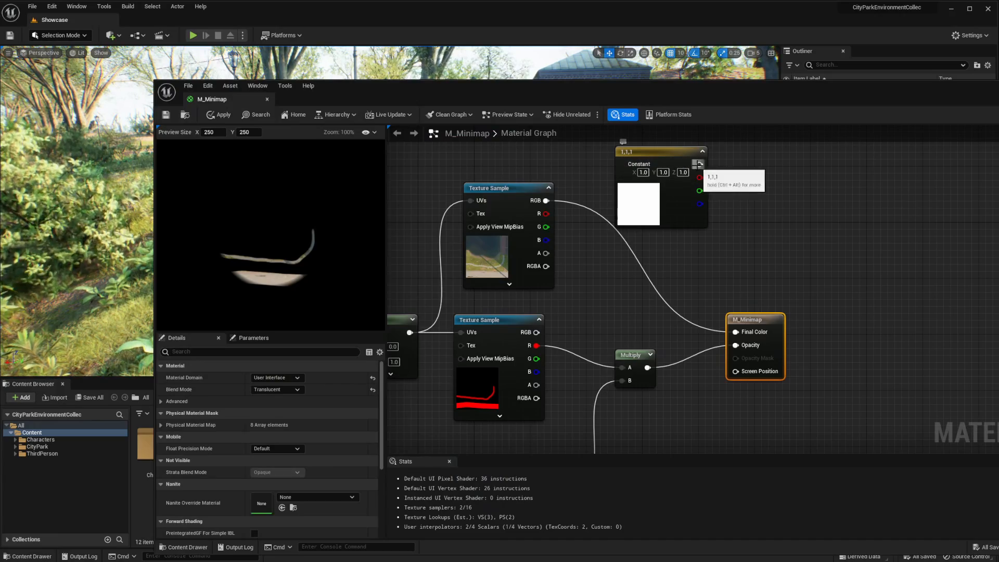
{"action": "left_click_drag", "start_coordinate": [700, 165], "coordinate": [735, 332]}
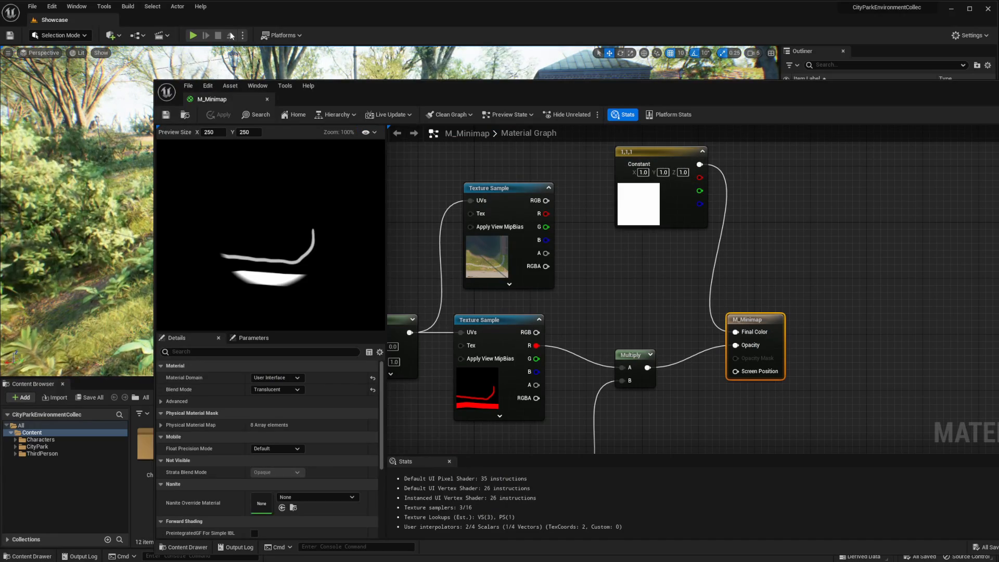
{"action": "left_click", "coordinate": [428, 38]}
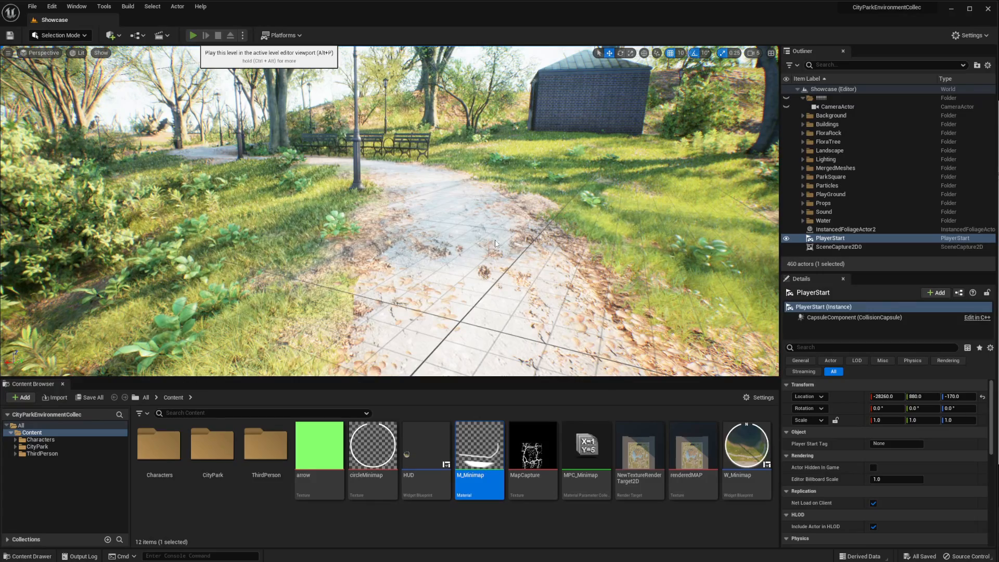
Play-test the level and run through the park to examine the minimap with its white paths
{"action": "key", "text": "alt+p"}
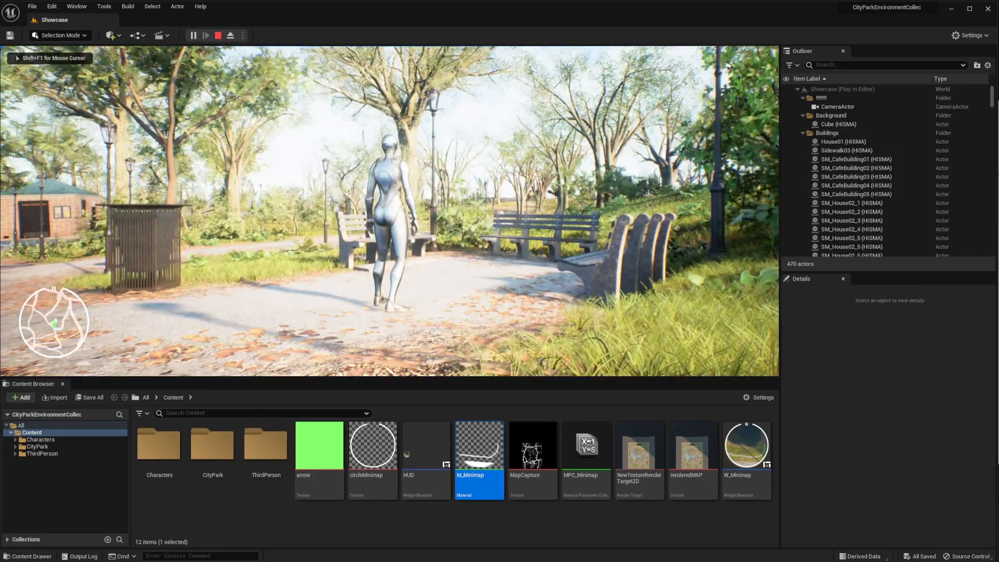
{"action": "key", "text": "w"}
{"action": "key", "text": "w"}
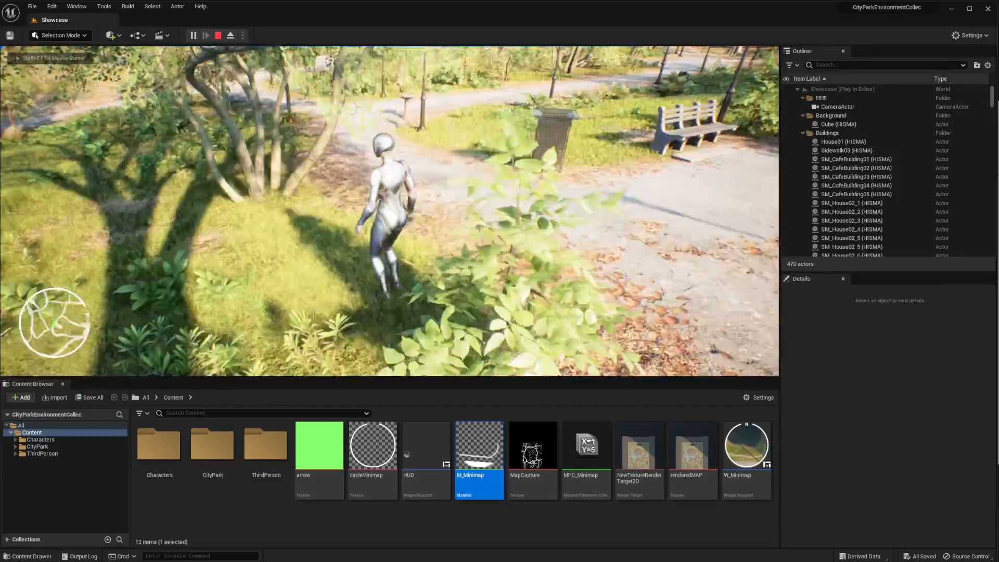
{"action": "key", "text": "w"}
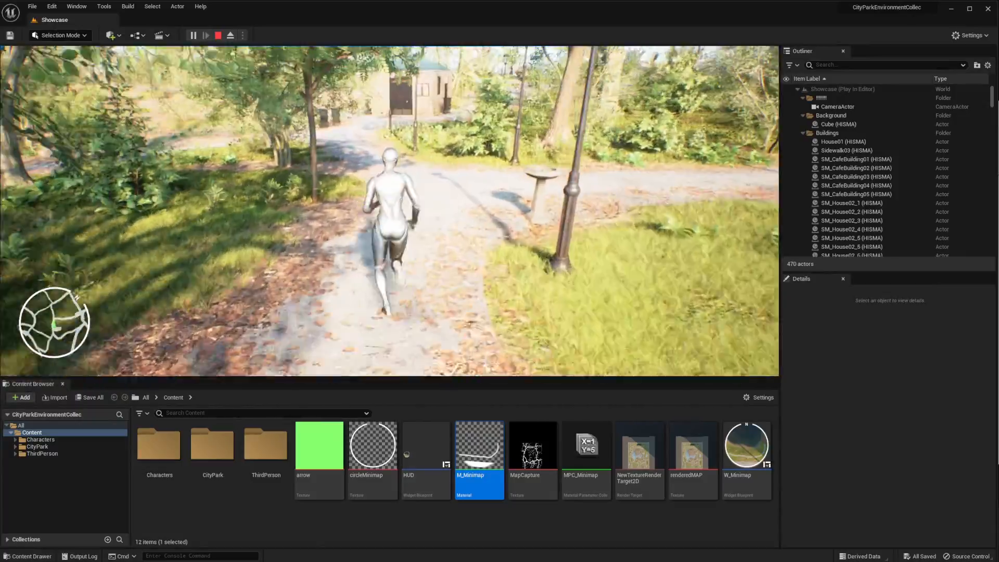
{"action": "key", "text": "w"}
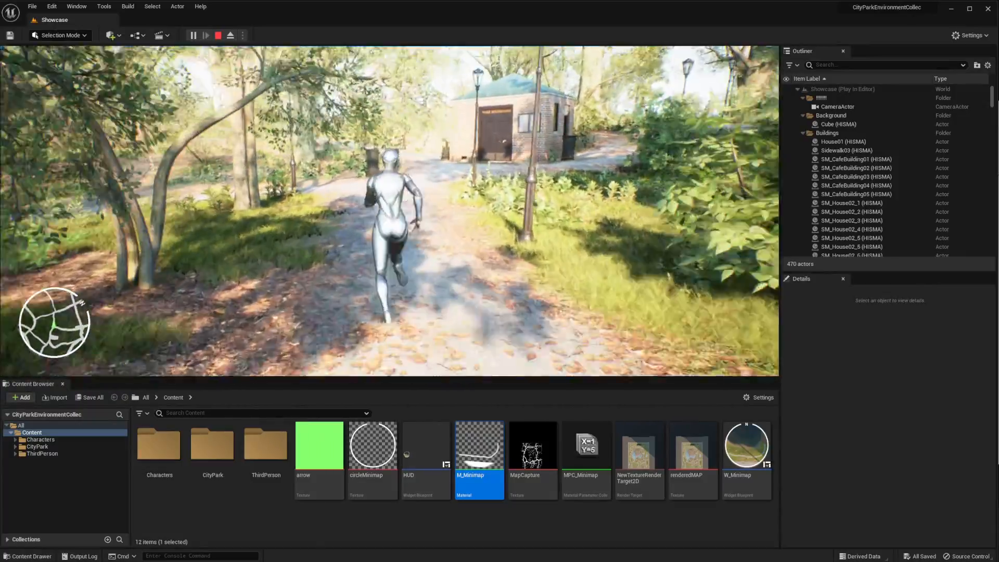
{"action": "key", "text": "w"}
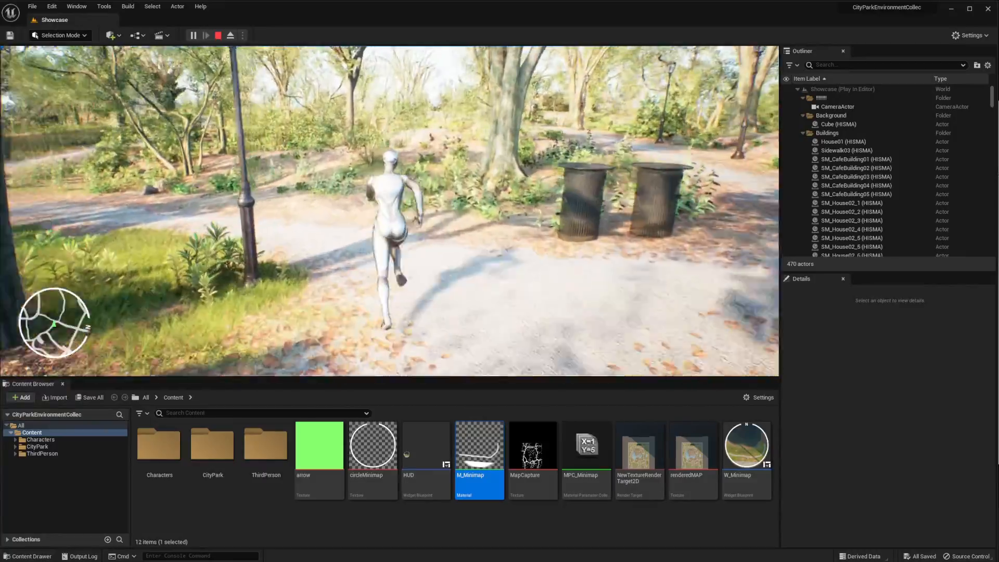
{"action": "key", "text": "w"}
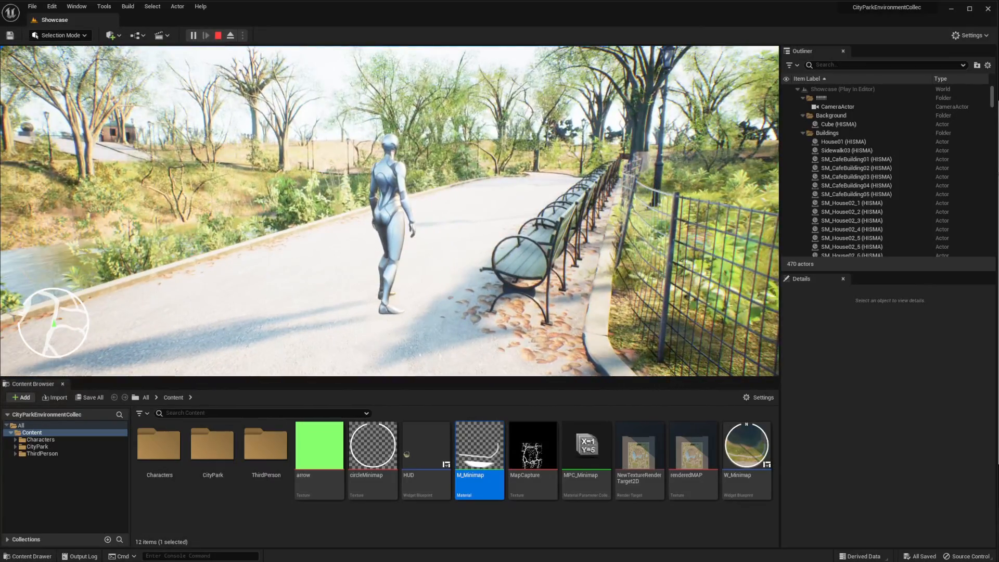
{"action": "key", "text": "Escape"}
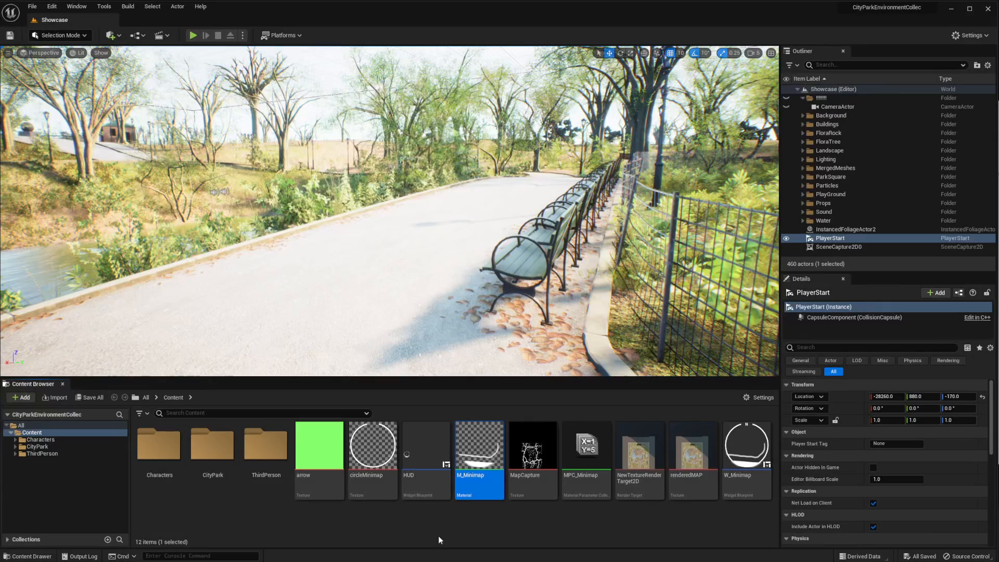
Delete the HUD, M_Minimap, MPC_Minimap, NewTextureRenderTarget2D and W_Minimap assets, and the SceneCapture2D0 actor from the level
{"action": "left_click", "coordinate": [424, 450]}
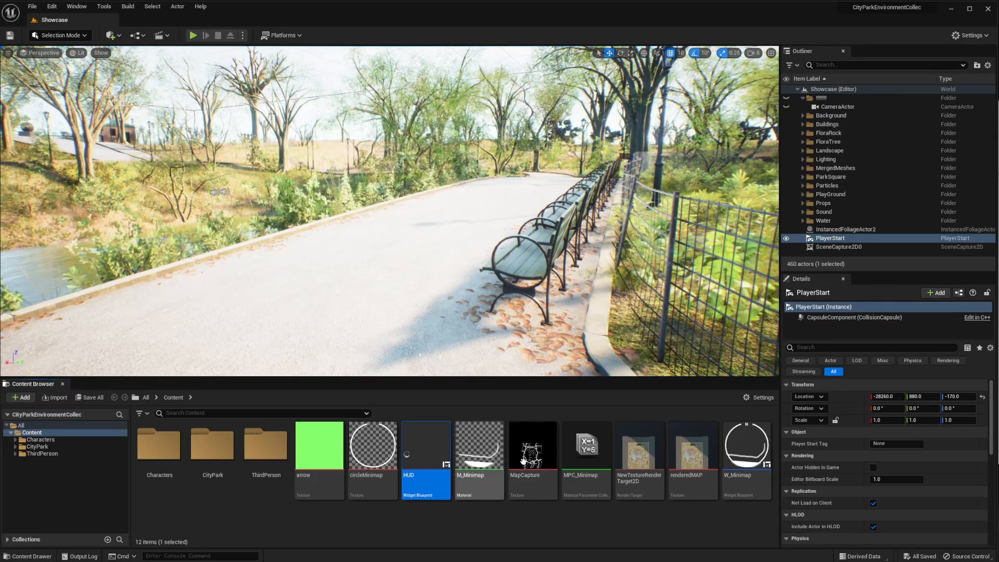
{"action": "left_click", "coordinate": [473, 445], "text": "ctrl"}
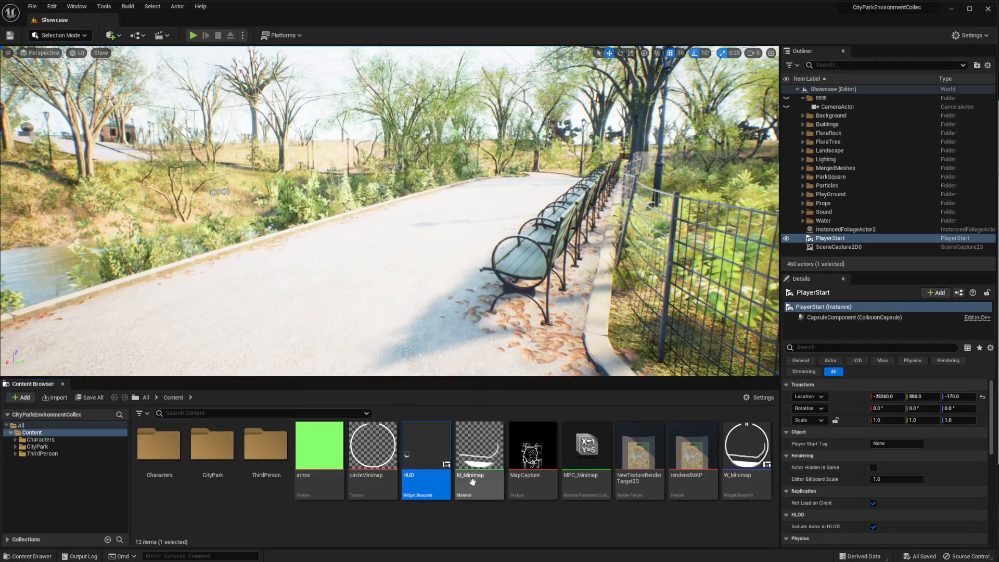
{"action": "left_click", "coordinate": [586, 447], "text": "ctrl"}
{"action": "left_click", "coordinate": [639, 448], "text": "ctrl"}
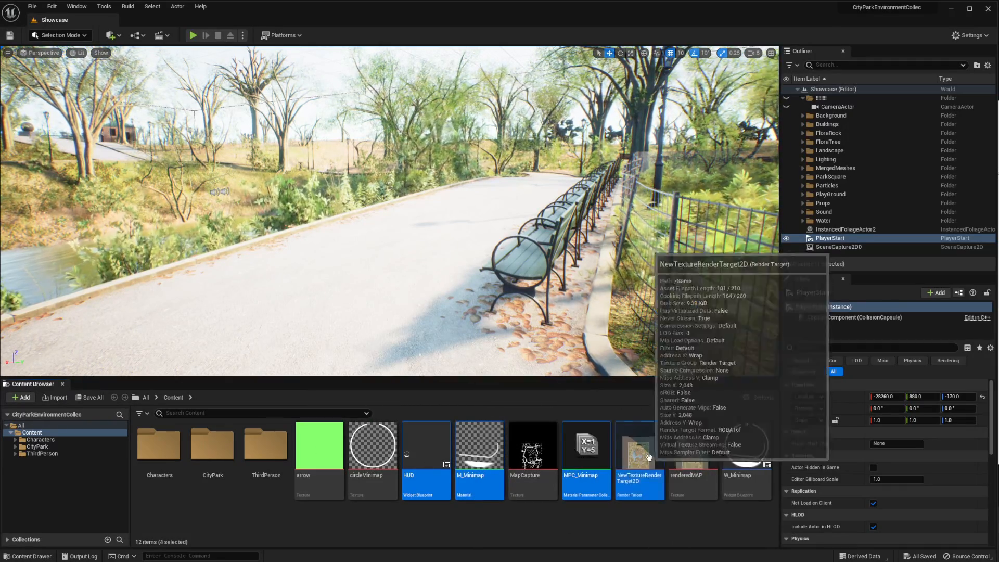
{"action": "left_click", "coordinate": [746, 448], "text": "ctrl"}
{"action": "key", "text": "Delete"}
{"action": "left_click", "coordinate": [552, 449]}
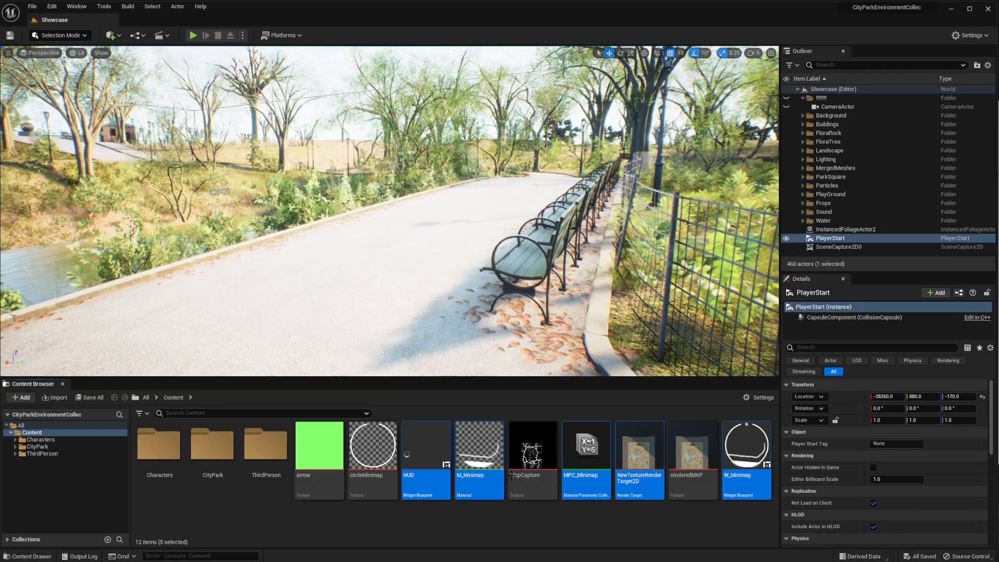
{"action": "left_click", "coordinate": [838, 247]}
{"action": "key", "text": "Delete"}
Delete the Get Player Controller, Construct and Add to Viewport nodes from the level blueprint, then compile and save it
{"action": "left_click", "coordinate": [136, 35]}
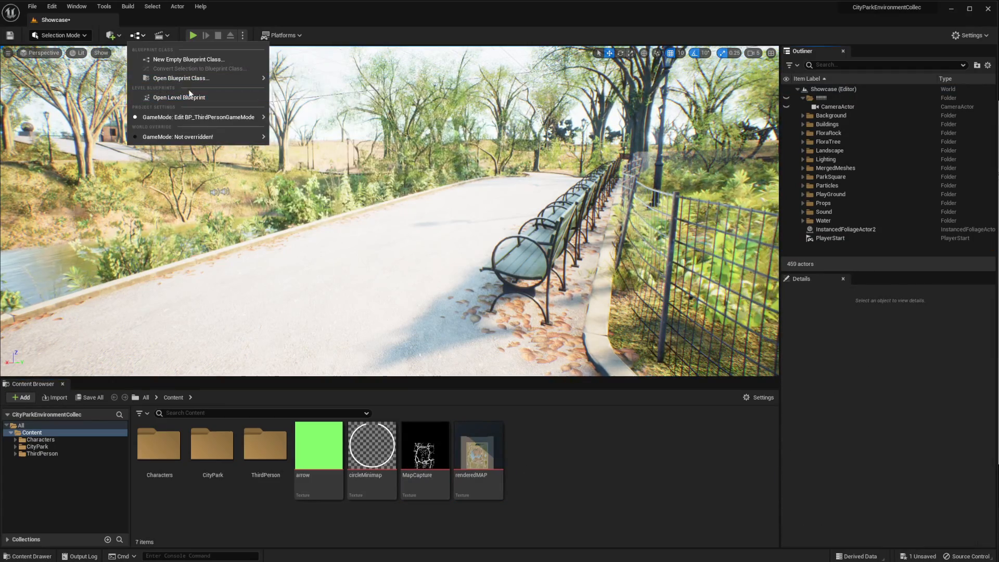
{"action": "left_click", "coordinate": [187, 102]}
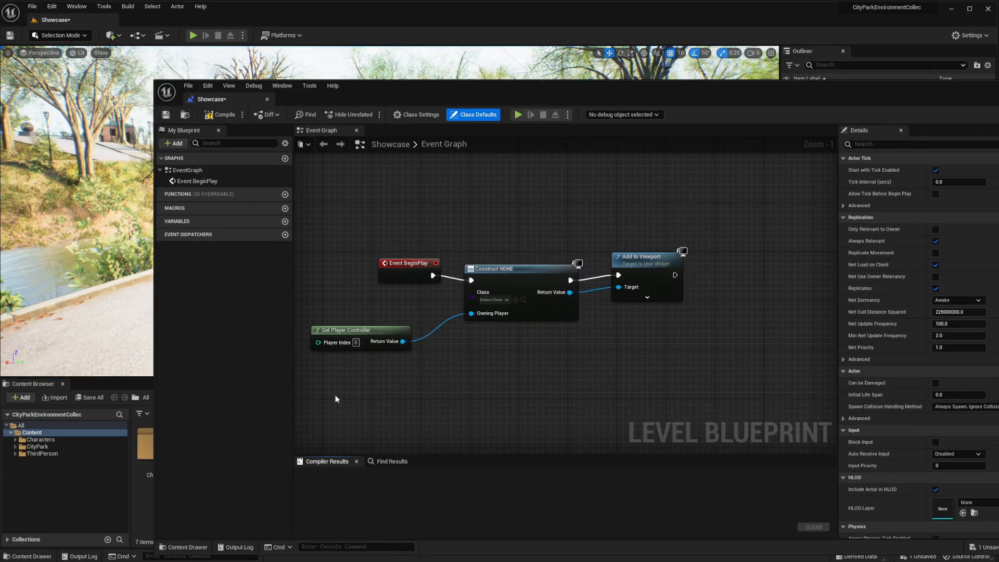
{"action": "left_click_drag", "start_coordinate": [336, 396], "coordinate": [655, 301]}
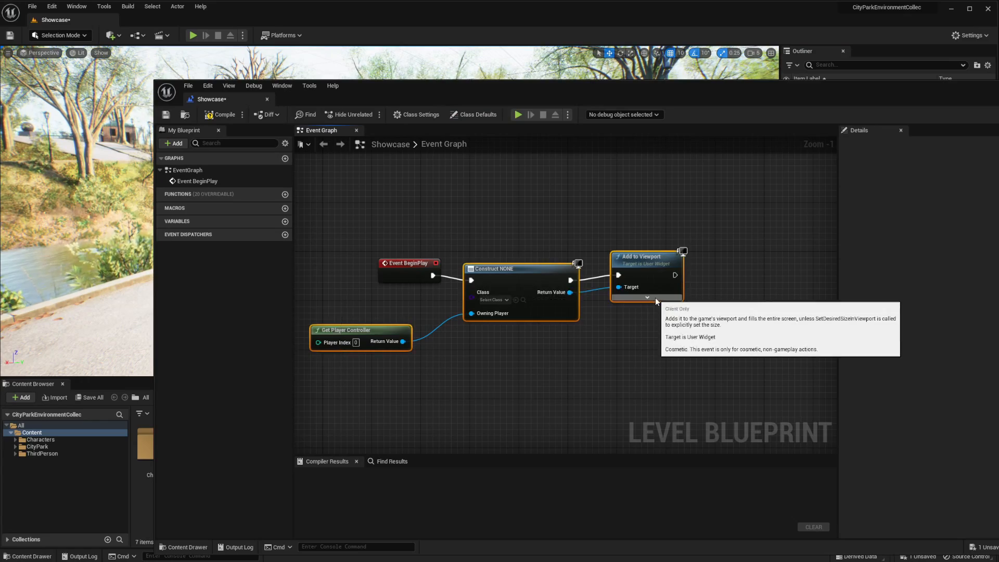
{"action": "key", "text": "Delete"}
{"action": "left_click", "coordinate": [221, 115]}
{"action": "left_click", "coordinate": [166, 115]}
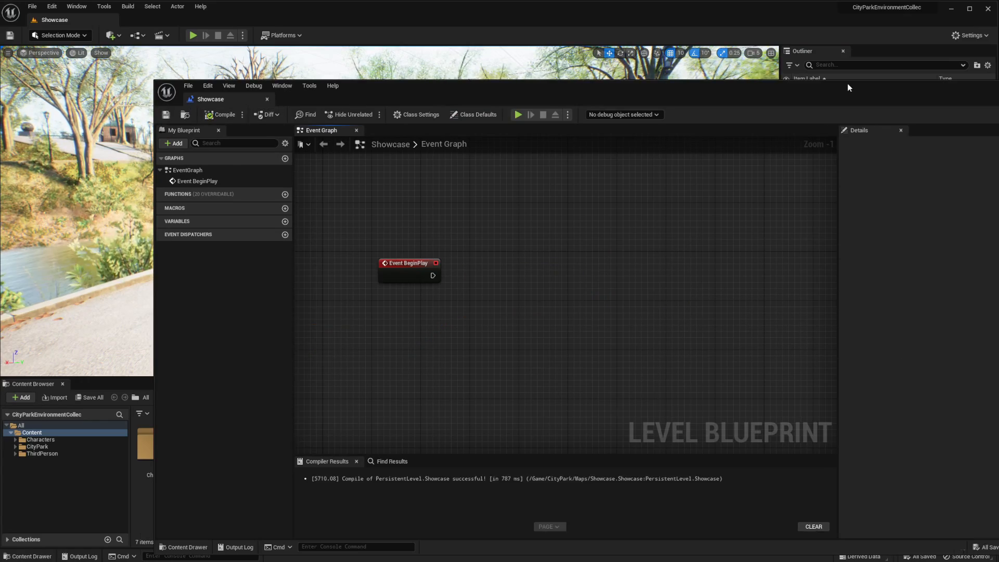
{"action": "left_click_drag", "start_coordinate": [848, 87], "coordinate": [704, 65]}
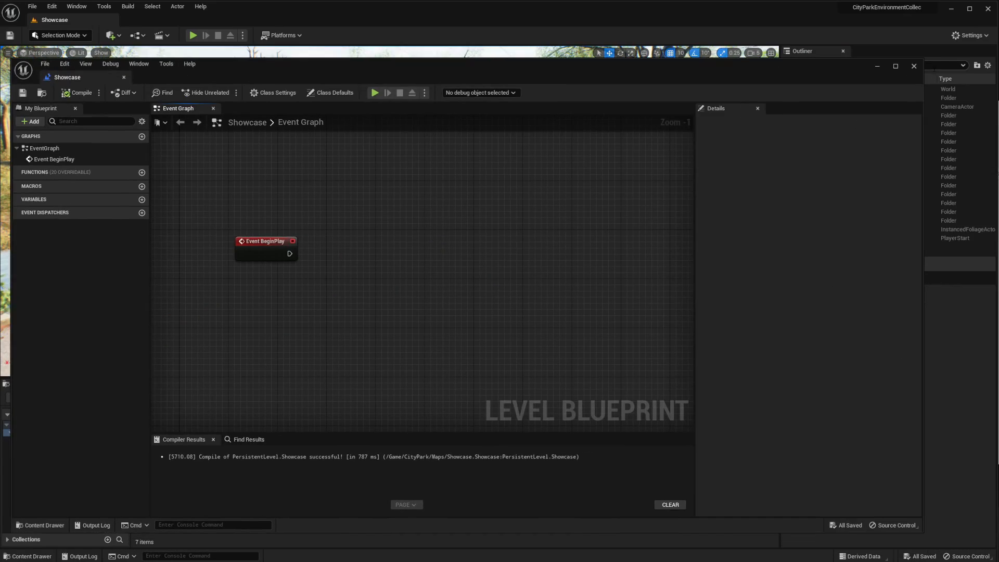
{"action": "left_click", "coordinate": [911, 67]}
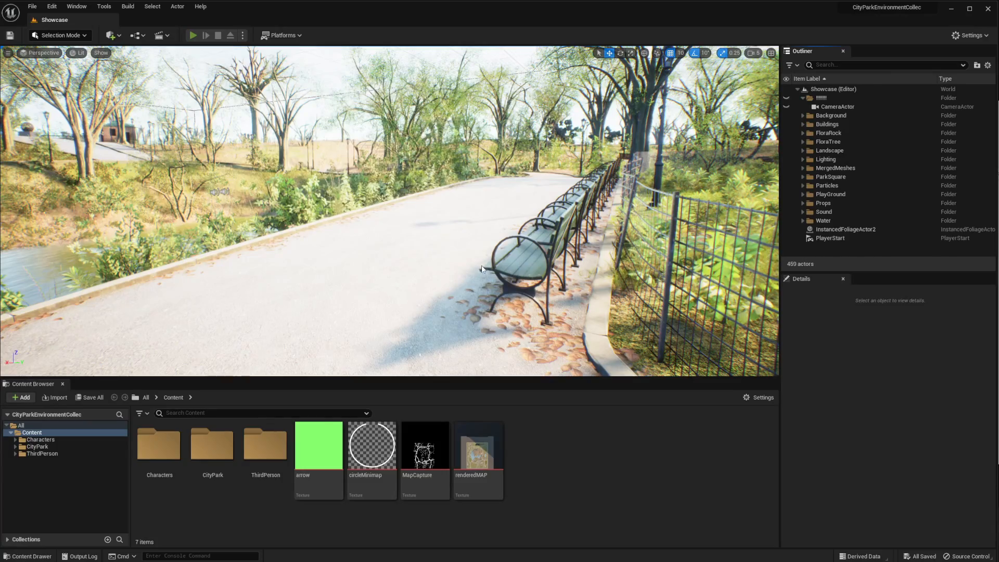
Play-test the level briefly to check it without the minimap
{"action": "key", "text": "alt+p"}
{"action": "key", "text": "w"}
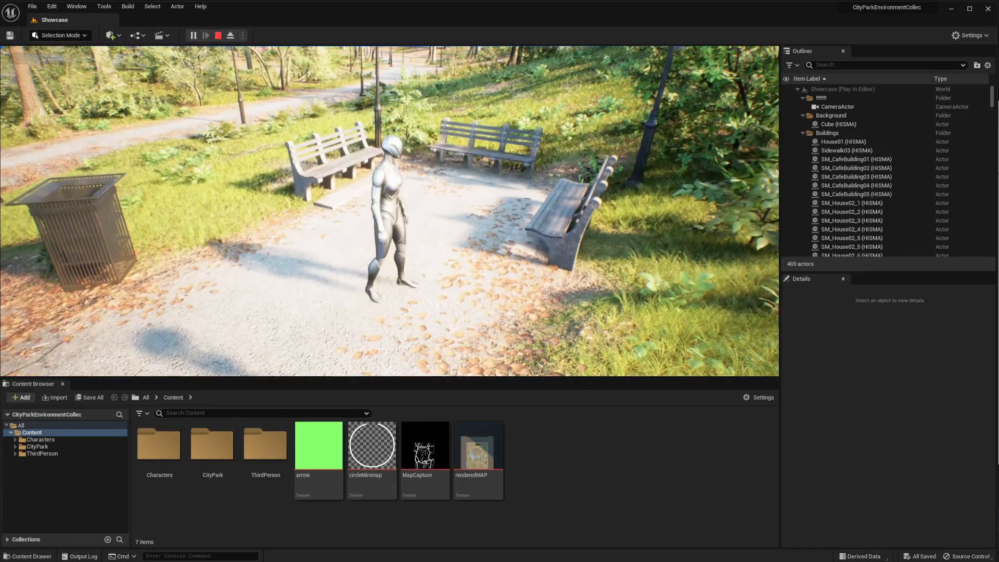
{"action": "key", "text": "Escape"}
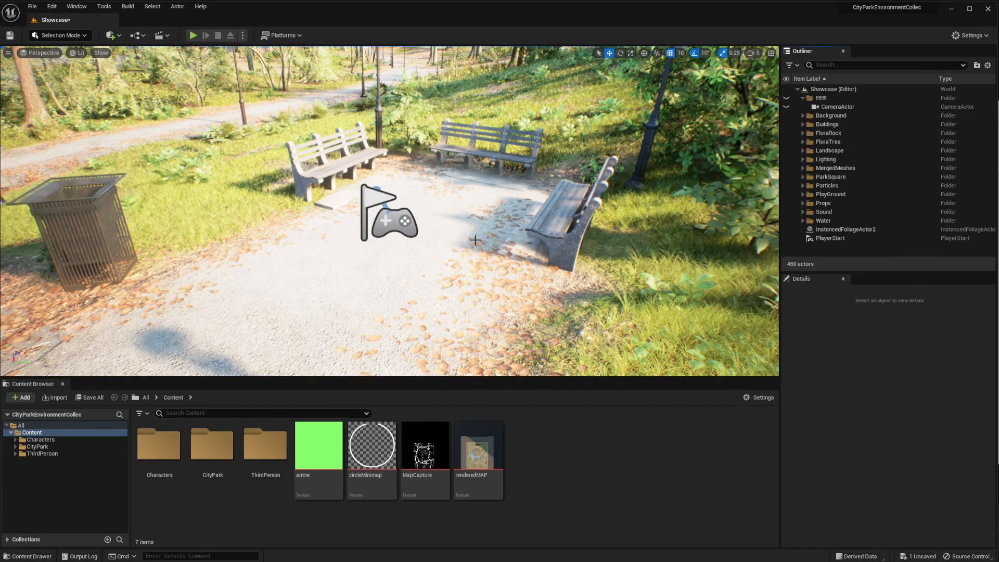
Add a Scene Capture 2D actor to the level
{"action": "left_click", "coordinate": [110, 37]}
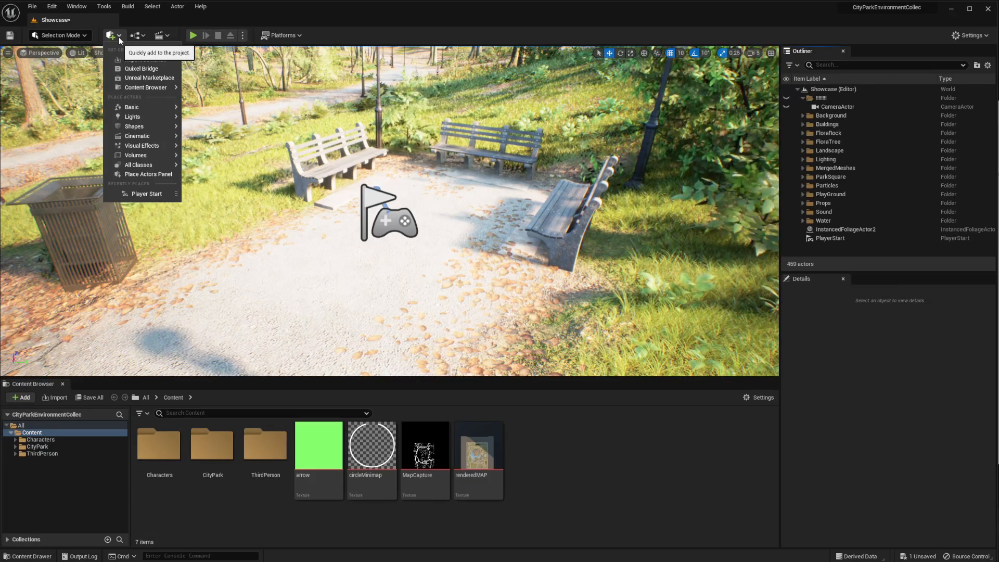
{"action": "type", "text": "cu"}
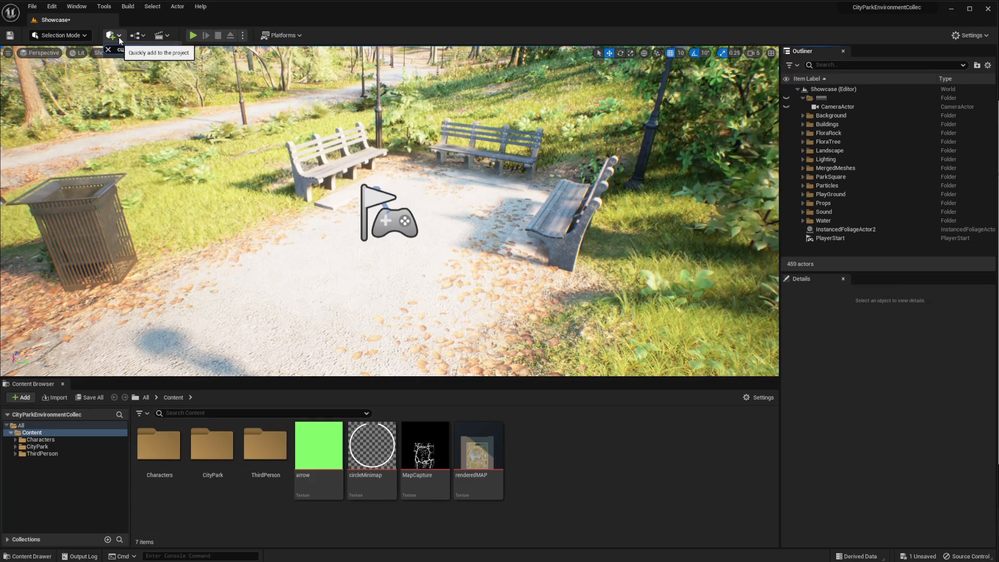
{"action": "key", "text": "BackSpace"}
{"action": "key", "text": "BackSpace"}
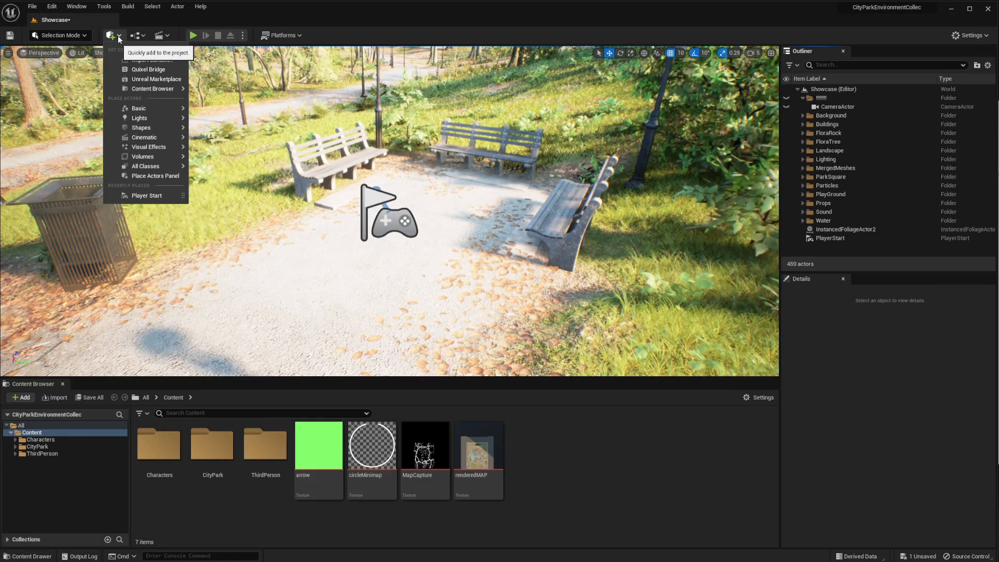
{"action": "type", "text": "sce"}
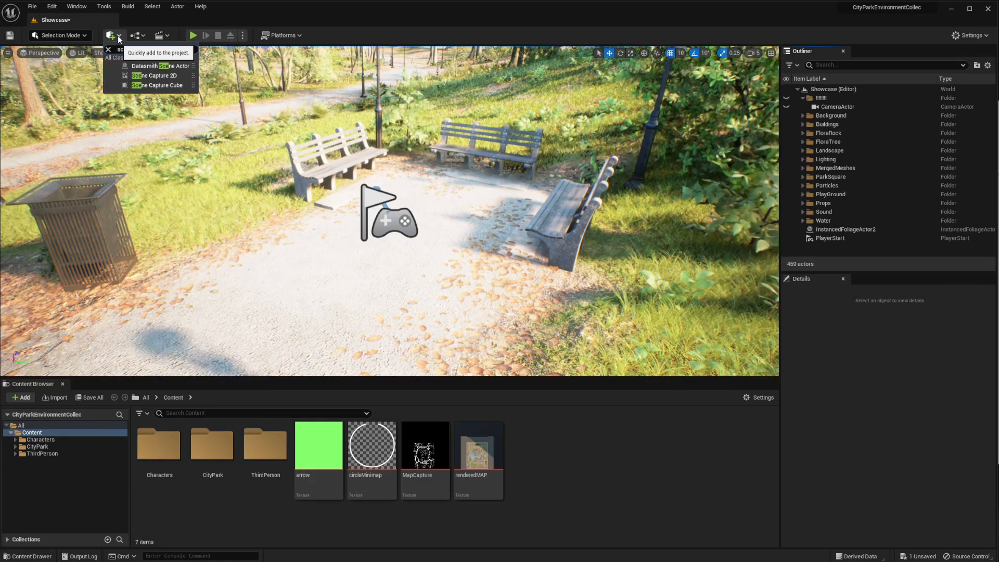
{"action": "left_click", "coordinate": [159, 75]}
Set the SceneCapture2D0 actor's location to 0, 0, 1000 and its projection type to Orthographic
{"action": "left_click", "coordinate": [851, 248]}
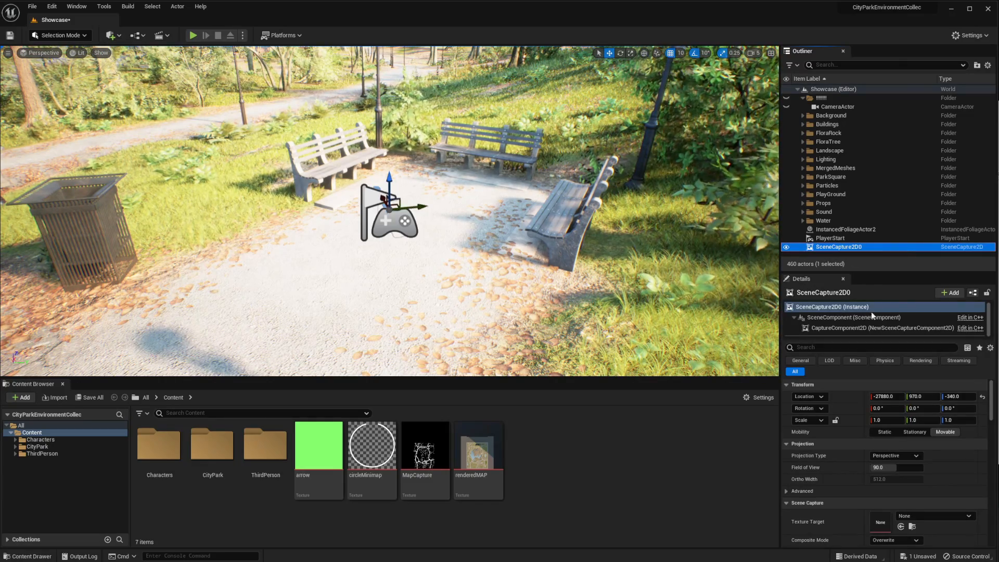
{"action": "left_click", "coordinate": [886, 396]}
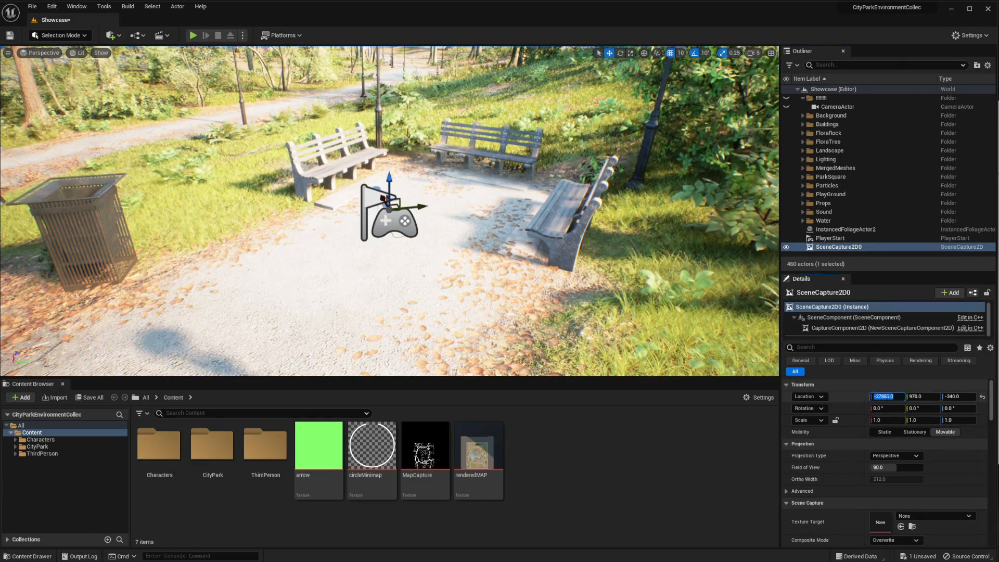
{"action": "type", "text": "0"}
{"action": "key", "text": "Return"}
{"action": "key", "text": "Tab"}
{"action": "type", "text": "0"}
{"action": "key", "text": "Return"}
{"action": "key", "text": "Tab"}
{"action": "type", "text": "0"}
{"action": "key", "text": "Return"}
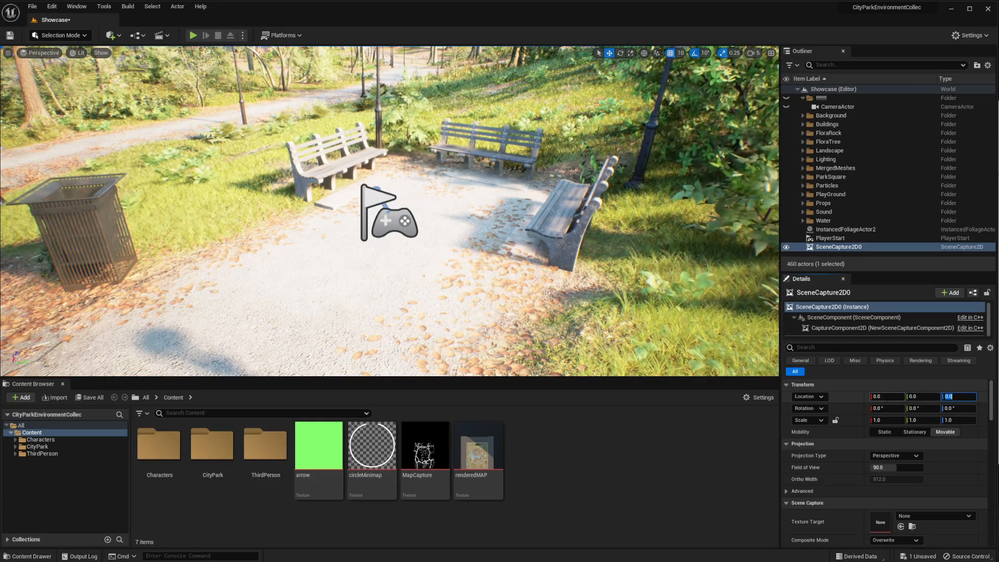
{"action": "type", "text": "1000"}
{"action": "key", "text": "Return"}
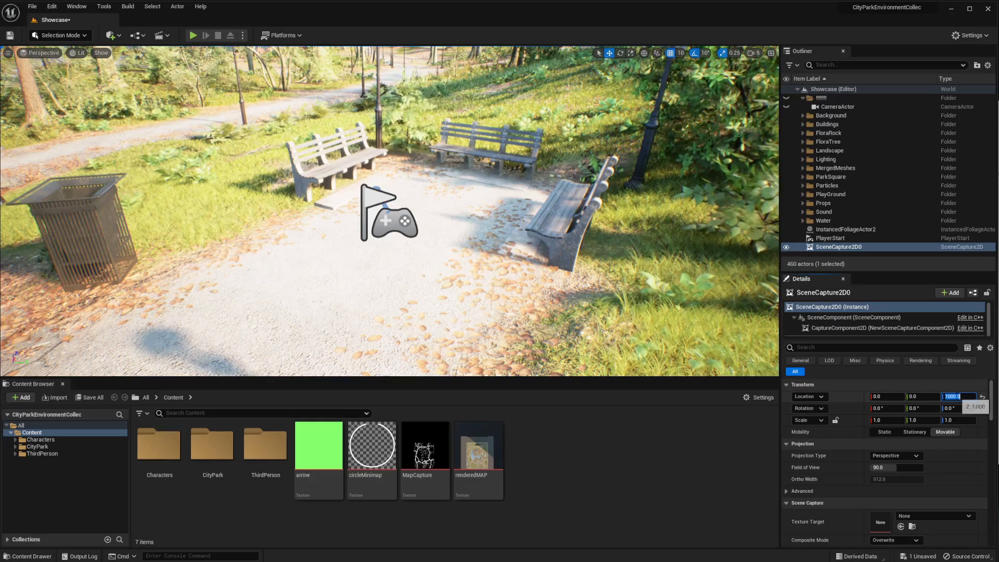
{"action": "left_click", "coordinate": [891, 454]}
{"action": "left_click", "coordinate": [891, 476]}
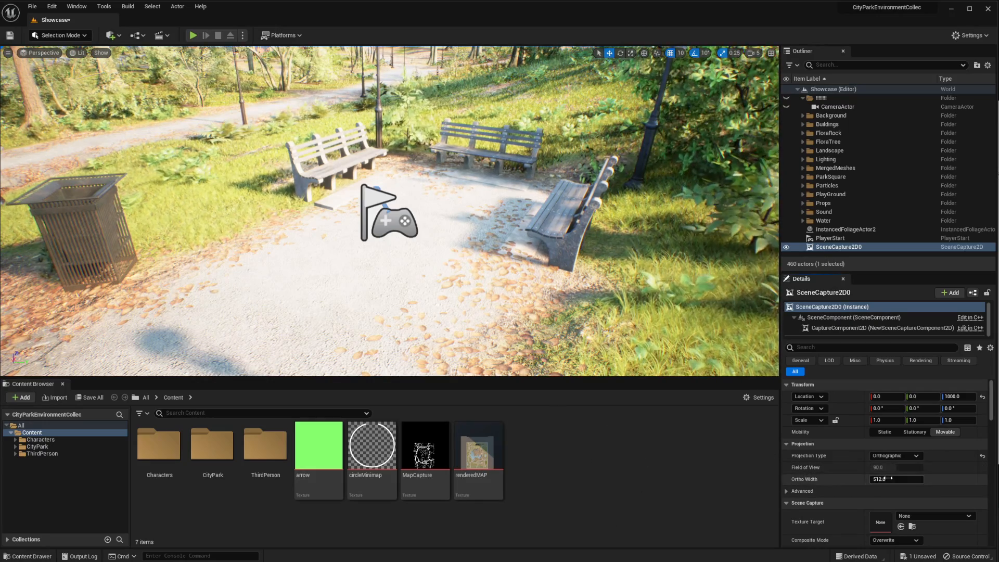
Create a Render Target asset with the default name in the Content folder and assign it as the scene capture's Texture Target
{"action": "right_click", "coordinate": [578, 451]}
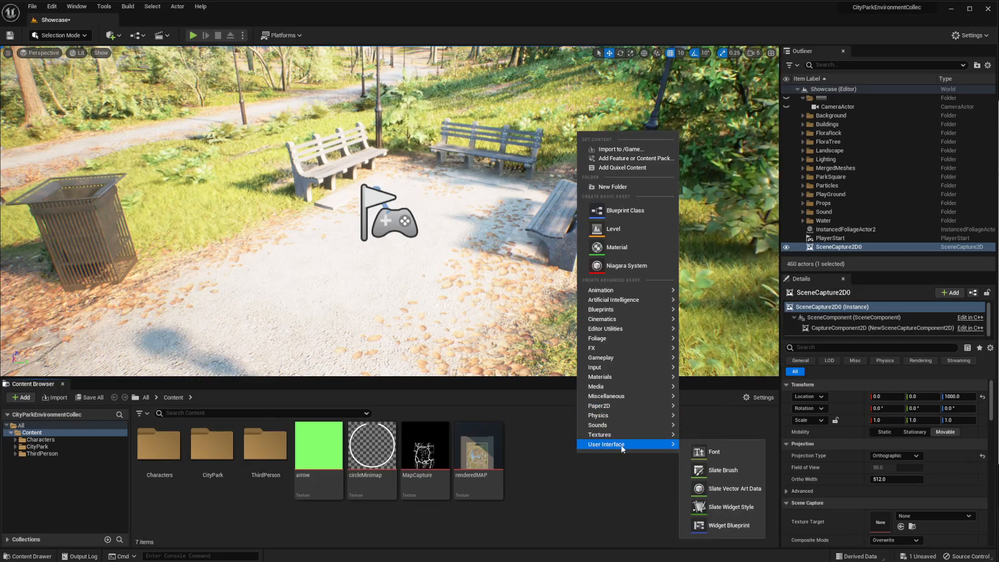
{"action": "mouse_move", "coordinate": [624, 434]}
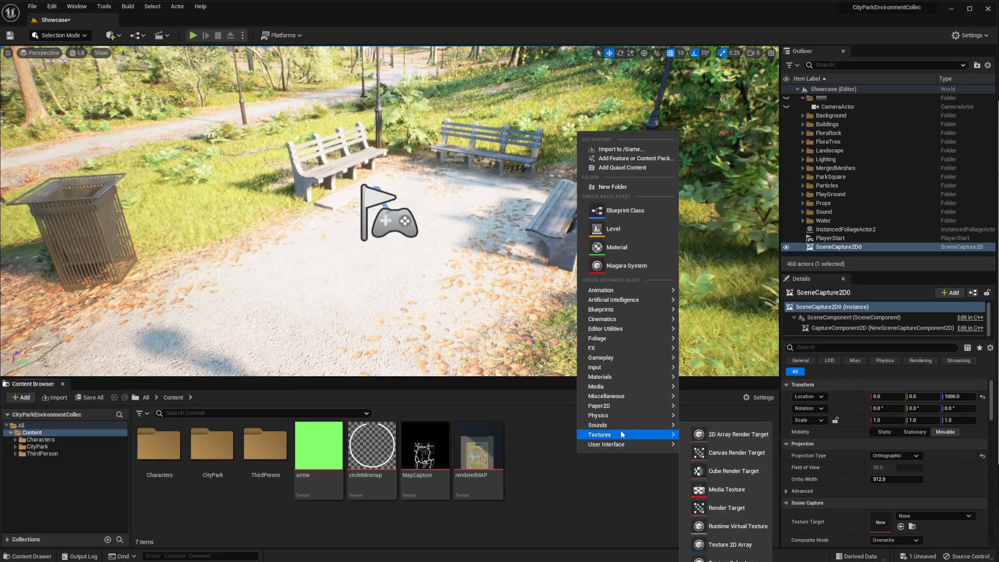
{"action": "left_click", "coordinate": [715, 508]}
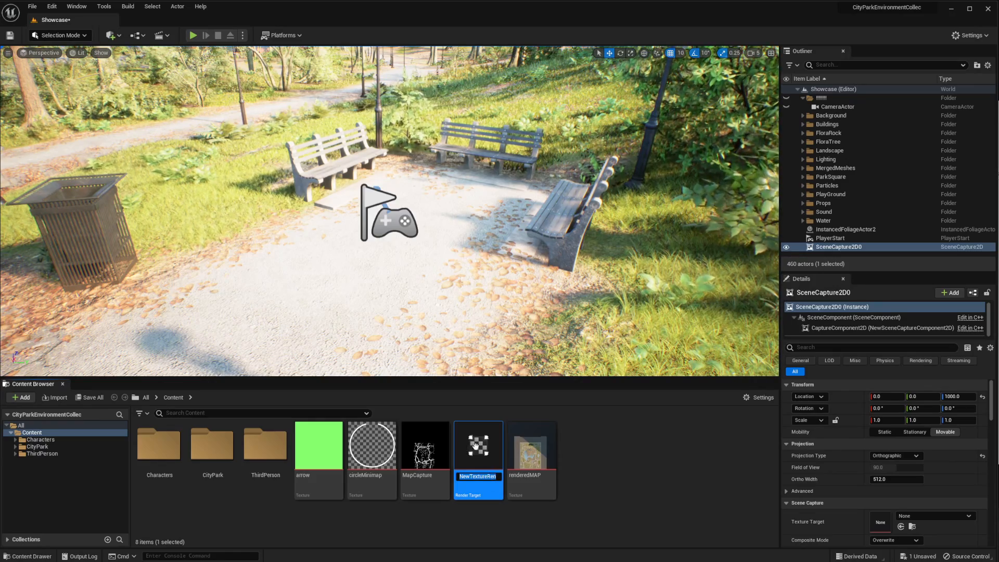
{"action": "key", "text": "Return"}
{"action": "left_click_drag", "start_coordinate": [478, 446], "coordinate": [876, 515]}
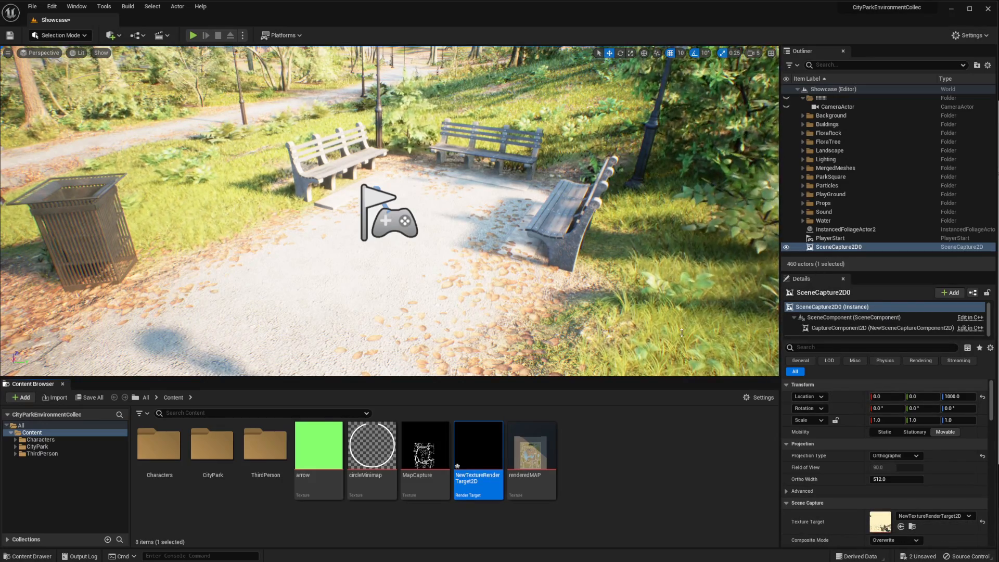
Open the render target's preview beside the scene capture's settings and set the capture's Ortho Width to 185000
{"action": "double_click", "coordinate": [478, 455]}
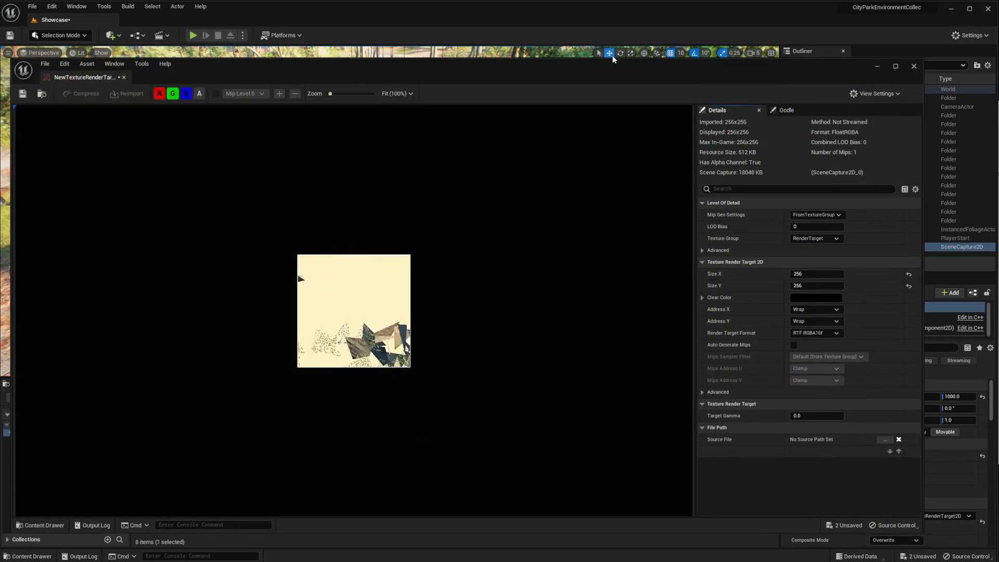
{"action": "left_click_drag", "start_coordinate": [626, 71], "coordinate": [496, 65]}
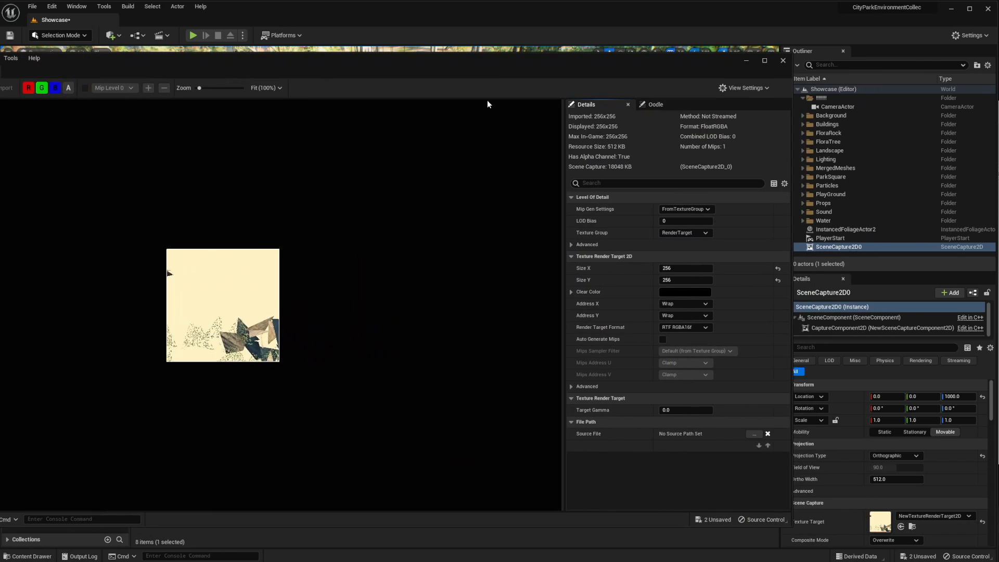
{"action": "left_click_drag", "start_coordinate": [492, 75], "coordinate": [446, 74]}
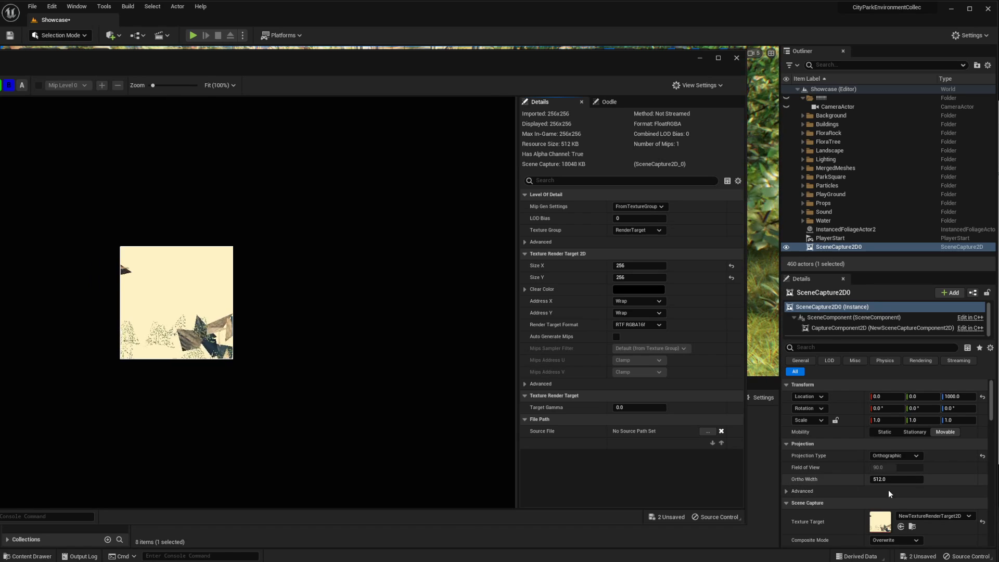
{"action": "left_click", "coordinate": [903, 480]}
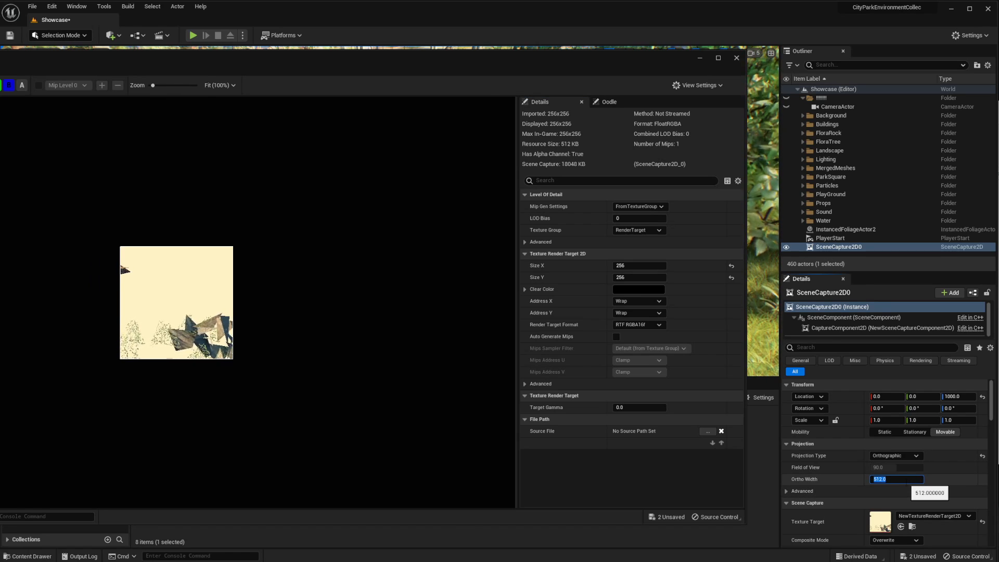
{"action": "type", "text": "185000"}
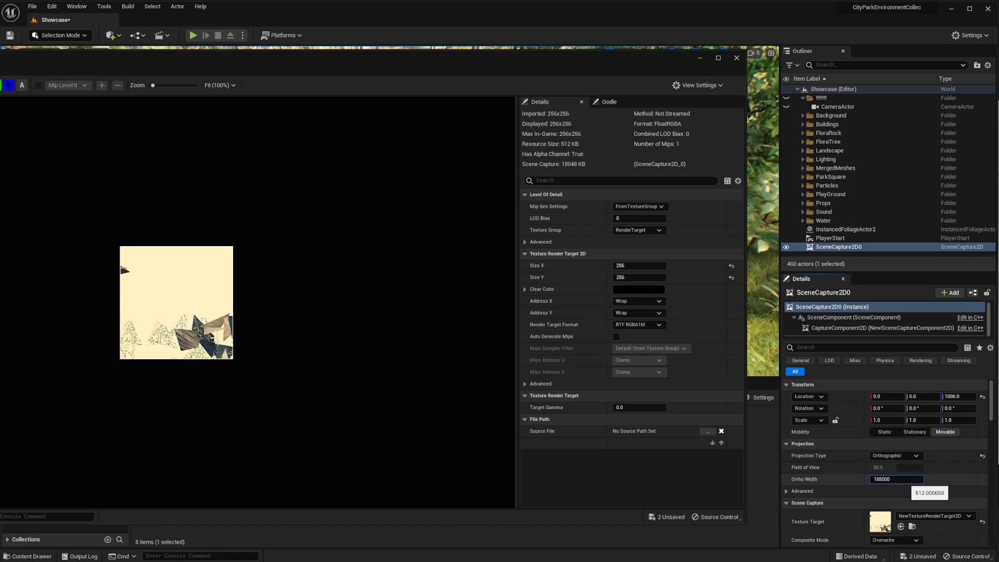
{"action": "key", "text": "Return"}
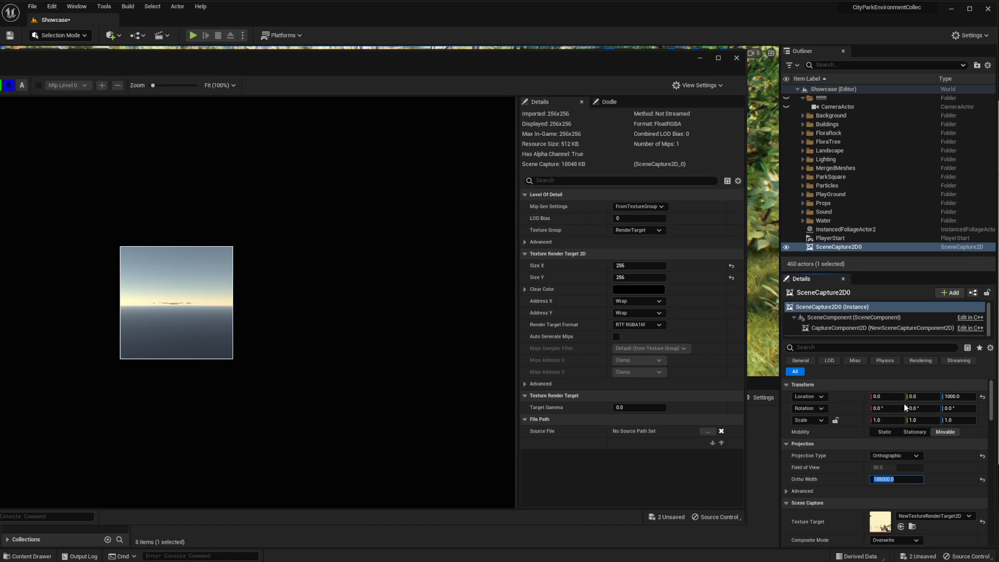
Set the scene capture's Y rotation to -90° so that it looks straight down on the park
{"action": "left_click", "coordinate": [921, 408]}
{"action": "type", "text": "-90"}
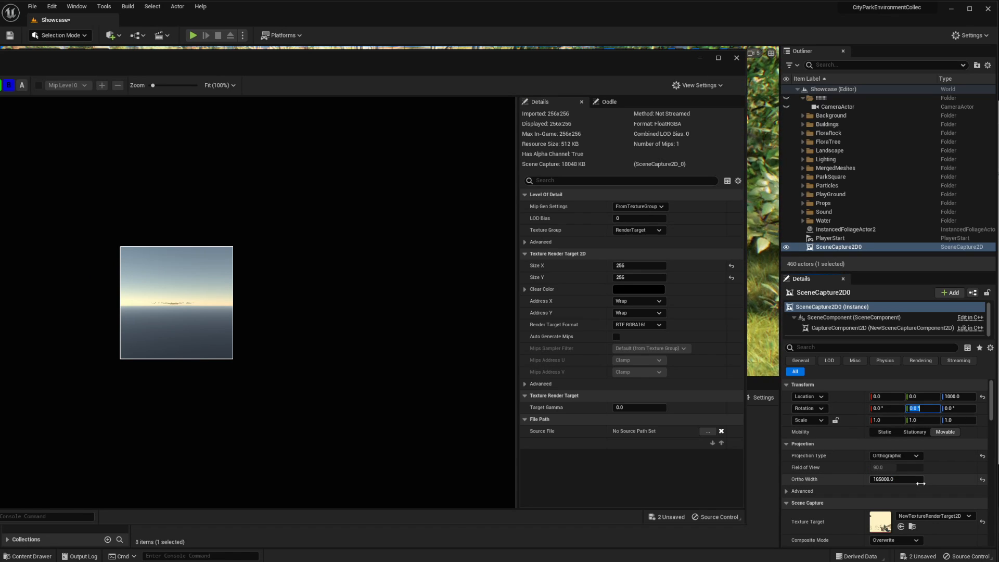
{"action": "key", "text": "Return"}
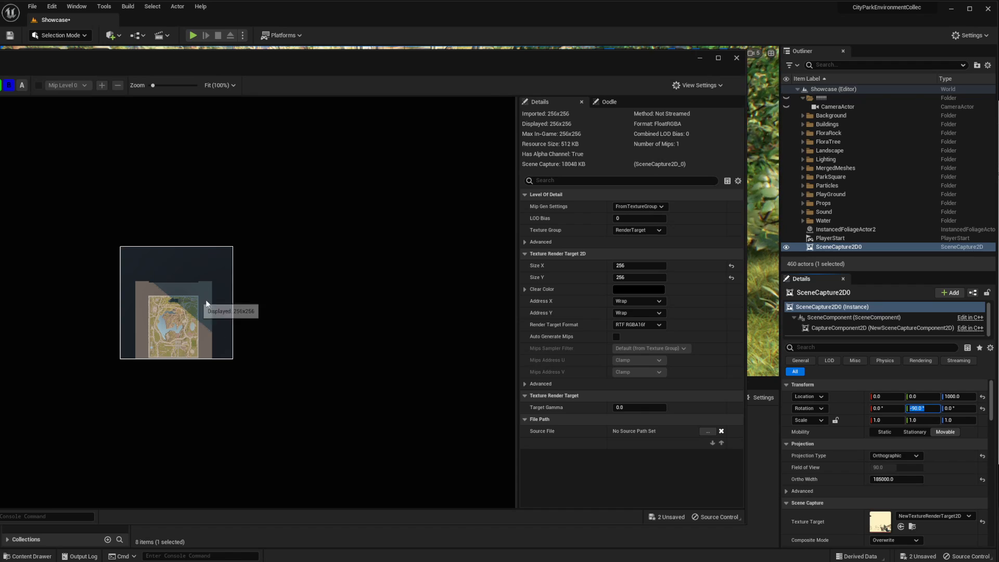
Set the render target's Size X and Size Y to 2048, then save and close the asset
{"action": "left_click_drag", "start_coordinate": [308, 54], "coordinate": [516, 64]}
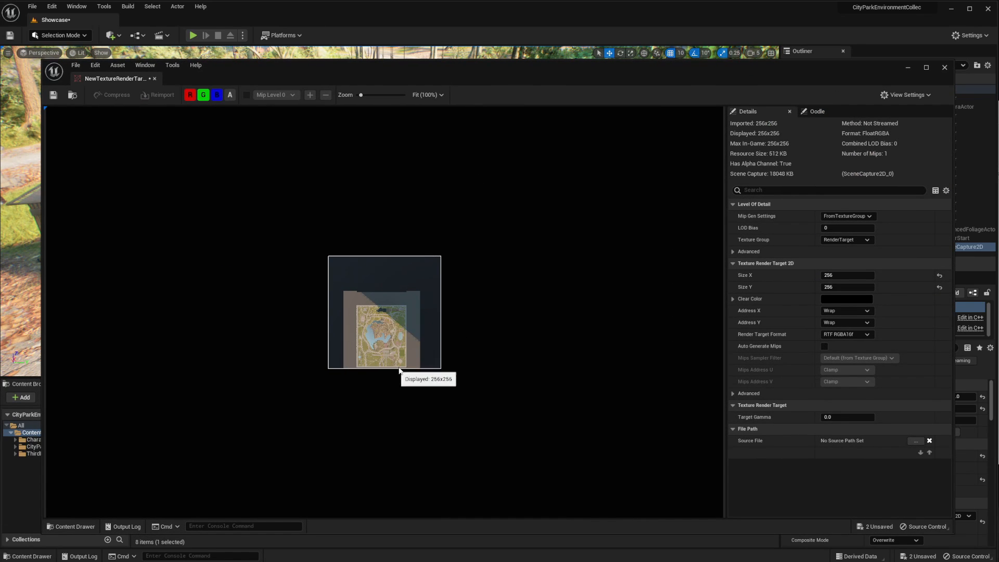
{"action": "left_click_drag", "start_coordinate": [759, 63], "coordinate": [715, 71]}
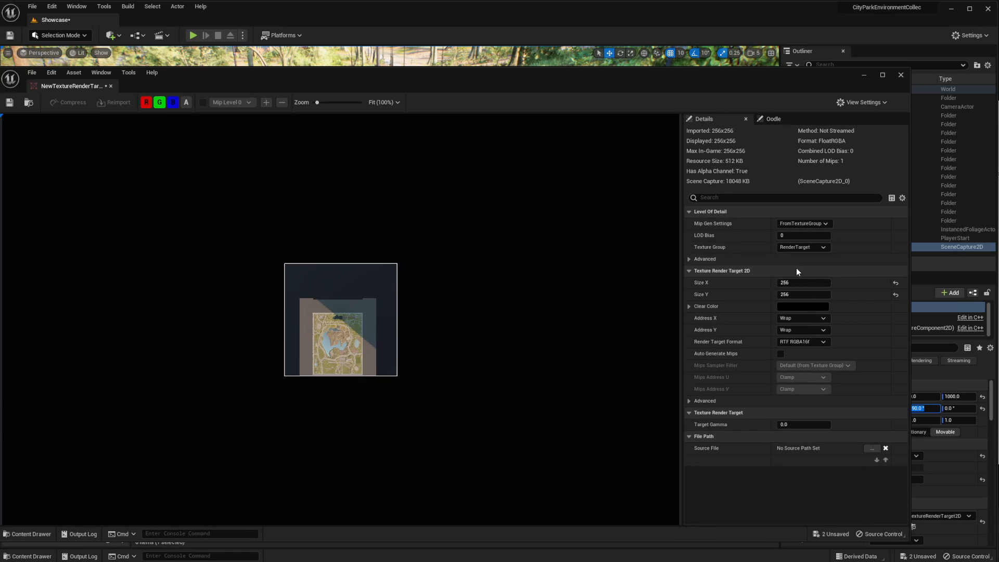
{"action": "left_click", "coordinate": [804, 283]}
{"action": "type", "text": "20"}
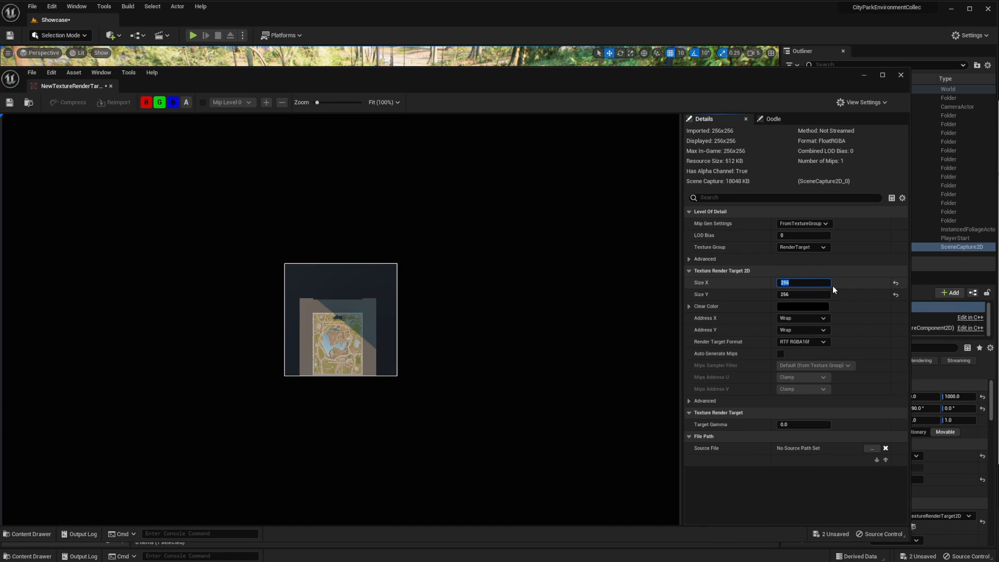
{"action": "type", "text": "48"}
{"action": "key", "text": "Return"}
{"action": "left_click", "coordinate": [809, 295]}
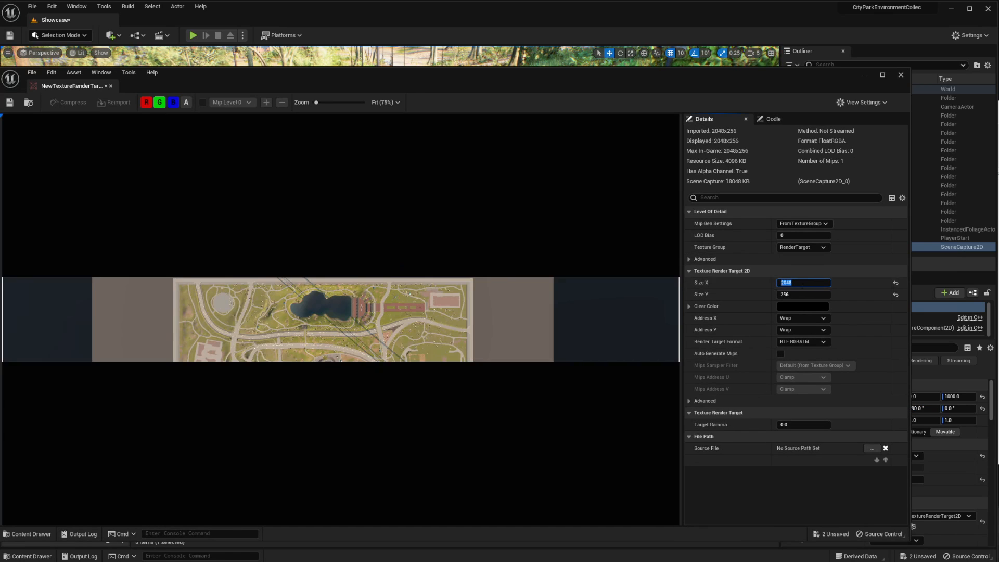
{"action": "type", "text": "2048"}
{"action": "key", "text": "Return"}
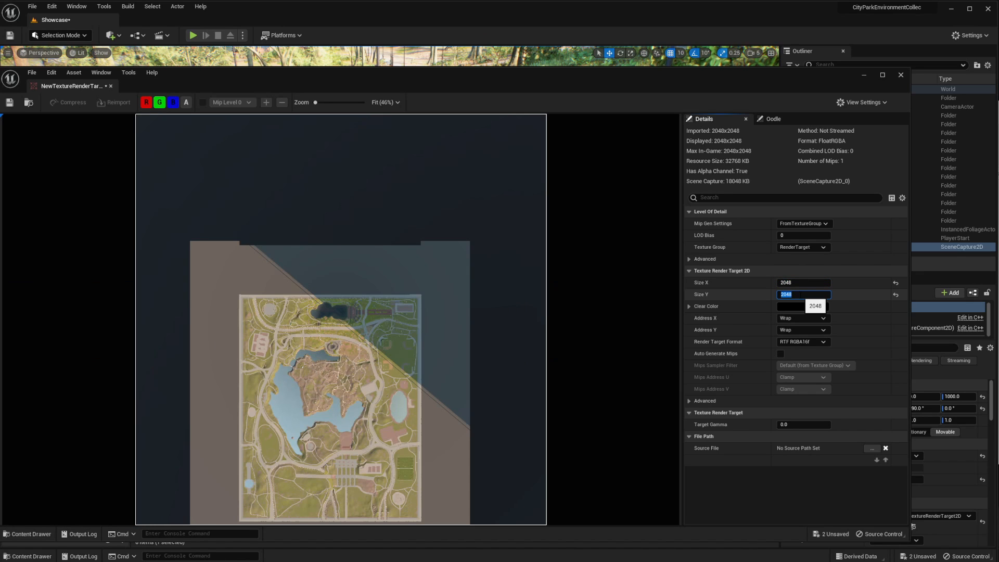
{"action": "left_click_drag", "start_coordinate": [389, 73], "coordinate": [472, 57]}
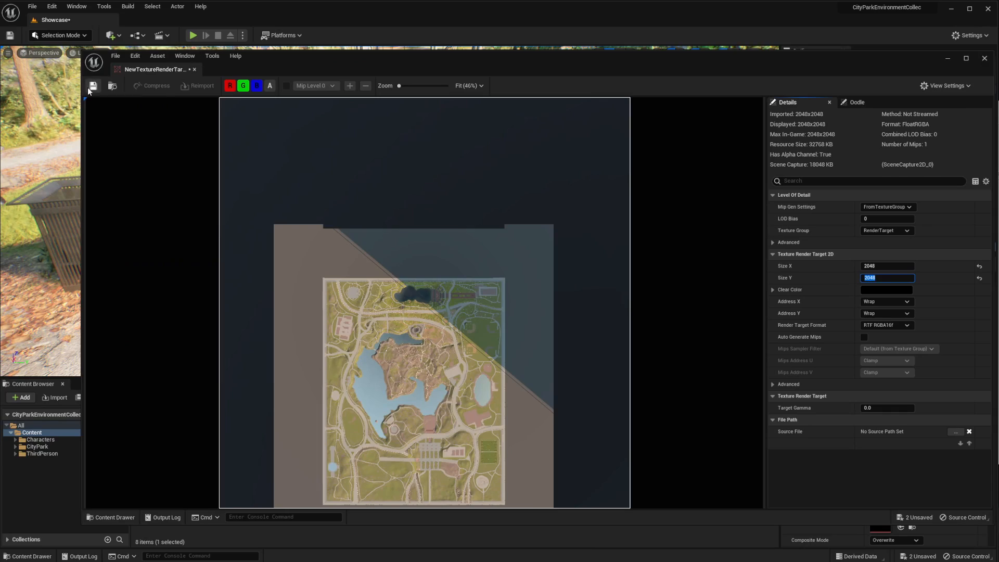
{"action": "left_click", "coordinate": [195, 69]}
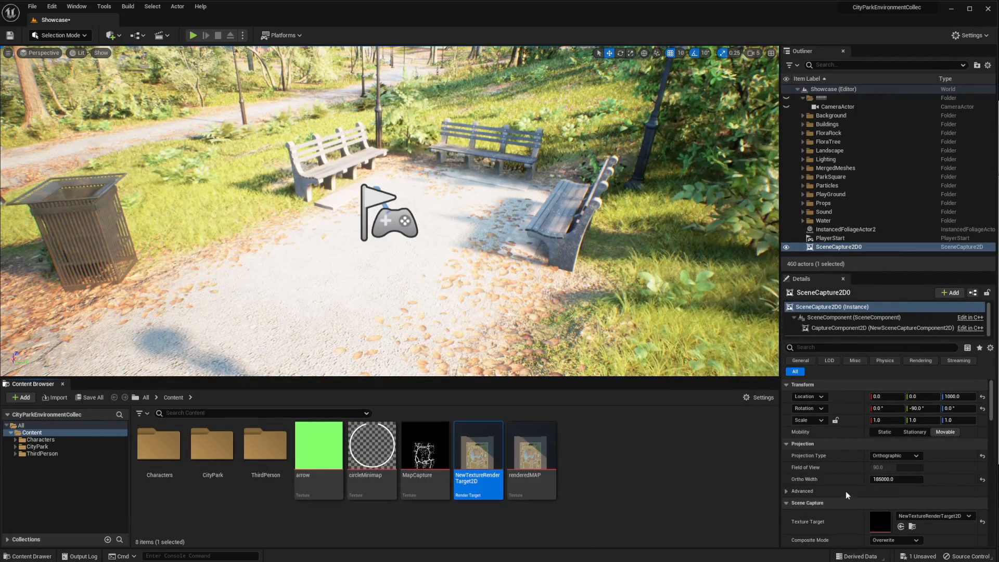
Reopen the render target's preview beside the scene capture's settings and try a Z location of 100 for the capture
{"action": "double_click", "coordinate": [478, 451]}
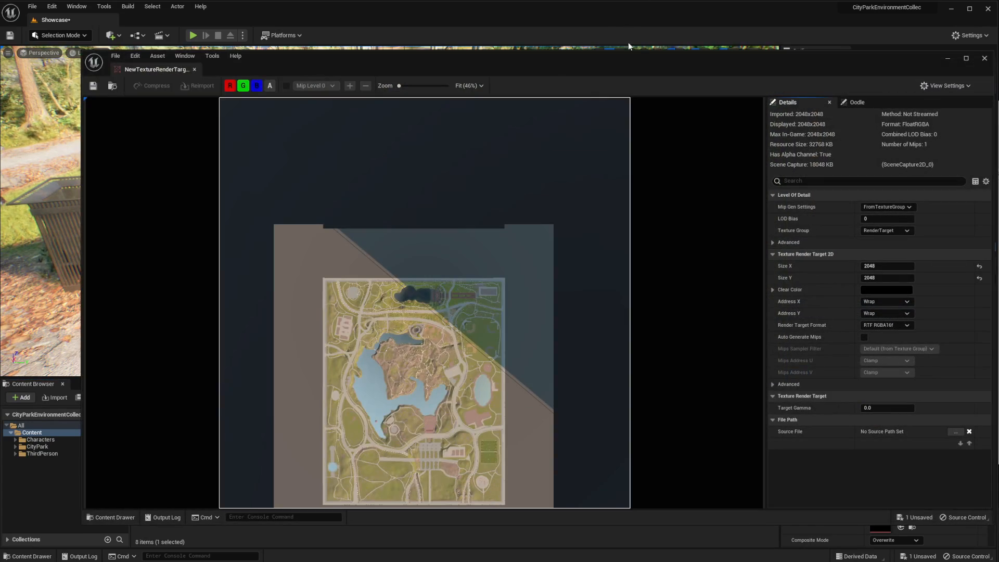
{"action": "left_click_drag", "start_coordinate": [642, 56], "coordinate": [500, 48]}
{"action": "left_click_drag", "start_coordinate": [853, 281], "coordinate": [580, 283]}
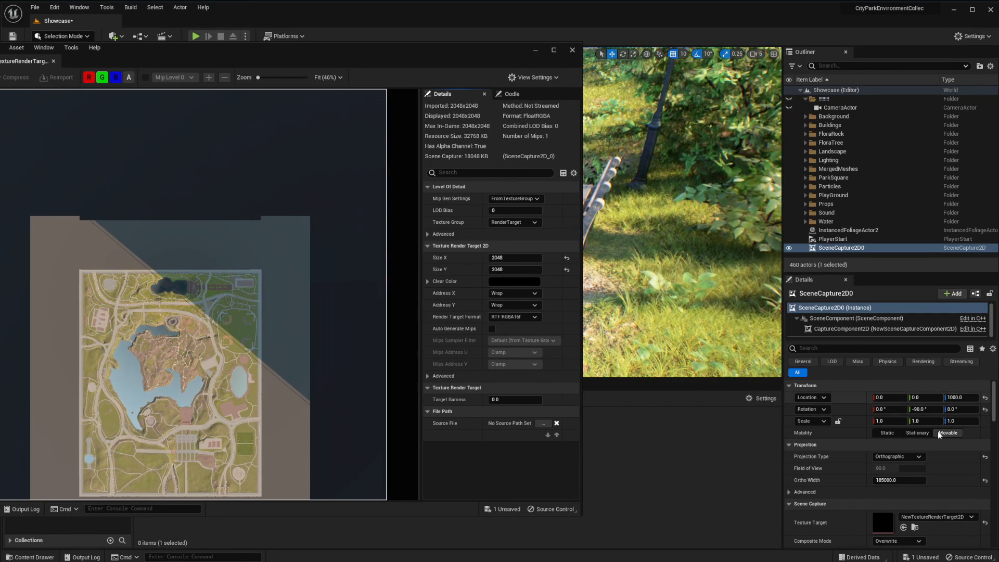
{"action": "left_click", "coordinate": [960, 397]}
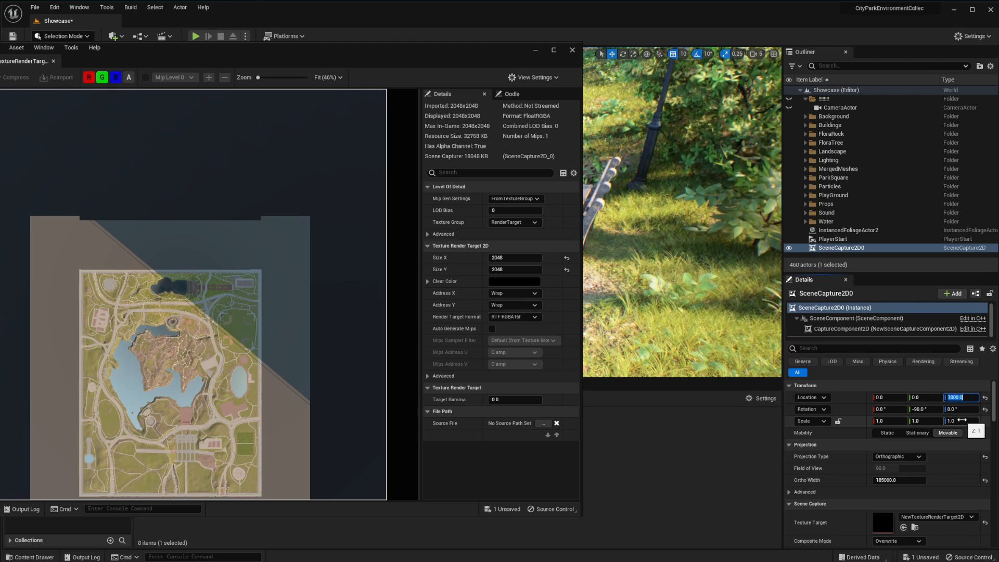
{"action": "type", "text": "100"}
{"action": "key", "text": "Return"}
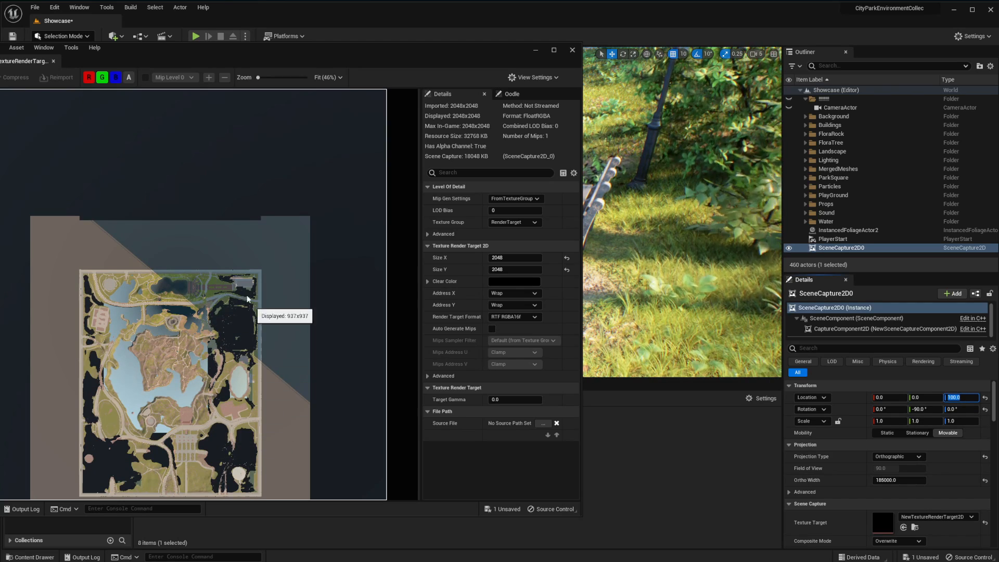
Set the scene capture's Z location back to 1000
{"action": "left_click", "coordinate": [967, 398]}
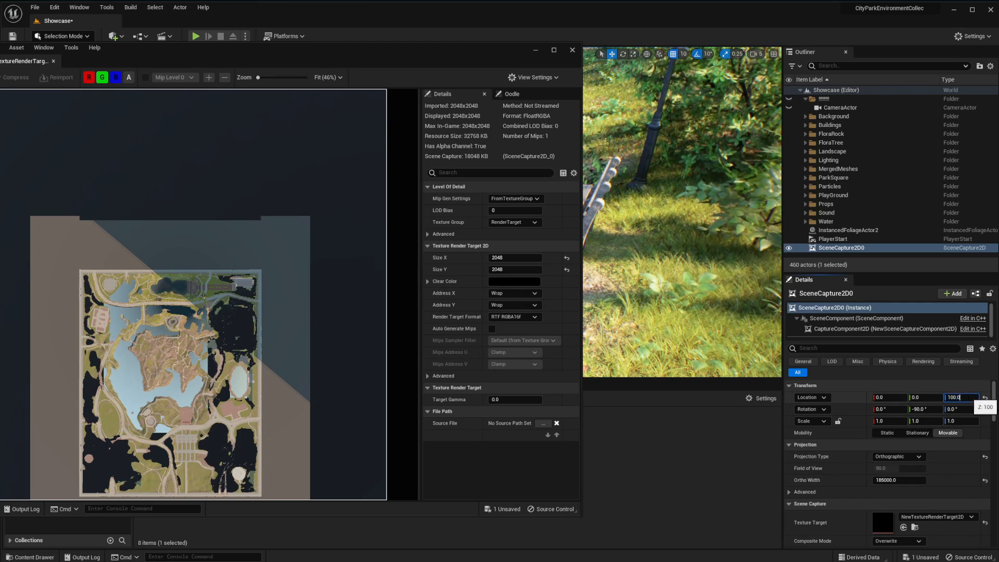
{"action": "key", "text": "BackSpace"}
{"action": "key", "text": "BackSpace"}
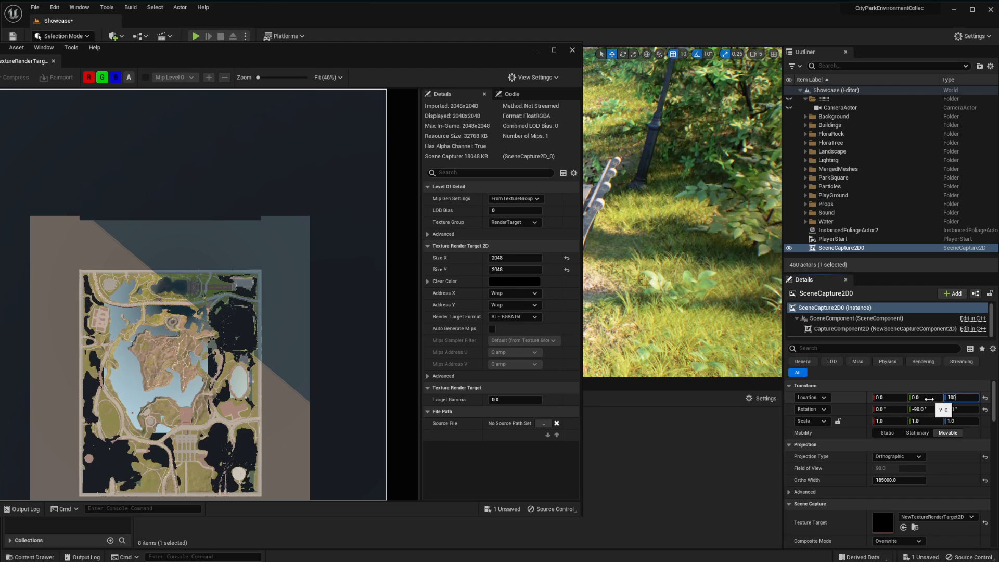
{"action": "type", "text": "0"}
{"action": "key", "text": "Return"}
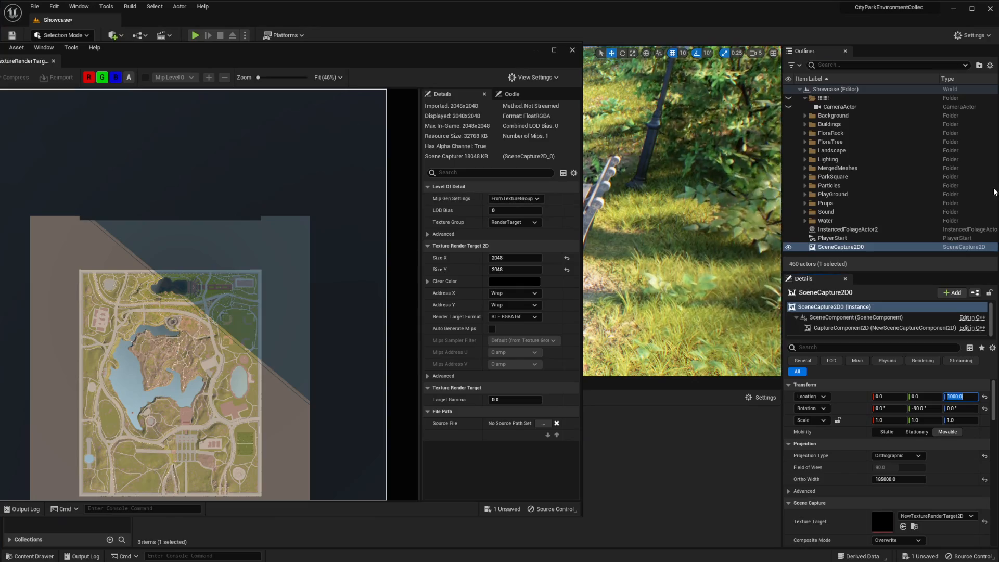
Close the render target's preview window
{"action": "left_click_drag", "start_coordinate": [382, 45], "coordinate": [632, 64]}
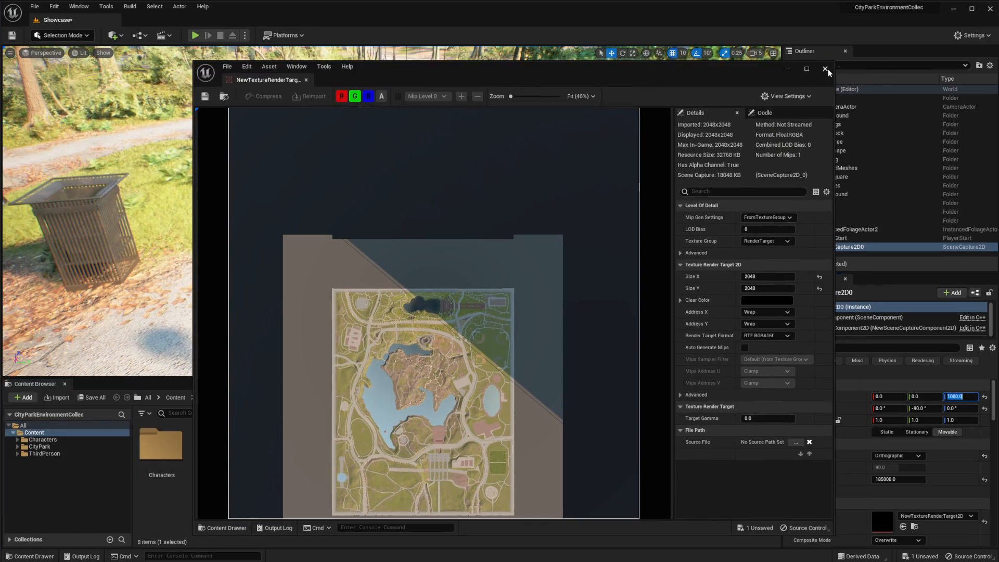
{"action": "left_click", "coordinate": [825, 69]}
{"action": "right_click", "coordinate": [480, 455]}
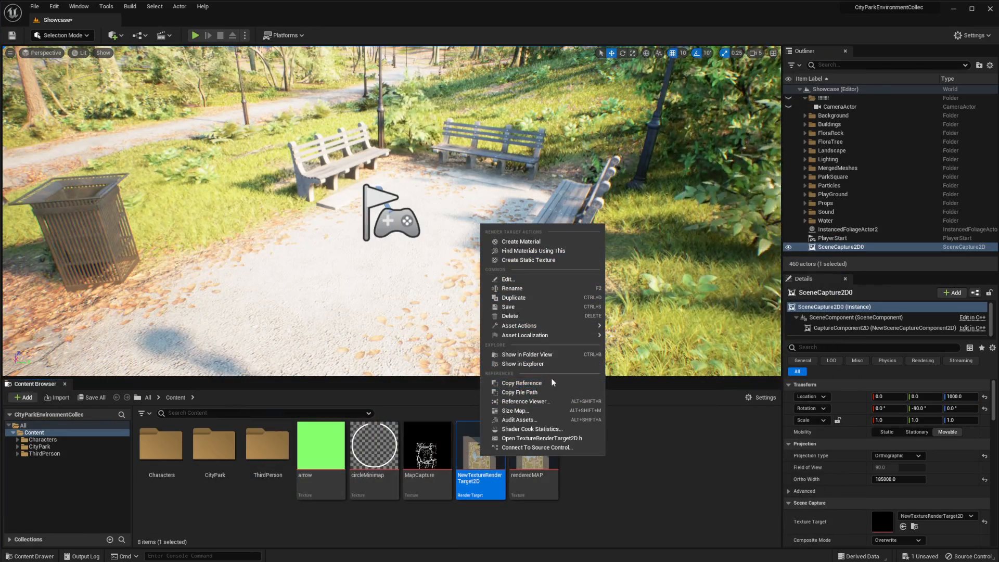
{"action": "right_click", "coordinate": [473, 470]}
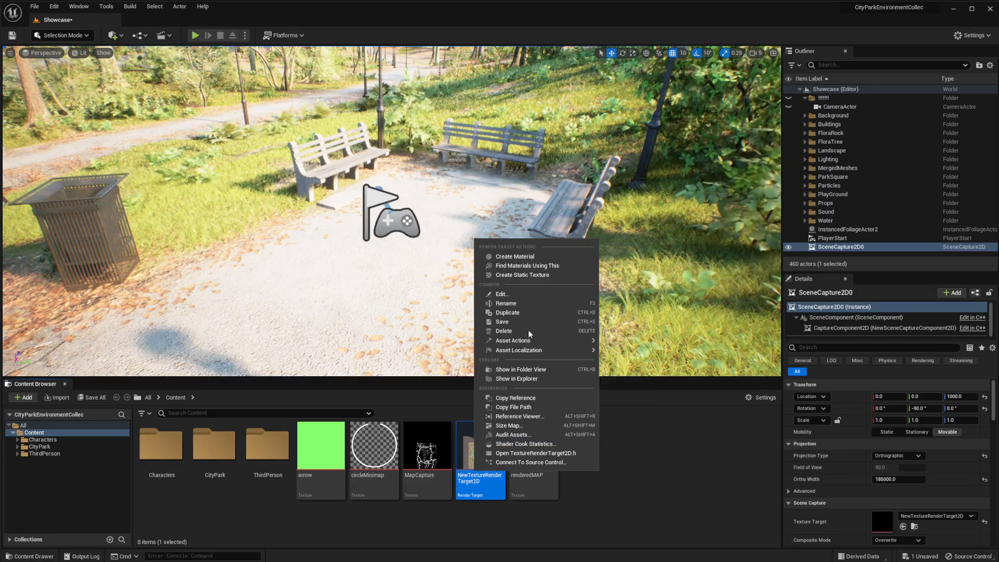
{"action": "mouse_move", "coordinate": [543, 341]}
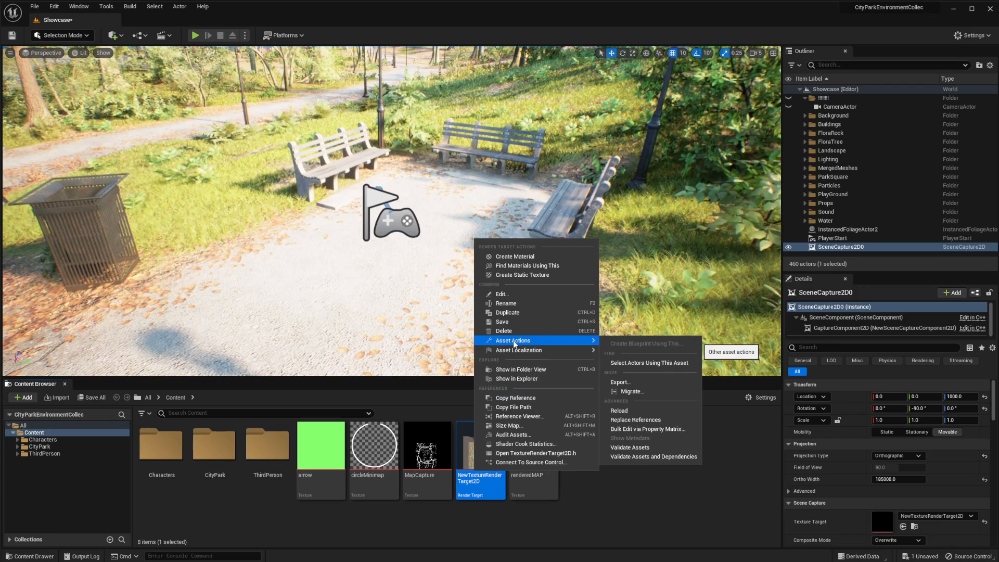
{"action": "left_click", "coordinate": [625, 385]}
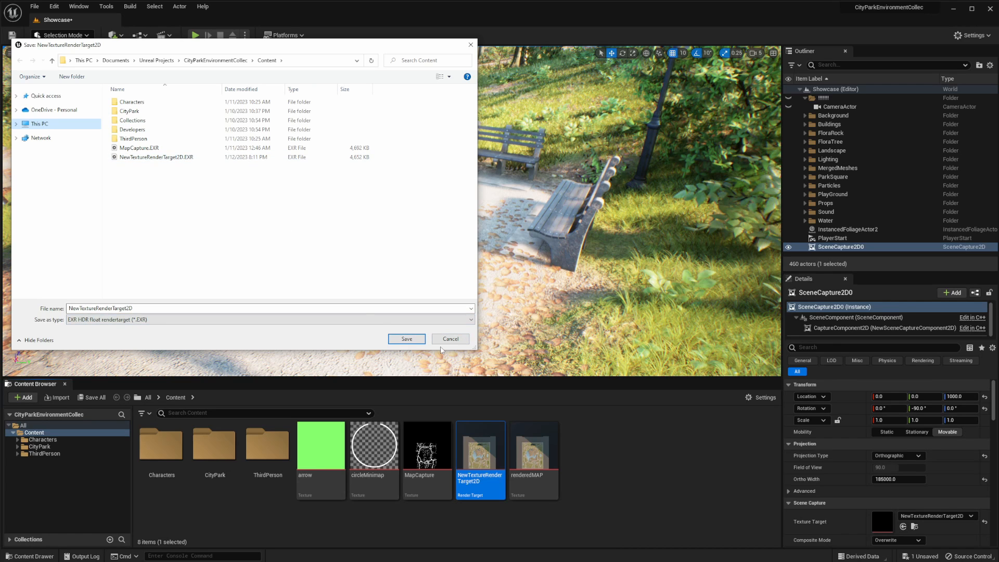
{"action": "left_click", "coordinate": [461, 342]}
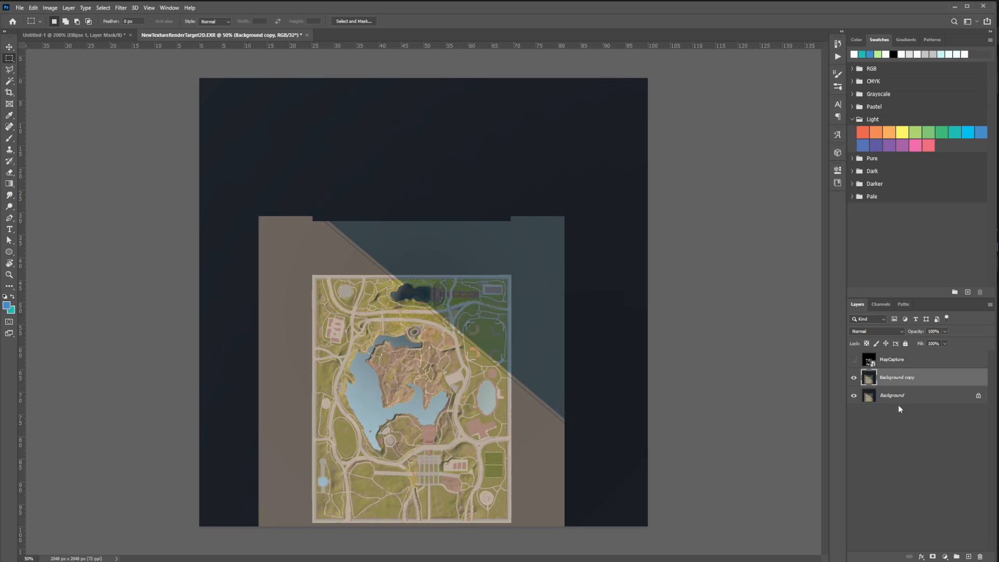
Switch to Photoshop and compare the MapCapture path drawing with the captured map by showing and hiding its layer, then return to Unreal
{"action": "left_click", "coordinate": [855, 362]}
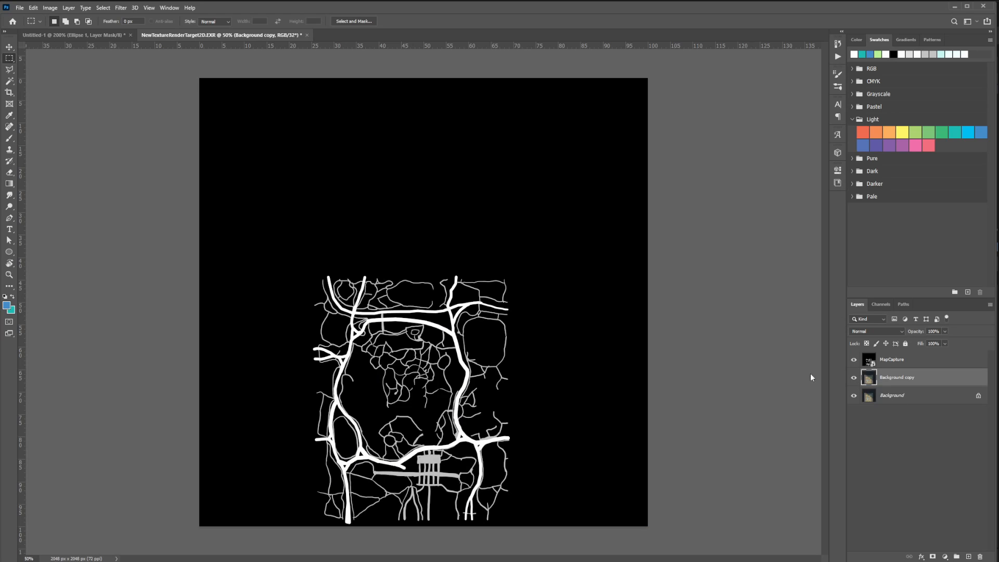
{"action": "left_click", "coordinate": [853, 363]}
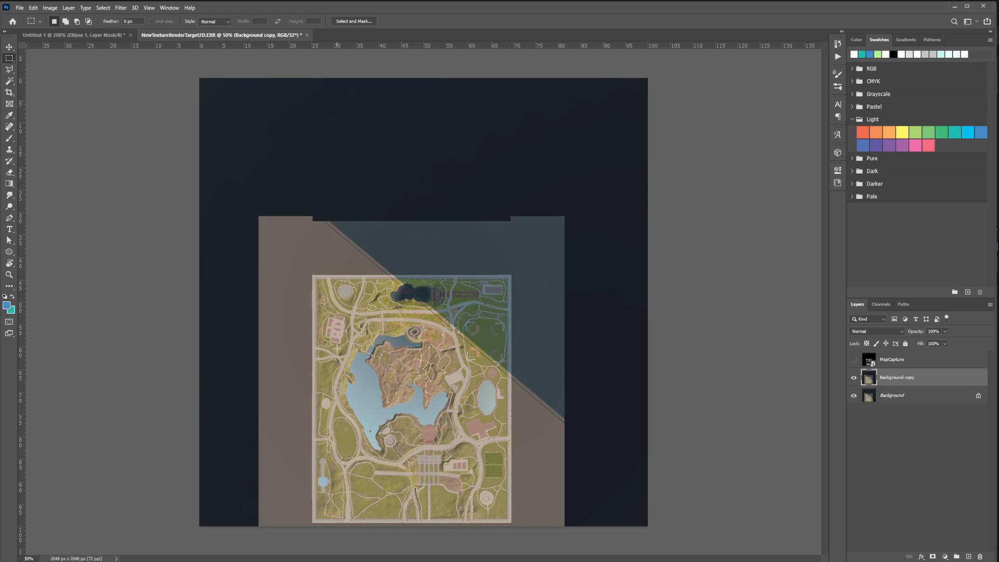
{"action": "left_click", "coordinate": [854, 360]}
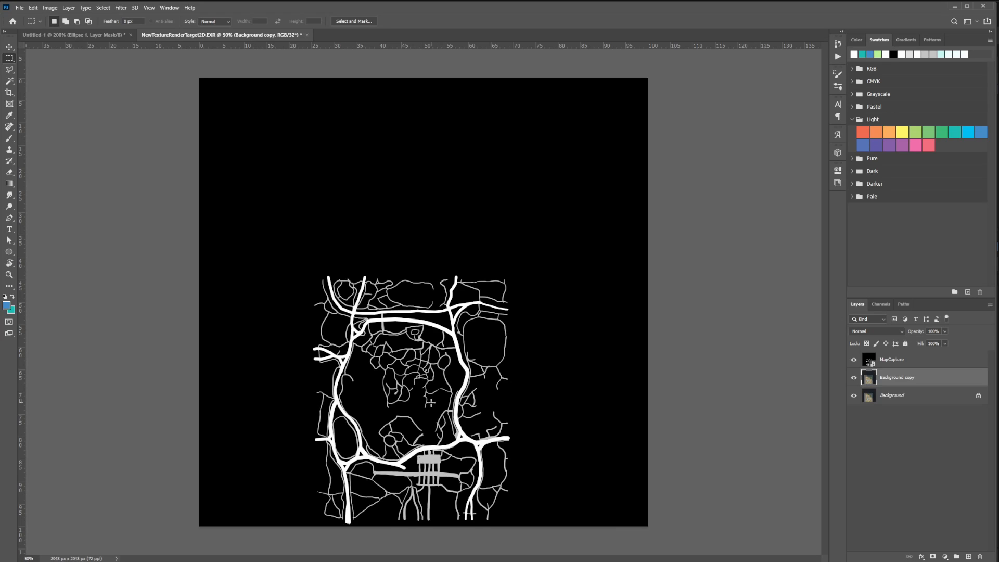
{"action": "left_click", "coordinate": [854, 359]}
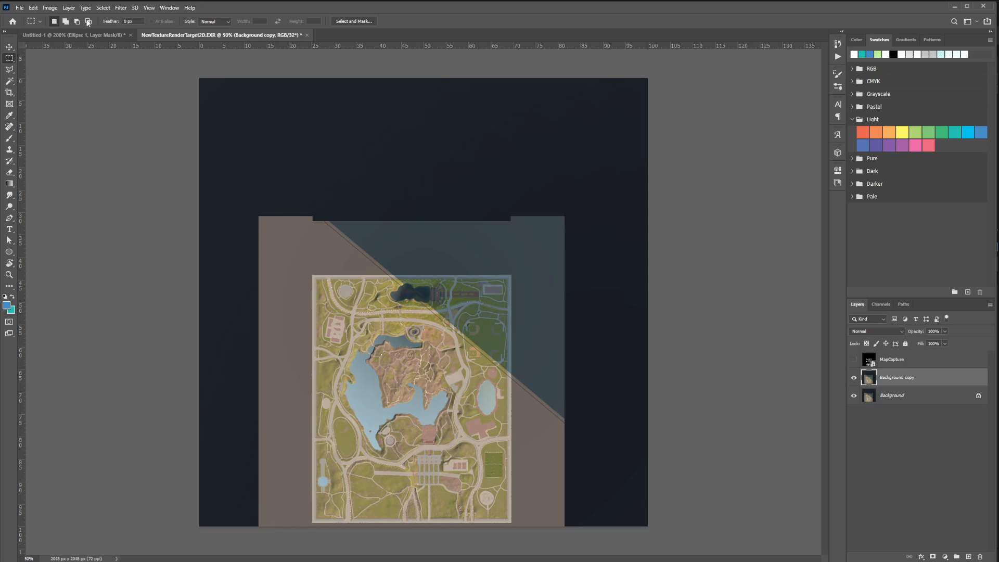
{"action": "left_click", "coordinate": [955, 9]}
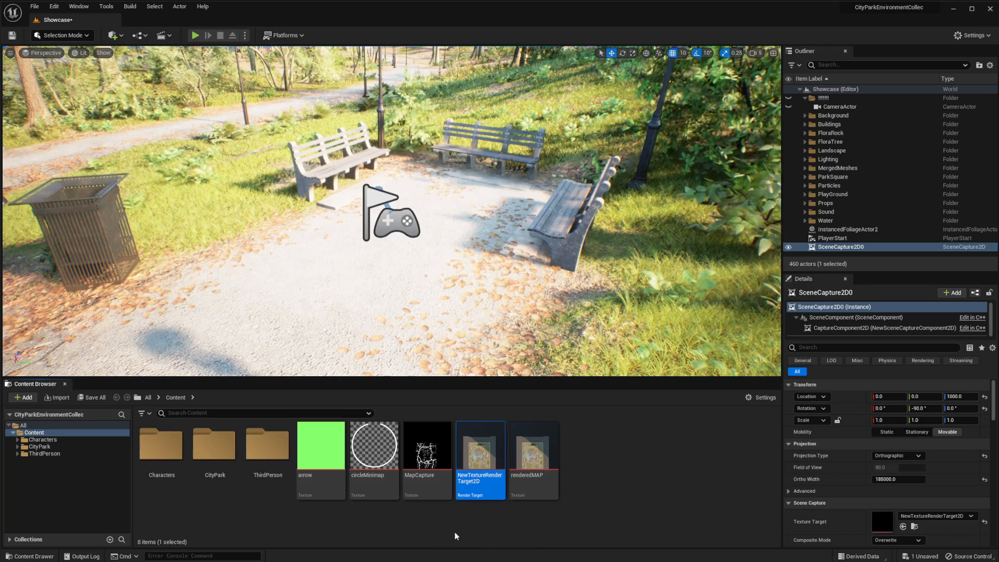
Look over the minimap textures in the Content folder, opening and closing the circleMinimap and arrow previews
{"action": "left_click", "coordinate": [426, 453]}
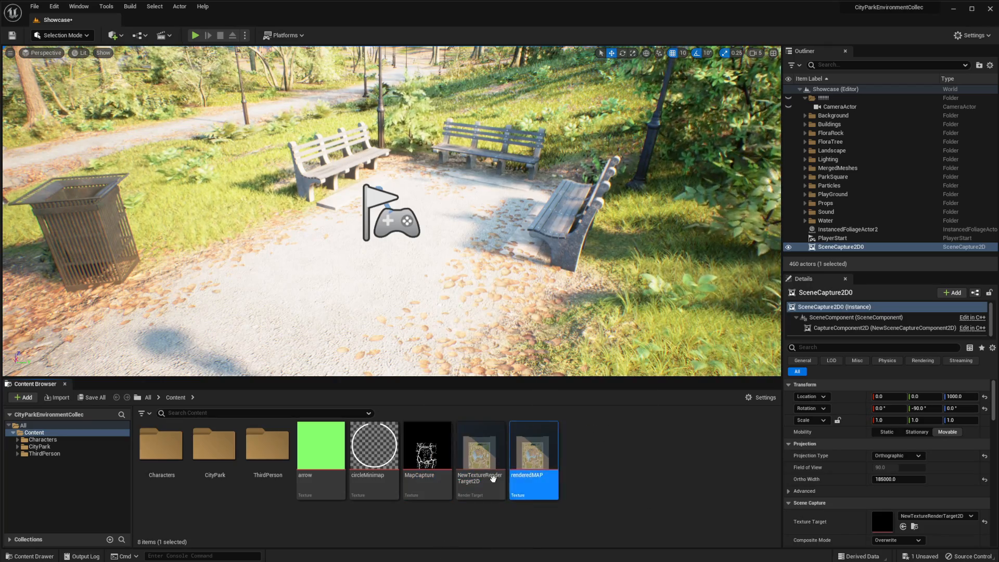
{"action": "left_click", "coordinate": [548, 461]}
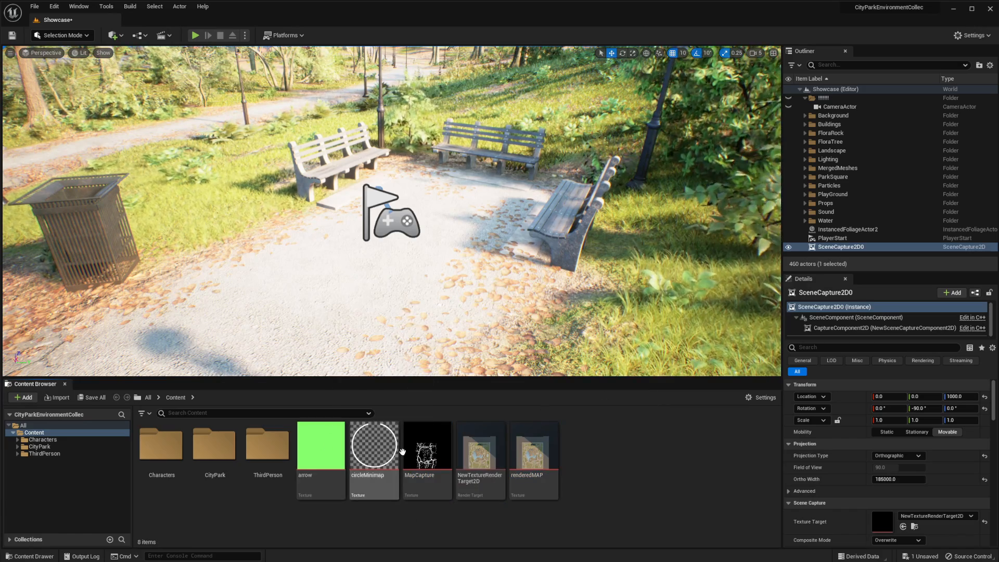
{"action": "double_click", "coordinate": [374, 450]}
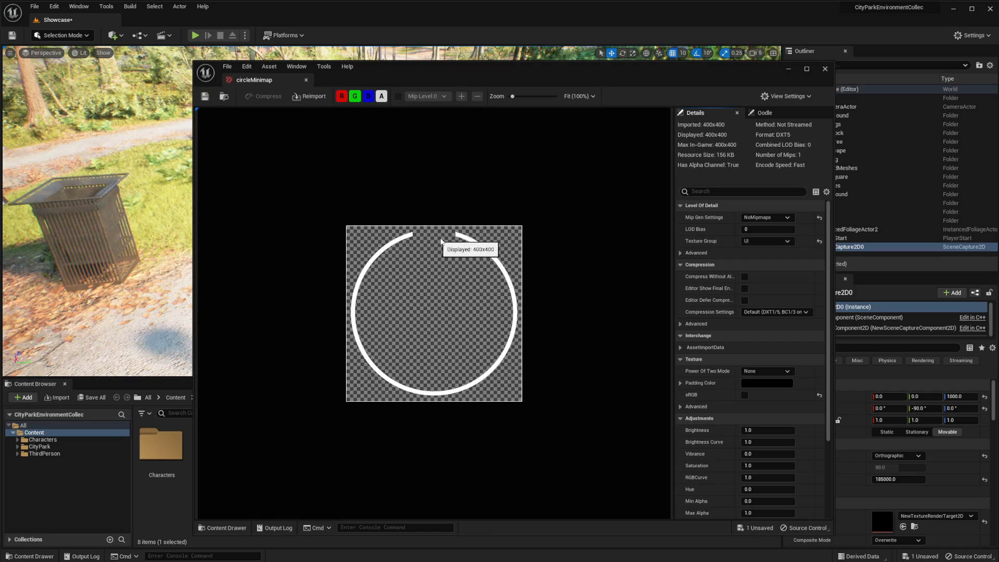
{"action": "left_click", "coordinate": [824, 71]}
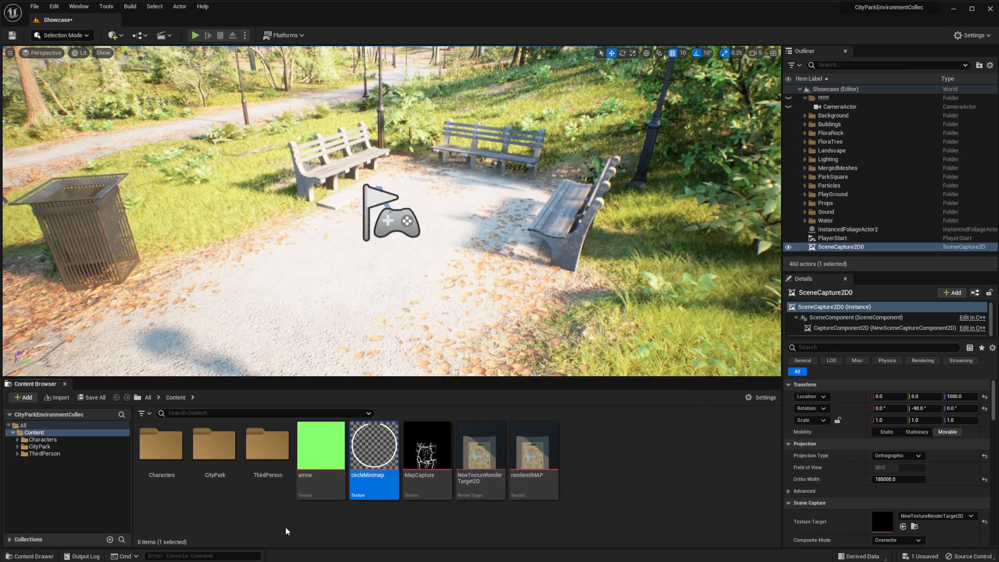
{"action": "double_click", "coordinate": [321, 445]}
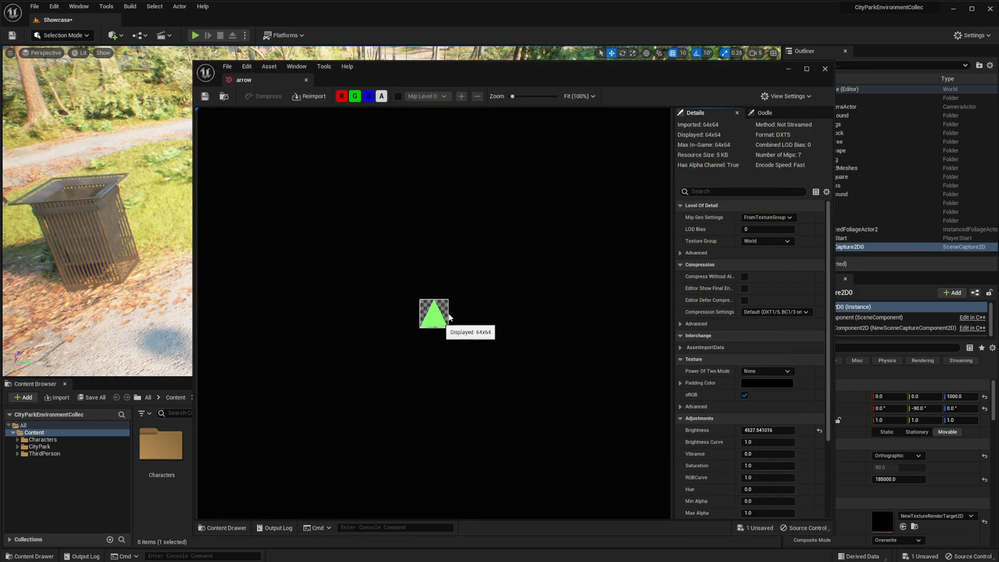
{"action": "left_click", "coordinate": [825, 69]}
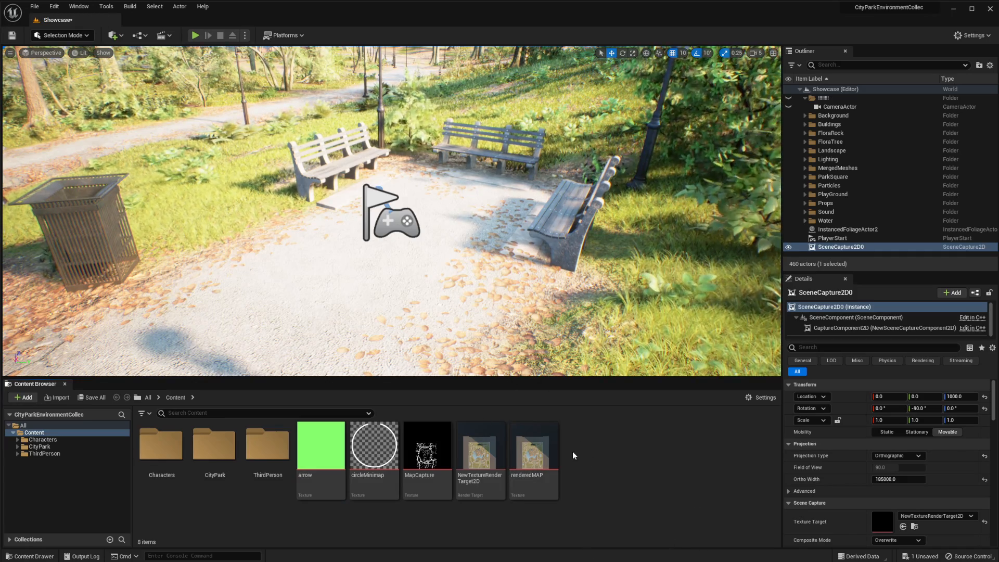
Create a Material Parameter Collection named MPC_Minimap in the Content folder
{"action": "right_click", "coordinate": [602, 449]}
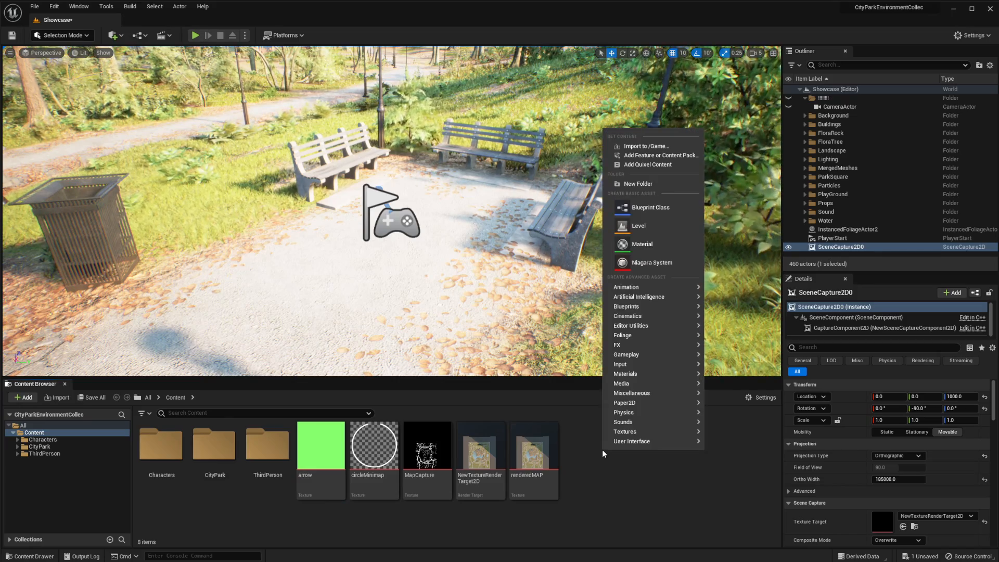
{"action": "mouse_move", "coordinate": [631, 442]}
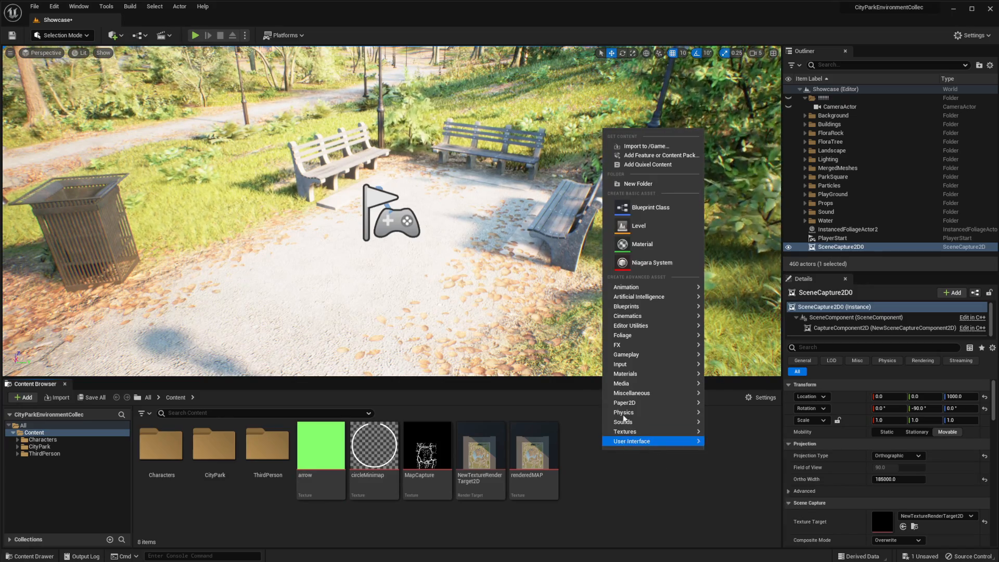
{"action": "mouse_move", "coordinate": [648, 394]}
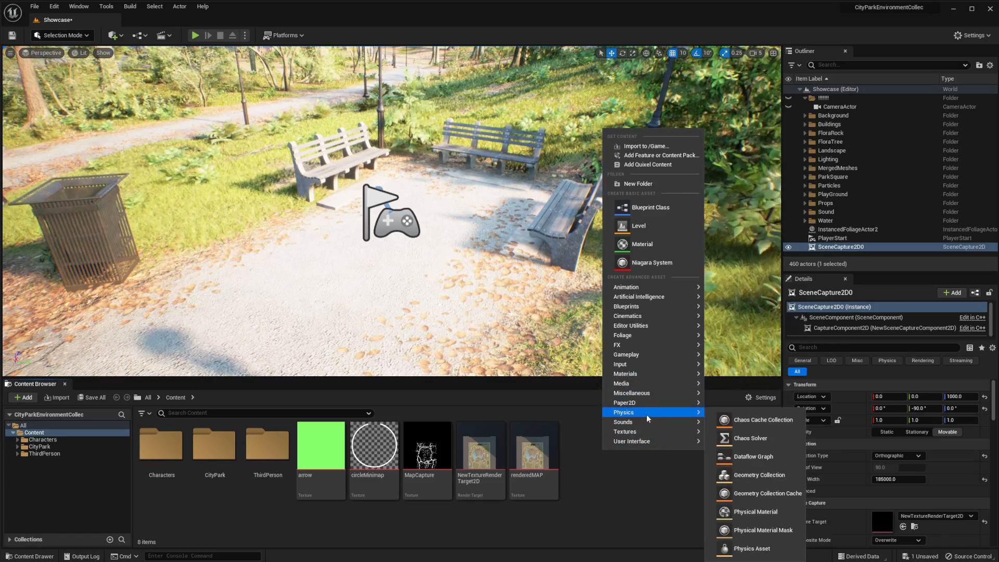
{"action": "mouse_move", "coordinate": [635, 368]}
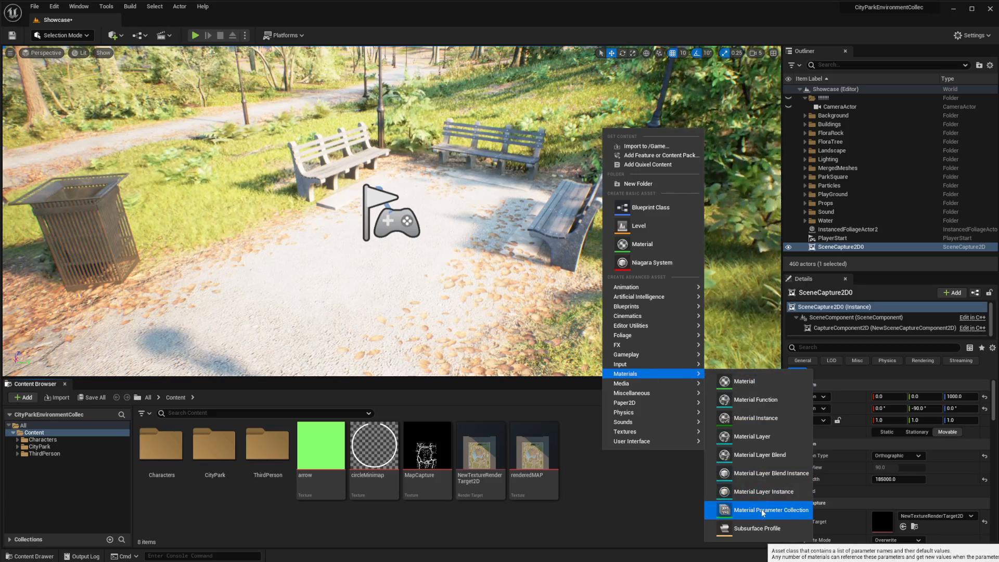
{"action": "left_click", "coordinate": [760, 509]}
{"action": "type", "text": "MP"}
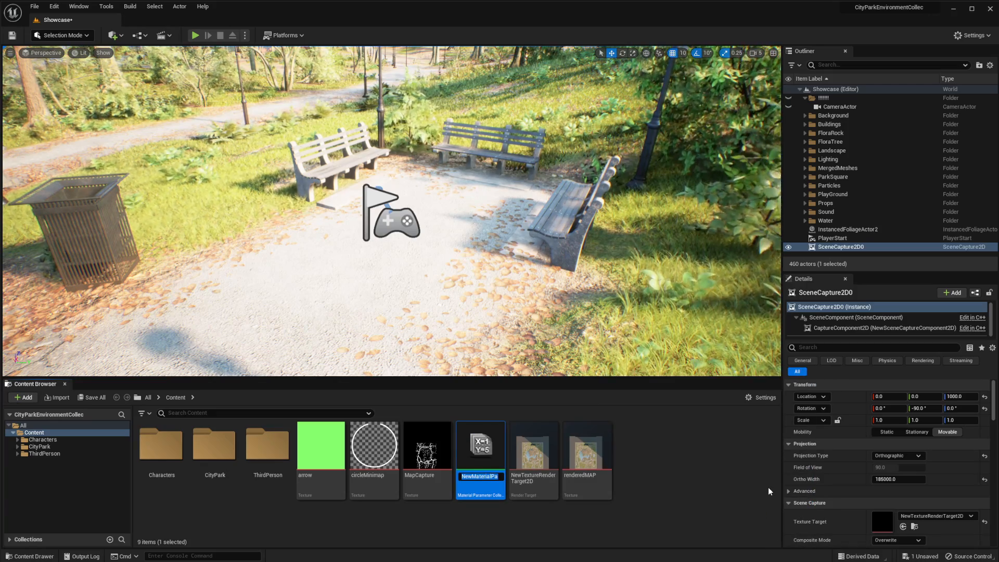
{"action": "type", "text": "C_"}
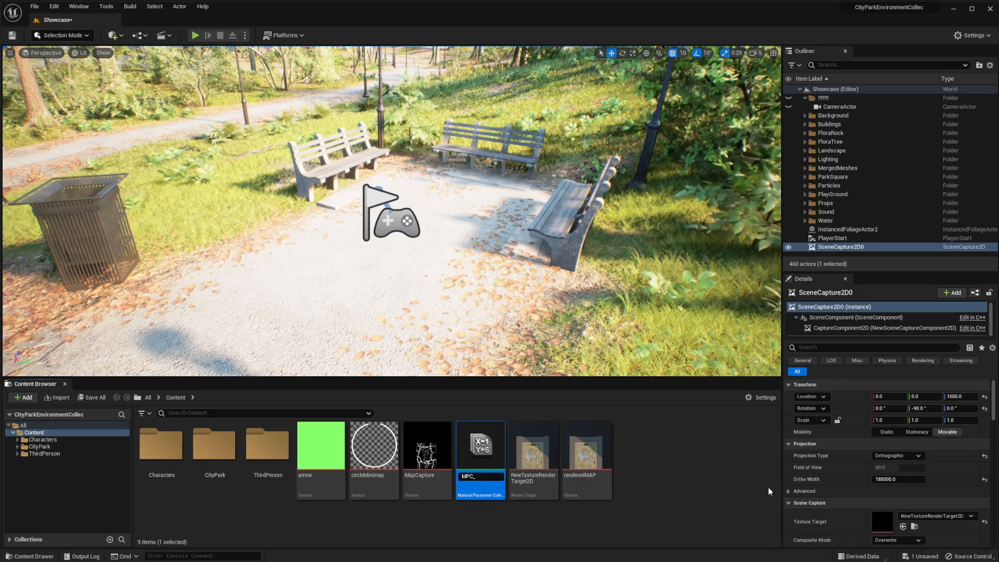
{"action": "type", "text": "Minimap"}
{"action": "key", "text": "Return"}
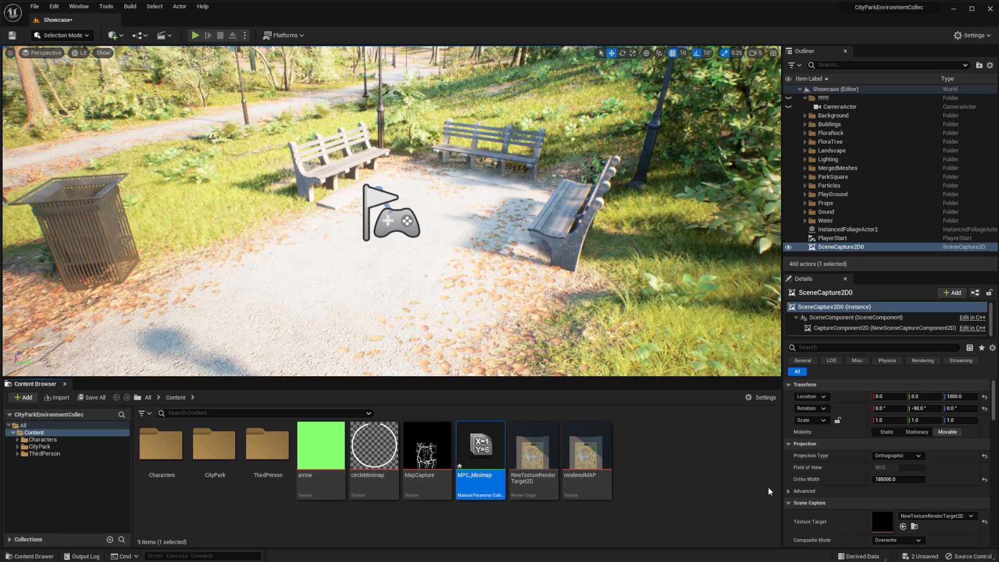
Open MPC_Minimap, add four scalar parameters and expand their settings
{"action": "double_click", "coordinate": [479, 447]}
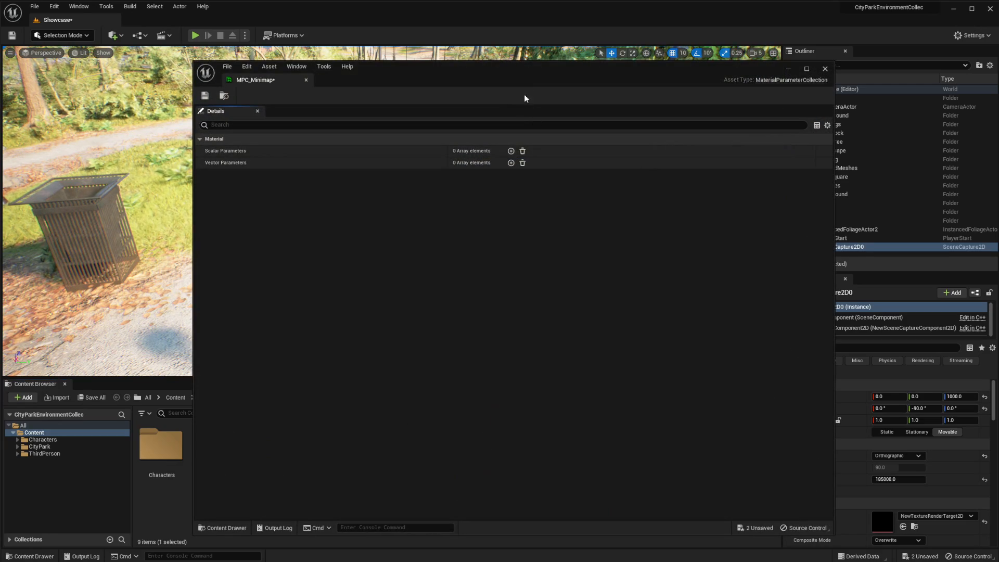
{"action": "left_click_drag", "start_coordinate": [535, 68], "coordinate": [526, 60]}
{"action": "left_click", "coordinate": [501, 144]}
{"action": "left_click", "coordinate": [501, 144]}
{"action": "left_click", "coordinate": [501, 143]}
{"action": "left_click", "coordinate": [501, 143]}
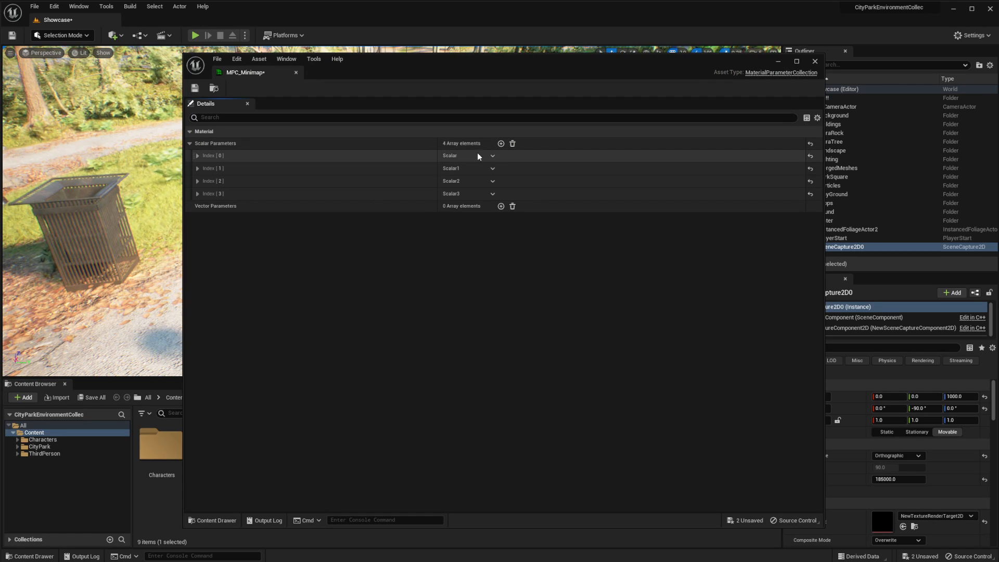
{"action": "left_click", "coordinate": [197, 156]}
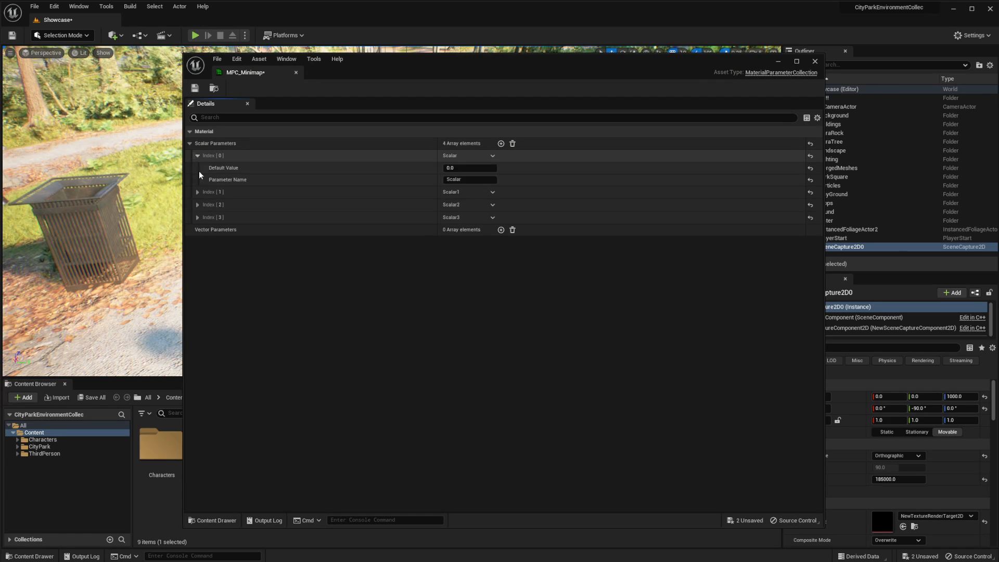
{"action": "left_click", "coordinate": [197, 192]}
{"action": "left_click", "coordinate": [197, 229]}
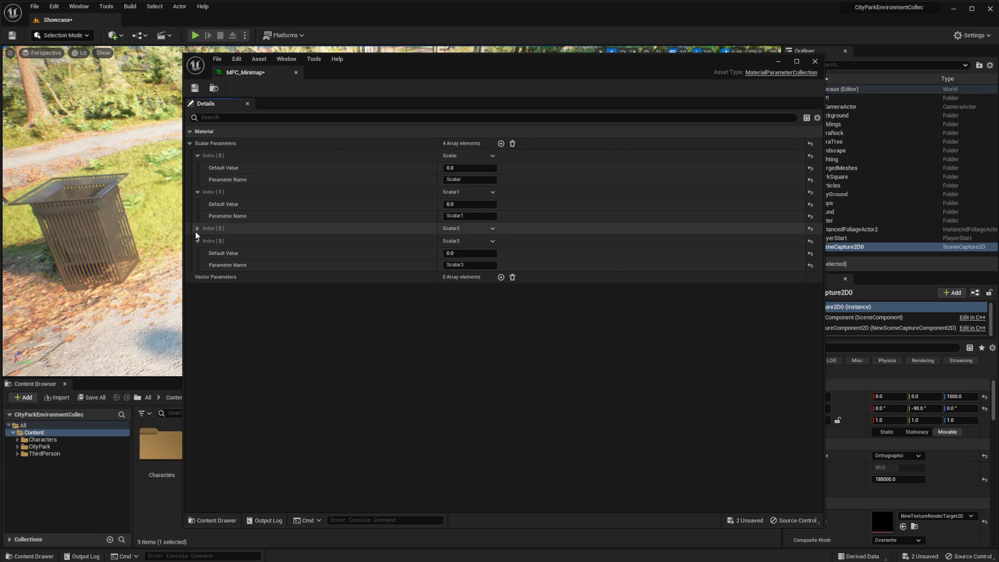
{"action": "left_click", "coordinate": [197, 265]}
Name the four scalar parameters X, Y, Zoom and Dimentions, in that order
{"action": "left_click", "coordinate": [465, 179]}
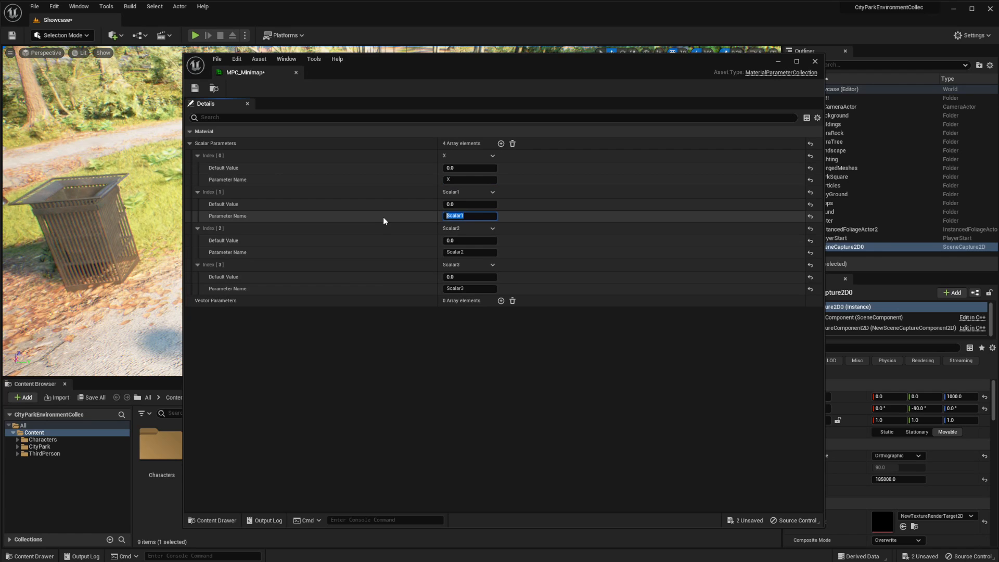
{"action": "type", "text": "Y"}
{"action": "left_click", "coordinate": [461, 251]}
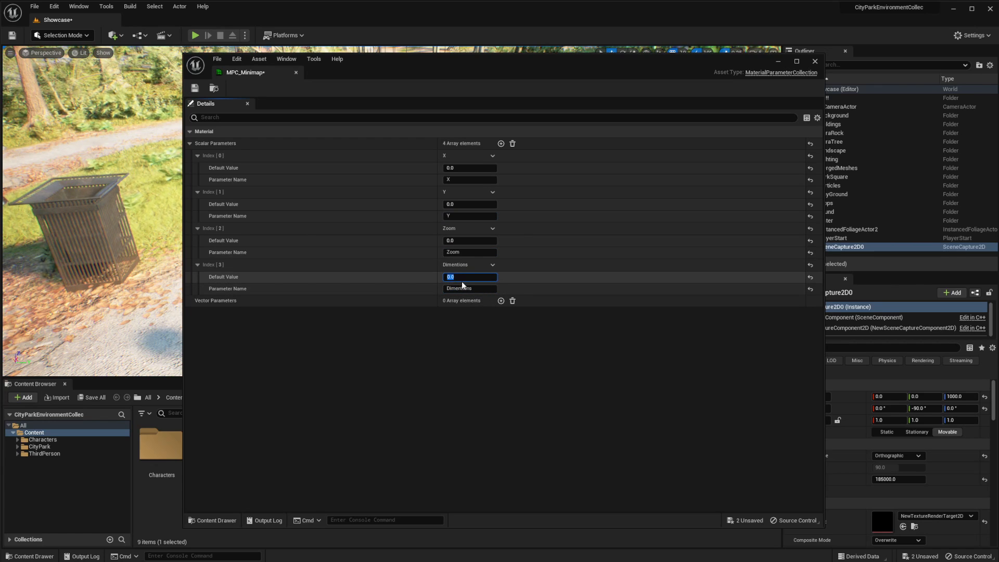
Set the default values of Dimentions to 185000 and Zoom to 0.1, then save and close MPC_Minimap
{"action": "left_click_drag", "start_coordinate": [526, 68], "coordinate": [415, 52]}
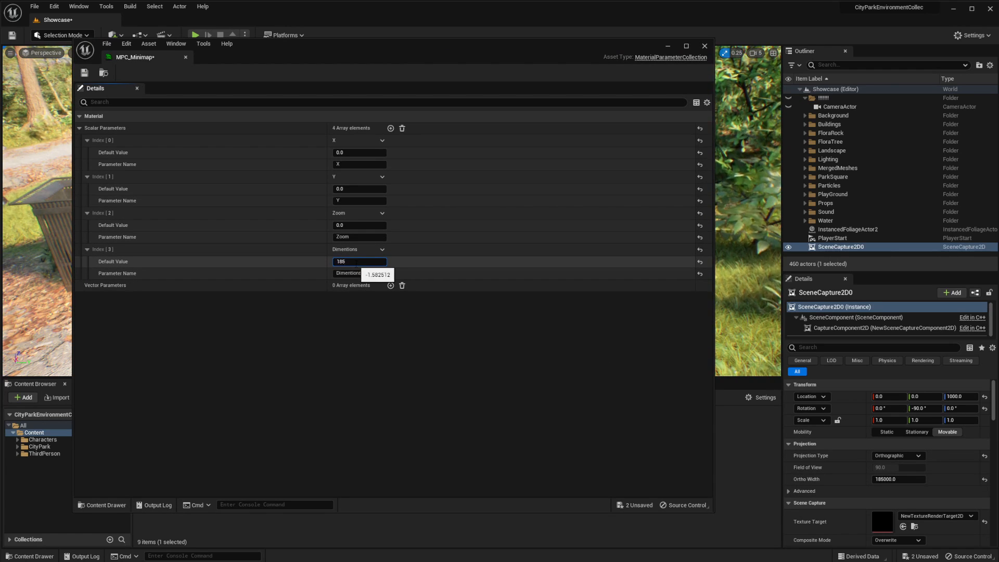
{"action": "key", "text": "Return"}
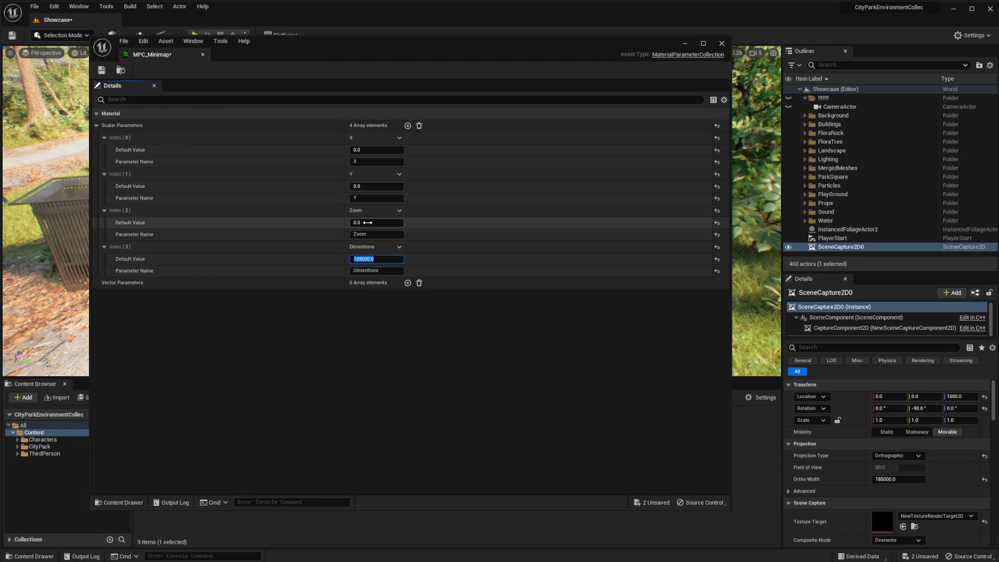
{"action": "left_click", "coordinate": [367, 223]}
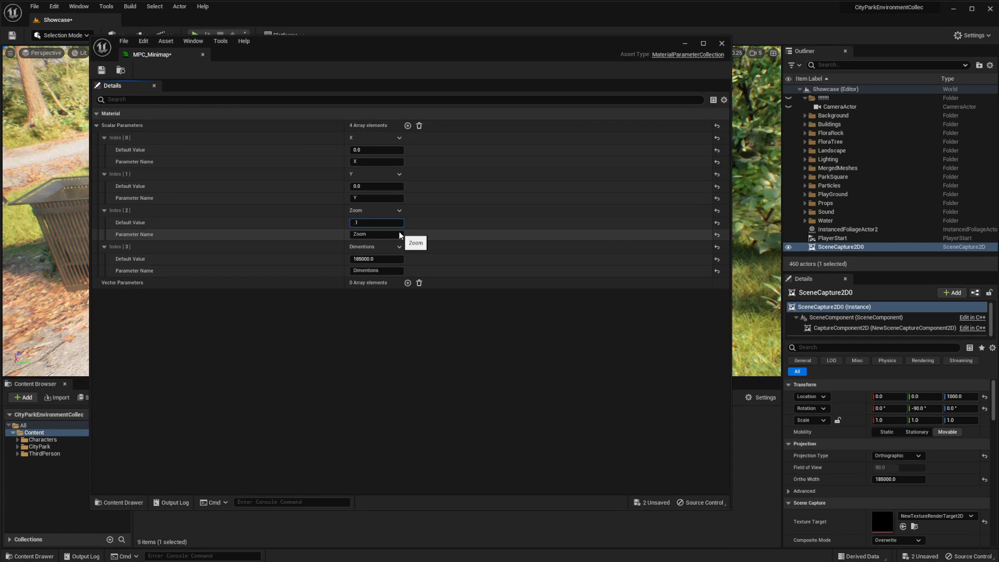
{"action": "left_click", "coordinate": [375, 149]}
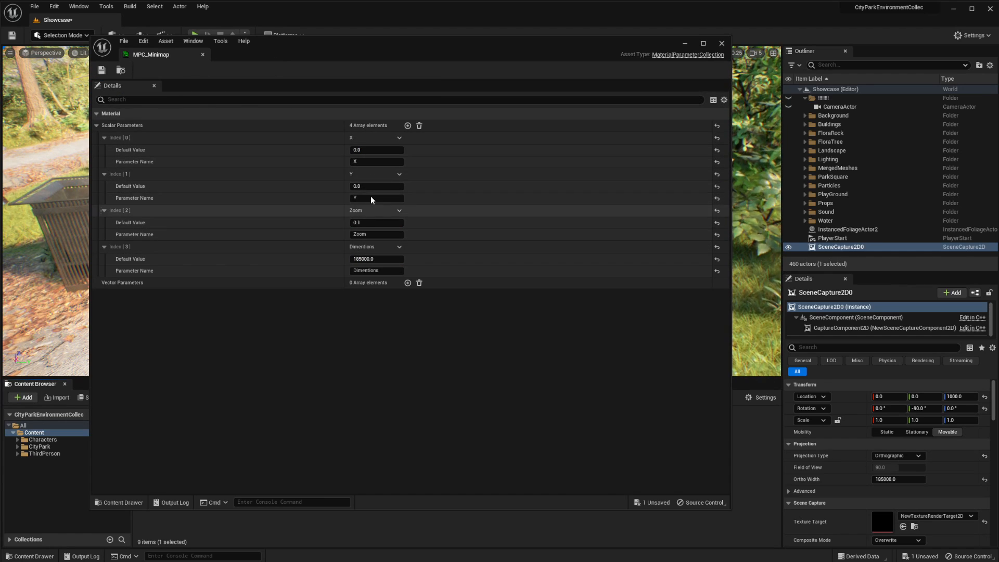
{"action": "left_click", "coordinate": [202, 54]}
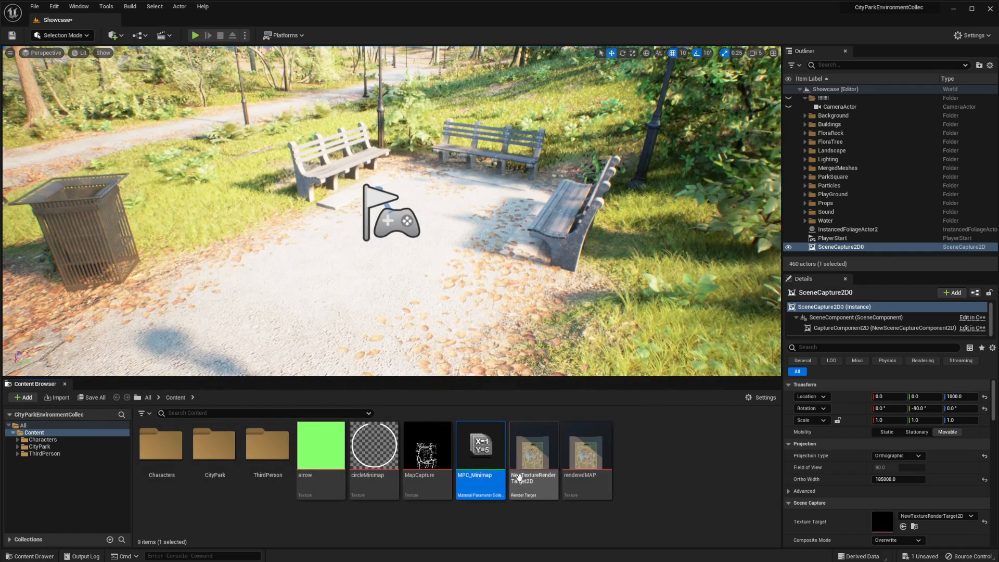
Create a new Material named M_Minimap in the Content folder
{"action": "right_click", "coordinate": [634, 457]}
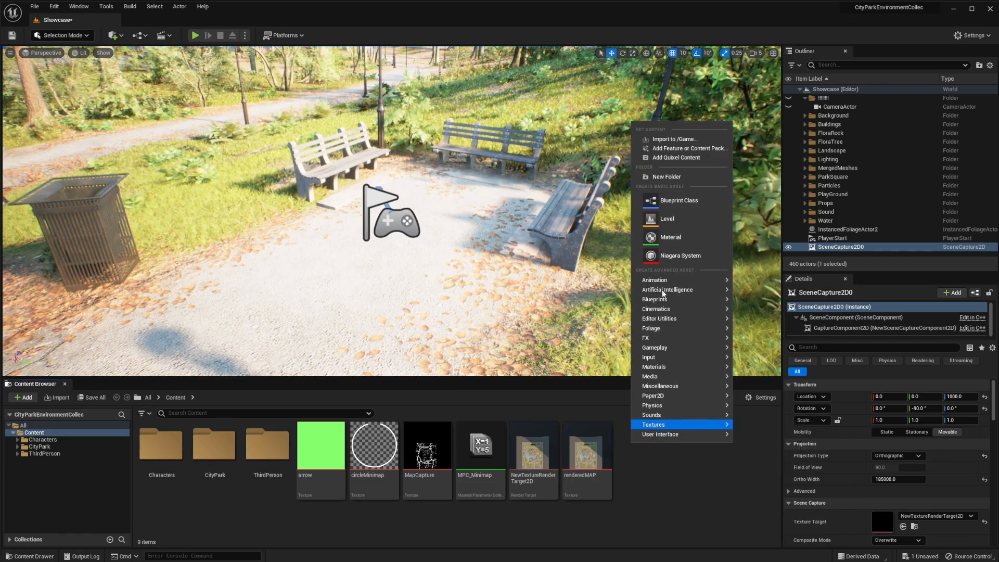
{"action": "mouse_move", "coordinate": [676, 311]}
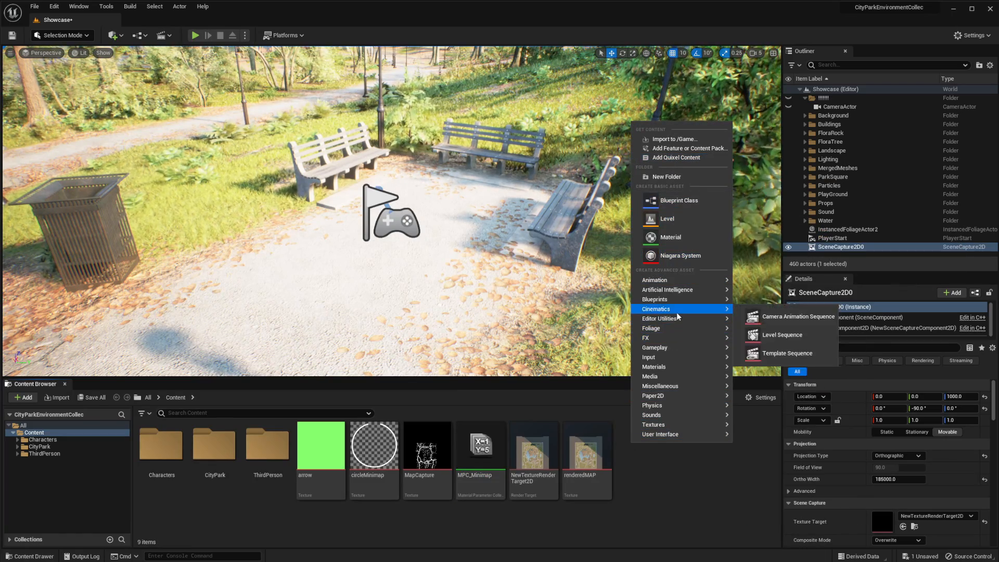
{"action": "mouse_move", "coordinate": [662, 368]}
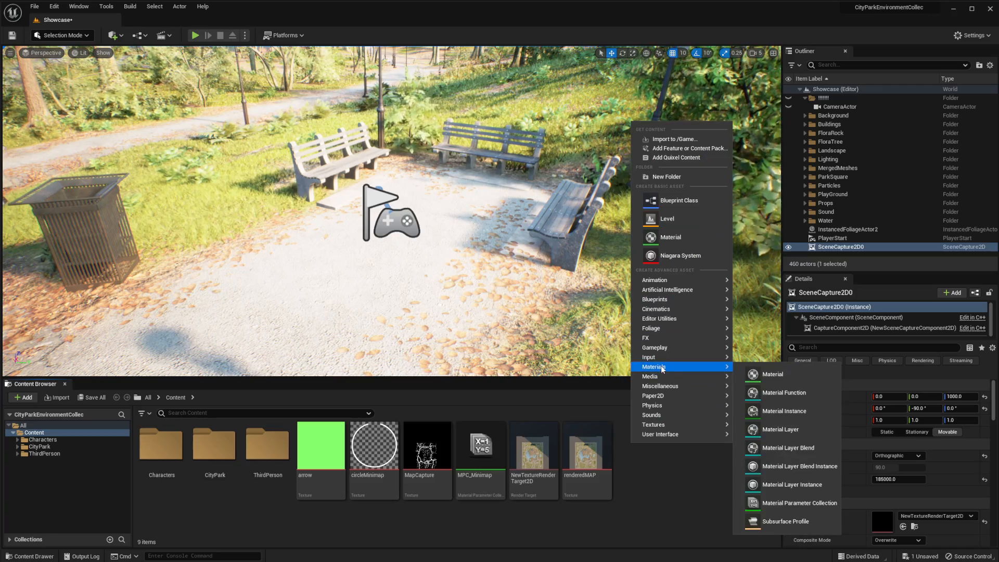
{"action": "left_click", "coordinate": [735, 373]}
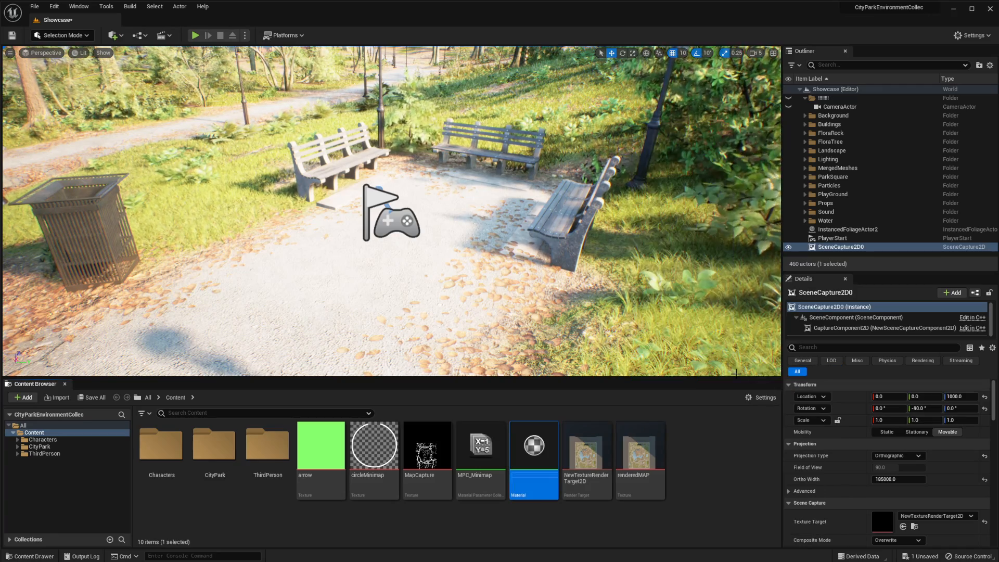
{"action": "type", "text": "M_"}
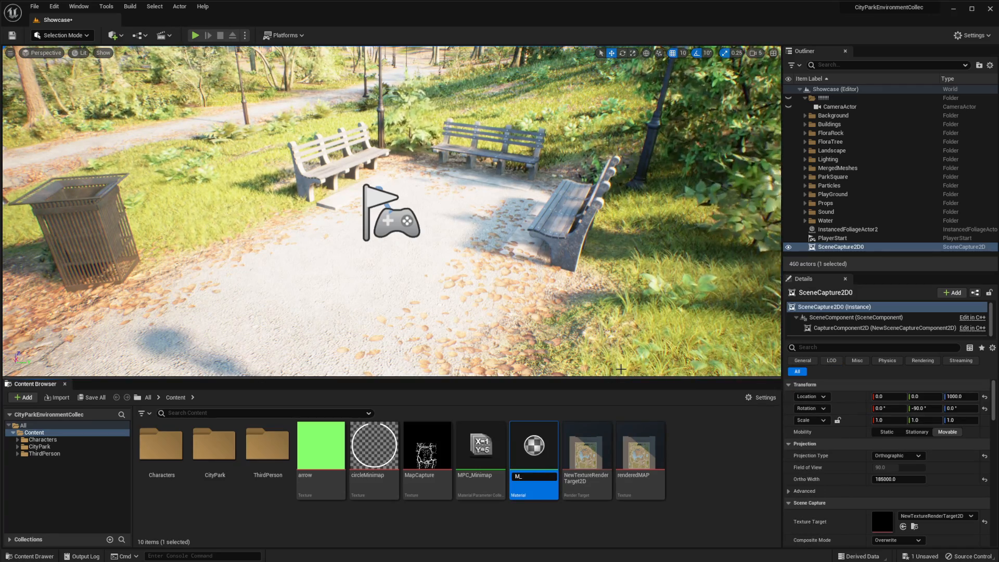
{"action": "type", "text": "Minimap"}
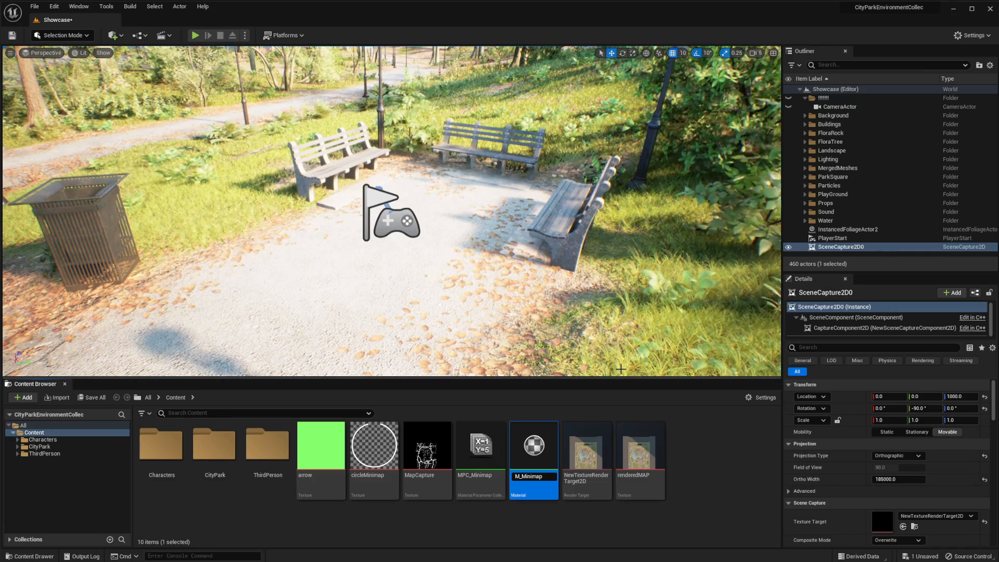
{"action": "key", "text": "Return"}
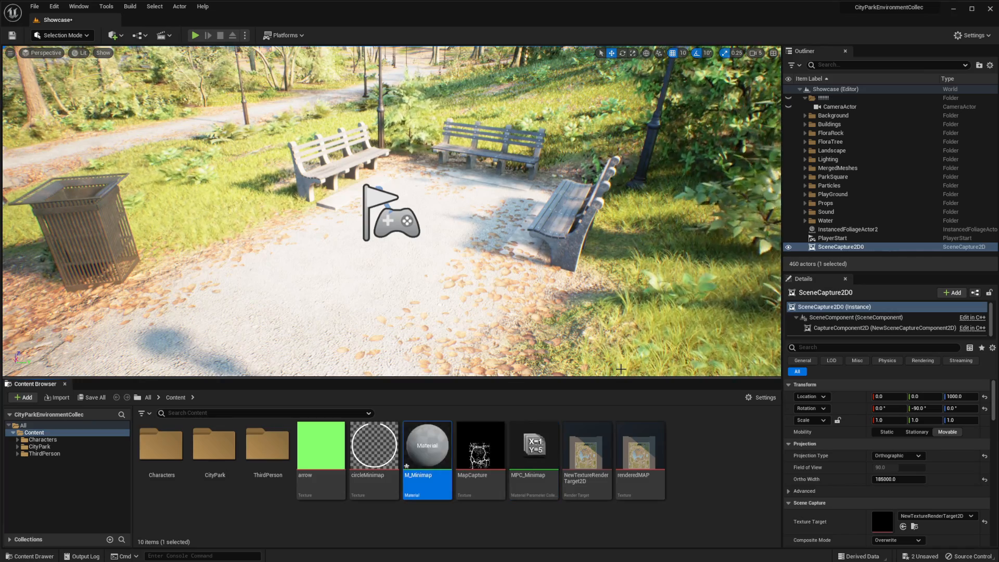
Open M_Minimap and set its material domain to User Interface and its blend mode to Translucent
{"action": "double_click", "coordinate": [423, 435]}
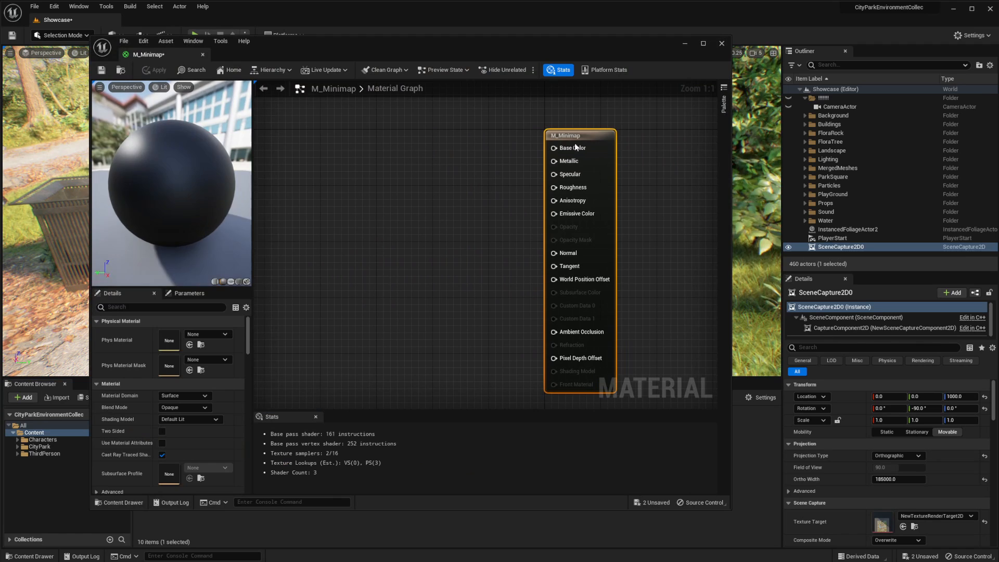
{"action": "left_click", "coordinate": [188, 395]}
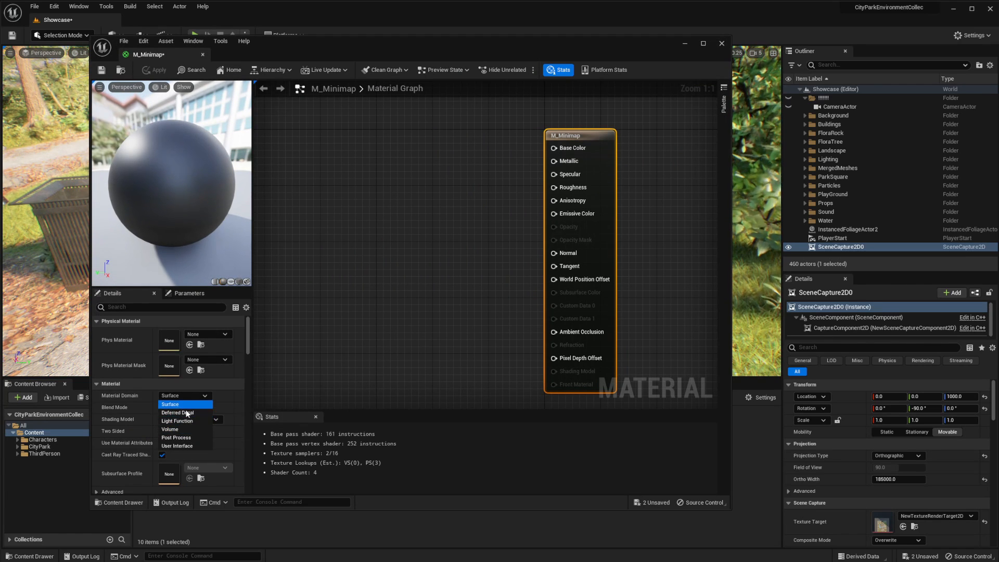
{"action": "left_click", "coordinate": [177, 446]}
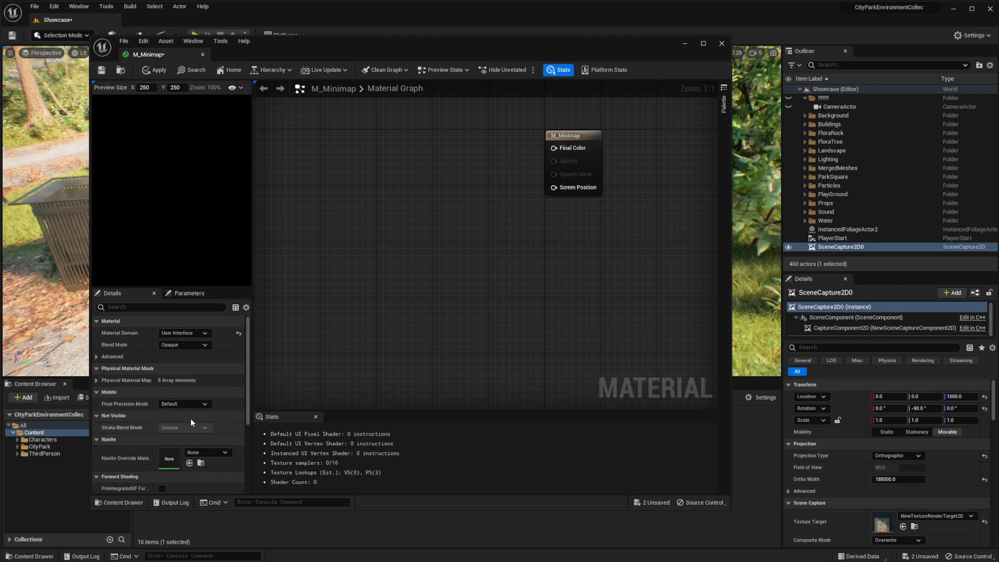
{"action": "left_click", "coordinate": [176, 345]}
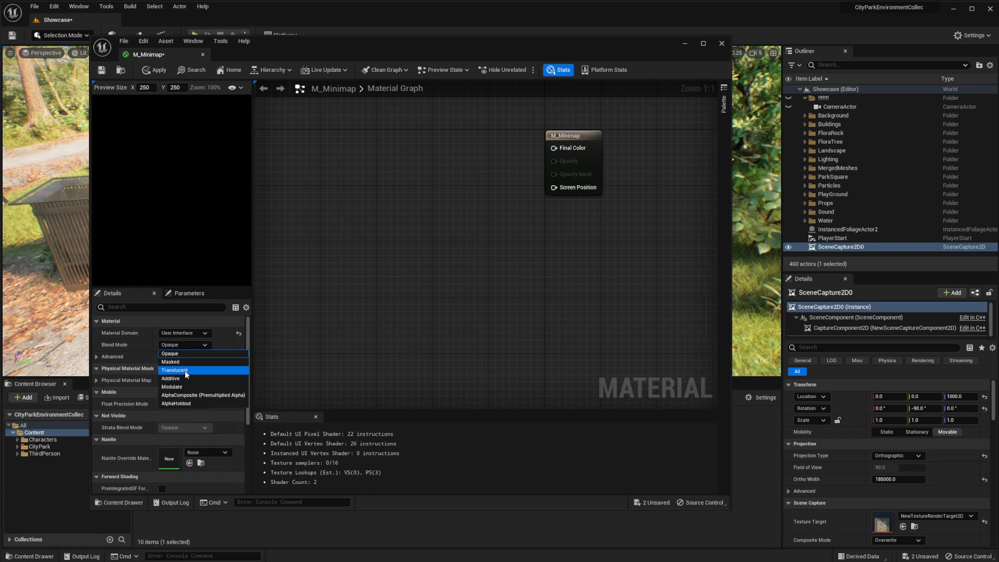
{"action": "left_click", "coordinate": [185, 370]}
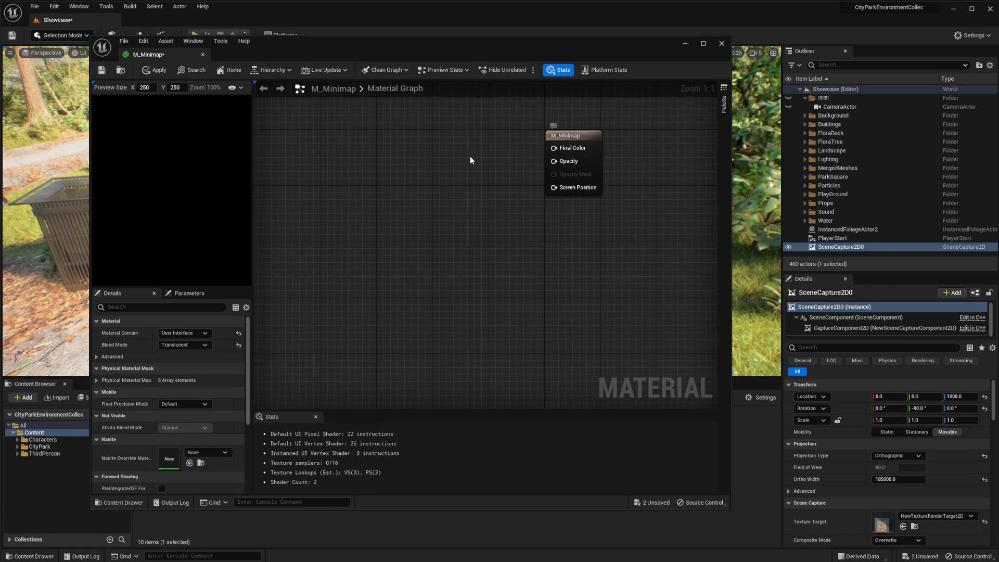
Add MPC_Minimap to the M_Minimap graph as a collection parameter node and set its parameter name to Zoom
{"action": "left_click_drag", "start_coordinate": [531, 45], "coordinate": [997, 60]}
{"action": "left_click_drag", "start_coordinate": [533, 448], "coordinate": [809, 258]}
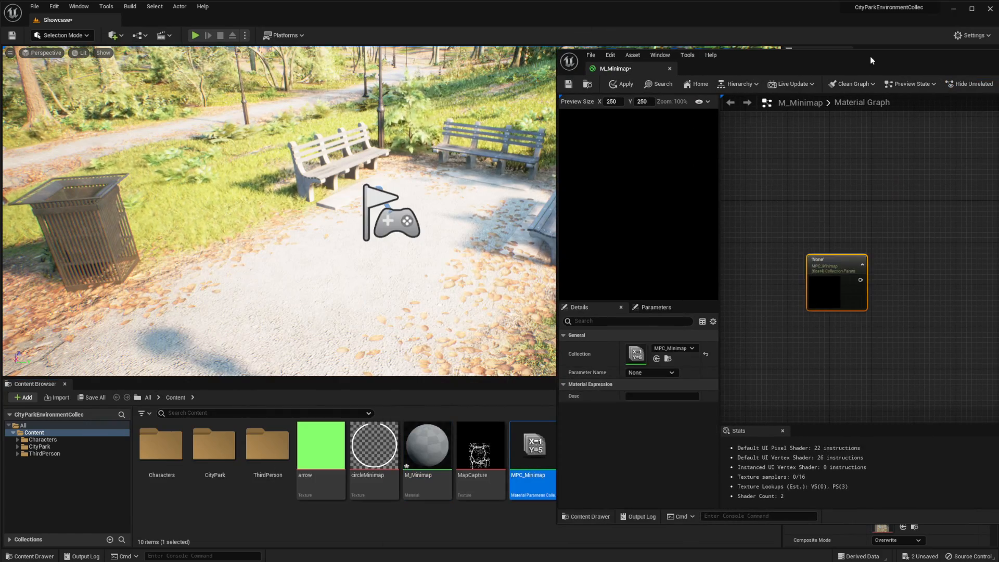
{"action": "left_click_drag", "start_coordinate": [872, 60], "coordinate": [454, 55]}
{"action": "left_click_drag", "start_coordinate": [363, 241], "coordinate": [334, 205]}
{"action": "right_click_drag", "start_coordinate": [364, 135], "coordinate": [465, 148]}
{"action": "left_click_drag", "start_coordinate": [425, 206], "coordinate": [404, 181]}
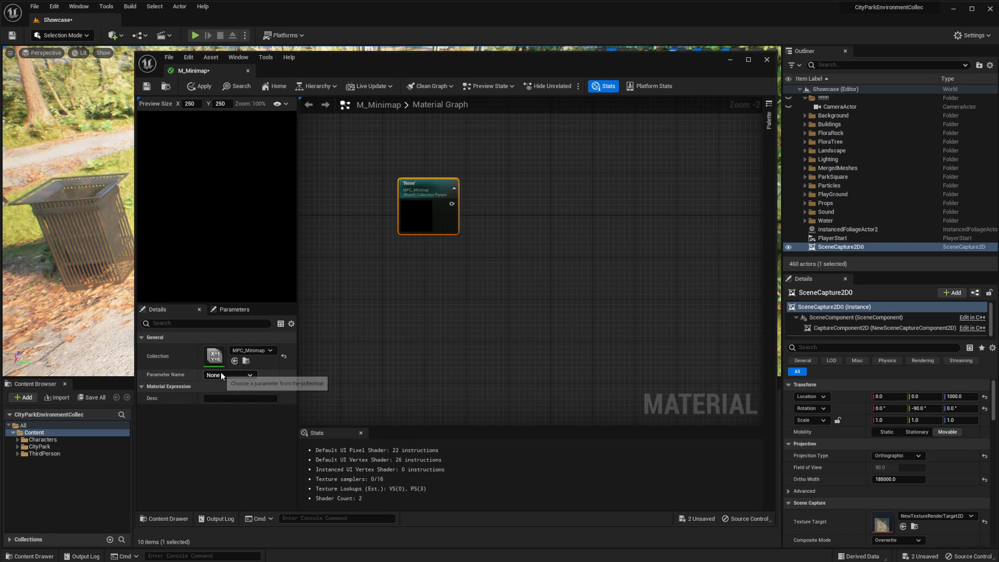
{"action": "left_click", "coordinate": [221, 372]}
{"action": "left_click", "coordinate": [217, 402]}
Add a texture coordinate node to the material graph near the Zoom node
{"action": "right_click_drag", "start_coordinate": [513, 235], "coordinate": [458, 253]}
{"action": "right_click", "coordinate": [375, 182]}
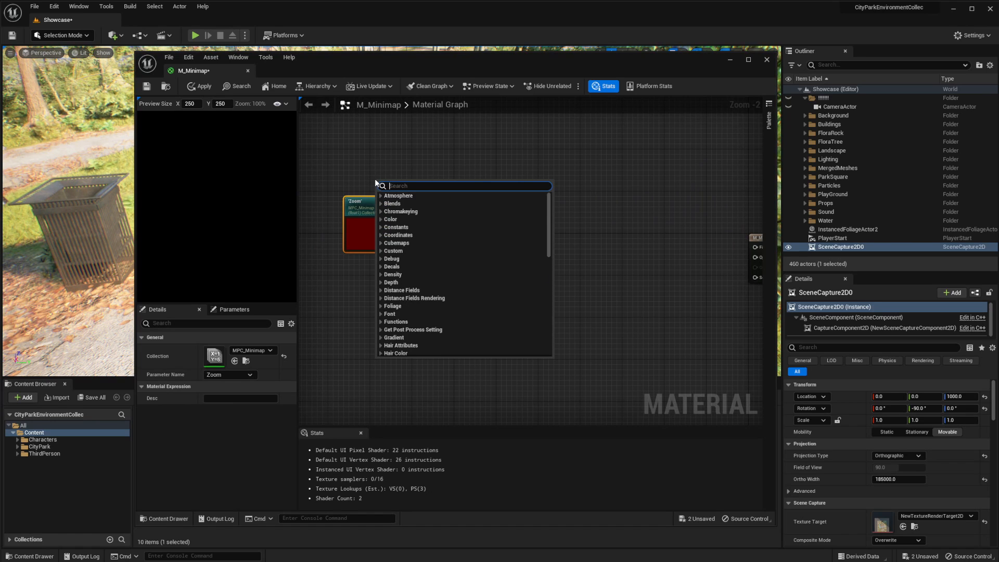
{"action": "type", "text": "textu"}
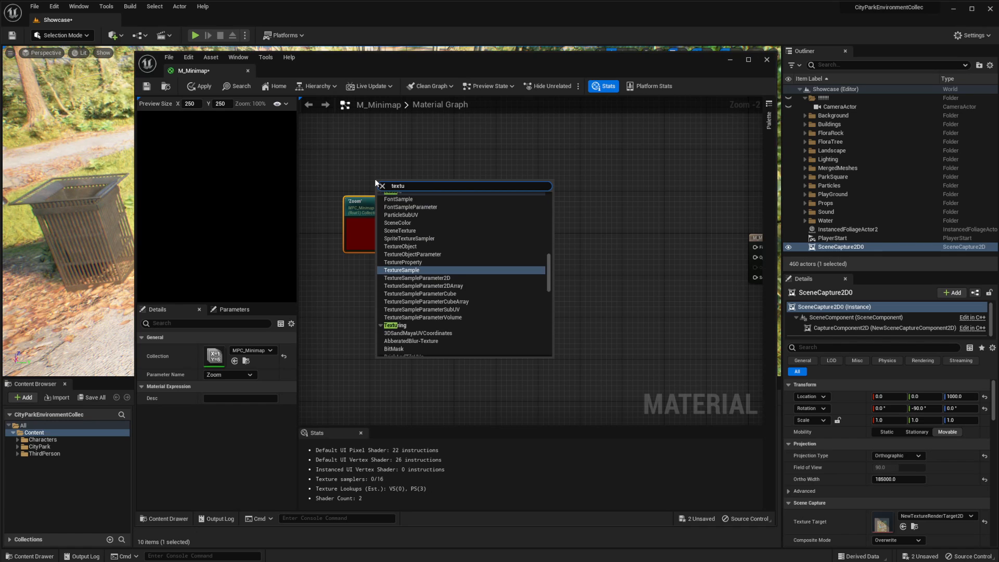
{"action": "type", "text": "re coo"}
{"action": "key", "text": "Return"}
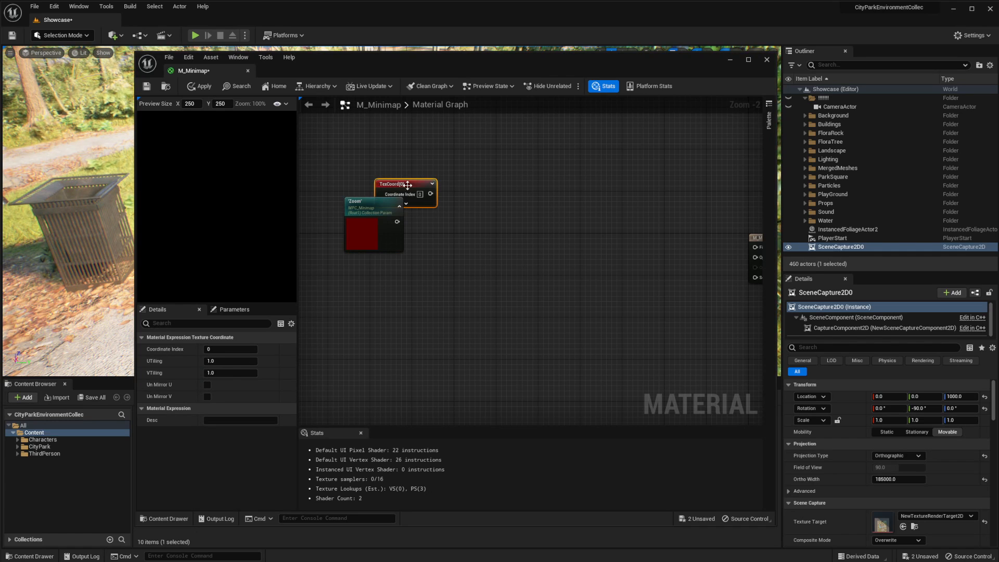
Place the texture coordinate node above Zoom and multiply the two in a new Multiply node
{"action": "left_click_drag", "start_coordinate": [391, 182], "coordinate": [450, 214]}
{"action": "type", "text": "*"}
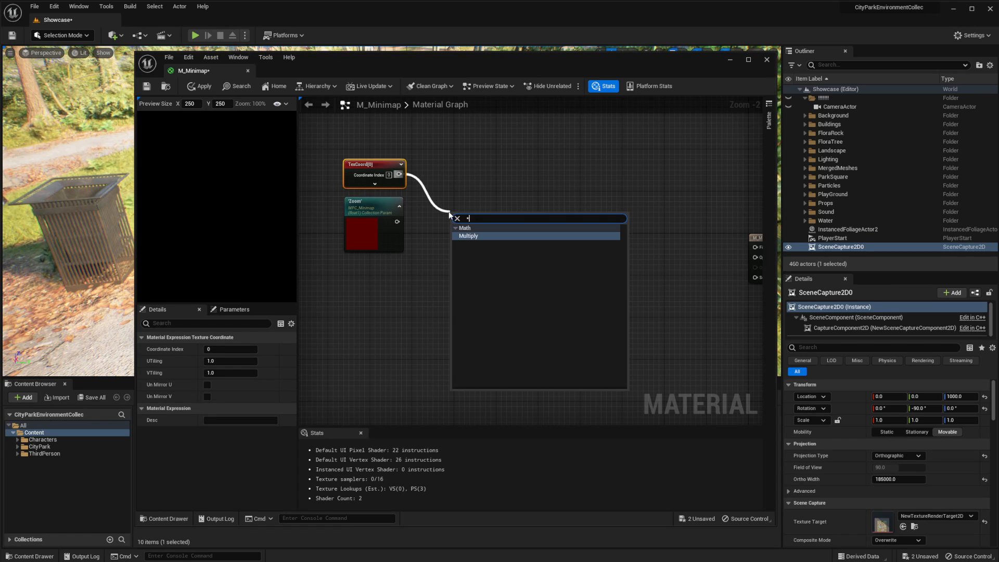
{"action": "key", "text": "Return"}
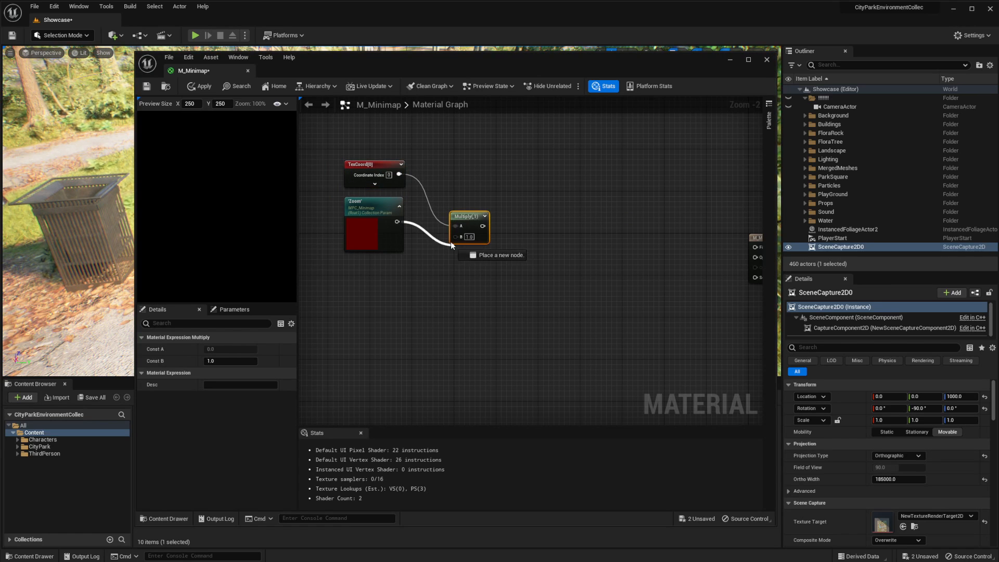
{"action": "left_click_drag", "start_coordinate": [450, 241], "coordinate": [456, 236]}
Duplicate the Zoom collection parameter, place the copy below it and set its parameter name to Y
{"action": "right_click_drag", "start_coordinate": [441, 259], "coordinate": [387, 224]}
{"action": "right_click_drag", "start_coordinate": [417, 282], "coordinate": [412, 268]}
{"action": "left_click", "coordinate": [341, 276]}
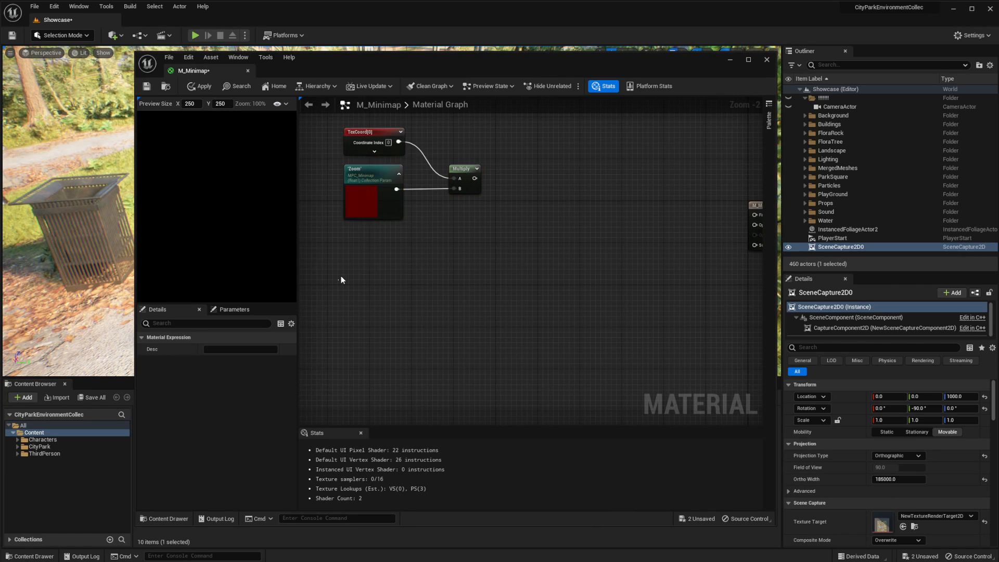
{"action": "left_click_drag", "start_coordinate": [341, 280], "coordinate": [367, 140]}
{"action": "left_click", "coordinate": [382, 262]}
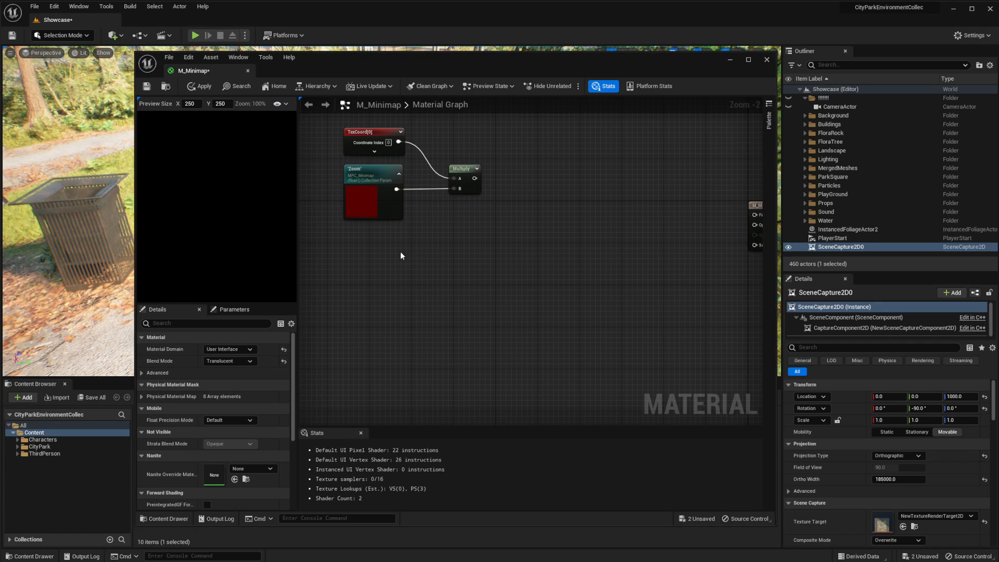
{"action": "left_click", "coordinate": [371, 176]}
{"action": "key", "text": "ctrl+c"}
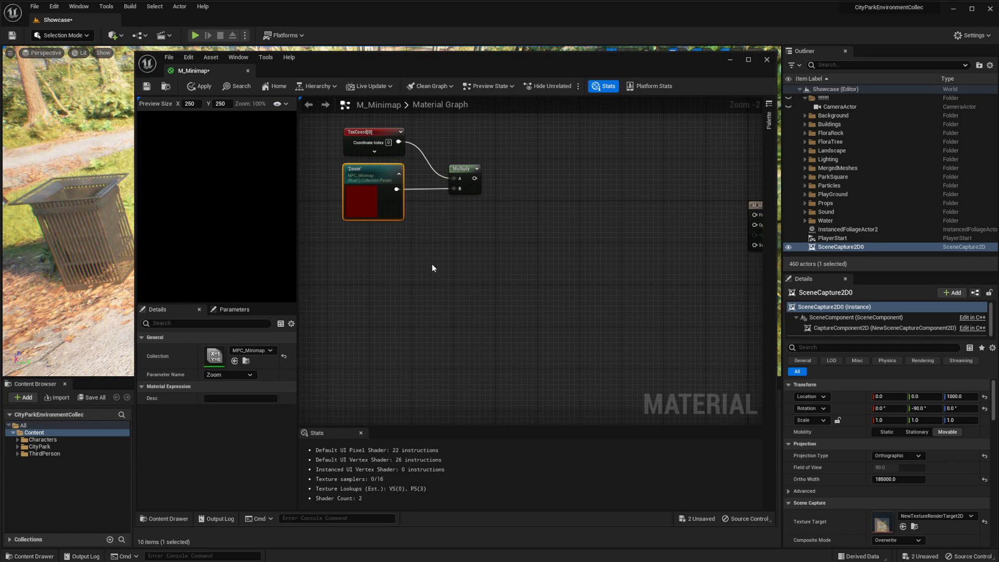
{"action": "key", "text": "ctrl+v"}
{"action": "left_click_drag", "start_coordinate": [432, 269], "coordinate": [370, 264]}
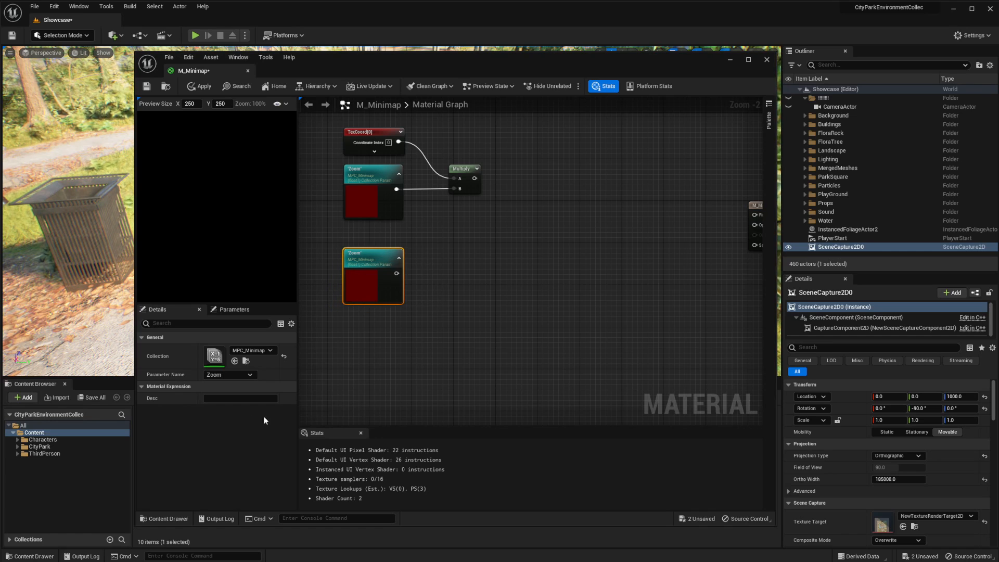
{"action": "left_click", "coordinate": [232, 377]}
{"action": "left_click", "coordinate": [207, 397]}
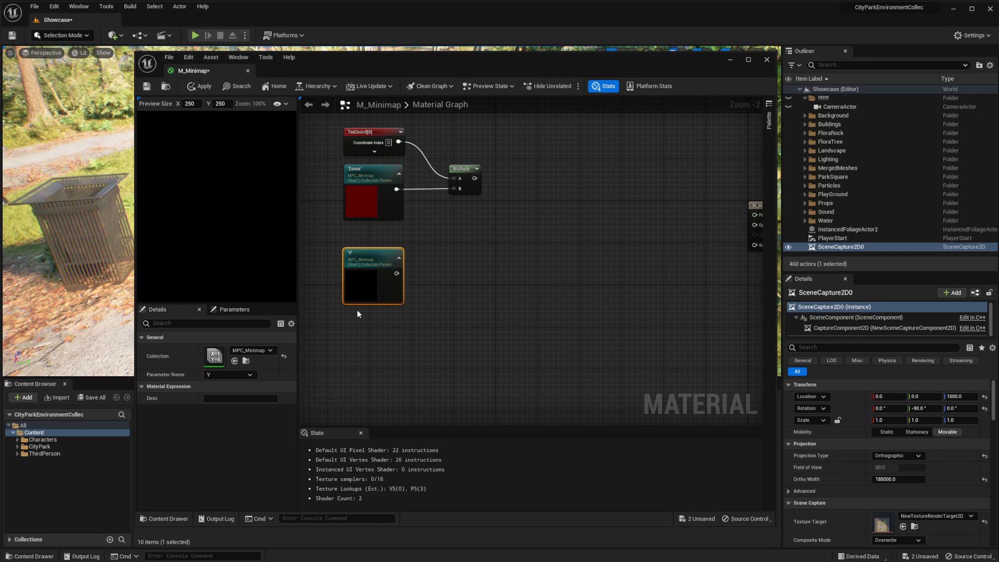
Duplicate the Y parameter node, place the copy further below and set its parameter name to X
{"action": "left_click", "coordinate": [372, 252]}
{"action": "key", "text": "ctrl+c"}
{"action": "key", "text": "ctrl+v"}
{"action": "right_click_drag", "start_coordinate": [518, 288], "coordinate": [575, 231]}
{"action": "left_click_drag", "start_coordinate": [475, 279], "coordinate": [395, 347]}
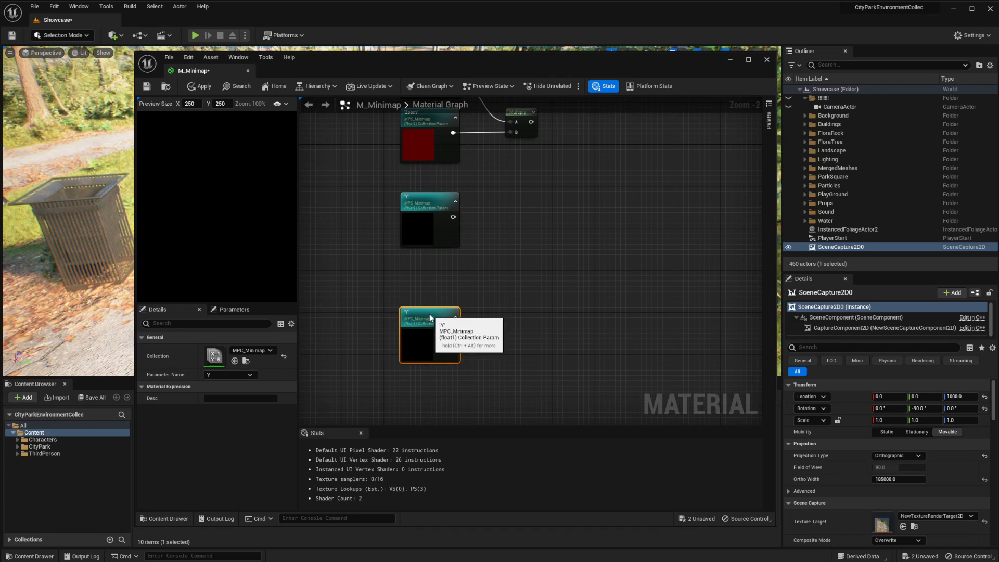
{"action": "left_click", "coordinate": [233, 374]}
{"action": "left_click", "coordinate": [215, 388]}
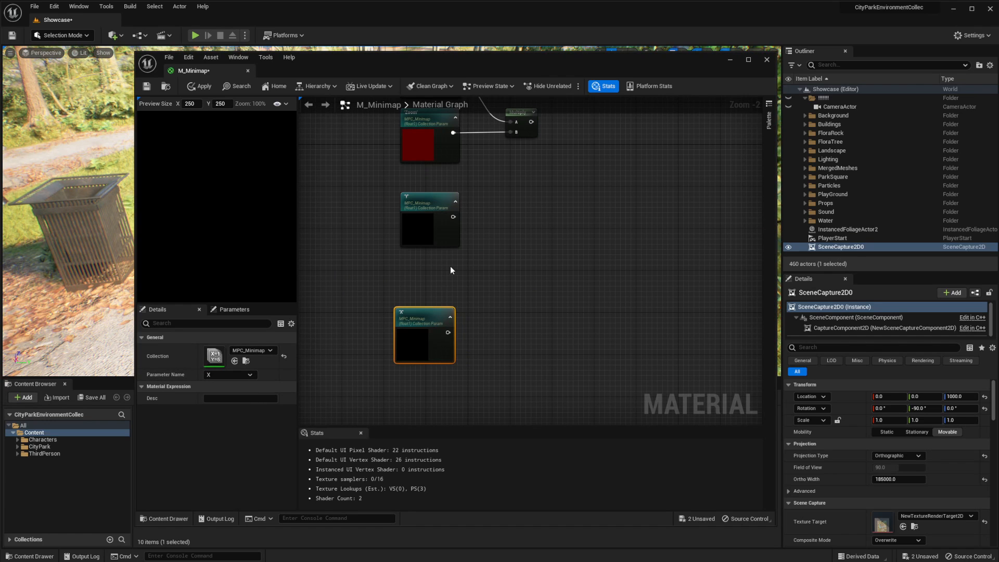
Place another copy of the Y parameter node between Y and X and set its parameter name to Dimentions
{"action": "left_click", "coordinate": [415, 203]}
{"action": "key", "text": "ctrl+c"}
{"action": "key", "text": "ctrl+v"}
{"action": "left_click_drag", "start_coordinate": [527, 237], "coordinate": [420, 267]}
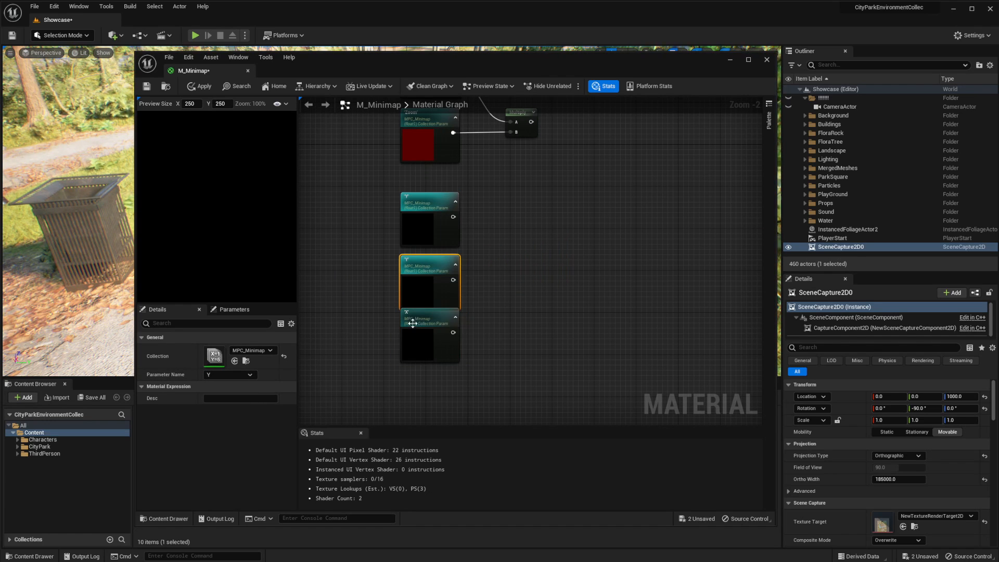
{"action": "left_click_drag", "start_coordinate": [413, 322], "coordinate": [413, 332]}
{"action": "left_click", "coordinate": [421, 267]}
{"action": "left_click", "coordinate": [219, 374]}
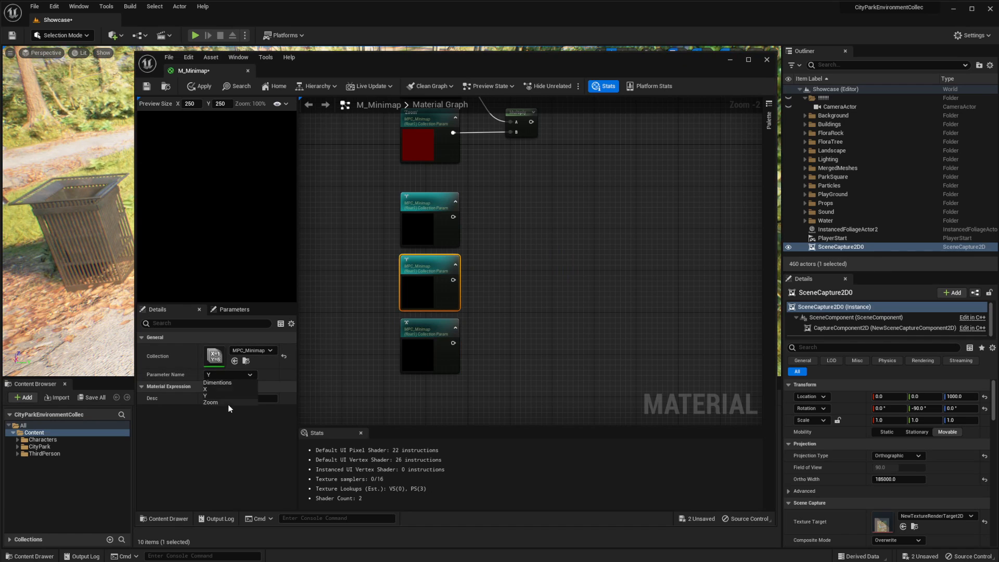
{"action": "left_click", "coordinate": [218, 383]}
{"action": "right_click_drag", "start_coordinate": [371, 199], "coordinate": [325, 229]}
{"action": "left_click_drag", "start_coordinate": [326, 228], "coordinate": [377, 249]}
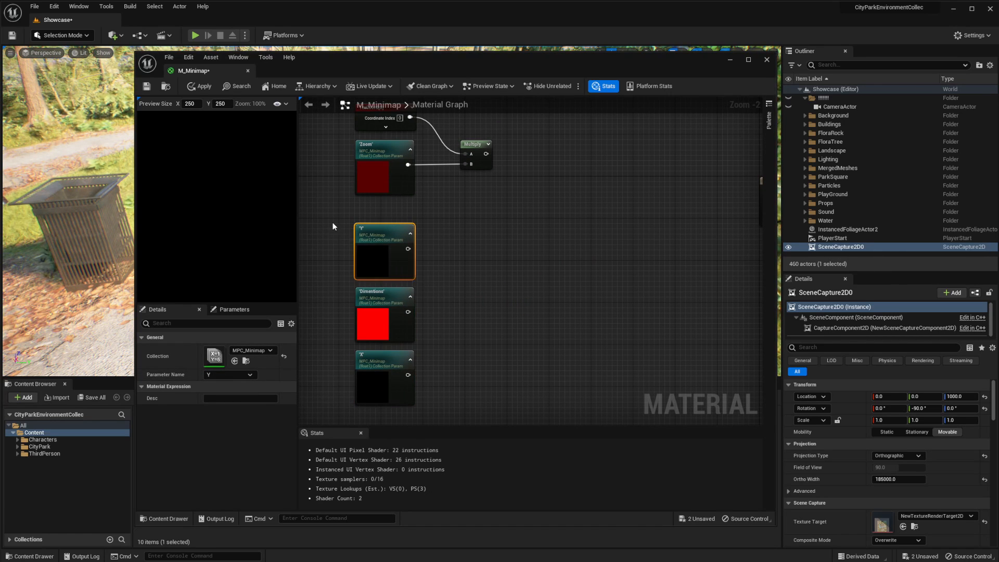
{"action": "left_click", "coordinate": [343, 351]}
{"action": "left_click", "coordinate": [374, 290]}
{"action": "right_click_drag", "start_coordinate": [452, 273], "coordinate": [409, 270]}
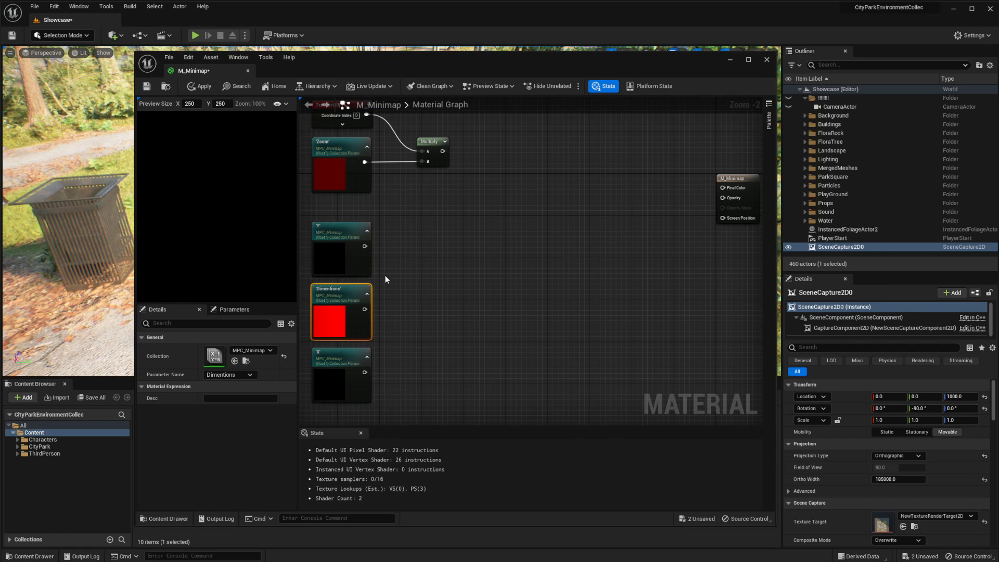
{"action": "right_click_drag", "start_coordinate": [399, 206], "coordinate": [411, 219]}
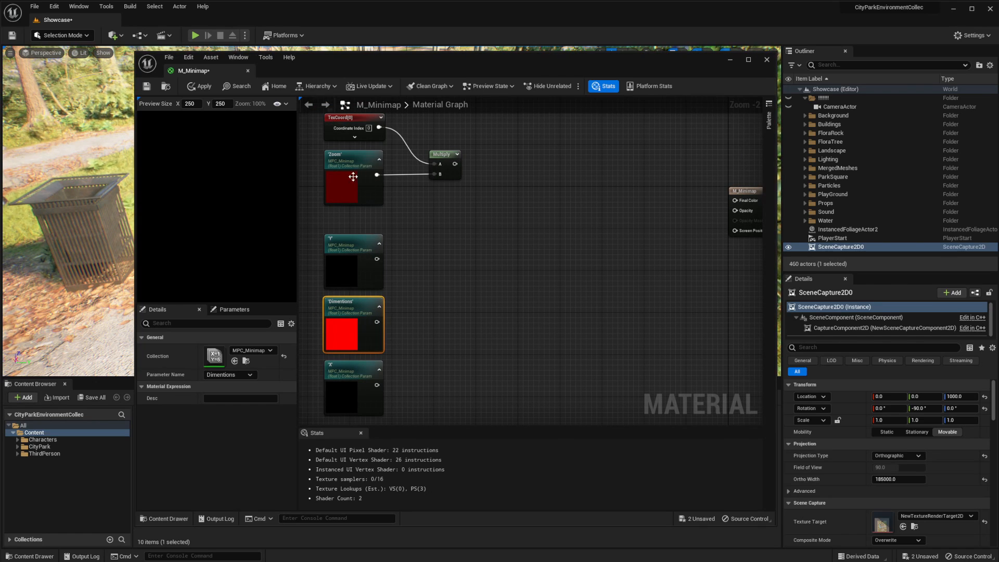
Divide the Y parameter by Dimentions using a new Divide node
{"action": "right_click_drag", "start_coordinate": [395, 264], "coordinate": [415, 241]}
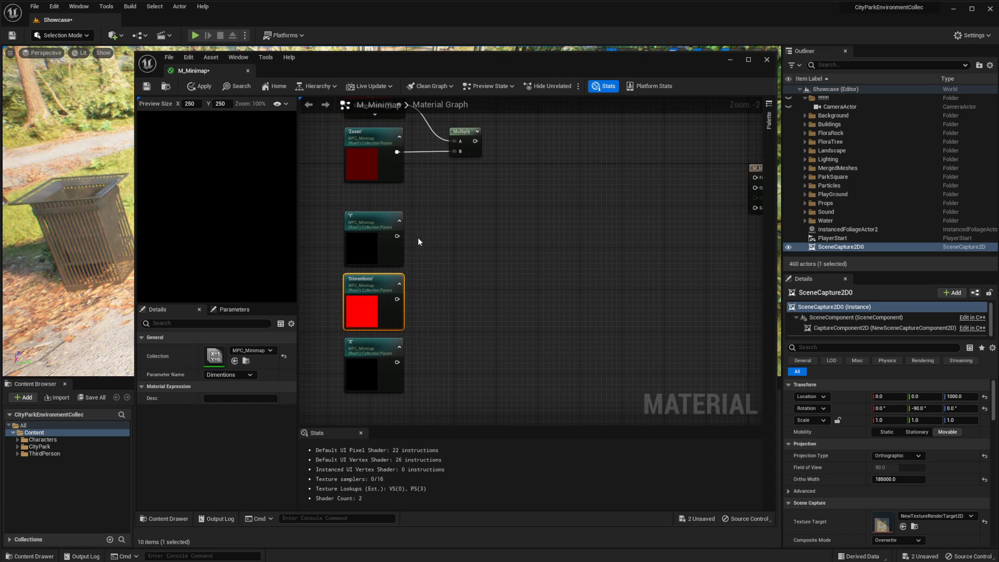
{"action": "left_click_drag", "start_coordinate": [396, 236], "coordinate": [428, 254]}
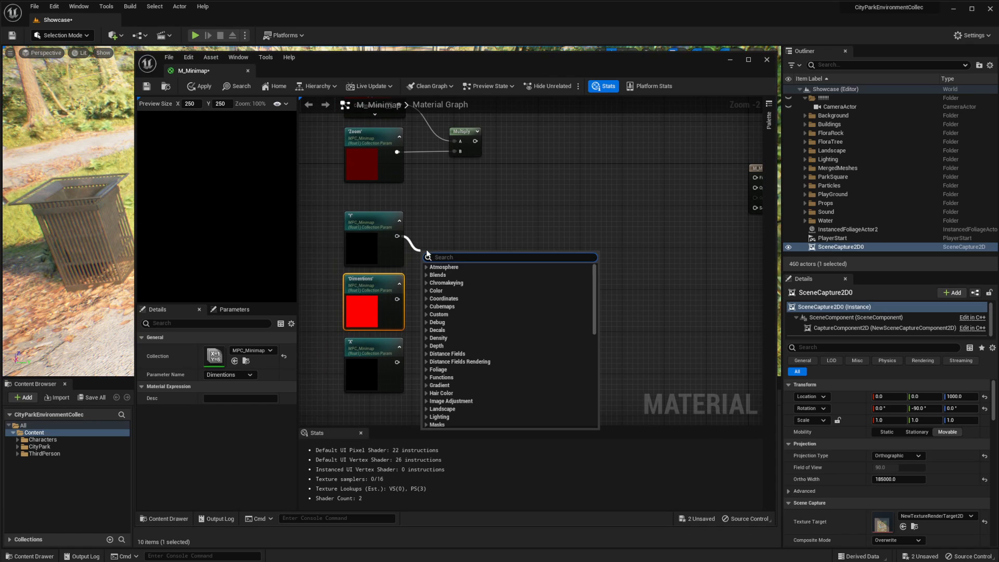
{"action": "type", "text": "/"}
{"action": "key", "text": "Return"}
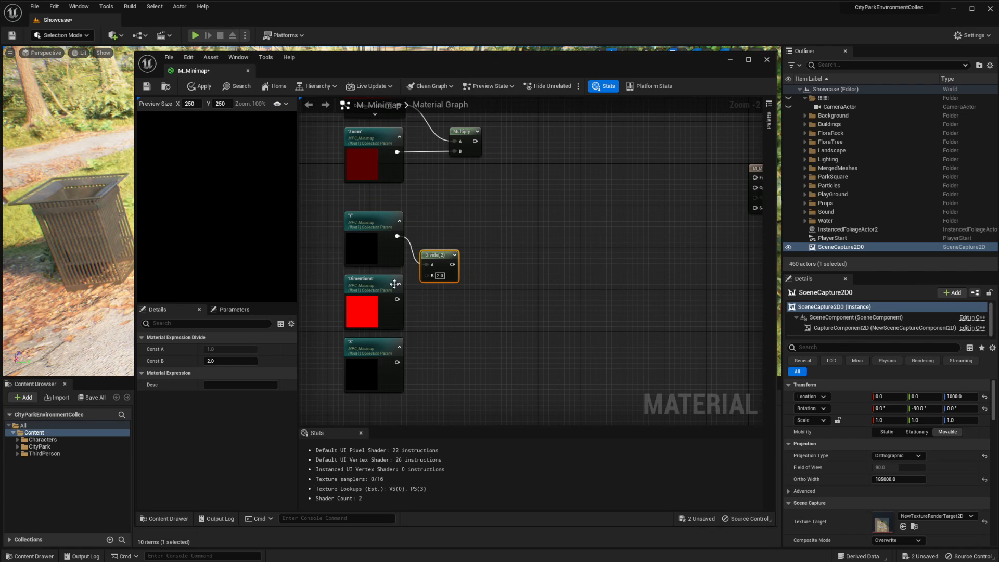
{"action": "left_click_drag", "start_coordinate": [396, 299], "coordinate": [446, 280]}
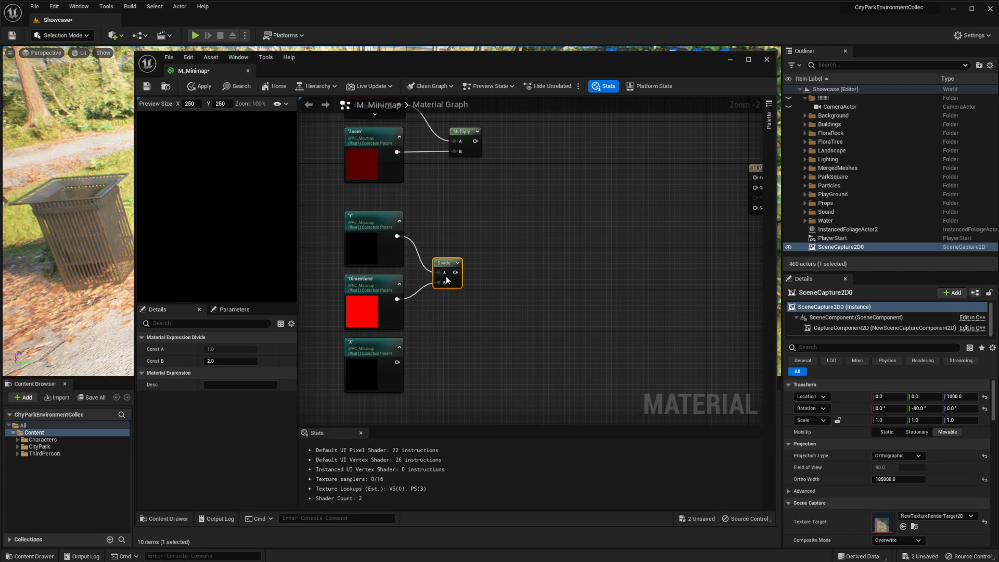
Divide the X parameter by Dimentions using a new Divide node placed below the Y Divide node
{"action": "left_click_drag", "start_coordinate": [397, 362], "coordinate": [453, 341]}
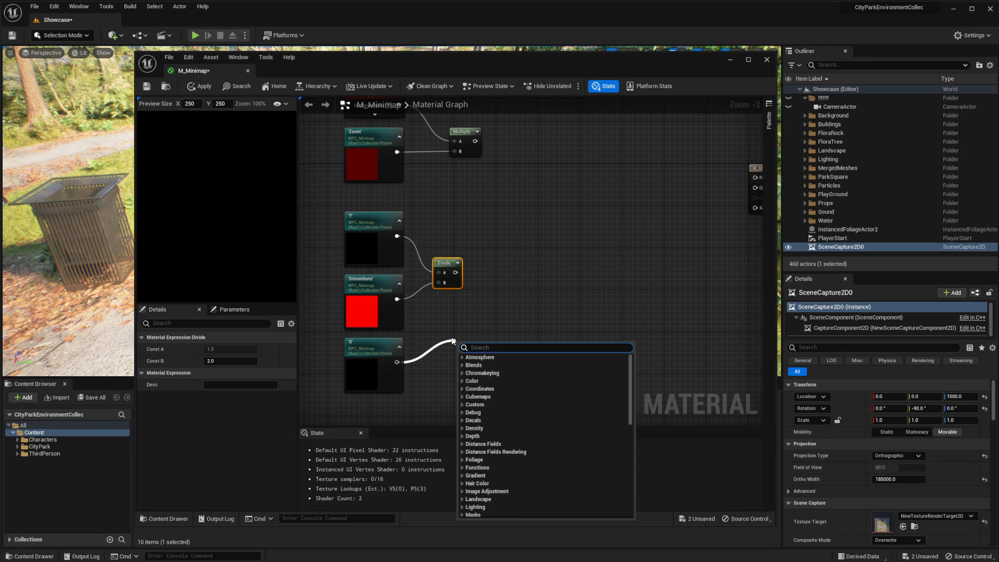
{"action": "type", "text": "/"}
{"action": "key", "text": "Return"}
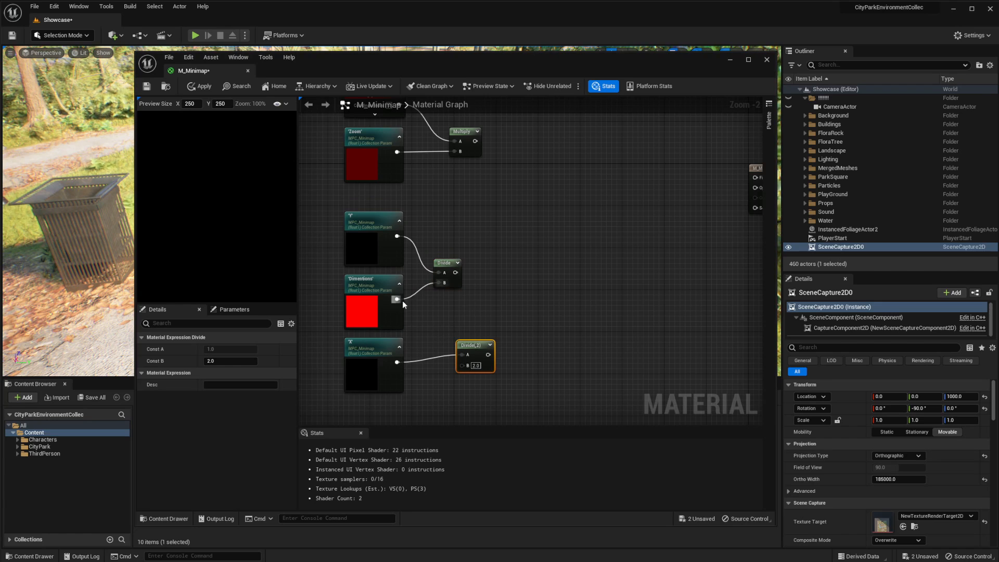
{"action": "left_click_drag", "start_coordinate": [401, 301], "coordinate": [443, 337]}
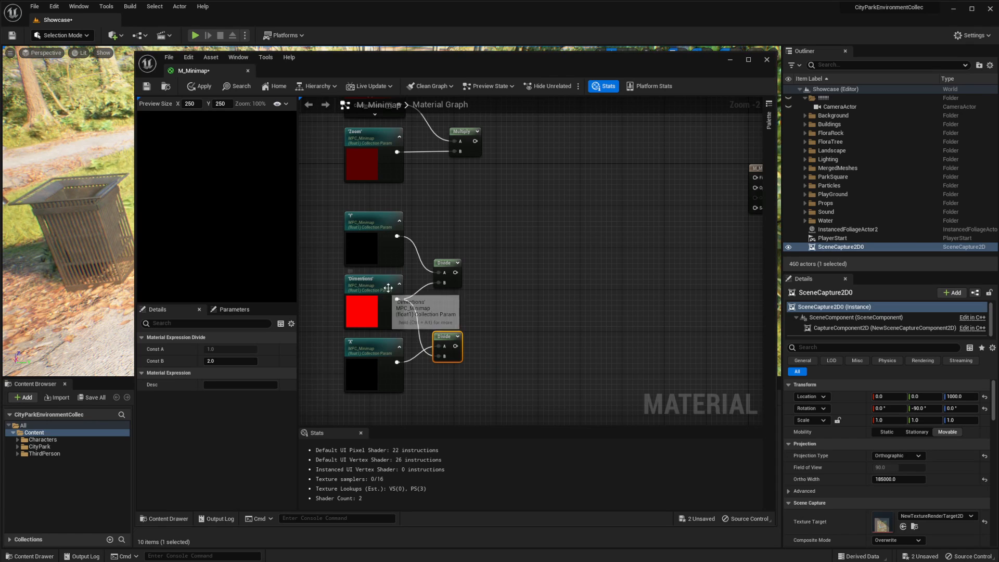
{"action": "left_click_drag", "start_coordinate": [445, 337], "coordinate": [445, 327]}
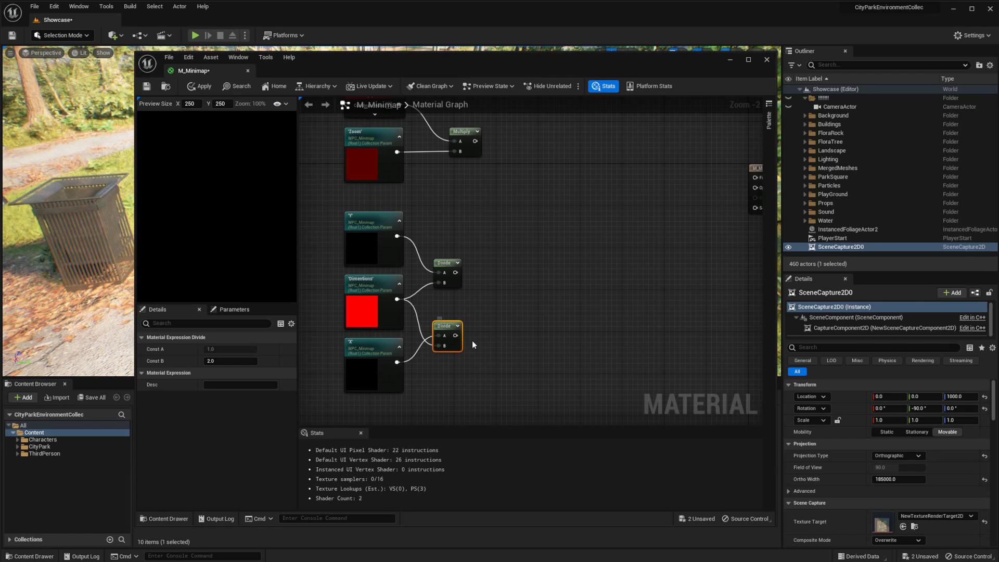
Multiply the X divided by Dimentions result by -1 using a new Multiply node
{"action": "left_click_drag", "start_coordinate": [483, 66], "coordinate": [482, 58]}
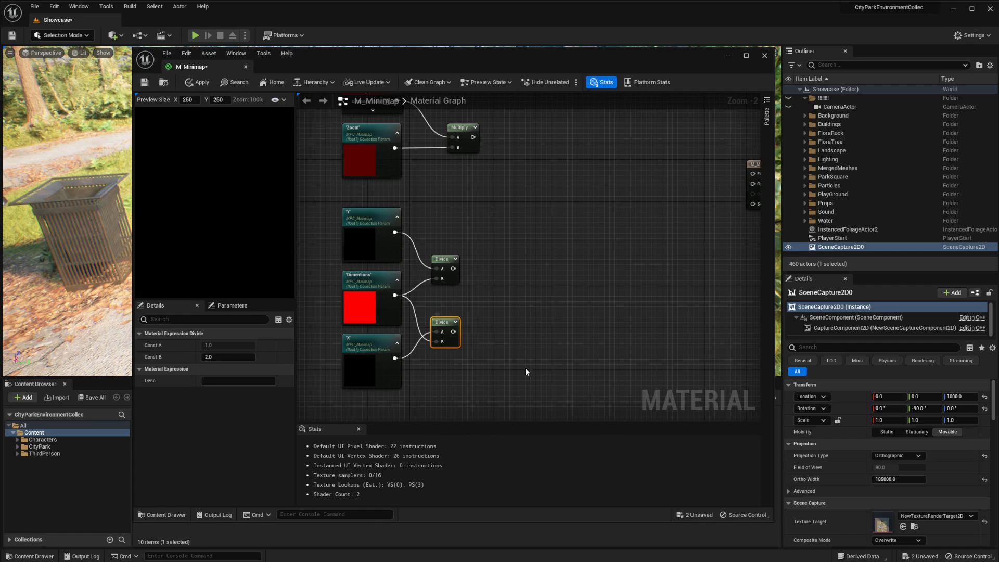
{"action": "left_click_drag", "start_coordinate": [460, 337], "coordinate": [471, 344]}
{"action": "key", "text": "Return"}
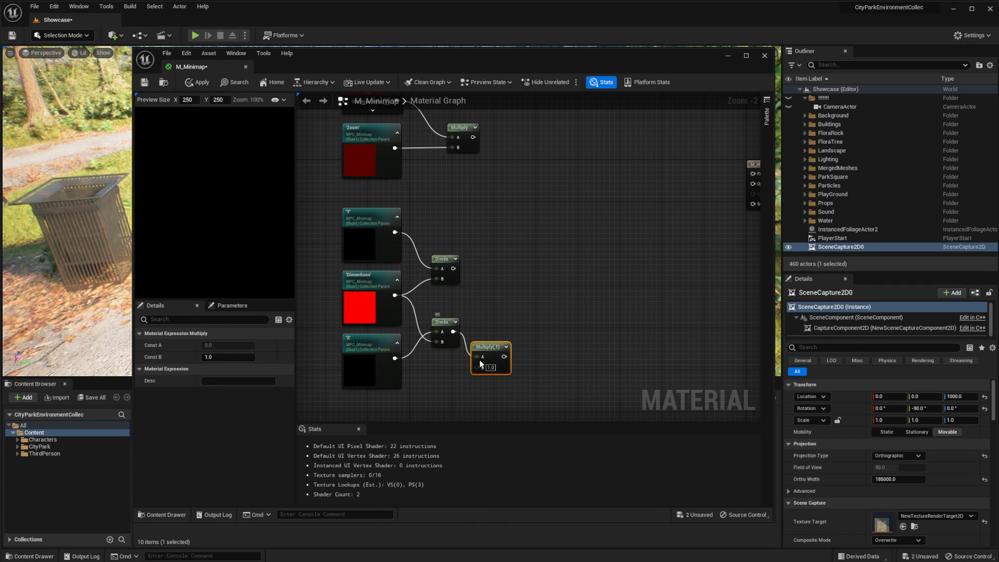
{"action": "left_click", "coordinate": [489, 369]}
{"action": "type", "text": "-1"}
Divide the Zoom parameter by 2 using a new Divide node placed between the Zoom and Y nodes
{"action": "left_click_drag", "start_coordinate": [381, 187], "coordinate": [412, 210]}
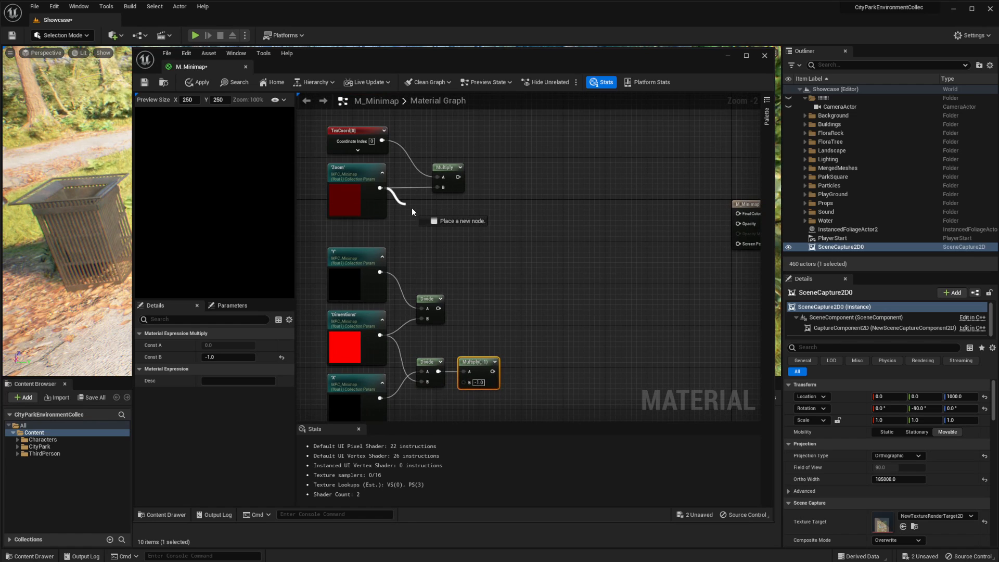
{"action": "type", "text": "divide"}
{"action": "key", "text": "Return"}
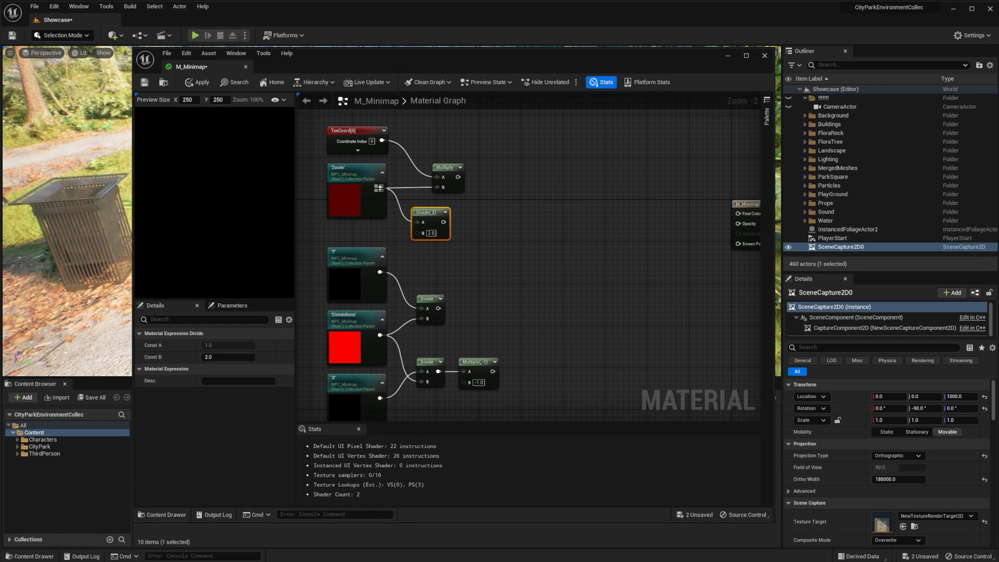
{"action": "left_click_drag", "start_coordinate": [418, 235], "coordinate": [431, 219]}
{"action": "left_click", "coordinate": [490, 218]}
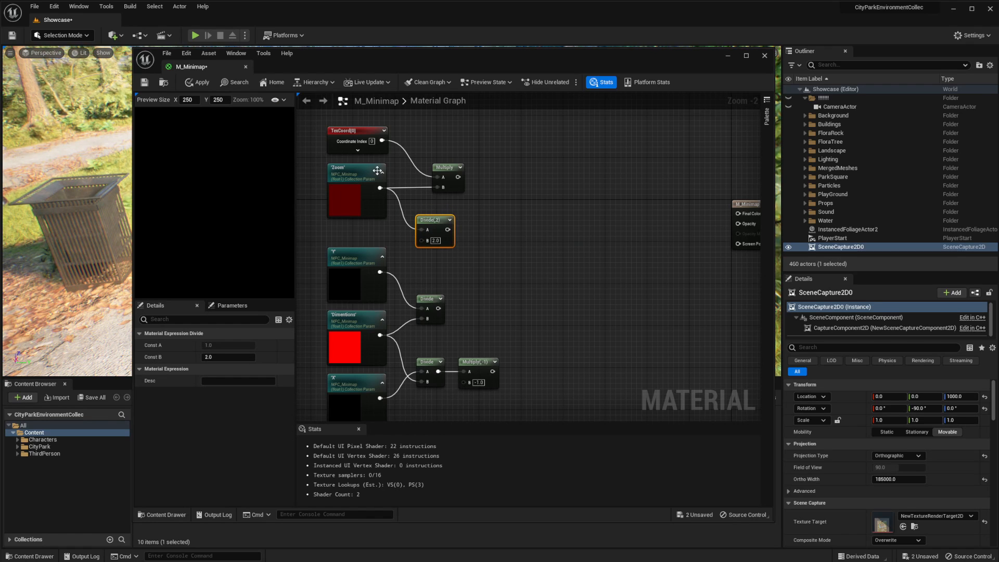
Subtract the halved Zoom from a constant 0.5 with a new Subtract node and tidy the Divide and Subtract node positions
{"action": "right_click_drag", "start_coordinate": [482, 263], "coordinate": [471, 224]}
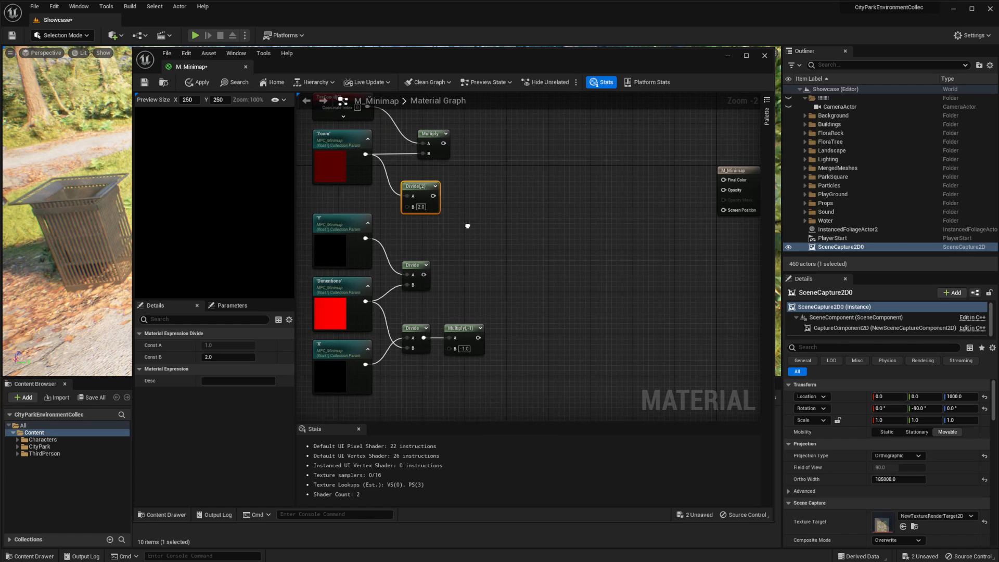
{"action": "left_click_drag", "start_coordinate": [434, 196], "coordinate": [465, 211]}
{"action": "type", "text": "-"}
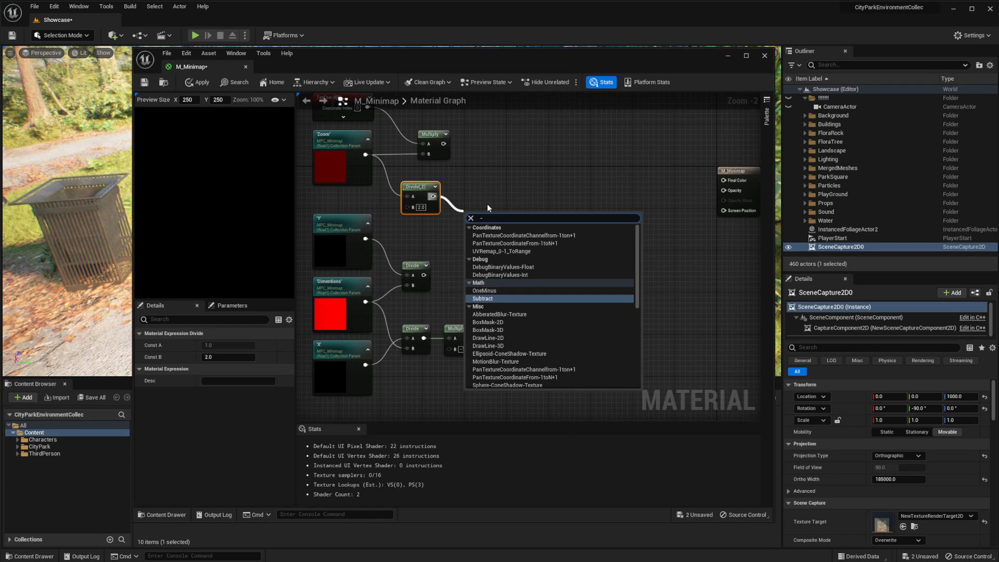
{"action": "key", "text": "Return"}
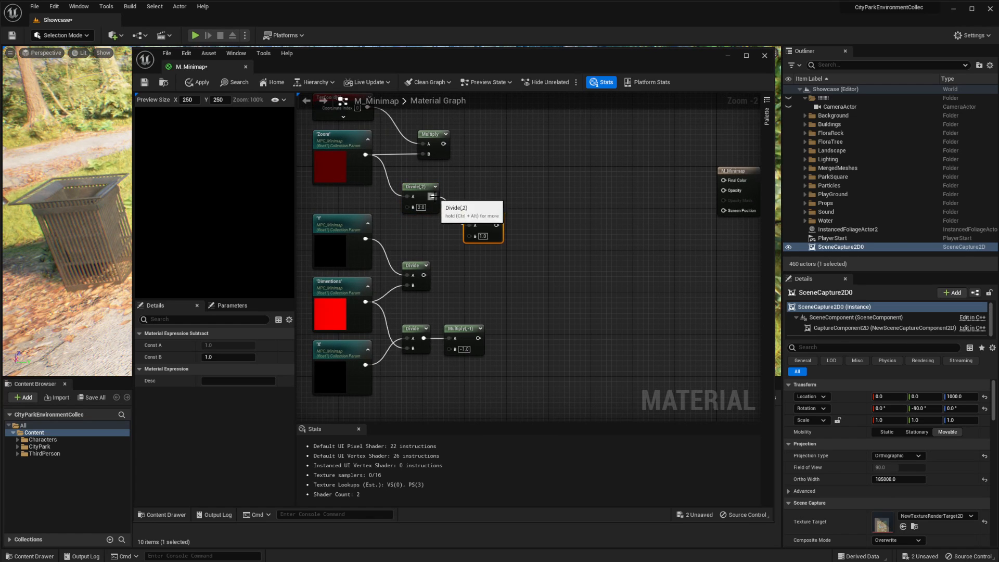
{"action": "left_click_drag", "start_coordinate": [471, 231], "coordinate": [469, 234]}
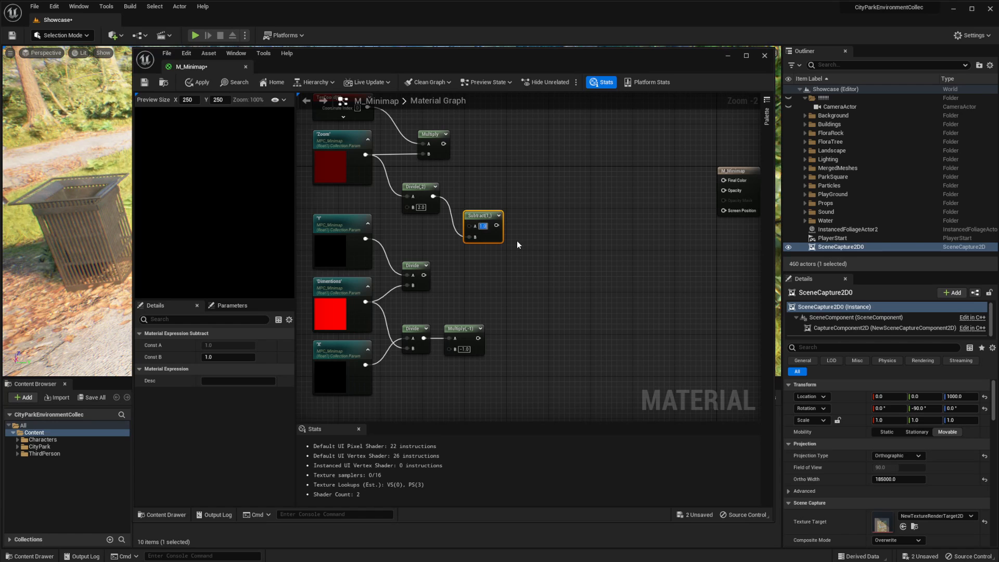
{"action": "type", "text": "0.5"}
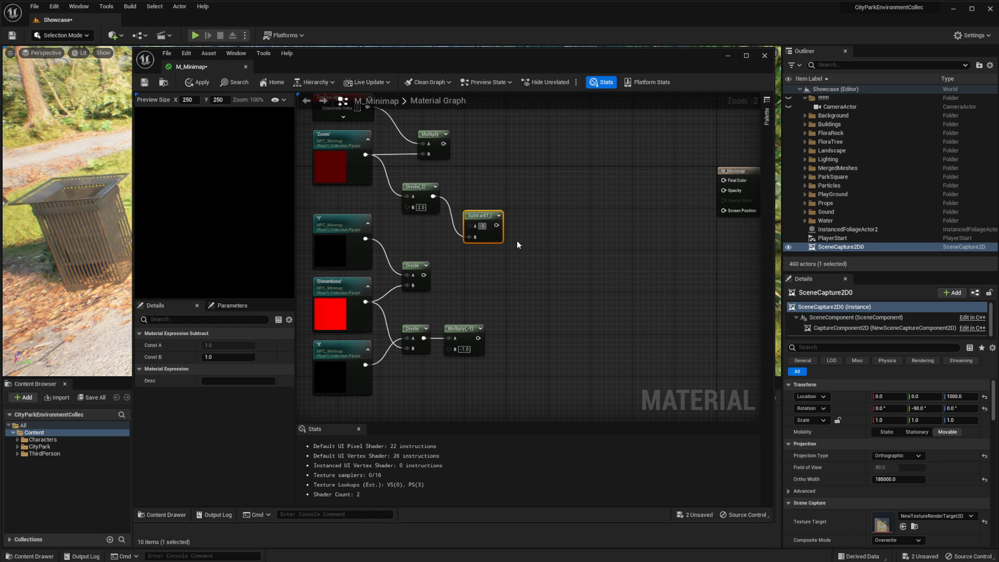
{"action": "key", "text": "Return"}
{"action": "left_click_drag", "start_coordinate": [474, 215], "coordinate": [465, 213]}
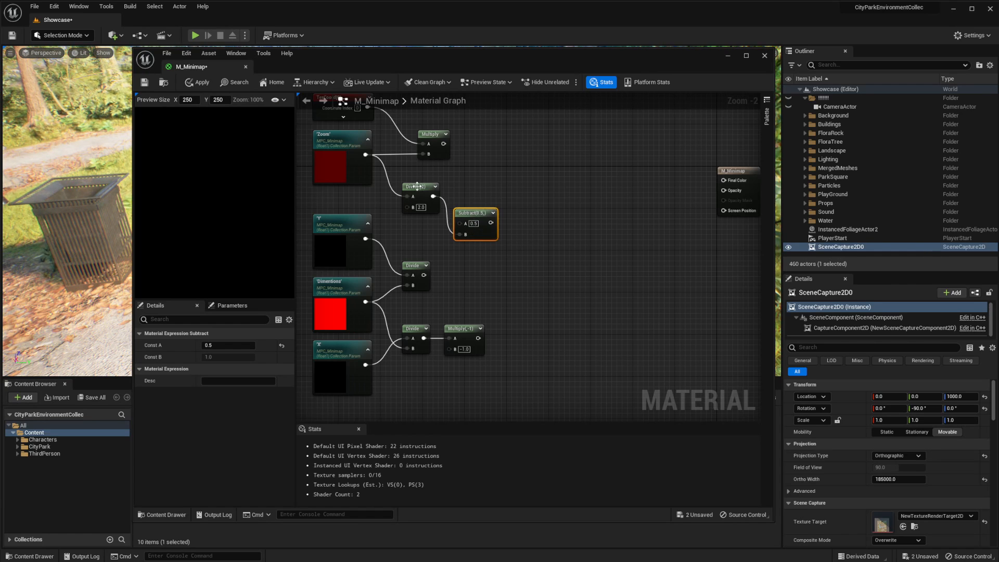
{"action": "left_click_drag", "start_coordinate": [418, 187], "coordinate": [408, 183]}
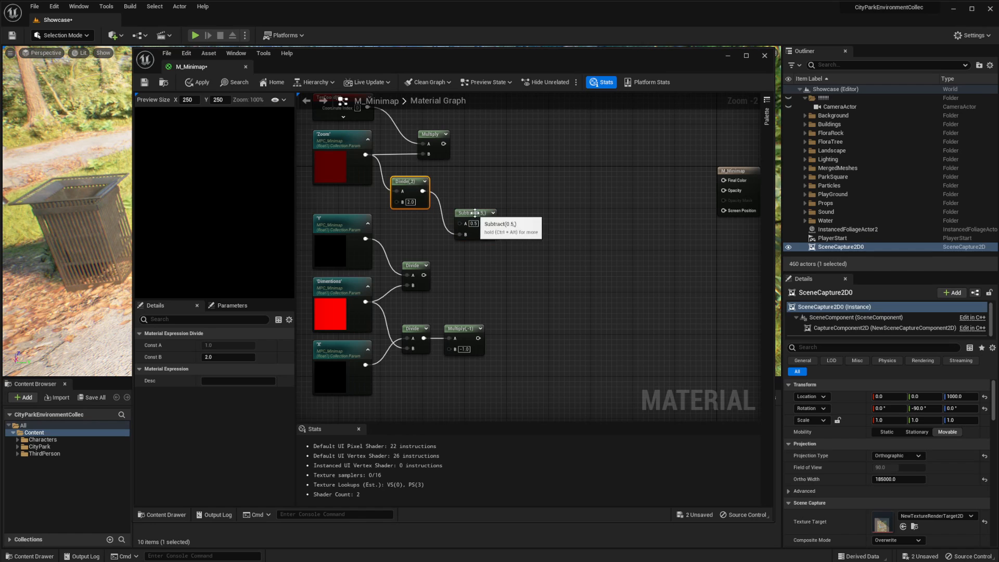
{"action": "left_click_drag", "start_coordinate": [478, 212], "coordinate": [466, 208]}
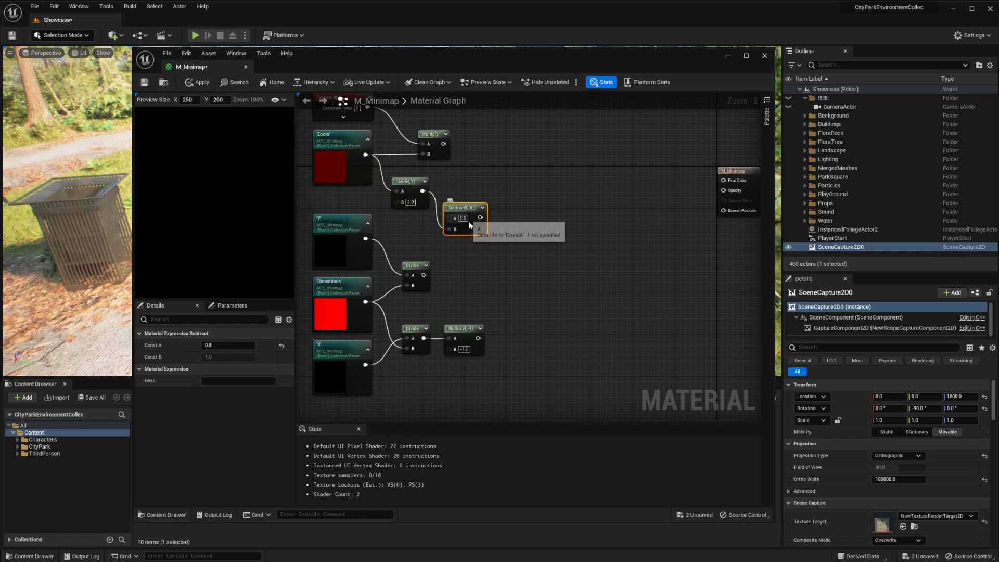
Add the Subtract result and the Y Divide result using a new Add node
{"action": "right_click_drag", "start_coordinate": [508, 211], "coordinate": [524, 223]}
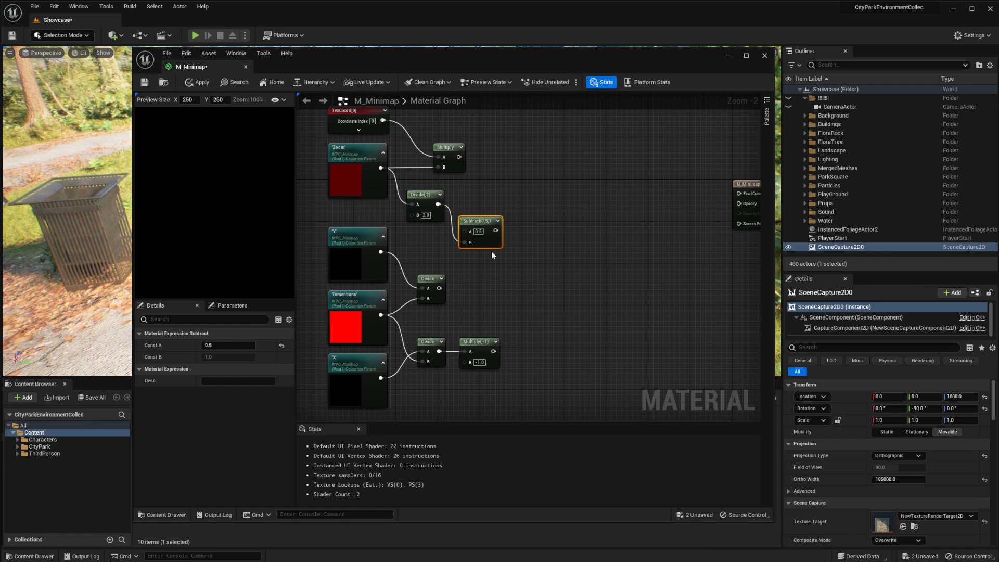
{"action": "left_click_drag", "start_coordinate": [495, 230], "coordinate": [518, 272]}
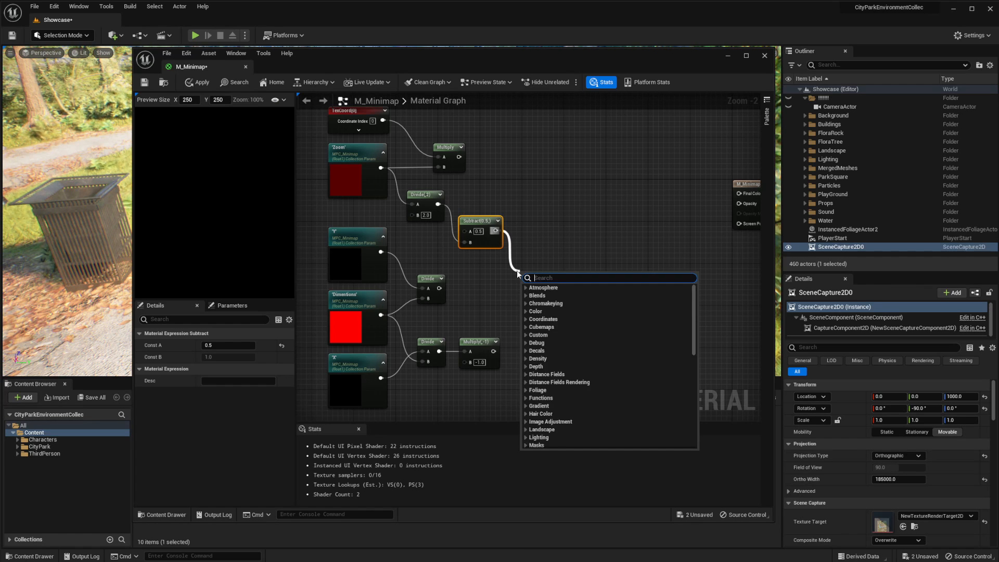
{"action": "type", "text": "Add"}
{"action": "key", "text": "Return"}
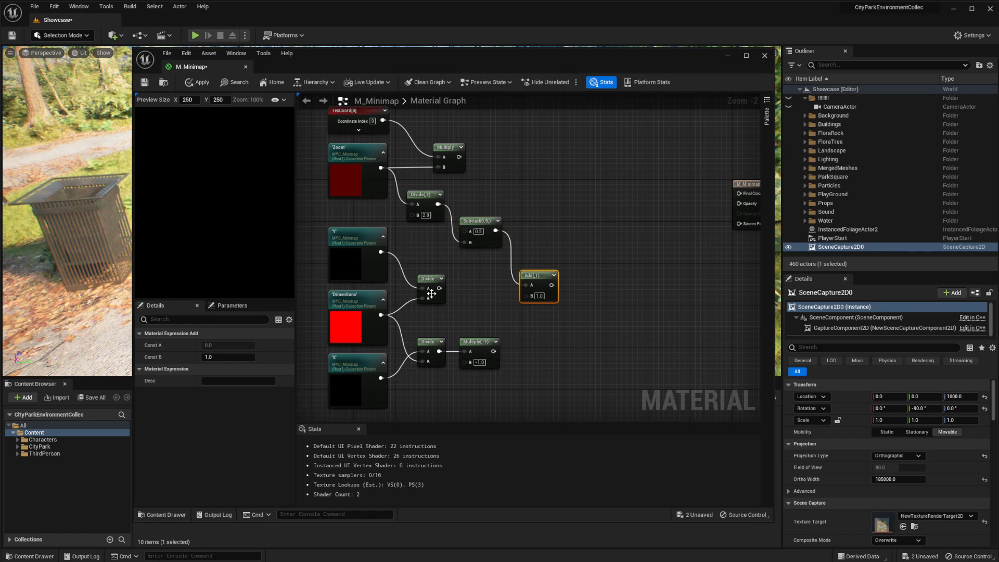
{"action": "left_click_drag", "start_coordinate": [440, 288], "coordinate": [527, 297]}
{"action": "left_click_drag", "start_coordinate": [530, 283], "coordinate": [531, 271]}
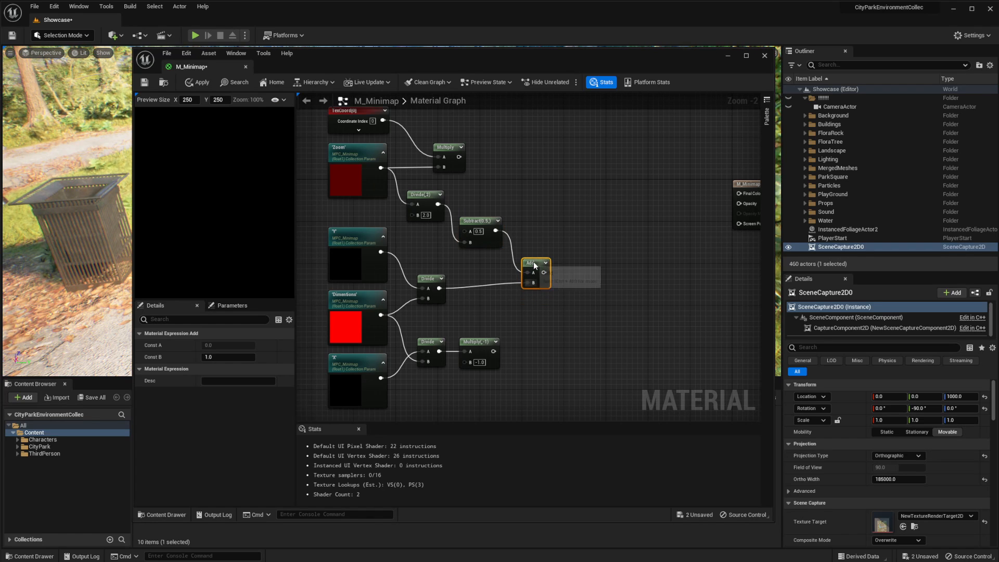
Duplicate the Add node below the original and use it to add the Subtract result to the negated X result
{"action": "key", "text": "ctrl+c"}
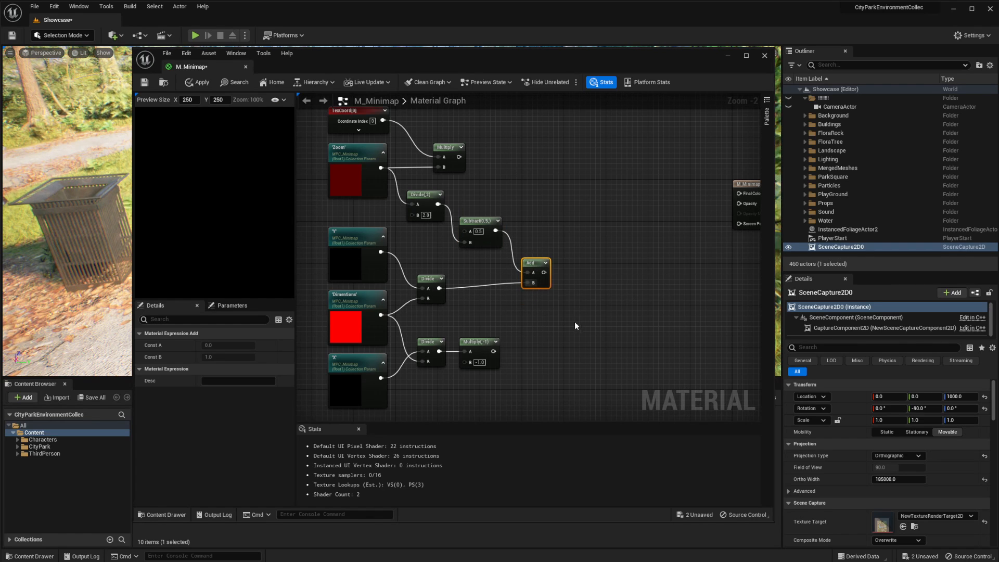
{"action": "key", "text": "ctrl+v"}
{"action": "left_click_drag", "start_coordinate": [585, 325], "coordinate": [534, 331]}
{"action": "left_click_drag", "start_coordinate": [495, 231], "coordinate": [528, 351]}
Combine the two Add results with an AppendVector node, feeding the Y sum into A and the X sum into B
{"action": "left_click_drag", "start_coordinate": [543, 272], "coordinate": [565, 293]}
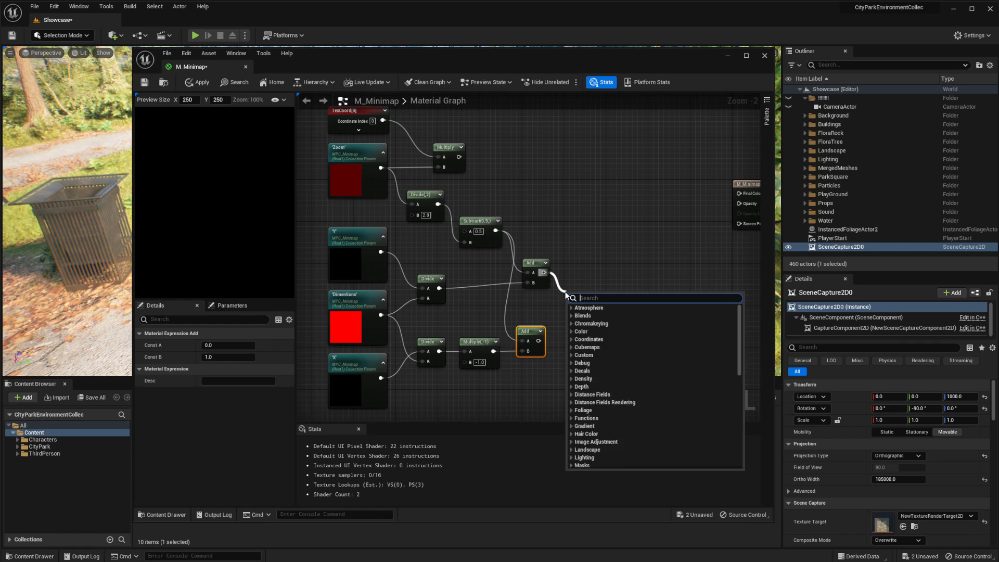
{"action": "type", "text": "appent"}
{"action": "key", "text": "BackSpace"}
{"action": "type", "text": "d"}
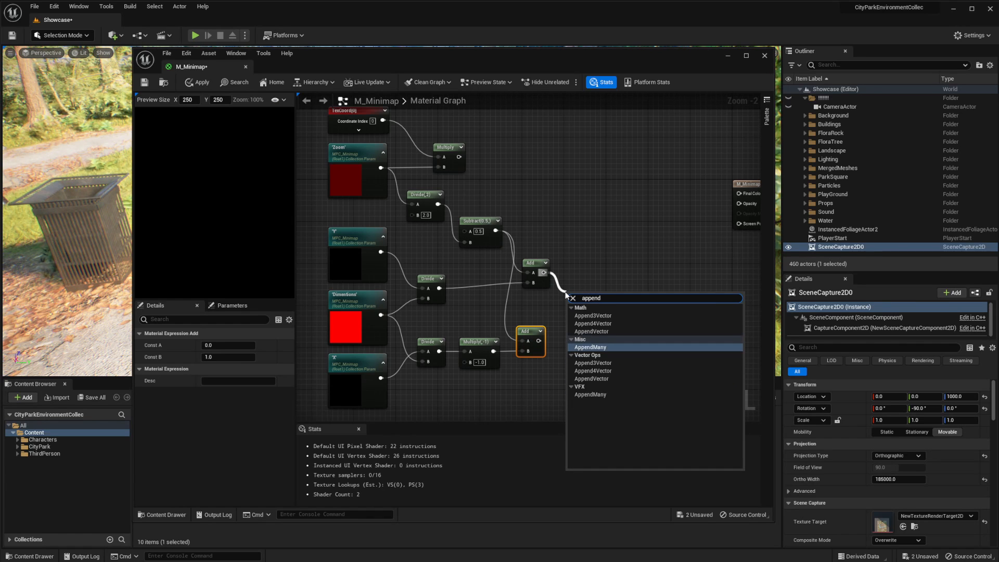
{"action": "key", "text": "Down"}
{"action": "key", "text": "Down"}
{"action": "key", "text": "Down"}
{"action": "key", "text": "Return"}
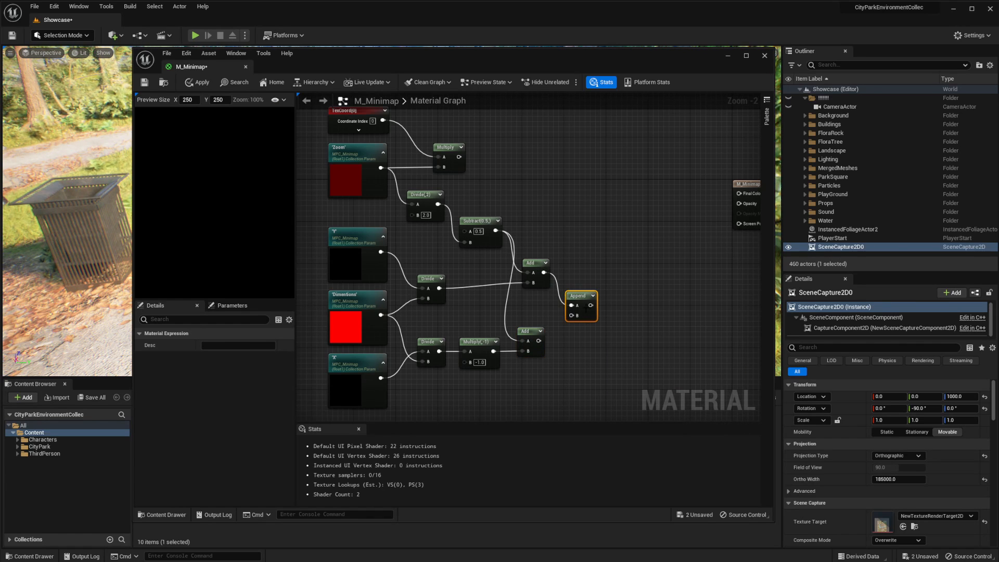
{"action": "left_click_drag", "start_coordinate": [540, 341], "coordinate": [572, 315]}
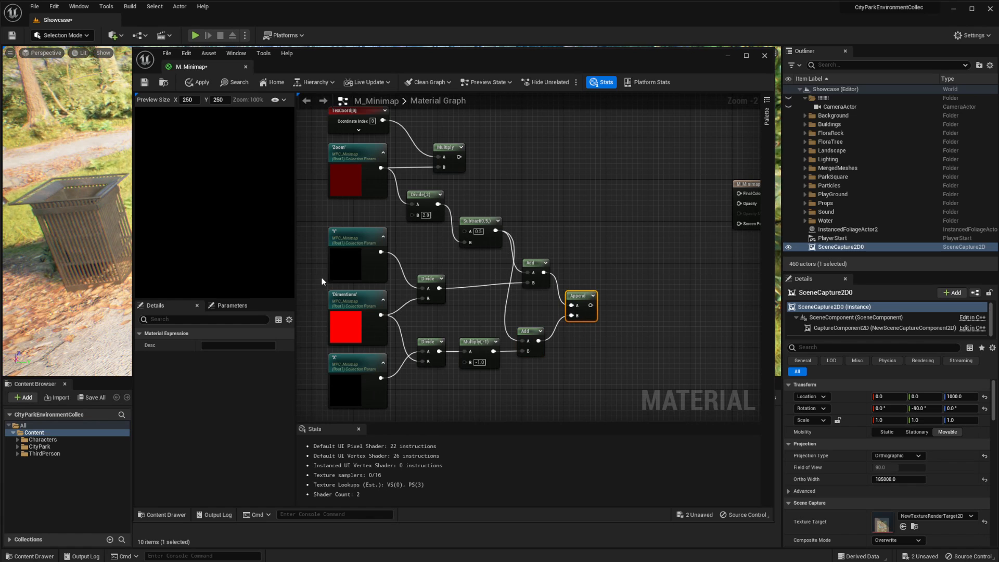
Move the Multiply node of TexCoord and Zoom away from its inputs, closer to the material output node
{"action": "key", "text": "Home"}
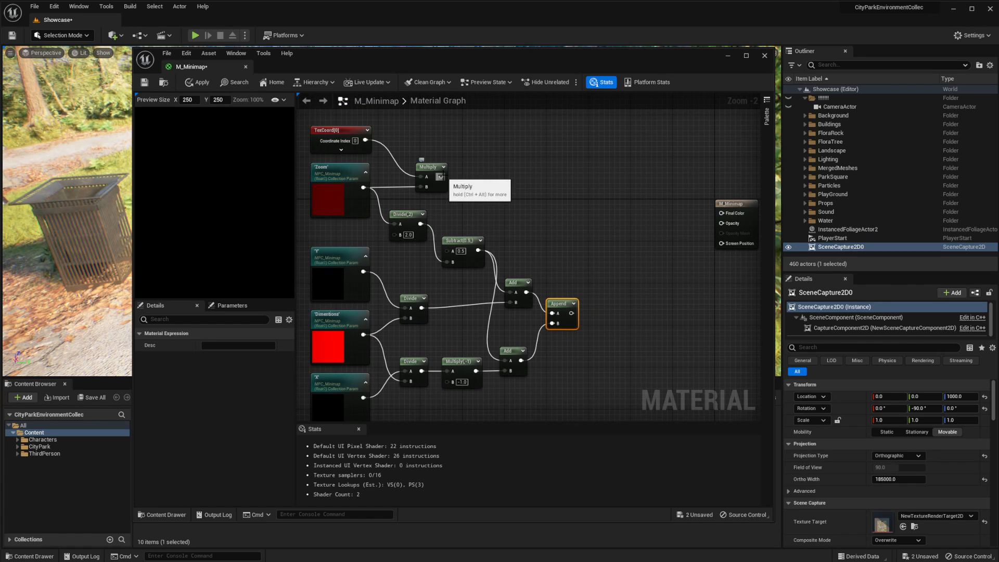
{"action": "left_click_drag", "start_coordinate": [441, 177], "coordinate": [574, 240]}
{"action": "left_click", "coordinate": [443, 166]}
{"action": "left_click_drag", "start_coordinate": [442, 166], "coordinate": [486, 171]}
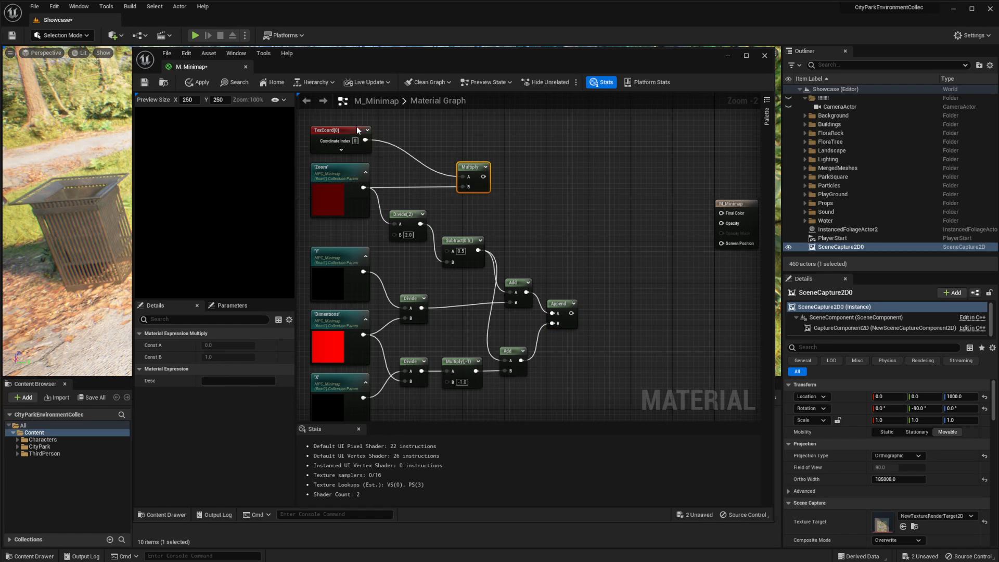
{"action": "left_click_drag", "start_coordinate": [307, 138], "coordinate": [345, 135]}
{"action": "left_click", "coordinate": [594, 300]}
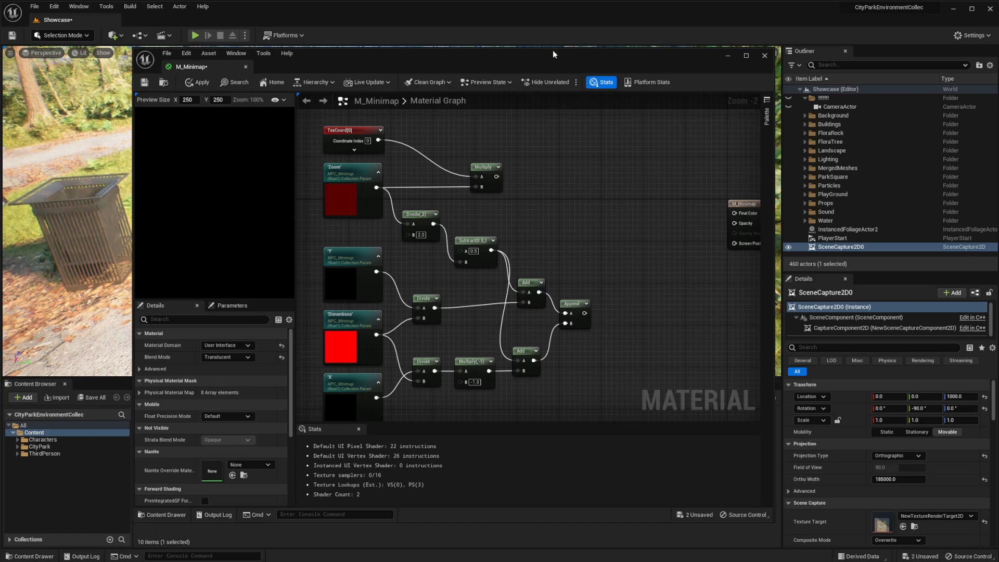
Add the renderedMAP texture to the material graph as a Texture Sample beyond the Append node
{"action": "left_click_drag", "start_coordinate": [552, 50], "coordinate": [296, 60]}
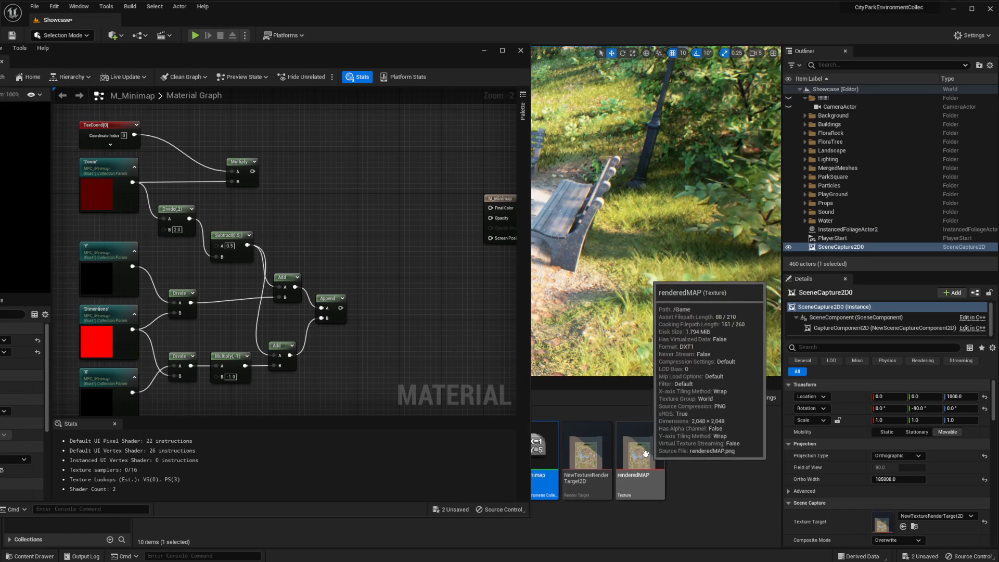
{"action": "left_click_drag", "start_coordinate": [645, 453], "coordinate": [359, 236]}
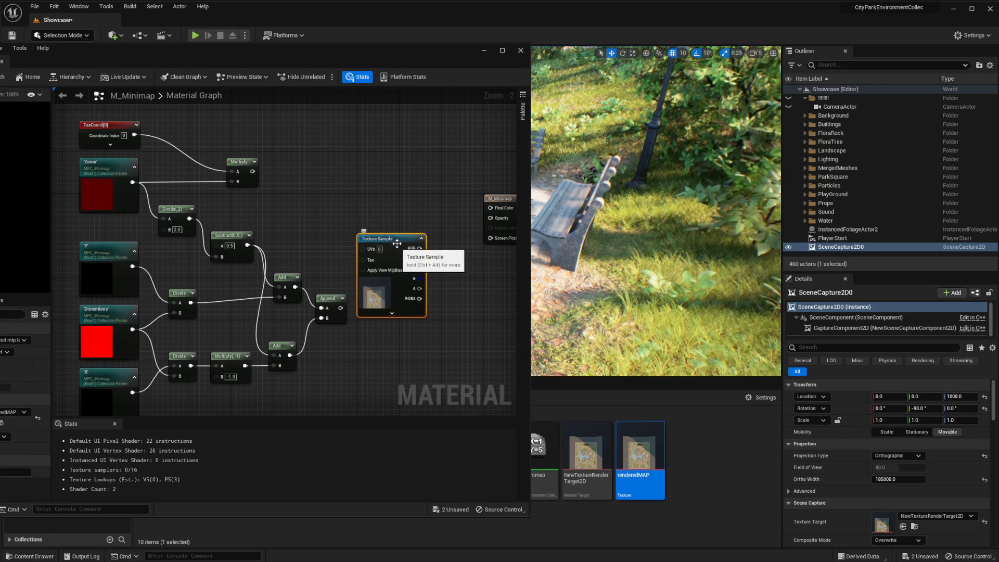
{"action": "left_click_drag", "start_coordinate": [393, 50], "coordinate": [368, 64]}
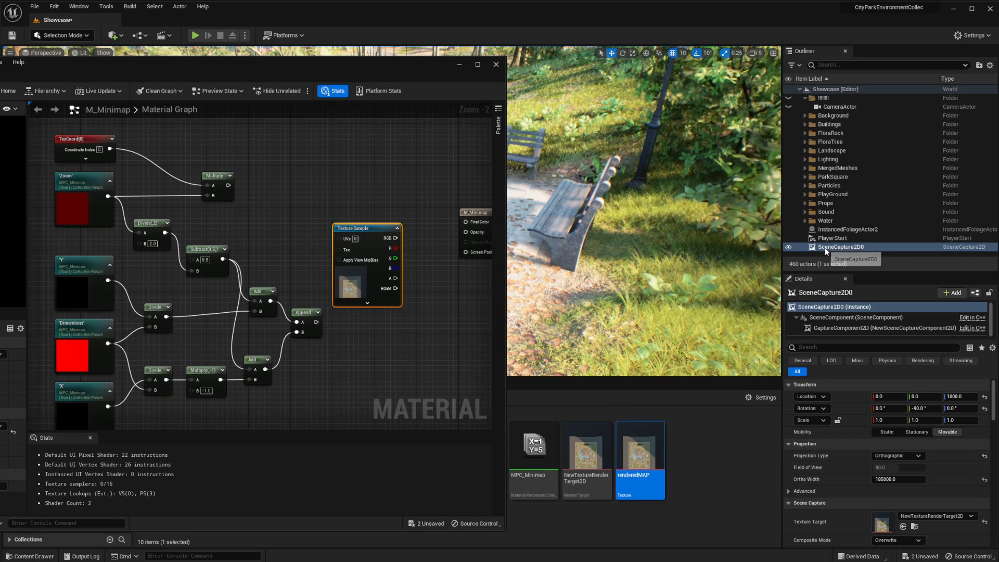
Delete the SceneCapture2D0 actor from the level and force-delete the NewTextureRenderTarget2D asset
{"action": "left_click", "coordinate": [842, 249]}
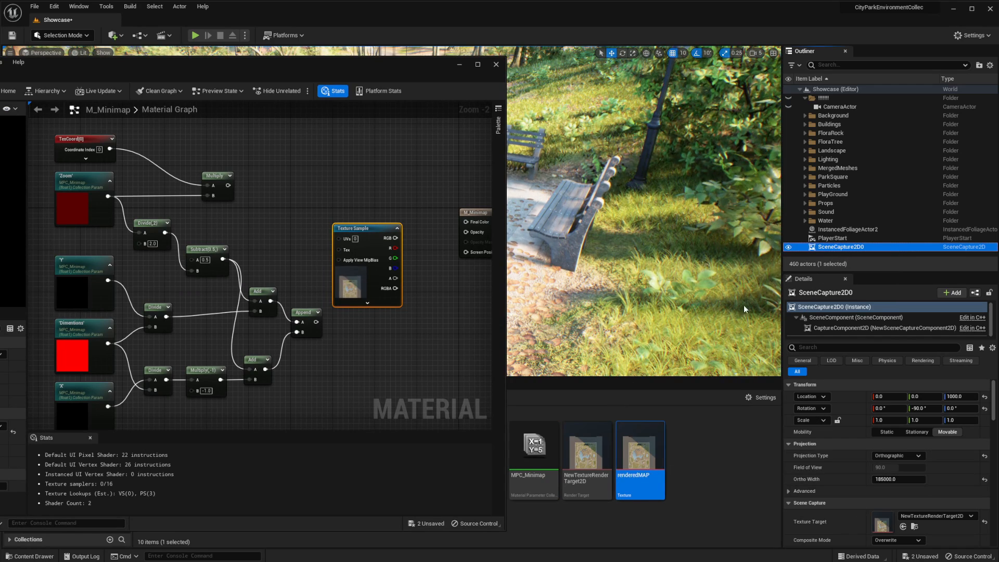
{"action": "key", "text": "Delete"}
{"action": "left_click", "coordinate": [595, 492]}
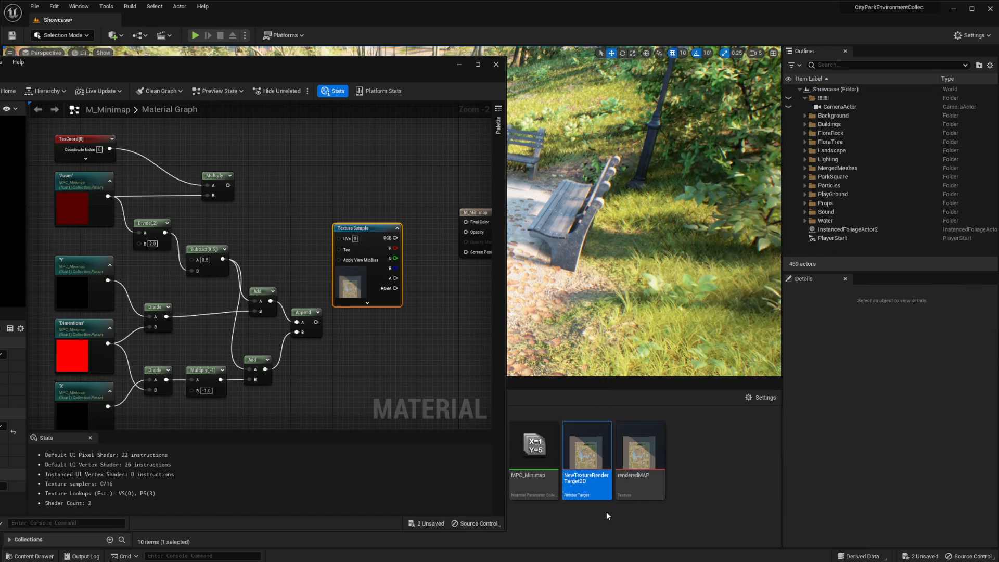
{"action": "mouse_move", "coordinate": [603, 463]}
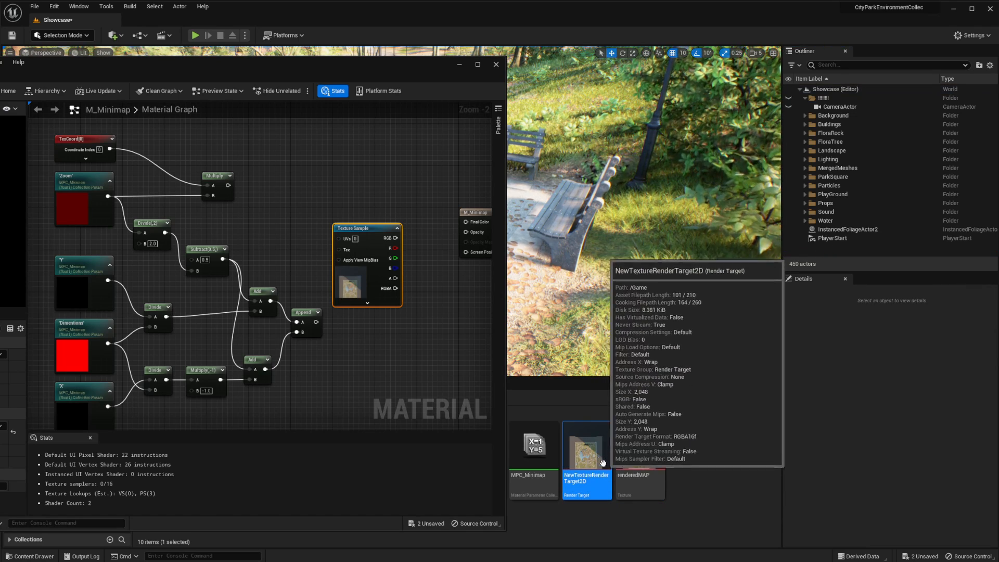
{"action": "key", "text": "Delete"}
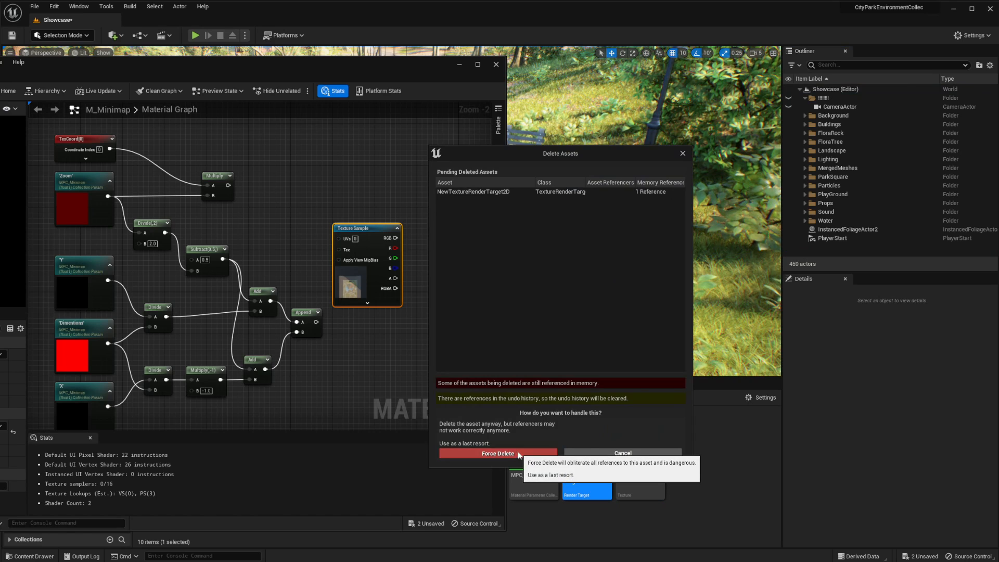
{"action": "left_click", "coordinate": [518, 454]}
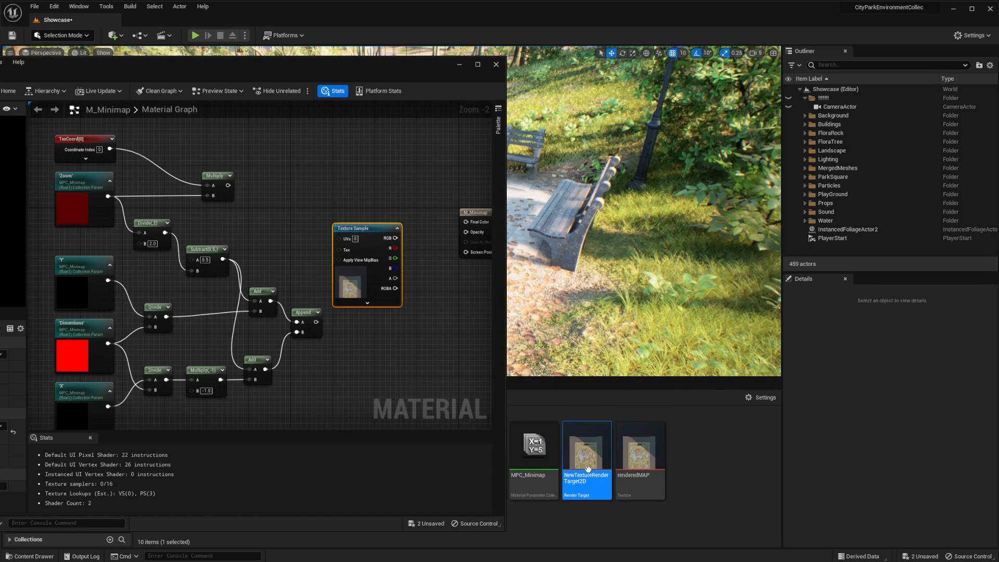
Move the M_Minimap editor window so its full graph is reachable and save all unsaved changes
{"action": "left_click_drag", "start_coordinate": [311, 71], "coordinate": [741, 69]}
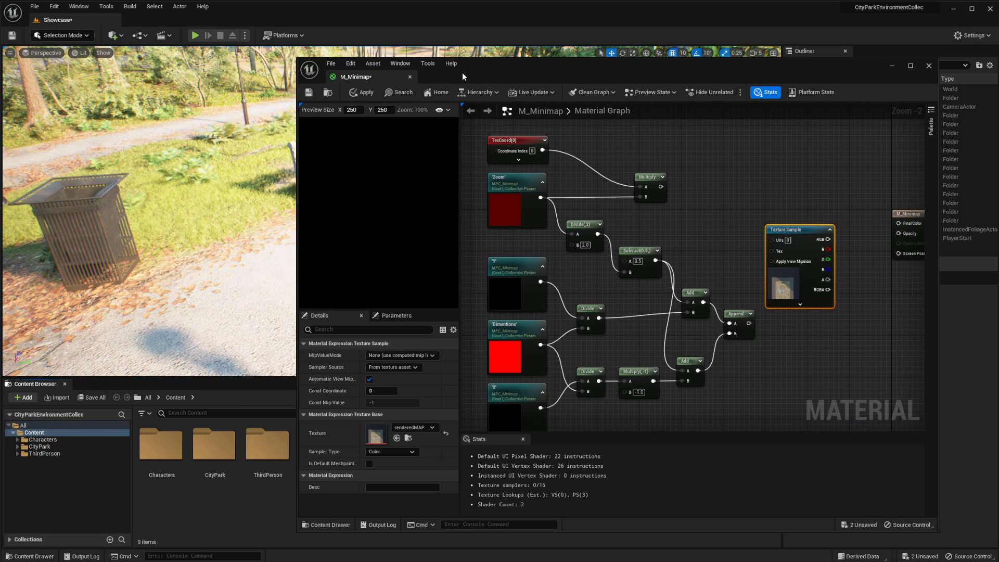
{"action": "left_click_drag", "start_coordinate": [460, 73], "coordinate": [390, 74]}
{"action": "left_click", "coordinate": [35, 7]}
{"action": "left_click", "coordinate": [52, 166]}
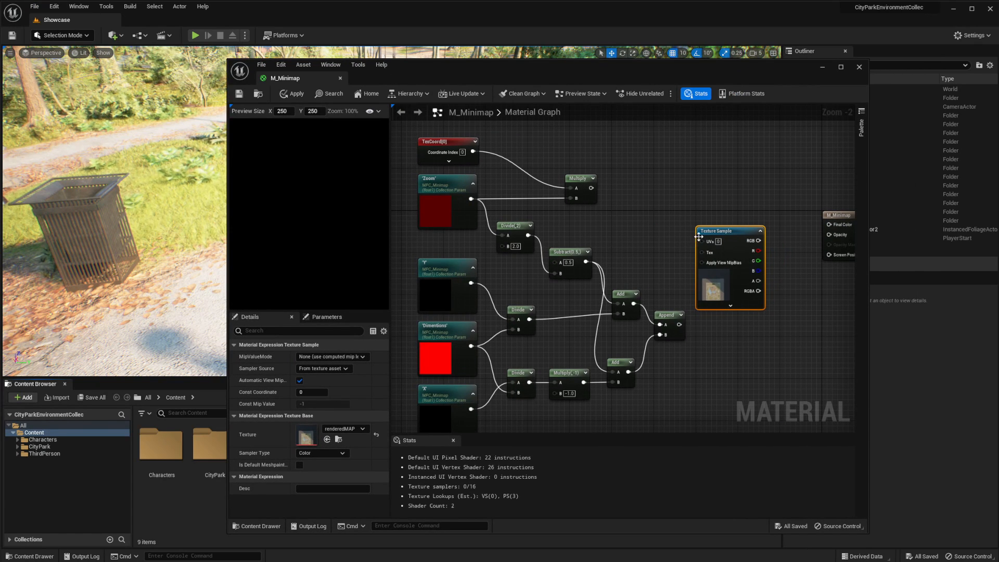
Sum the TexCoord-Zoom Multiply result (A) and the Append result (B) with a new Add node placed before the Texture Sample
{"action": "left_click_drag", "start_coordinate": [733, 231], "coordinate": [744, 221]}
{"action": "right_click_drag", "start_coordinate": [593, 182], "coordinate": [502, 162]}
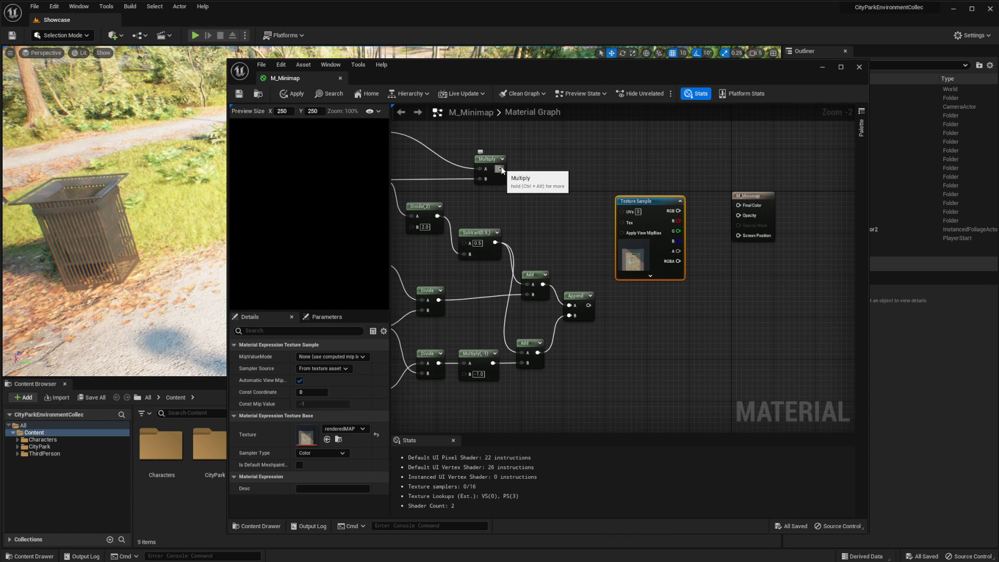
{"action": "left_click_drag", "start_coordinate": [501, 168], "coordinate": [576, 226]}
{"action": "type", "text": "+"}
{"action": "key", "text": "Return"}
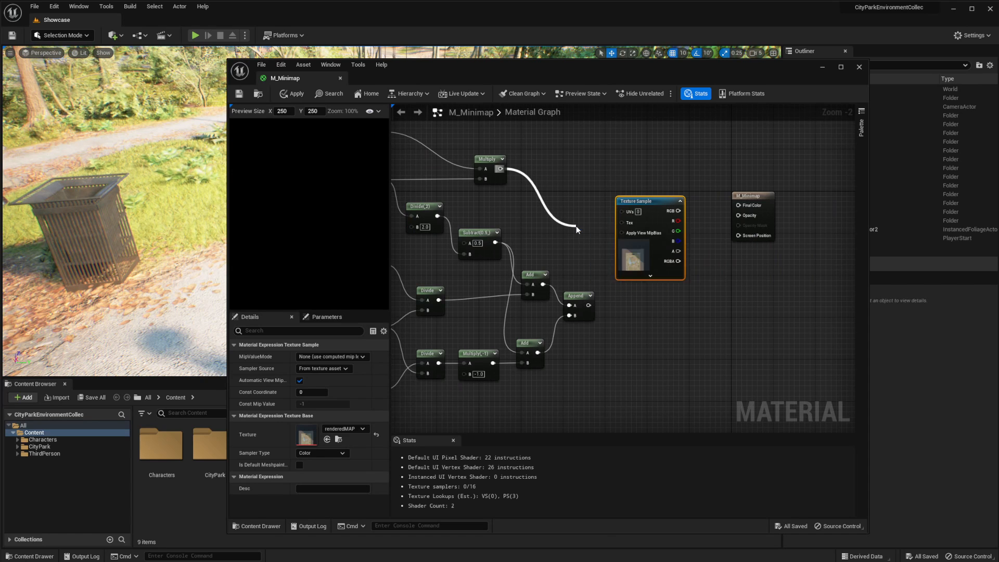
{"action": "left_click_drag", "start_coordinate": [589, 305], "coordinate": [582, 251]}
{"action": "left_click", "coordinate": [637, 196]}
{"action": "left_click_drag", "start_coordinate": [638, 200], "coordinate": [669, 189]}
{"action": "left_click_drag", "start_coordinate": [594, 230], "coordinate": [628, 228]}
{"action": "right_click_drag", "start_coordinate": [603, 192], "coordinate": [575, 203]}
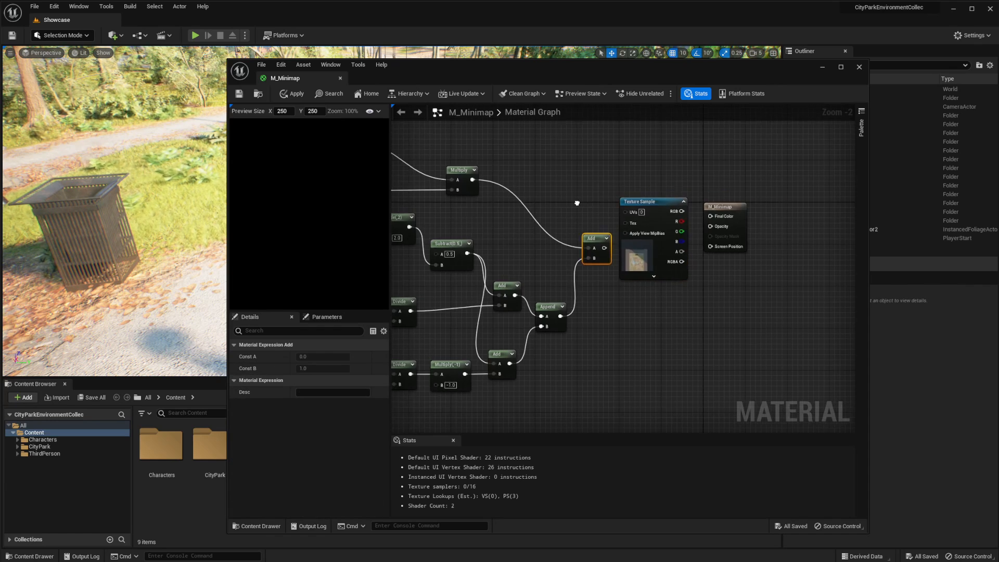
Connect the new Add result to the Texture Sample's UVs and leave a small gap between the two nodes
{"action": "left_click_drag", "start_coordinate": [625, 201], "coordinate": [636, 236]}
{"action": "left_click", "coordinate": [538, 261]}
{"action": "right_click_drag", "start_coordinate": [539, 261], "coordinate": [617, 241]}
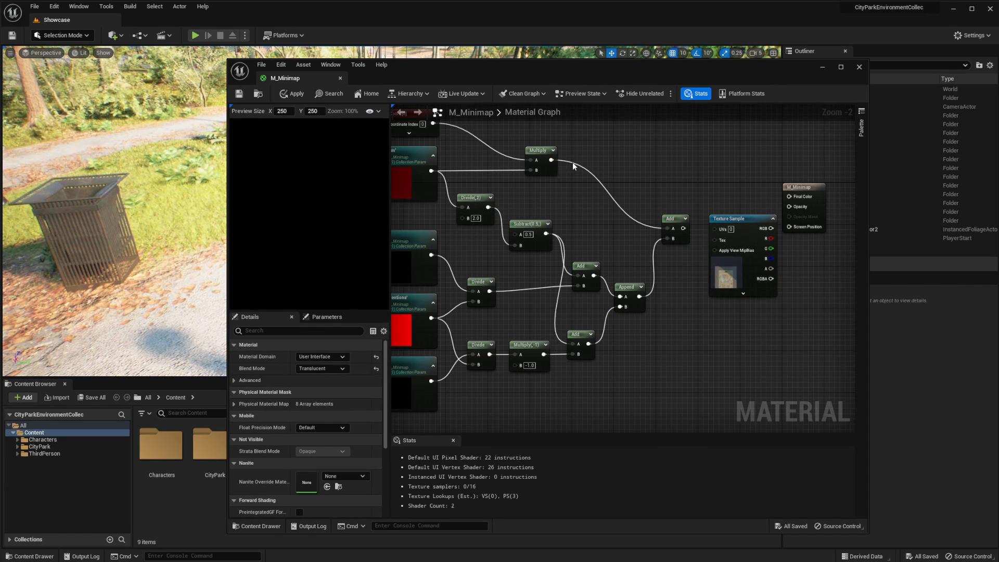
{"action": "left_click_drag", "start_coordinate": [683, 228], "coordinate": [720, 230]}
{"action": "left_click", "coordinate": [729, 232]}
{"action": "right_click_drag", "start_coordinate": [726, 183], "coordinate": [675, 182]}
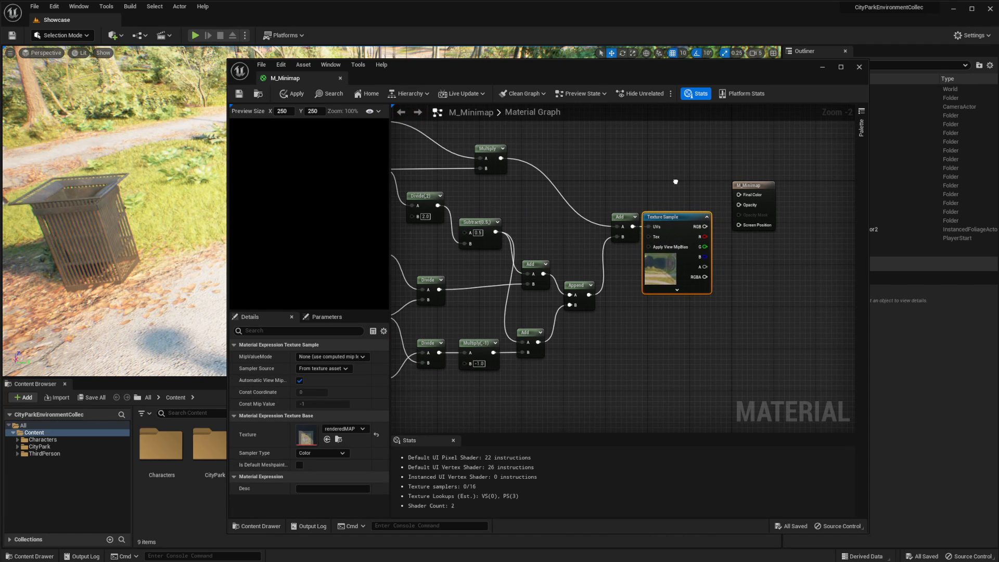
{"action": "left_click_drag", "start_coordinate": [612, 221], "coordinate": [603, 221]}
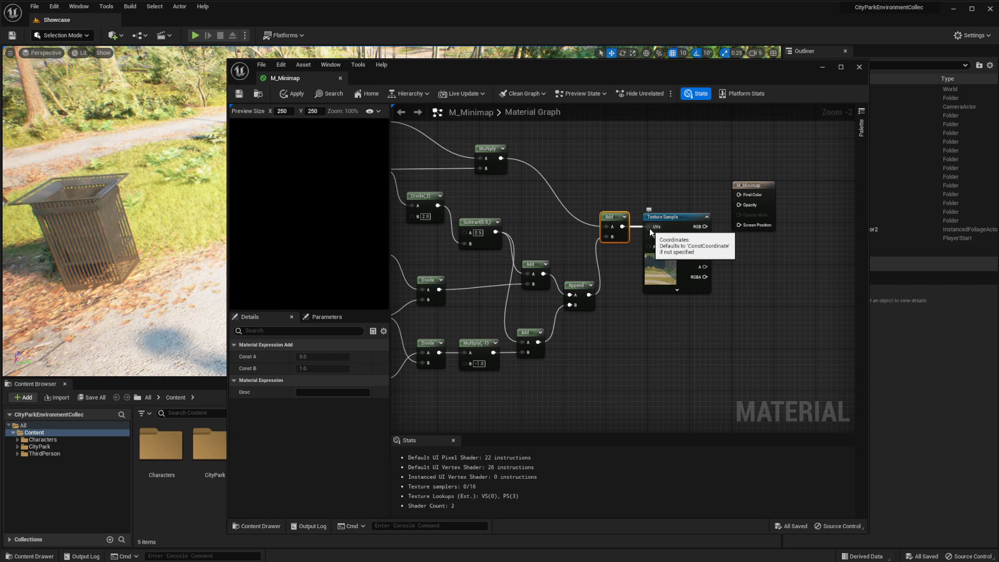
{"action": "left_click", "coordinate": [656, 227], "text": "alt"}
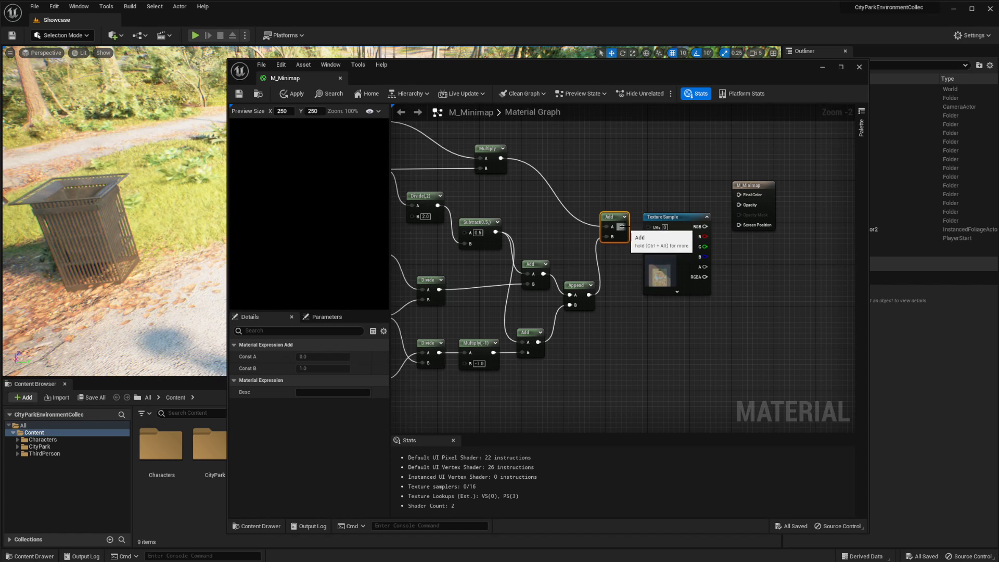
{"action": "left_click_drag", "start_coordinate": [622, 226], "coordinate": [653, 228]}
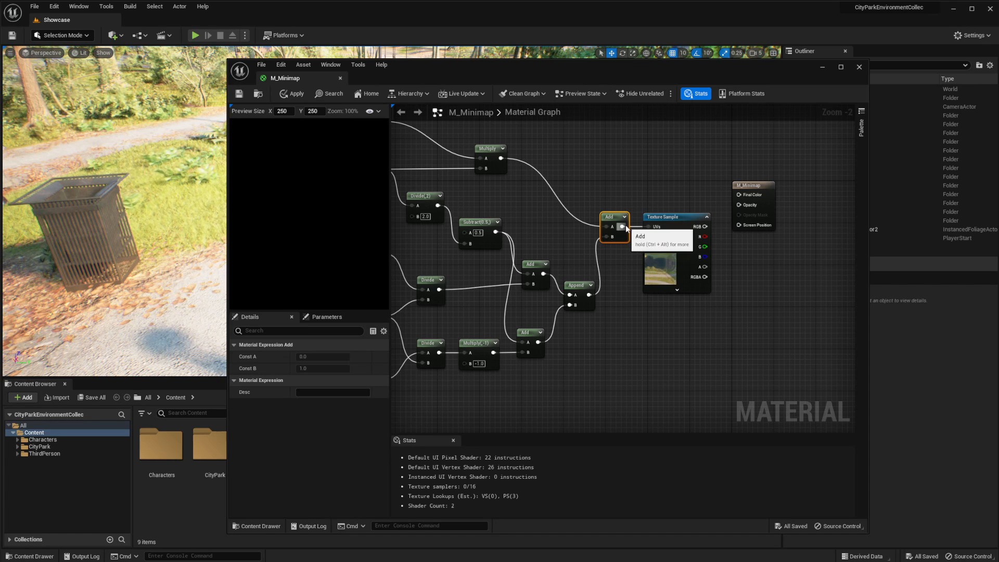
{"action": "right_click_drag", "start_coordinate": [551, 235], "coordinate": [662, 254]}
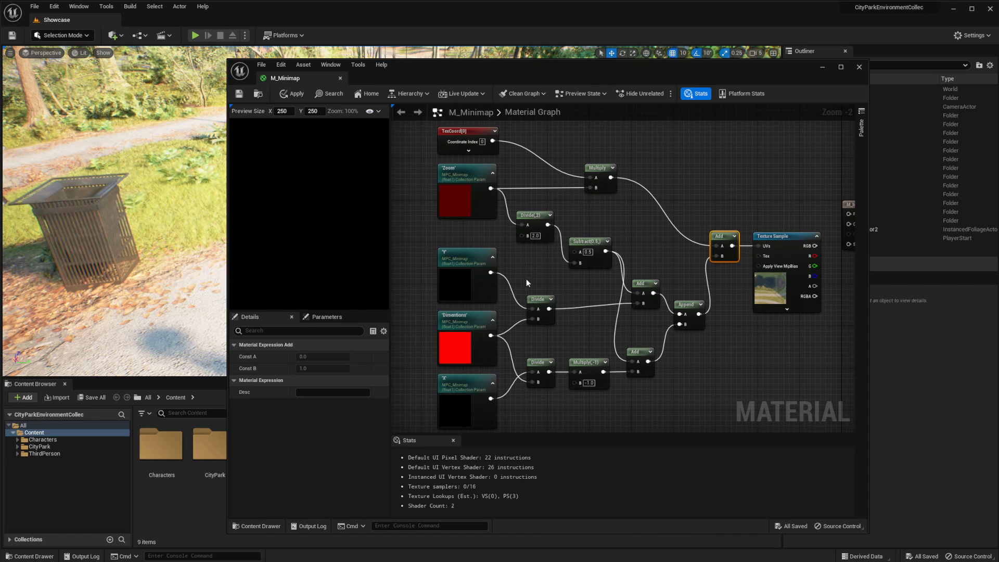
{"action": "left_click_drag", "start_coordinate": [446, 275], "coordinate": [527, 261]}
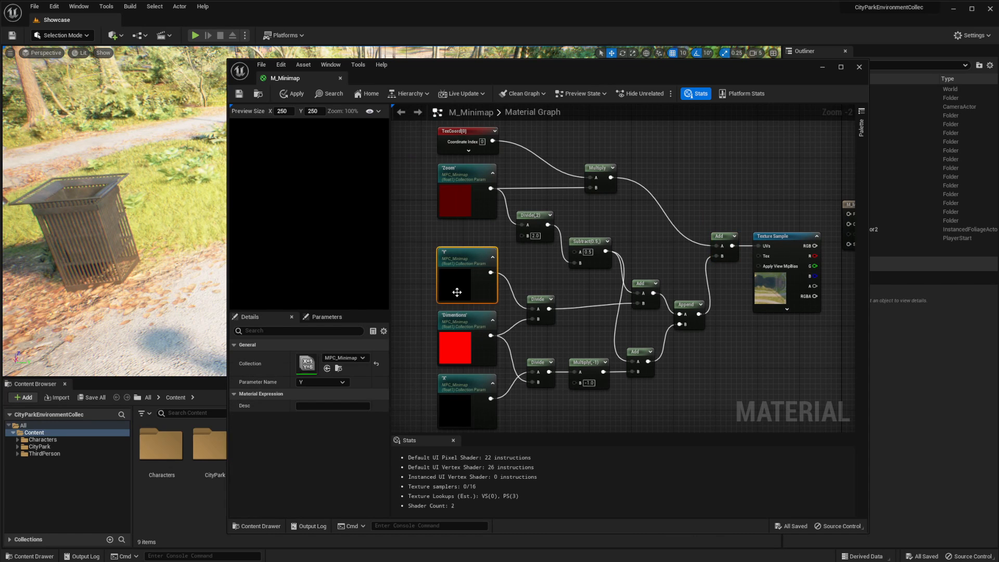
{"action": "left_click_drag", "start_coordinate": [417, 398], "coordinate": [453, 369]}
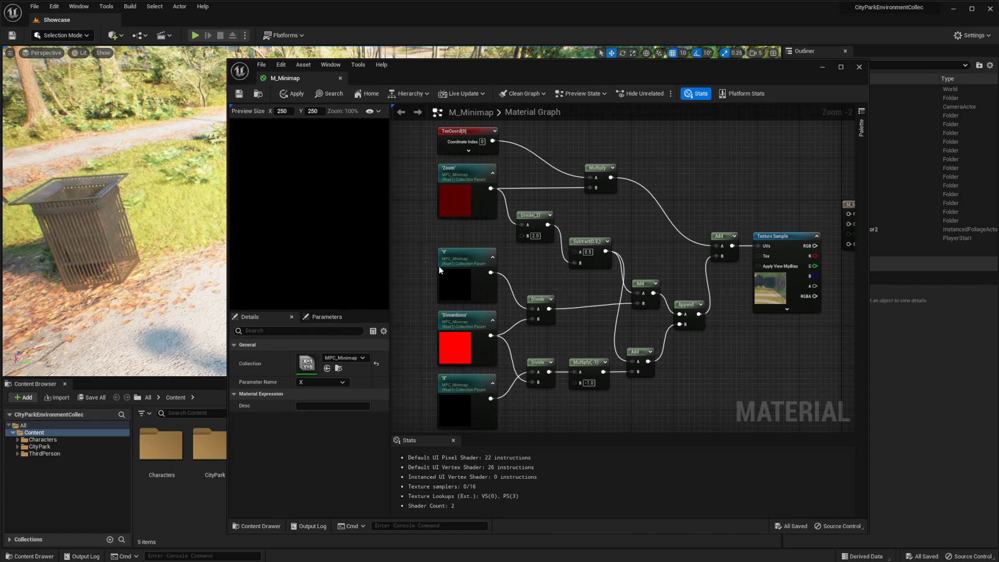
{"action": "right_click_drag", "start_coordinate": [754, 359], "coordinate": [732, 349]}
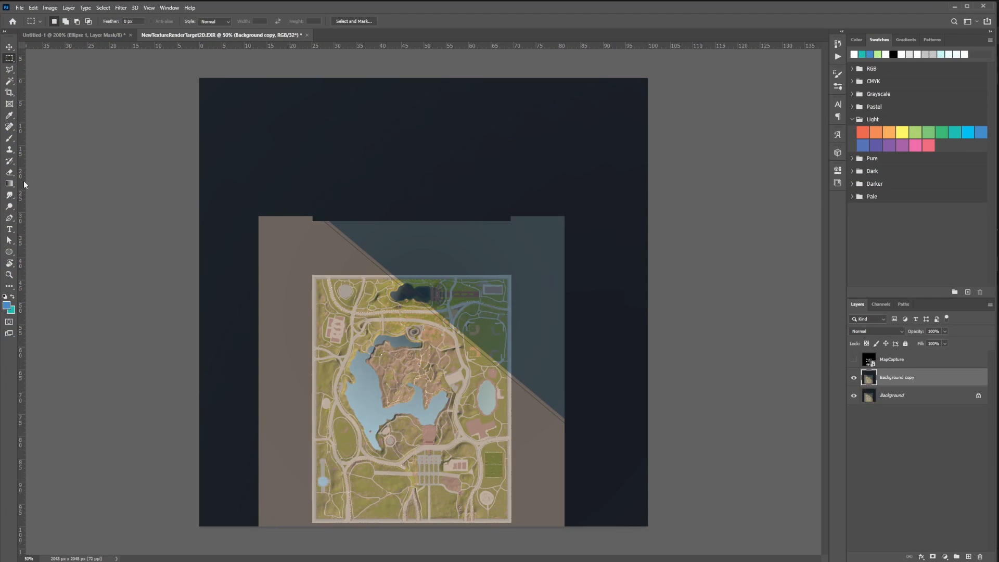
In Photoshop, place a vertical and a horizontal guide crossing at the centre of the captured map image, and return to Unreal Editor
{"action": "left_click_drag", "start_coordinate": [23, 183], "coordinate": [426, 247]}
{"action": "left_click_drag", "start_coordinate": [460, 45], "coordinate": [476, 300]}
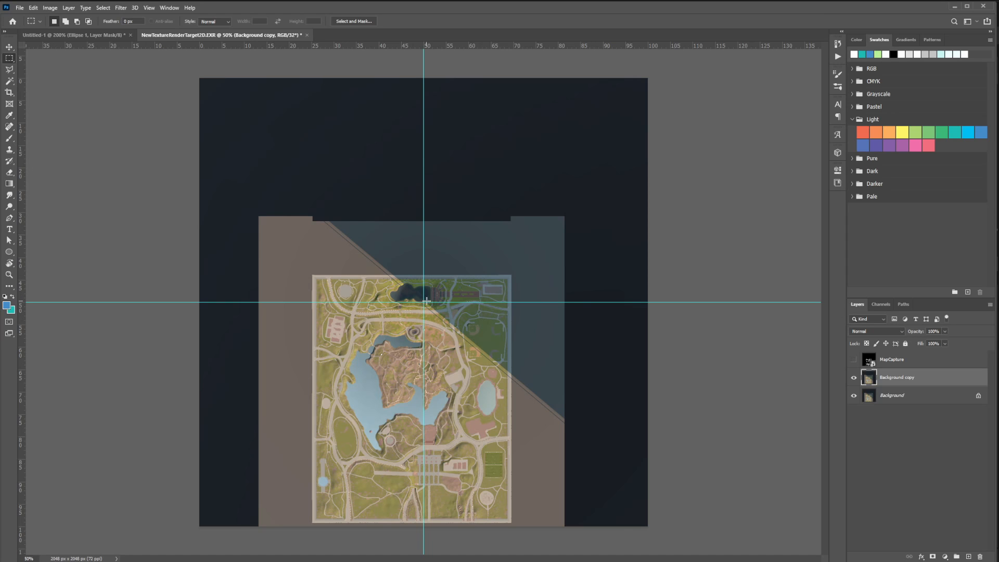
{"action": "left_click", "coordinate": [950, 9]}
{"action": "right_click_drag", "start_coordinate": [714, 273], "coordinate": [690, 277]}
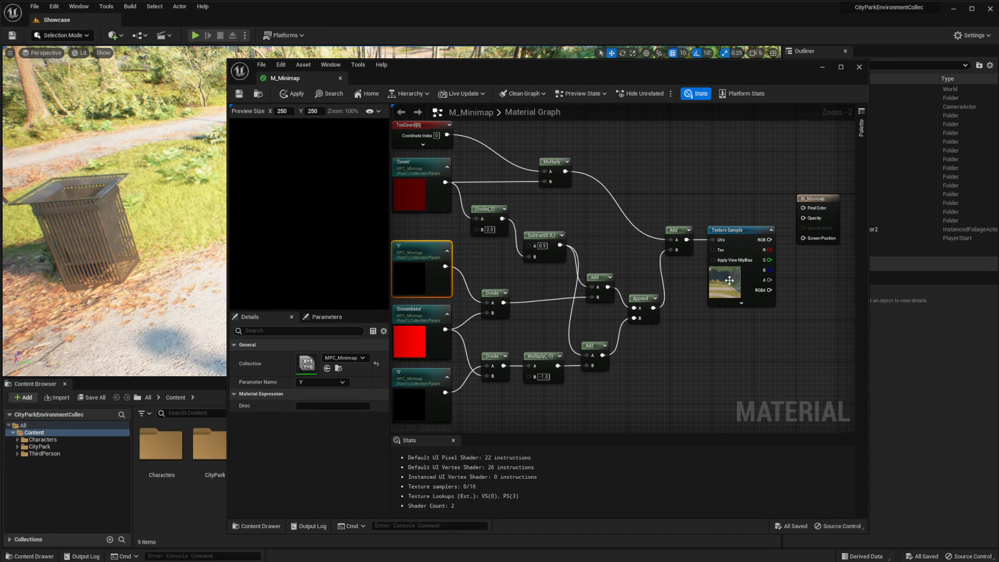
{"action": "right_click_drag", "start_coordinate": [392, 252], "coordinate": [410, 242]}
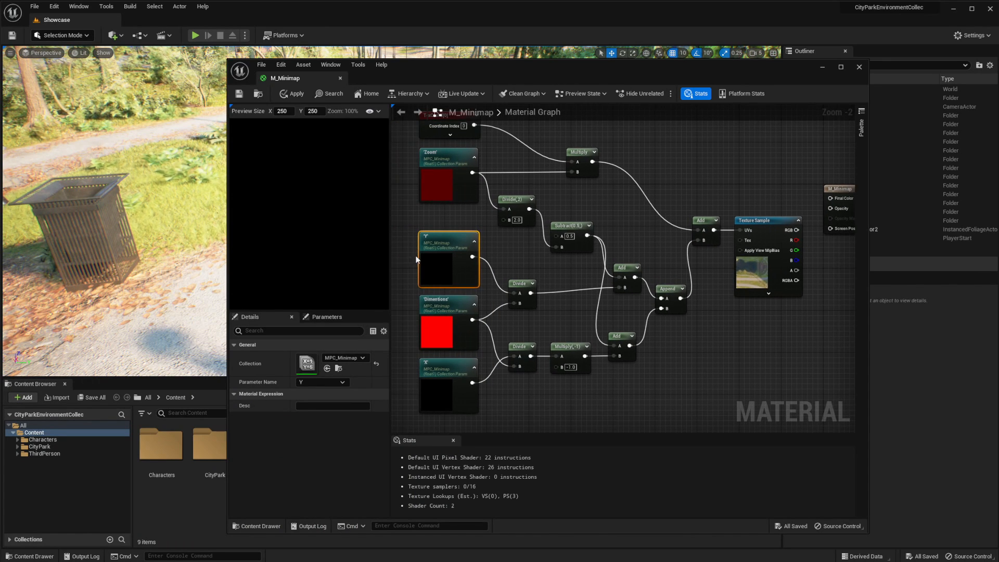
{"action": "left_click_drag", "start_coordinate": [416, 259], "coordinate": [459, 379]}
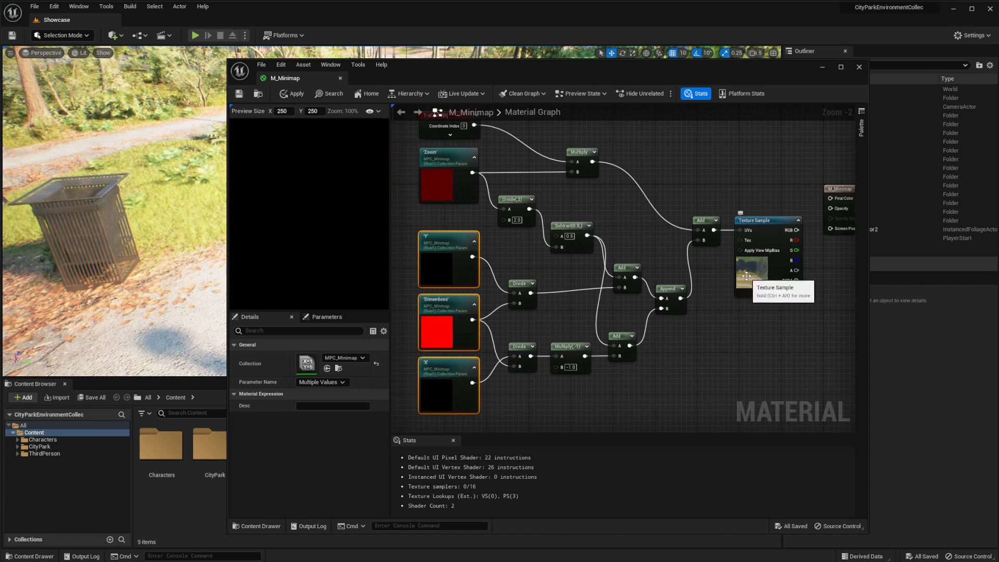
{"action": "right_click_drag", "start_coordinate": [746, 276], "coordinate": [685, 296]}
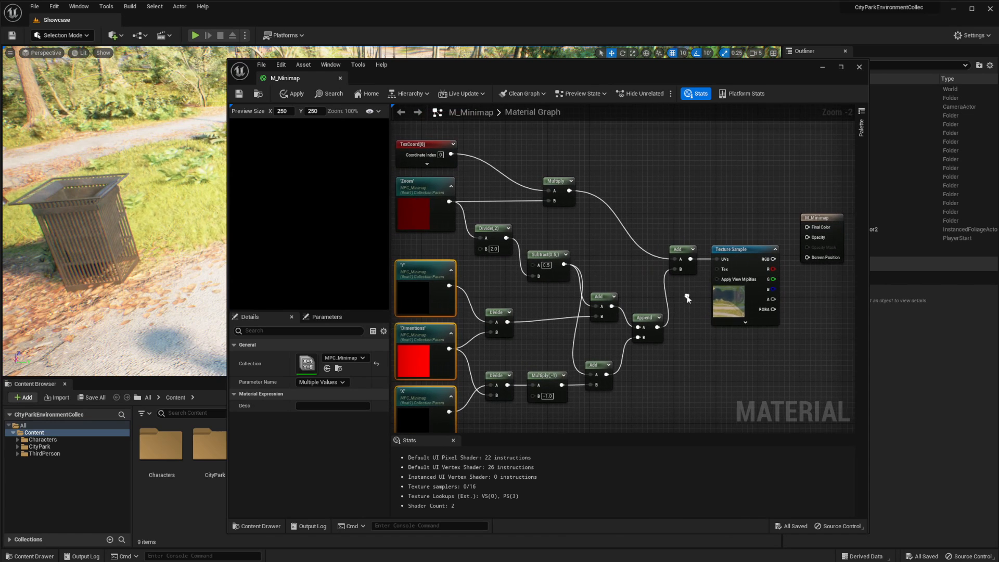
{"action": "left_click", "coordinate": [450, 197]}
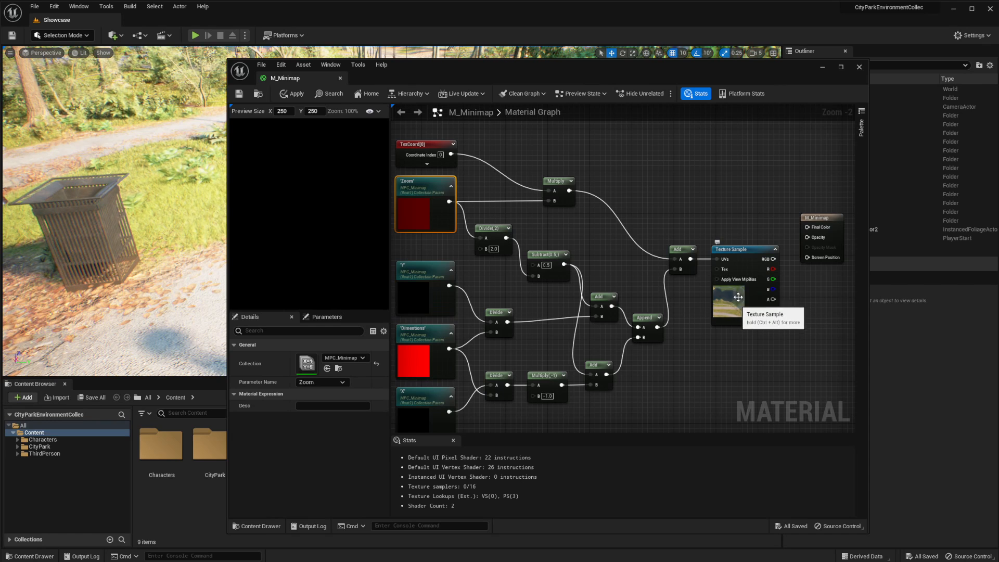
Move the M_Minimap output node farther from the Texture Sample and connect the sample's RGB output to Final Color
{"action": "right_click_drag", "start_coordinate": [820, 215], "coordinate": [652, 193]}
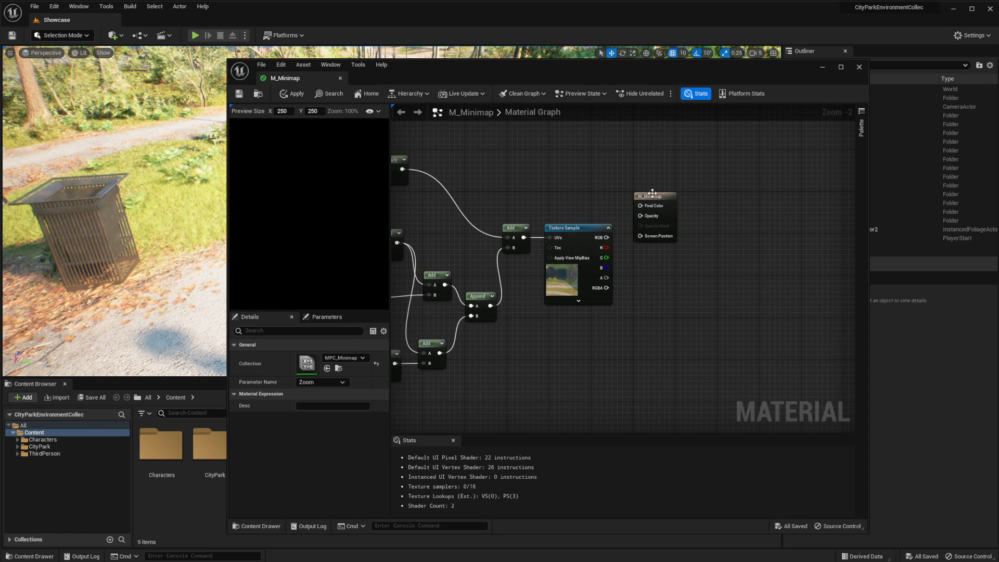
{"action": "left_click_drag", "start_coordinate": [652, 193], "coordinate": [726, 219]}
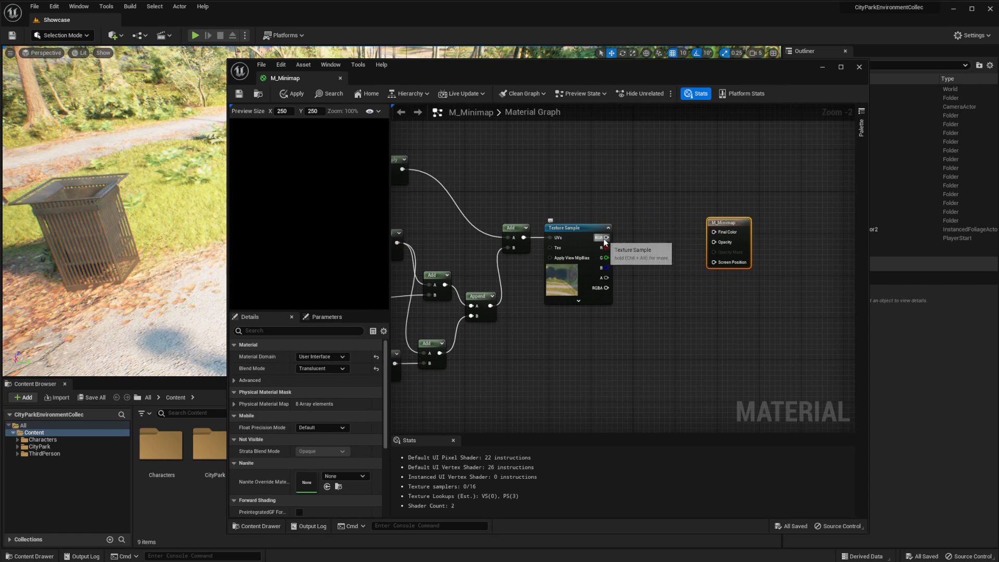
{"action": "left_click_drag", "start_coordinate": [605, 237], "coordinate": [717, 232]}
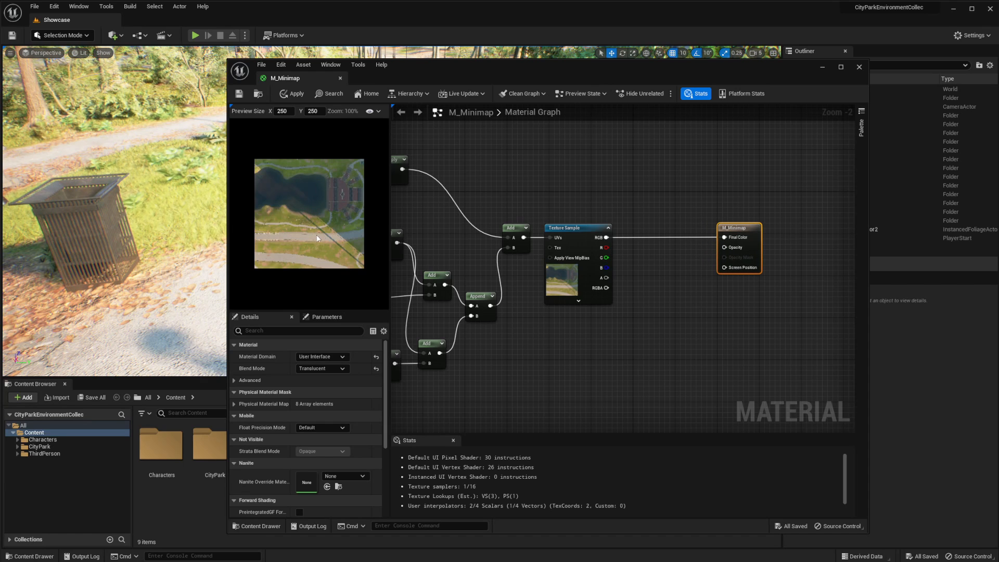
Add a SphereMask node in the empty area below the Texture Sample
{"action": "right_click_drag", "start_coordinate": [531, 307], "coordinate": [543, 275]}
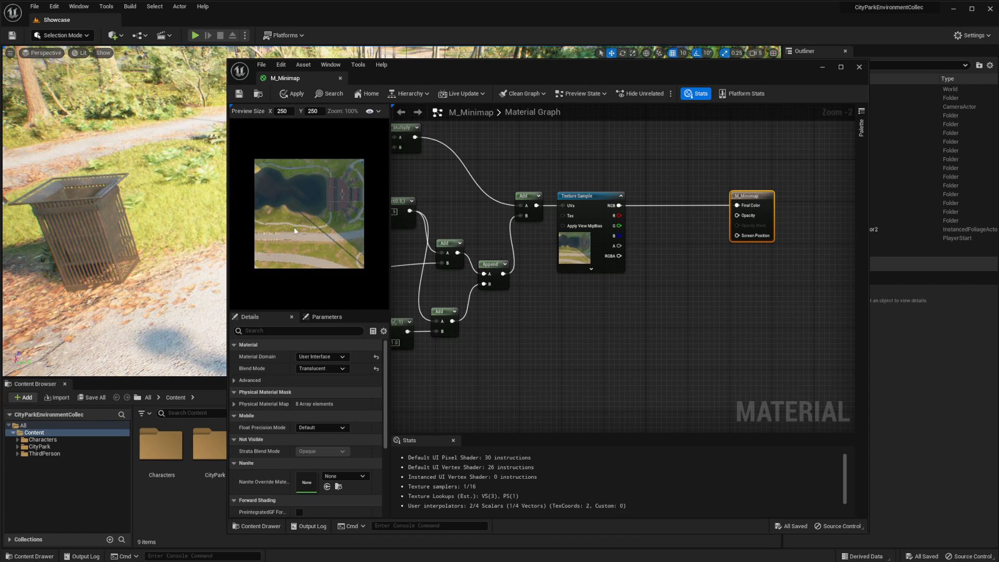
{"action": "right_click_drag", "start_coordinate": [574, 357], "coordinate": [571, 336]}
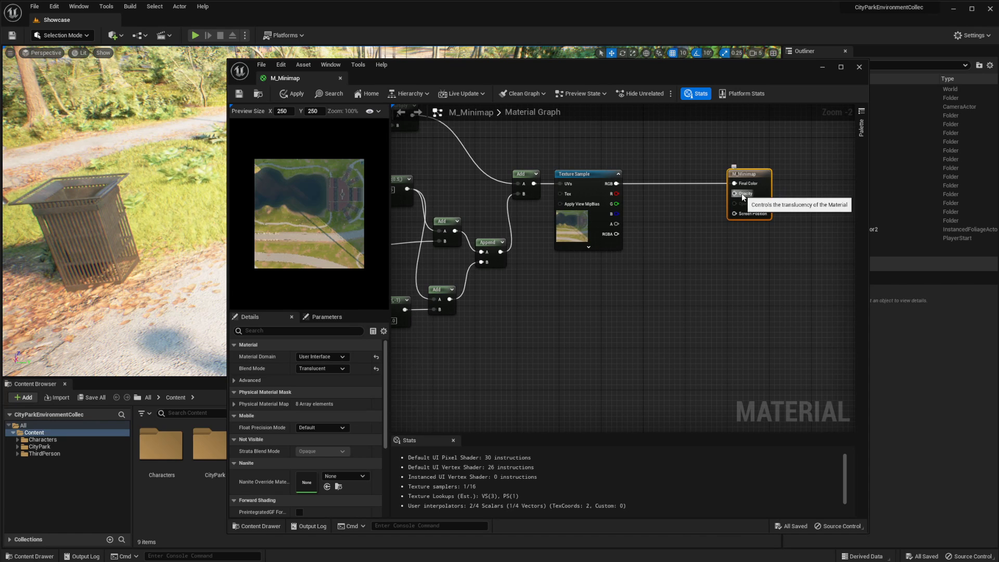
{"action": "right_click", "coordinate": [581, 314]}
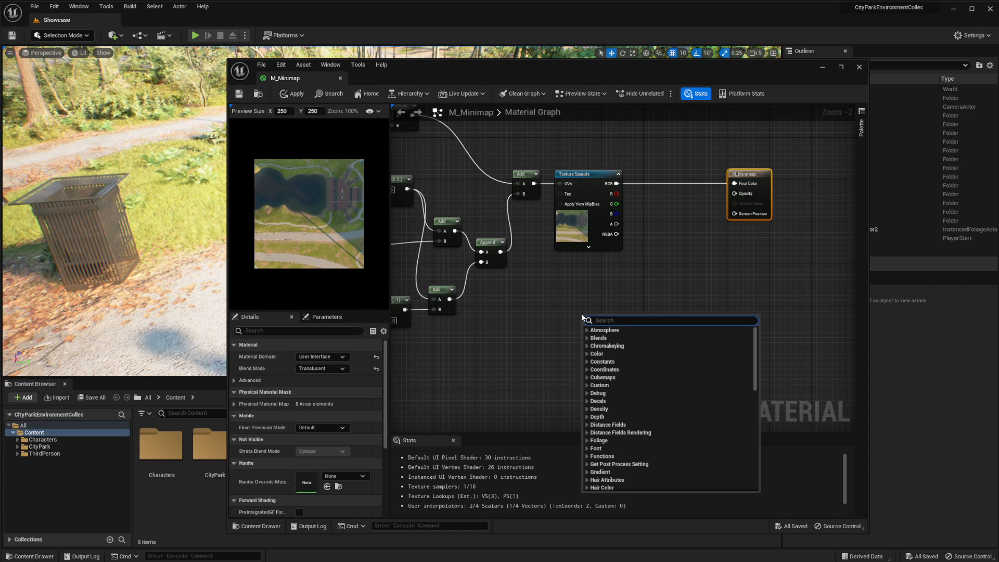
{"action": "type", "text": "sphe"}
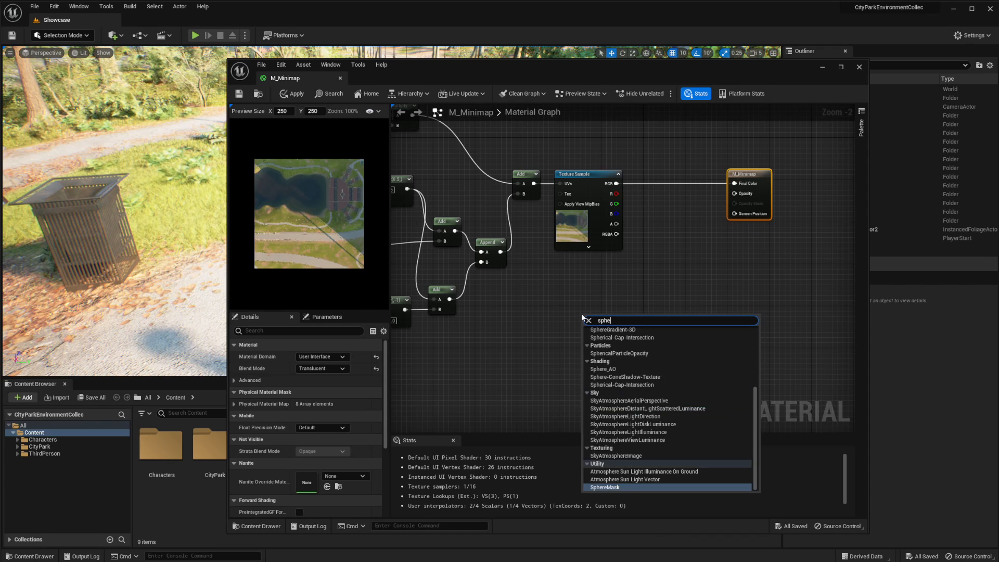
{"action": "key", "text": "Return"}
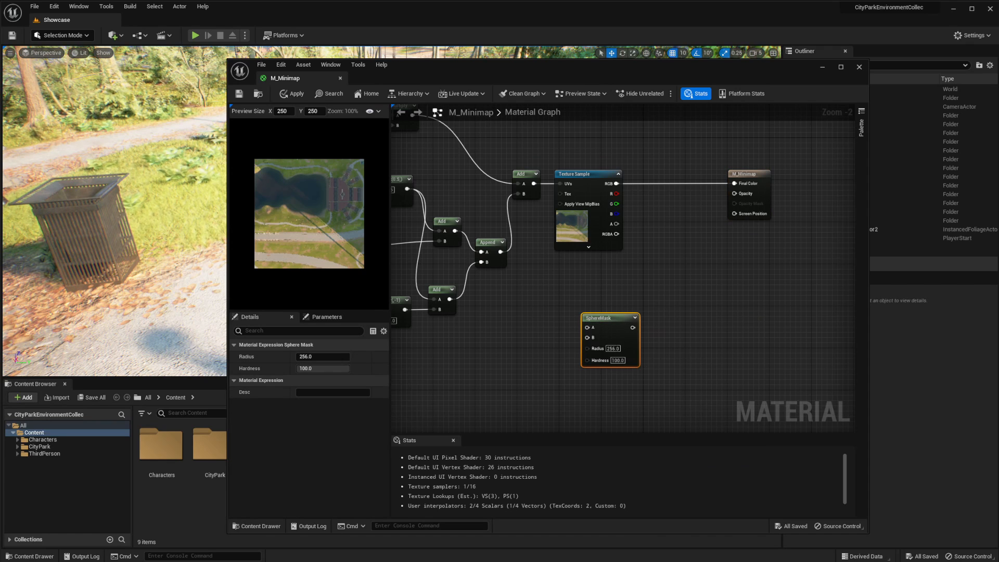
Set the SphereMask node's Radius to 0.5 and its Hardness to 90
{"action": "left_click", "coordinate": [614, 348]}
{"action": "type", "text": "0.5"}
{"action": "key", "text": "Return"}
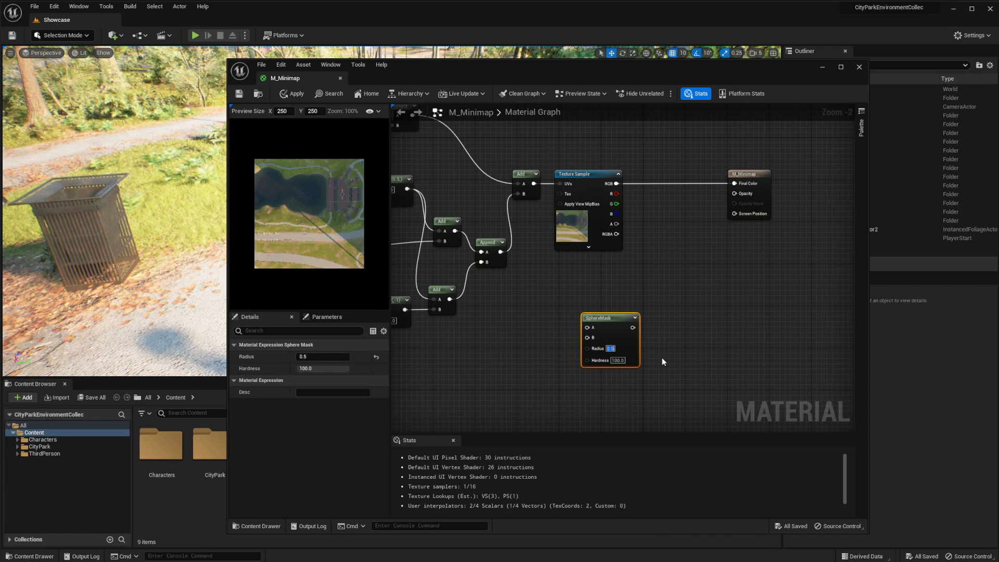
{"action": "left_click", "coordinate": [618, 360]}
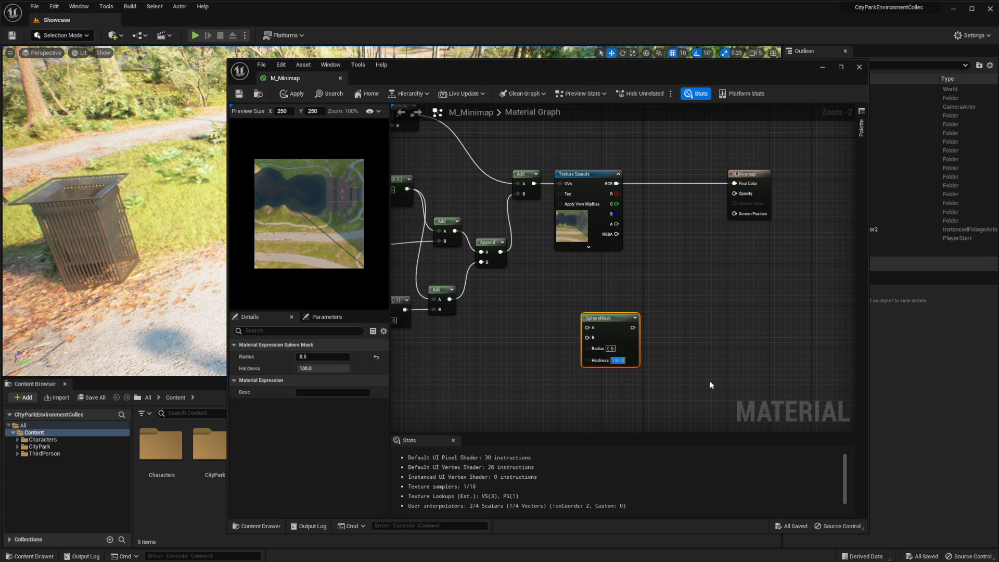
{"action": "type", "text": "90"}
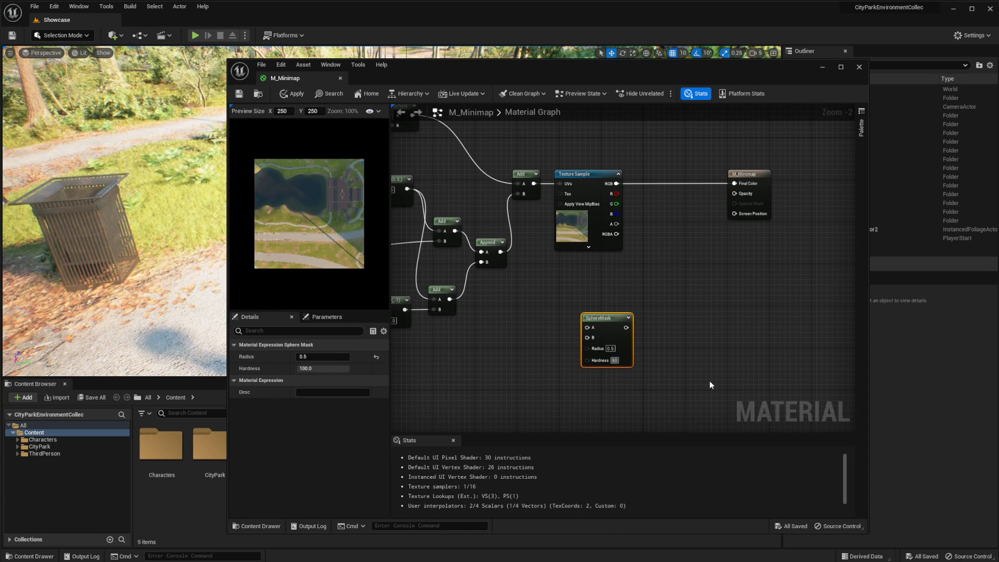
{"action": "key", "text": "Return"}
Add a TexCoord node beside the SphereMask and connect its output to the mask's A input
{"action": "right_click_drag", "start_coordinate": [609, 324], "coordinate": [751, 321]}
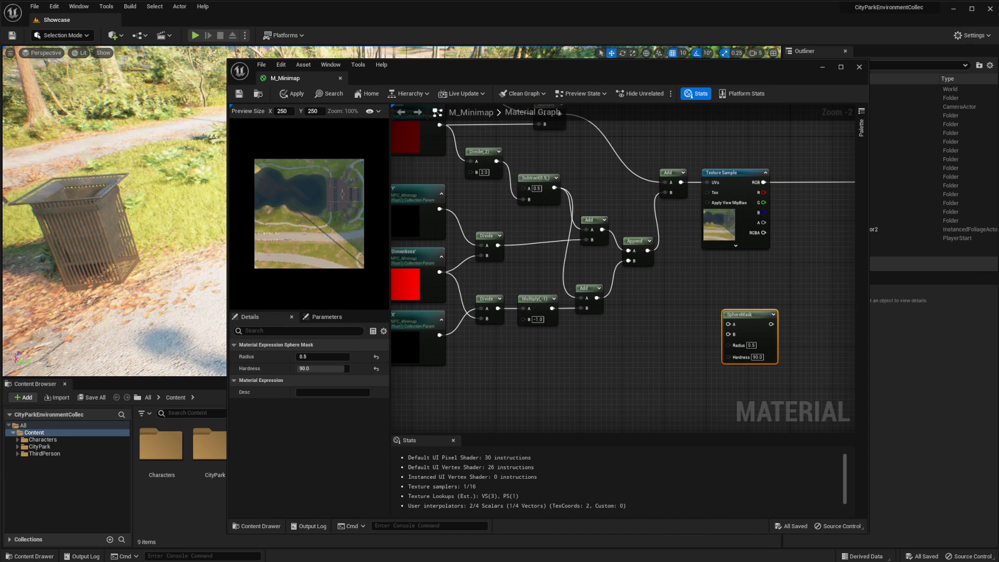
{"action": "right_click_drag", "start_coordinate": [694, 281], "coordinate": [699, 300]}
{"action": "right_click", "coordinate": [655, 322]}
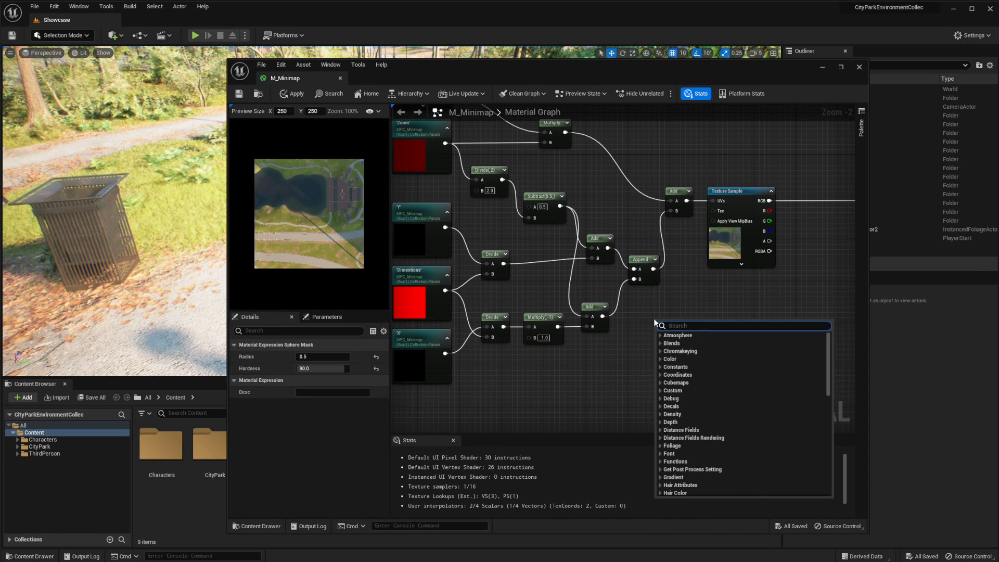
{"action": "type", "text": "tex"}
{"action": "key", "text": "Return"}
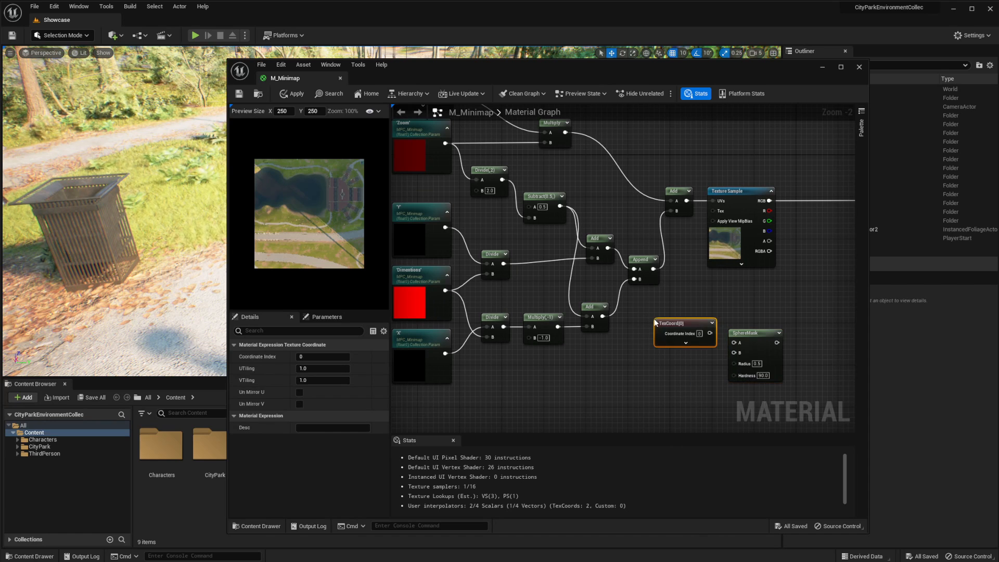
{"action": "left_click_drag", "start_coordinate": [711, 333], "coordinate": [761, 340]}
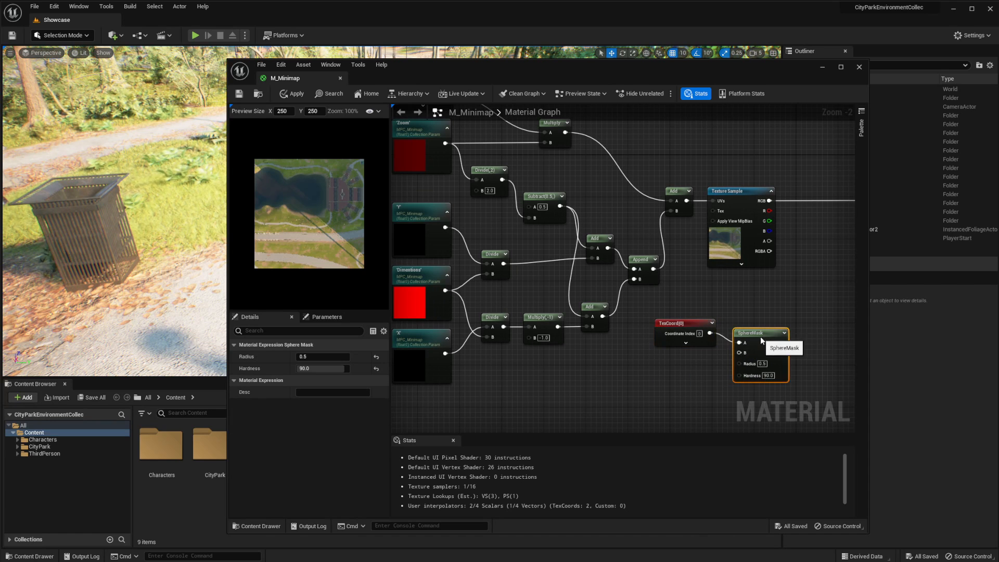
Add a Constant2Vector with X and Y of 0.5 below the TexCoord node and connect it to the SphereMask's B input
{"action": "left_click", "coordinate": [700, 389]}
{"action": "right_click_drag", "start_coordinate": [700, 389], "coordinate": [661, 351]}
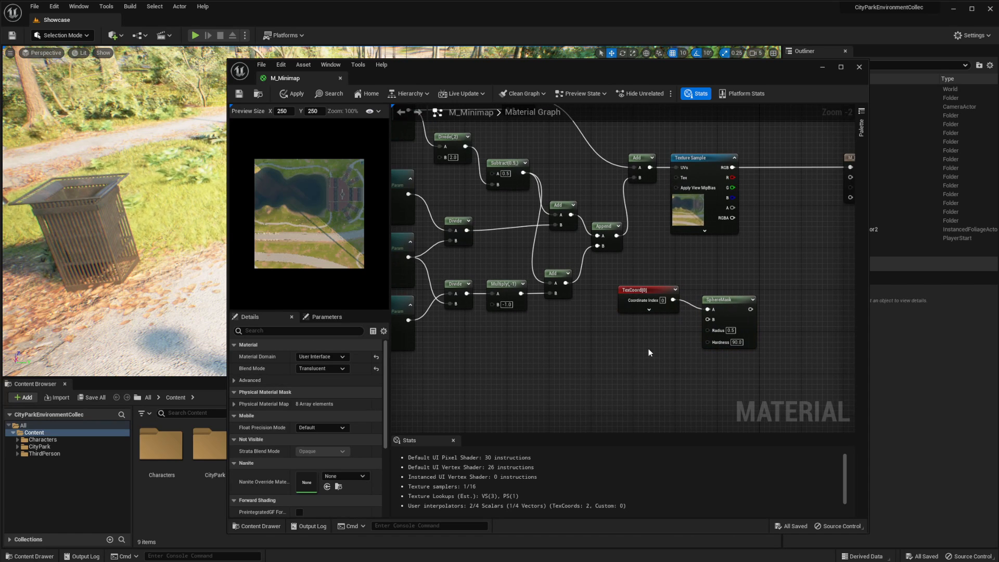
{"action": "key", "text": "2"}
{"action": "left_click", "coordinate": [640, 332]}
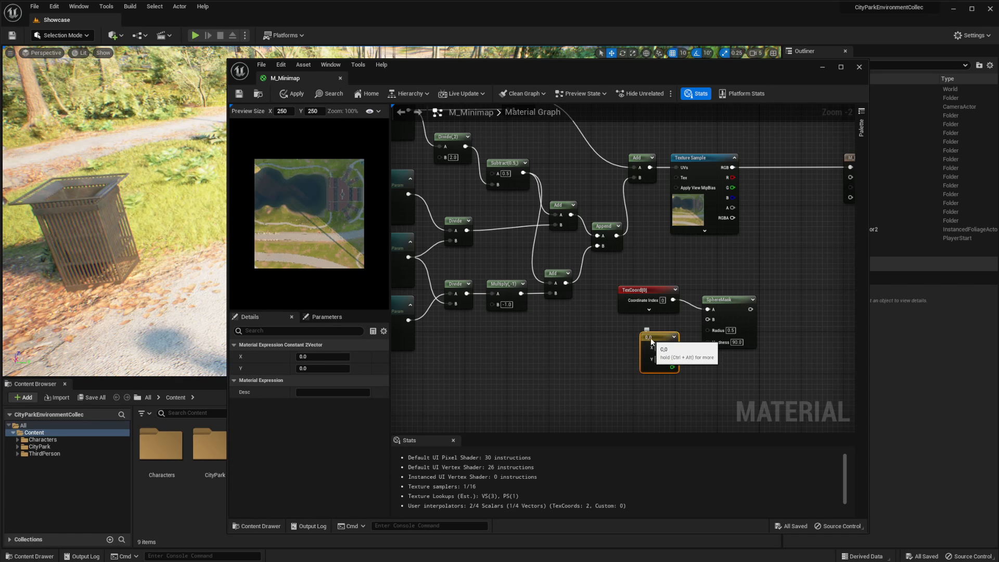
{"action": "left_click_drag", "start_coordinate": [648, 337], "coordinate": [636, 331]}
{"action": "left_click", "coordinate": [647, 341]}
{"action": "type", "text": "0.5"}
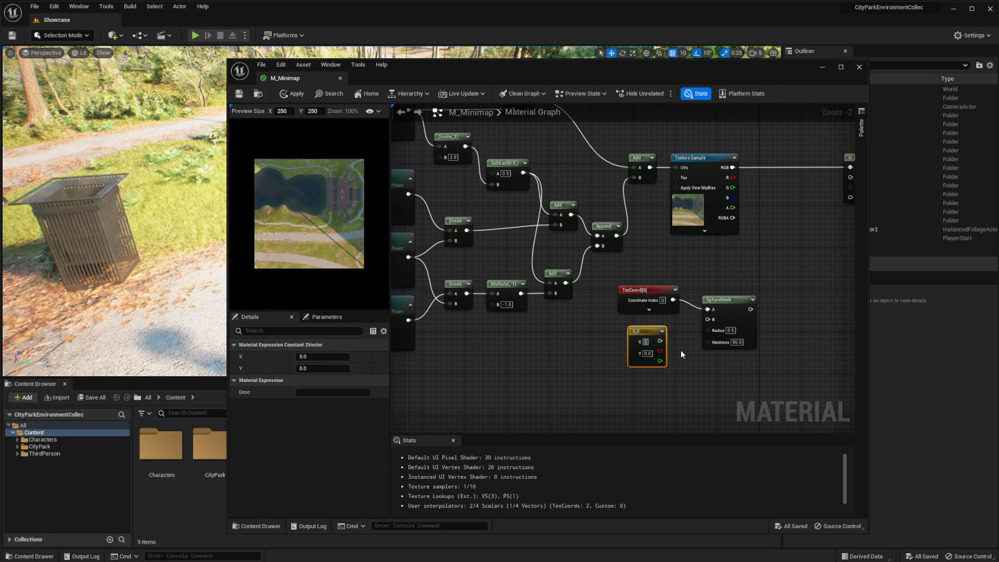
{"action": "key", "text": "Tab"}
{"action": "type", "text": "0.5"}
{"action": "key", "text": "Return"}
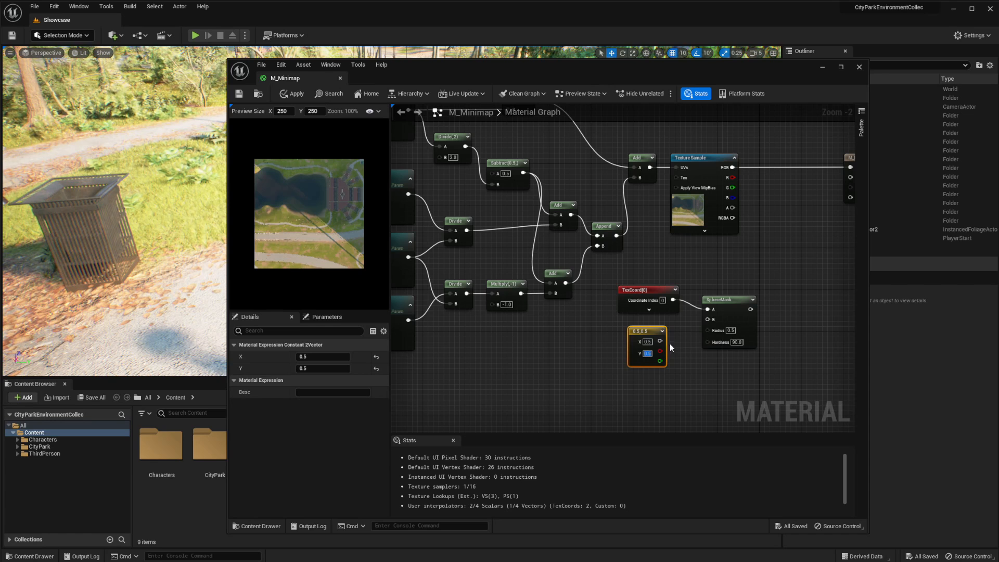
{"action": "left_click_drag", "start_coordinate": [660, 341], "coordinate": [707, 319]}
Connect the SphereMask output to M_Minimap's Opacity and move the three mask nodes together closer beneath the Texture Sample
{"action": "right_click_drag", "start_coordinate": [772, 270], "coordinate": [622, 299]}
{"action": "left_click_drag", "start_coordinate": [600, 339], "coordinate": [701, 207]}
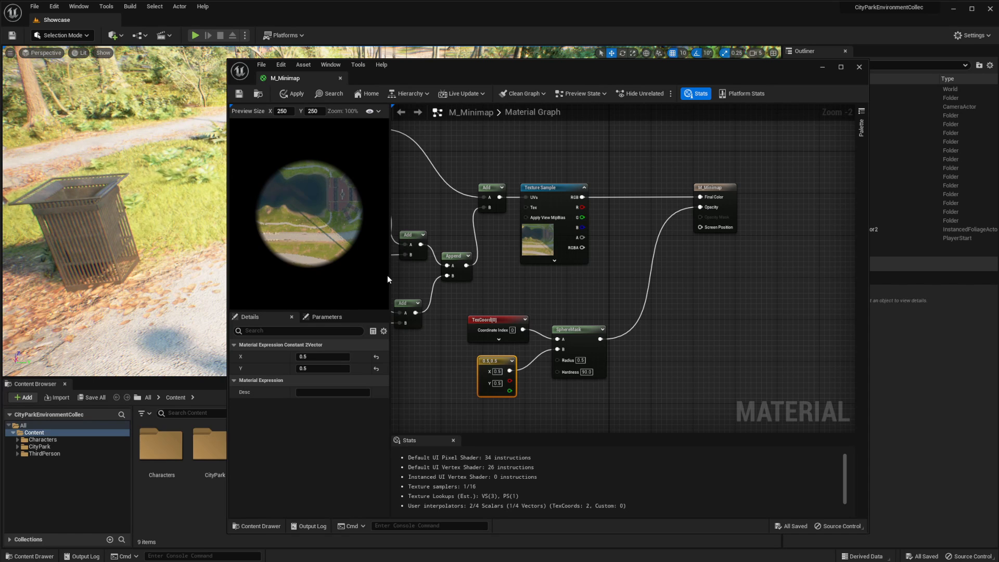
{"action": "left_click_drag", "start_coordinate": [471, 307], "coordinate": [584, 364]}
{"action": "mouse_move", "coordinate": [579, 329]}
{"action": "left_mouse_down"}
{"action": "mouse_move", "coordinate": [600, 303]}
{"action": "mouse_move", "coordinate": [583, 311]}
{"action": "left_mouse_up"}
{"action": "left_click", "coordinate": [601, 287]}
{"action": "left_click", "coordinate": [611, 283]}
Save the M_Minimap material and close its editor window
{"action": "left_click", "coordinate": [238, 94]}
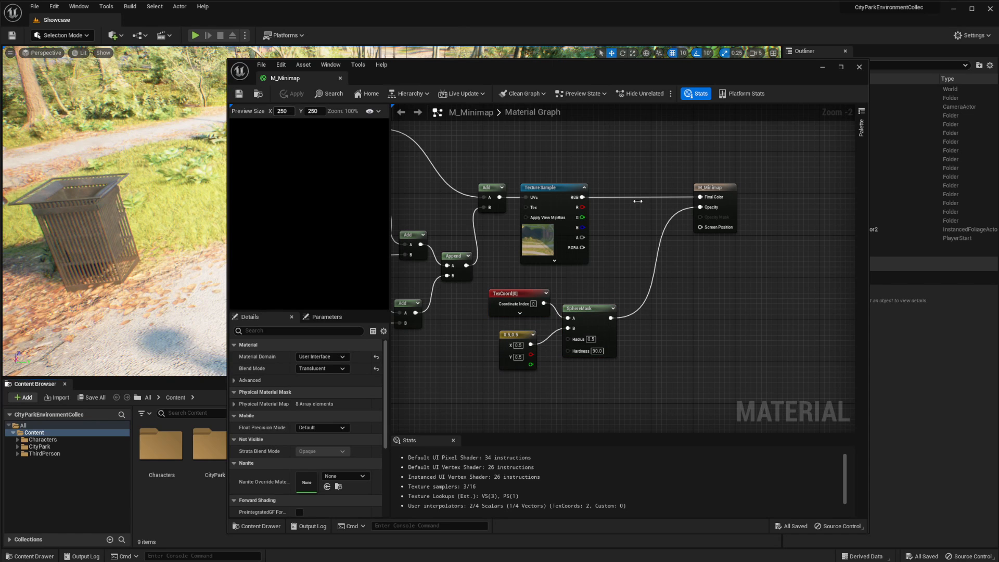
{"action": "right_click_drag", "start_coordinate": [602, 163], "coordinate": [629, 214]}
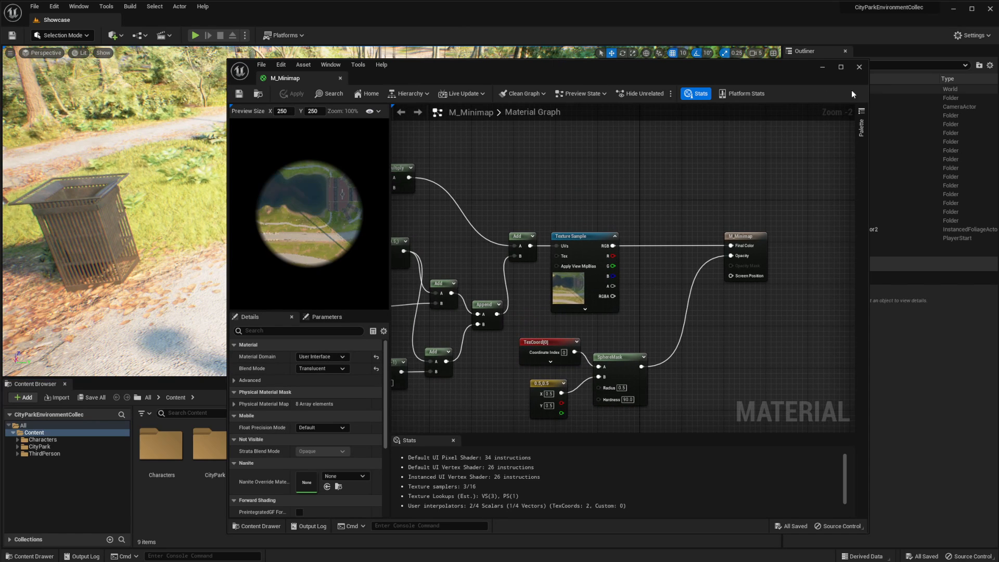
{"action": "left_click_drag", "start_coordinate": [774, 71], "coordinate": [705, 82]}
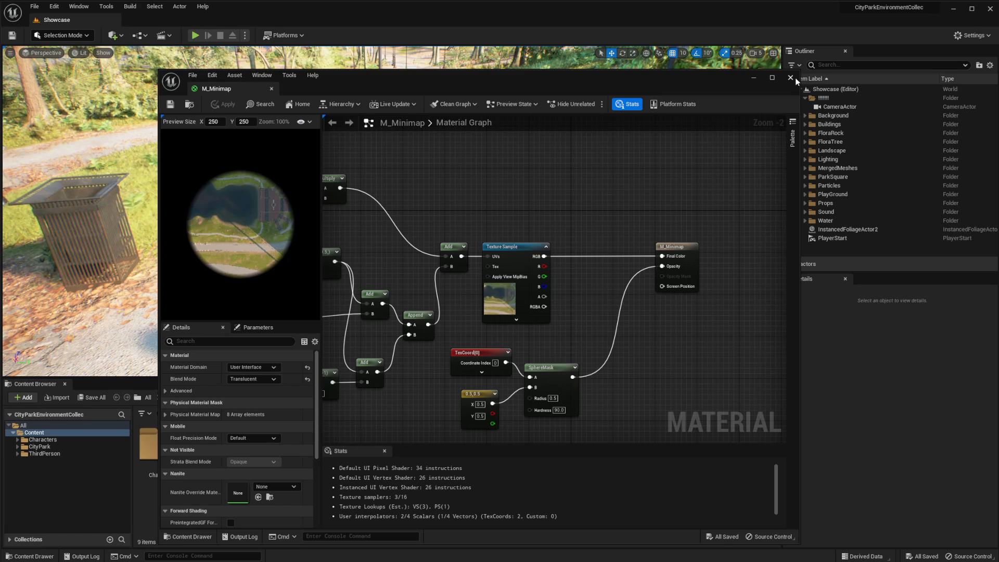
{"action": "mouse_move", "coordinate": [439, 350]}
{"action": "right_mouse_down"}
{"action": "mouse_move", "coordinate": [635, 300]}
{"action": "mouse_move", "coordinate": [431, 355]}
{"action": "right_mouse_up"}
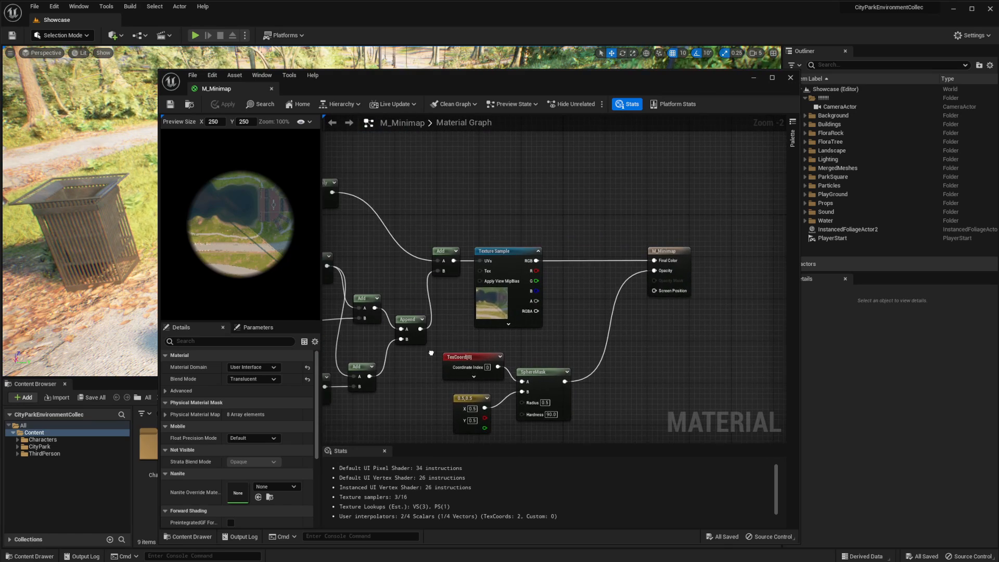
{"action": "left_click", "coordinate": [789, 78]}
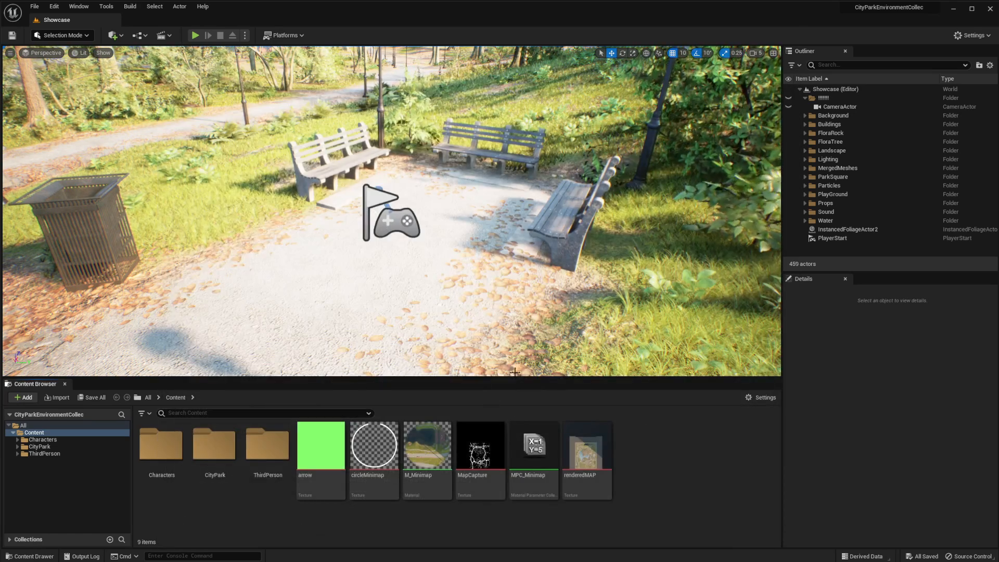
Create a Widget Blueprint based on User Widget in the Content folder and name it W_Minimap
{"action": "right_click", "coordinate": [643, 452]}
{"action": "mouse_move", "coordinate": [672, 445]}
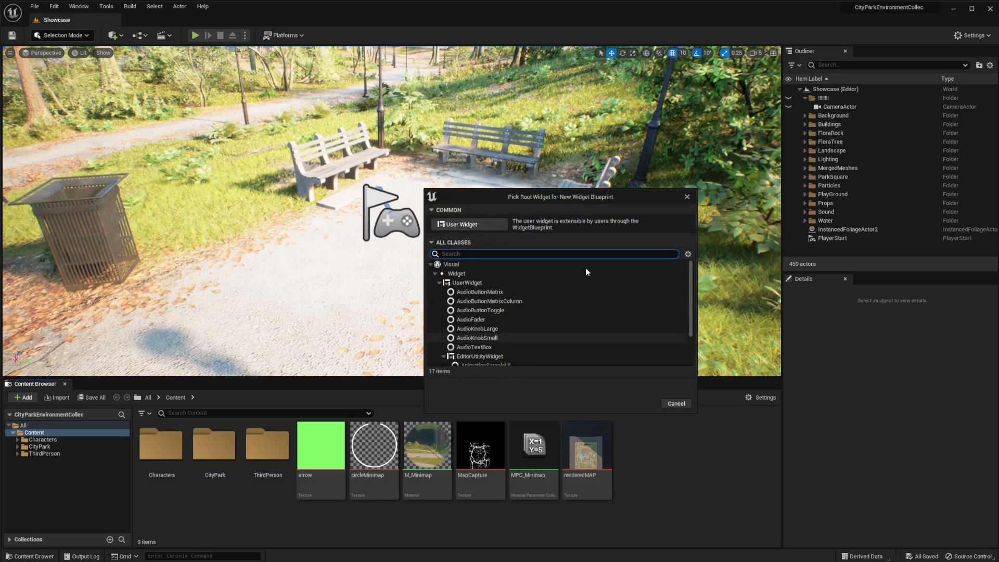
{"action": "left_click", "coordinate": [499, 225]}
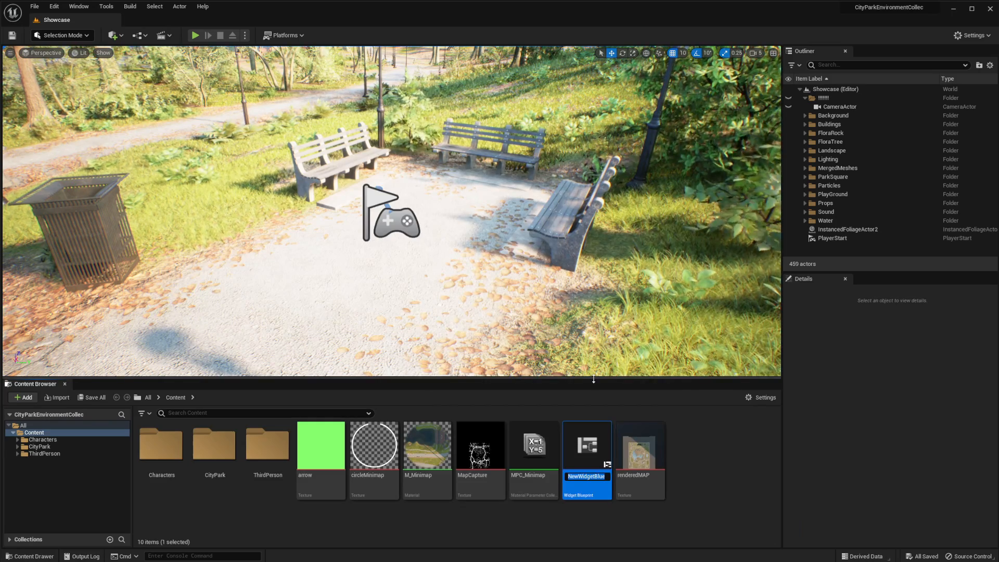
{"action": "type", "text": "W_"}
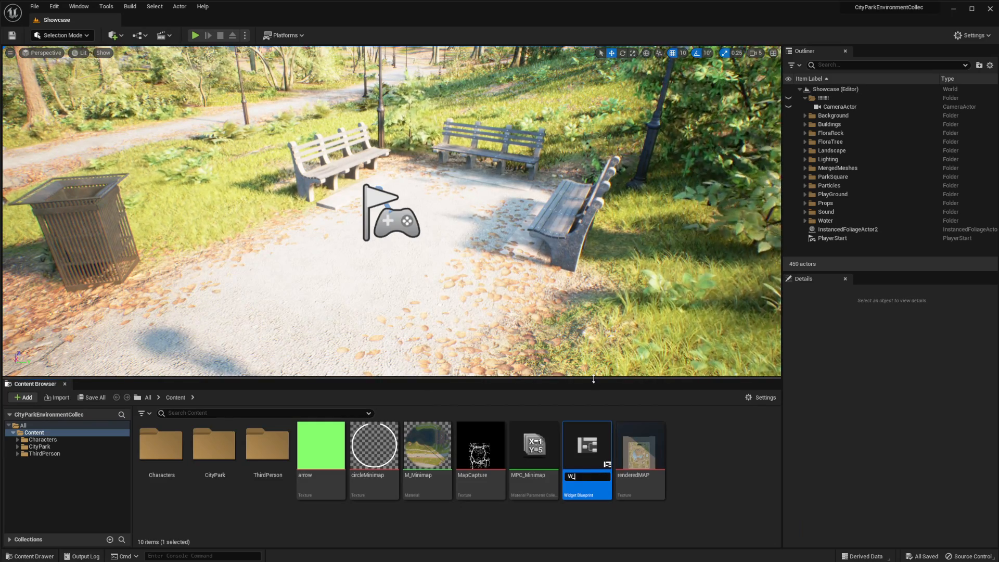
{"action": "type", "text": "Minimap"}
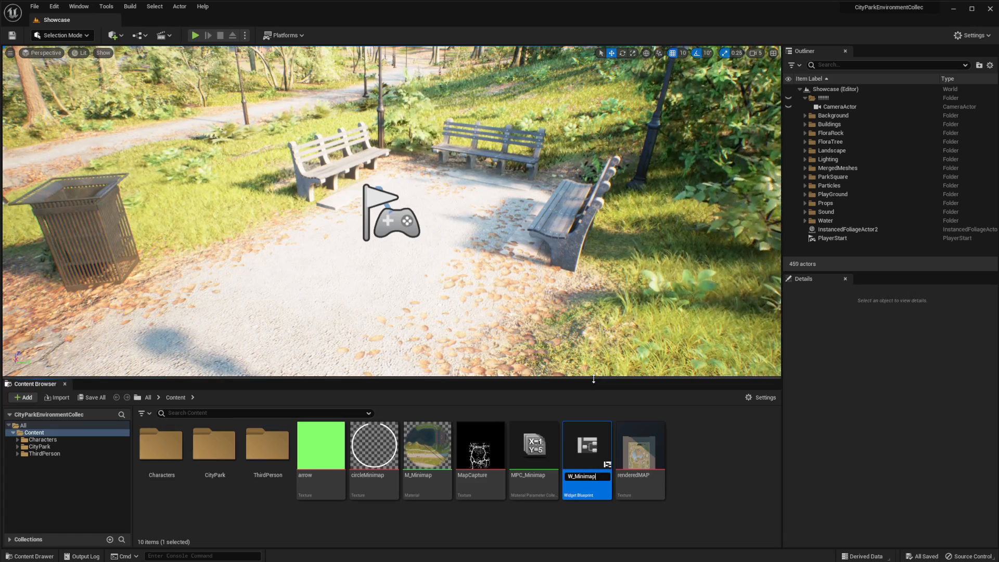
{"action": "key", "text": "Return"}
Open W_Minimap and switch its designer size mode to Custom with a width and height of 250
{"action": "double_click", "coordinate": [638, 452]}
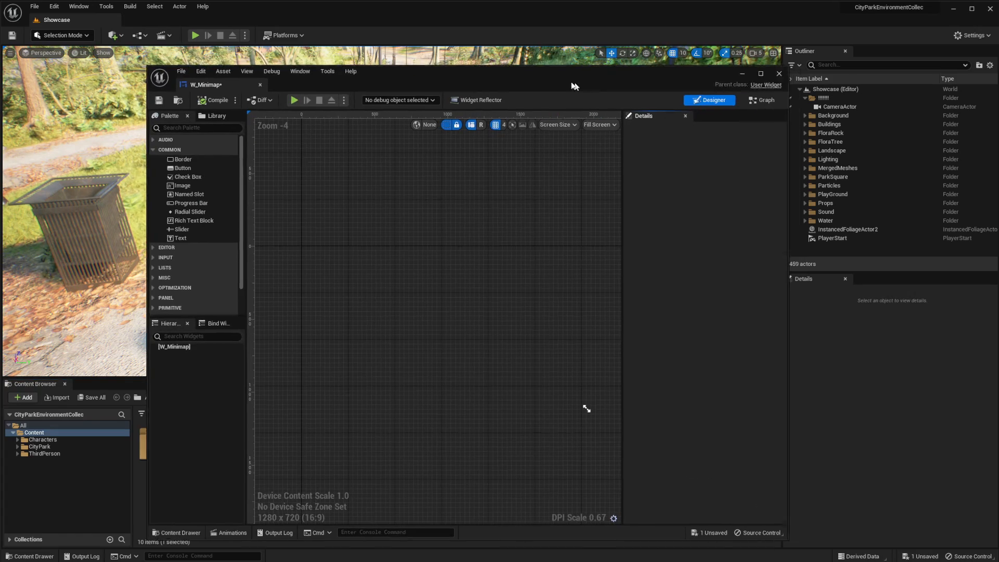
{"action": "left_click_drag", "start_coordinate": [777, 202], "coordinate": [896, 202]}
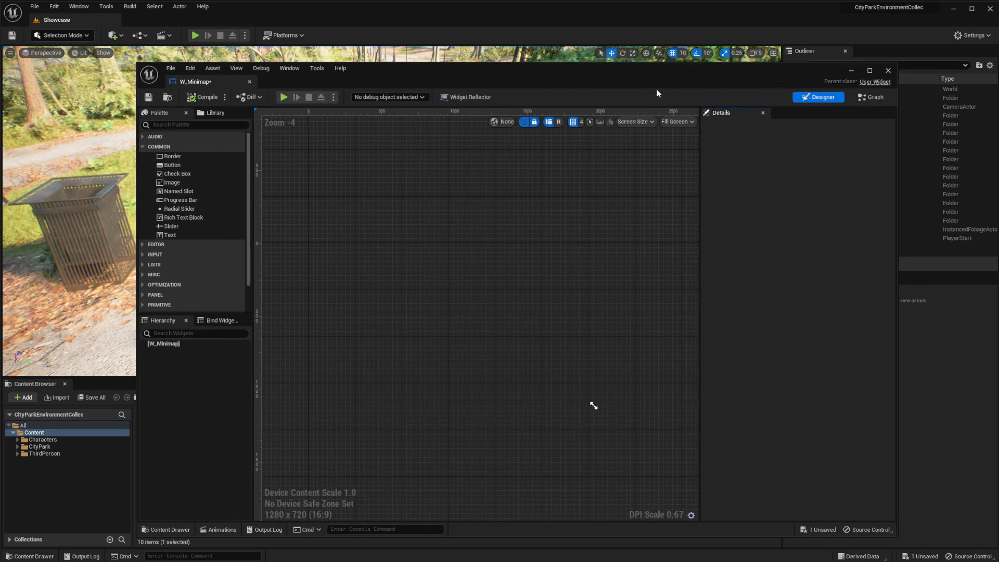
{"action": "left_click_drag", "start_coordinate": [668, 74], "coordinate": [628, 73]}
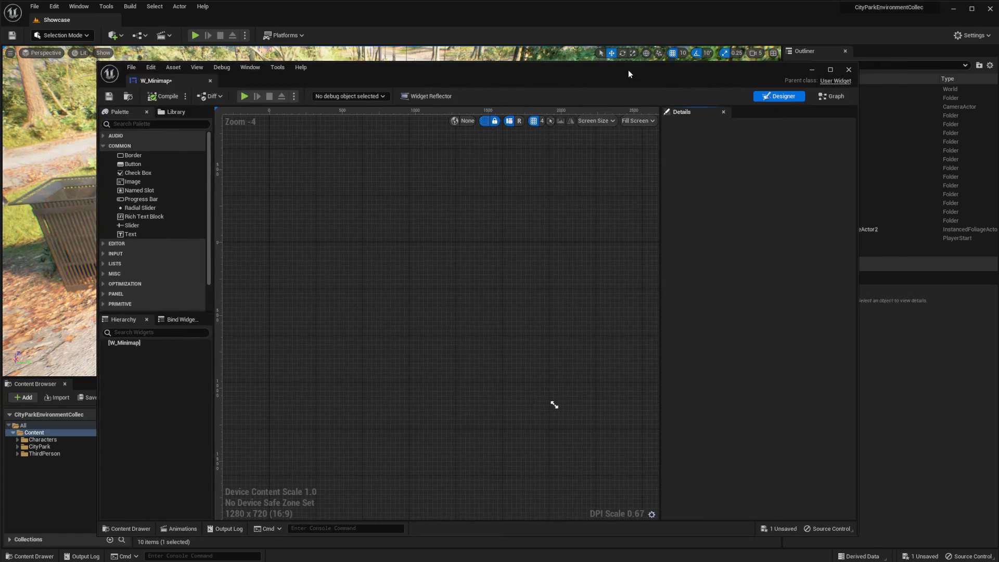
{"action": "left_click", "coordinate": [608, 121]}
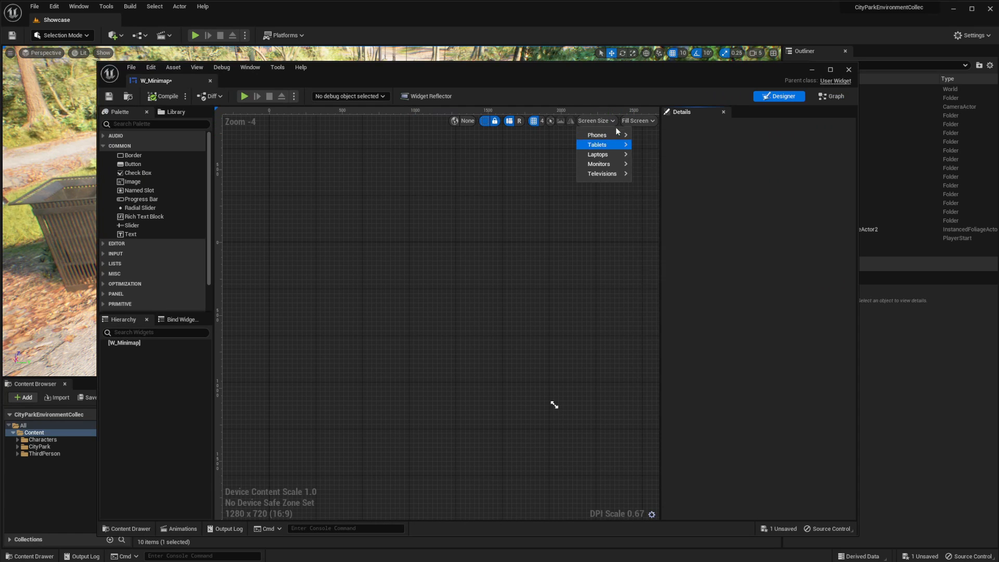
{"action": "left_click", "coordinate": [637, 121]}
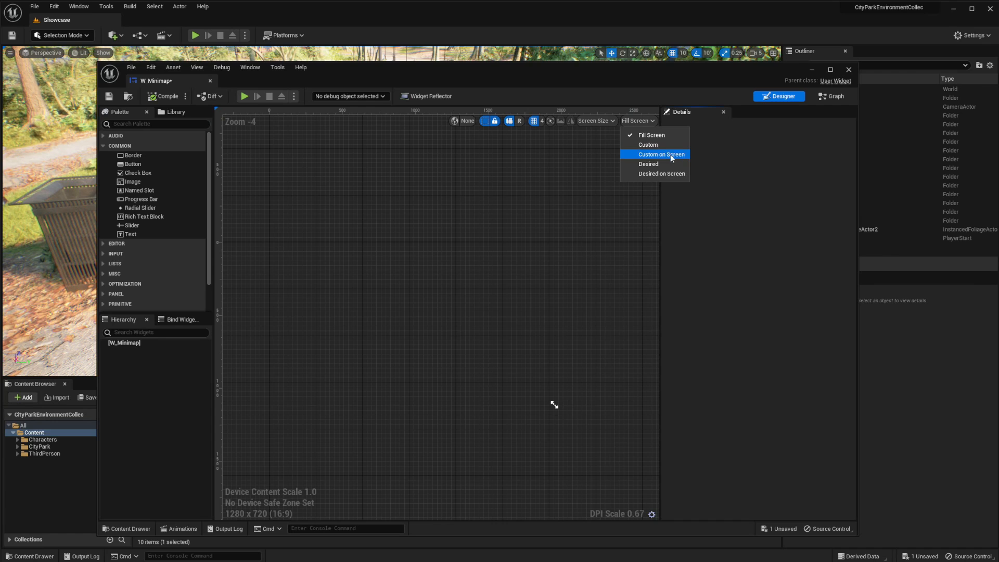
{"action": "left_click", "coordinate": [648, 145]}
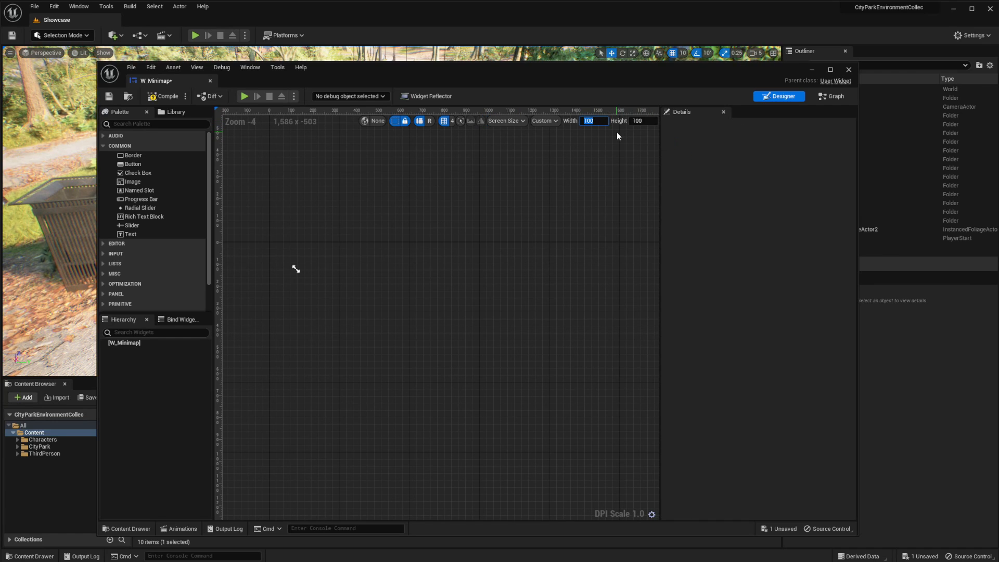
{"action": "type", "text": "250"}
{"action": "key", "text": "Tab"}
{"action": "type", "text": "250"}
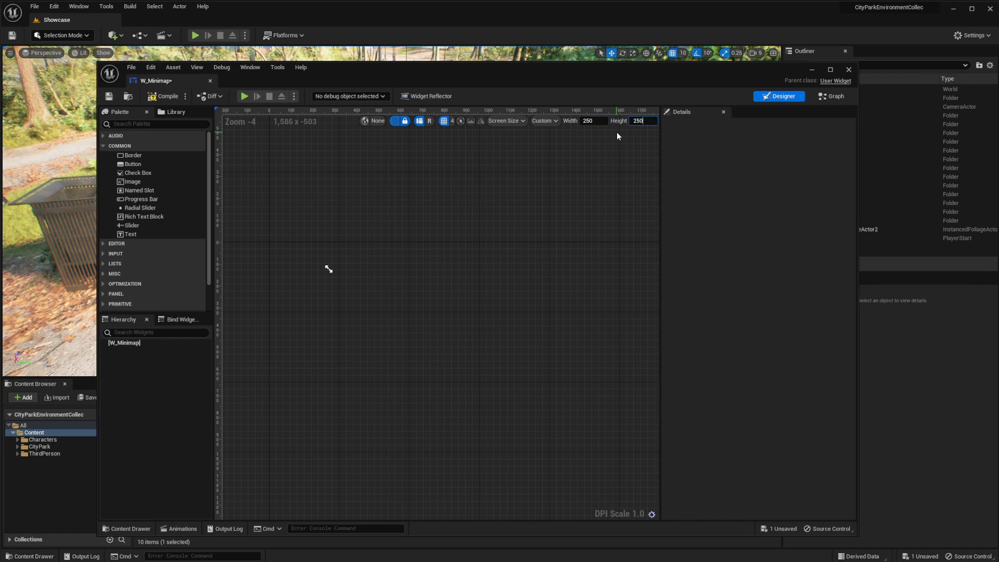
{"action": "key", "text": "Return"}
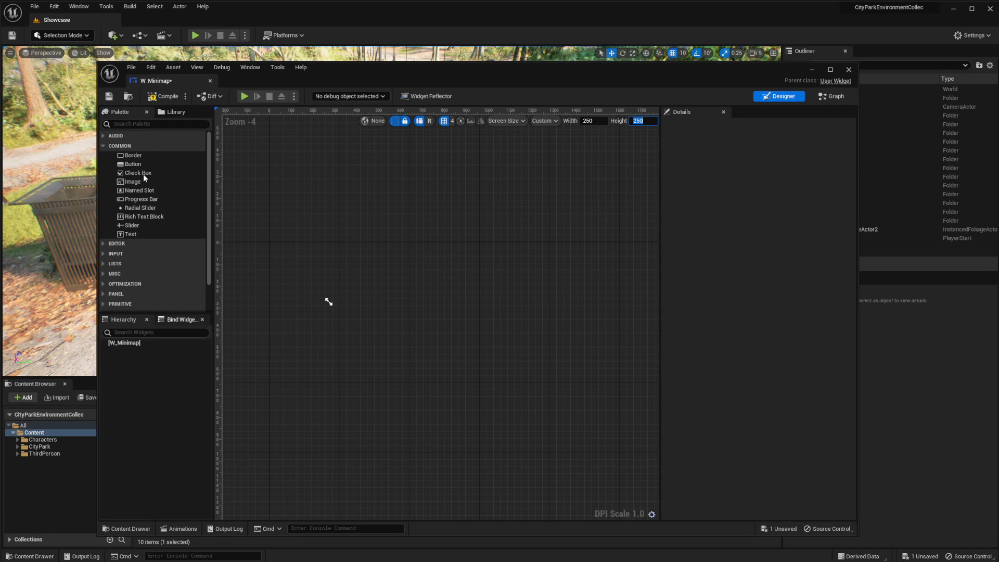
Add a Canvas Panel as the root of the W_Minimap hierarchy
{"action": "scroll", "coordinate": [127, 246], "scroll_direction": "down", "scroll_amount": 2}
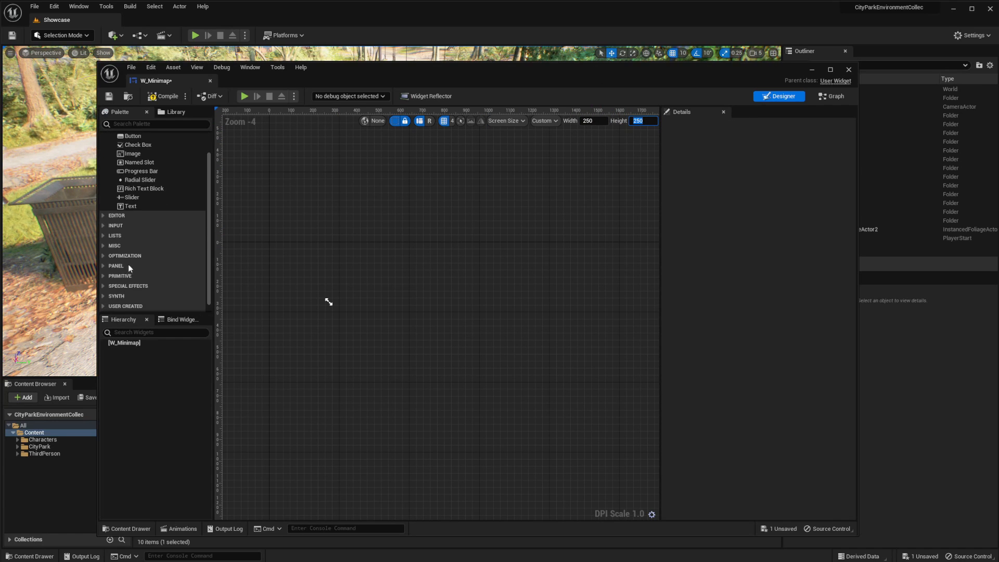
{"action": "left_click", "coordinate": [117, 266]}
{"action": "scroll", "coordinate": [142, 254], "scroll_direction": "down", "scroll_amount": 1}
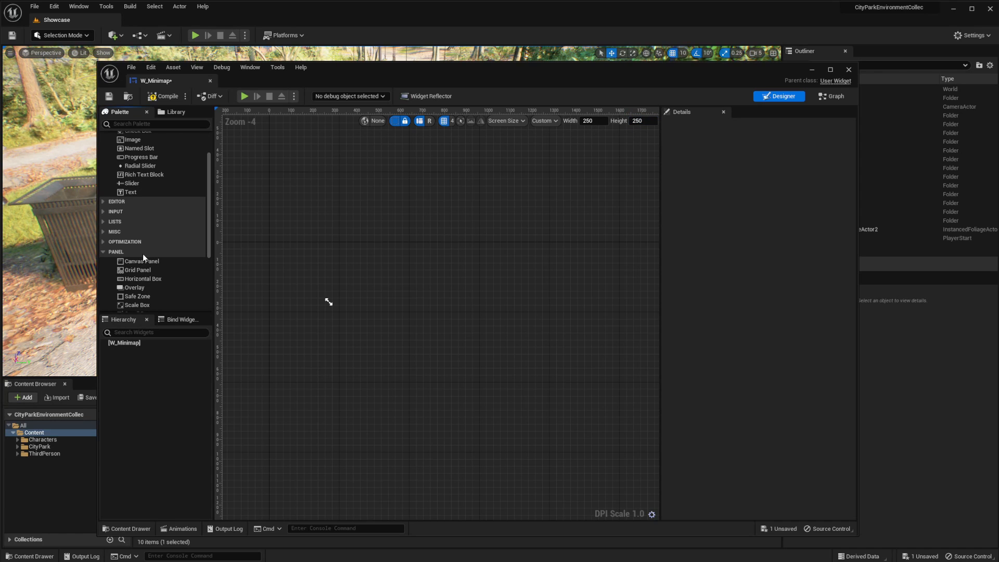
{"action": "left_click_drag", "start_coordinate": [136, 261], "coordinate": [128, 345]}
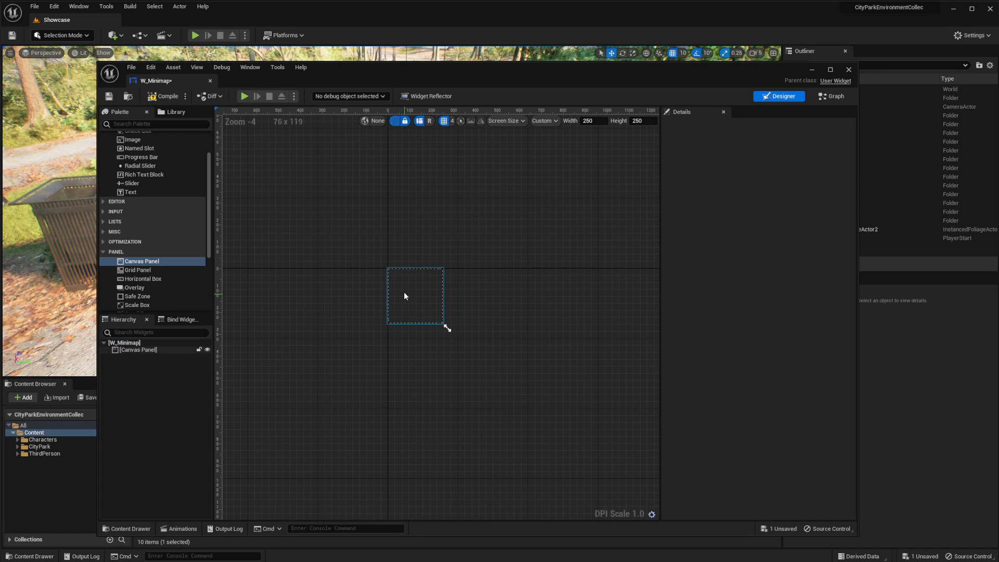
Add an Image inside the Canvas Panel and set its anchors to stretch across the whole canvas
{"action": "scroll", "coordinate": [410, 295], "scroll_direction": "up", "scroll_amount": 7}
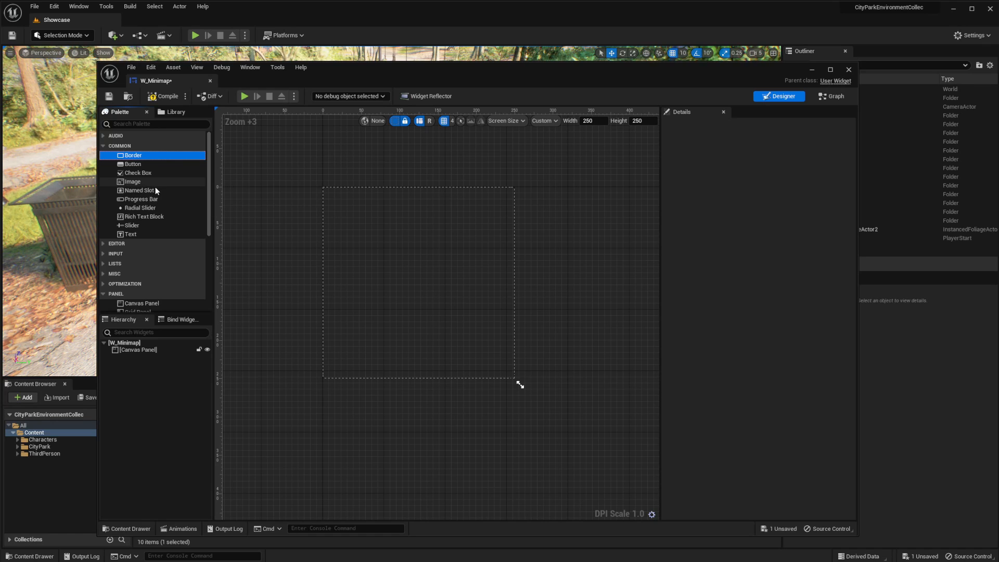
{"action": "left_click_drag", "start_coordinate": [142, 184], "coordinate": [136, 350]}
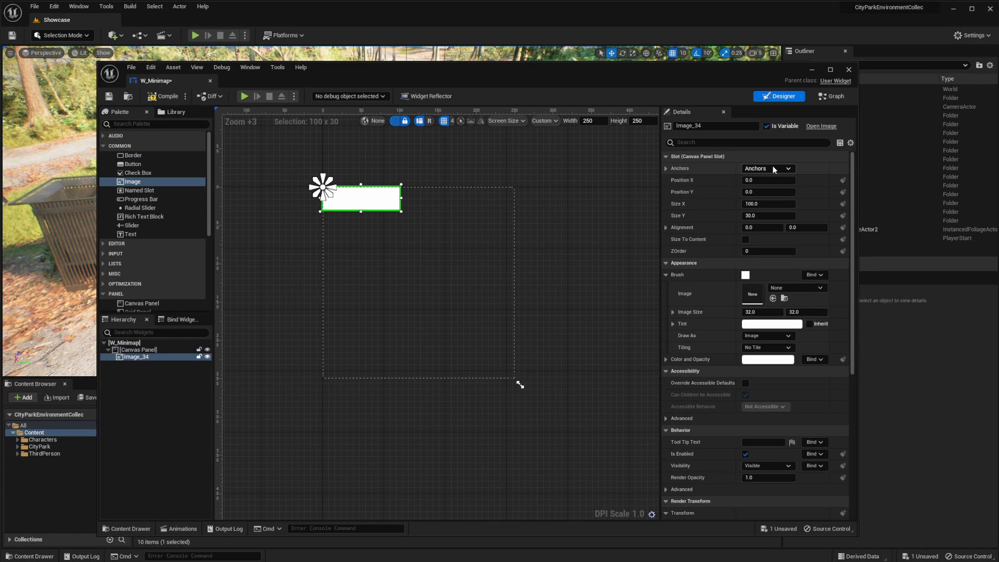
{"action": "left_click", "coordinate": [773, 169]}
{"action": "left_click", "coordinate": [850, 283]}
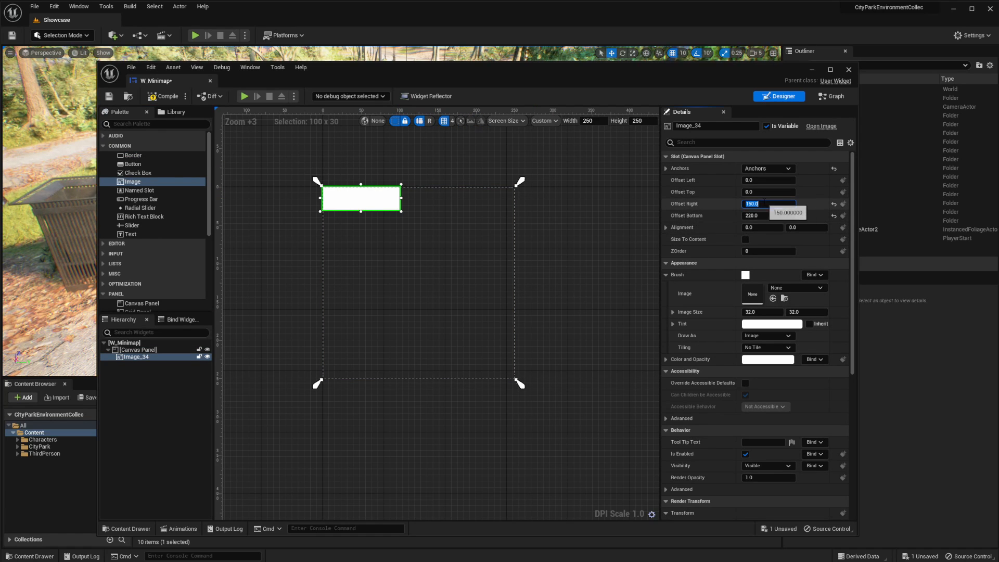
Set the stretched image's right and bottom offsets to 0 so it fills the canvas
{"action": "type", "text": "0"}
{"action": "key", "text": "Tab"}
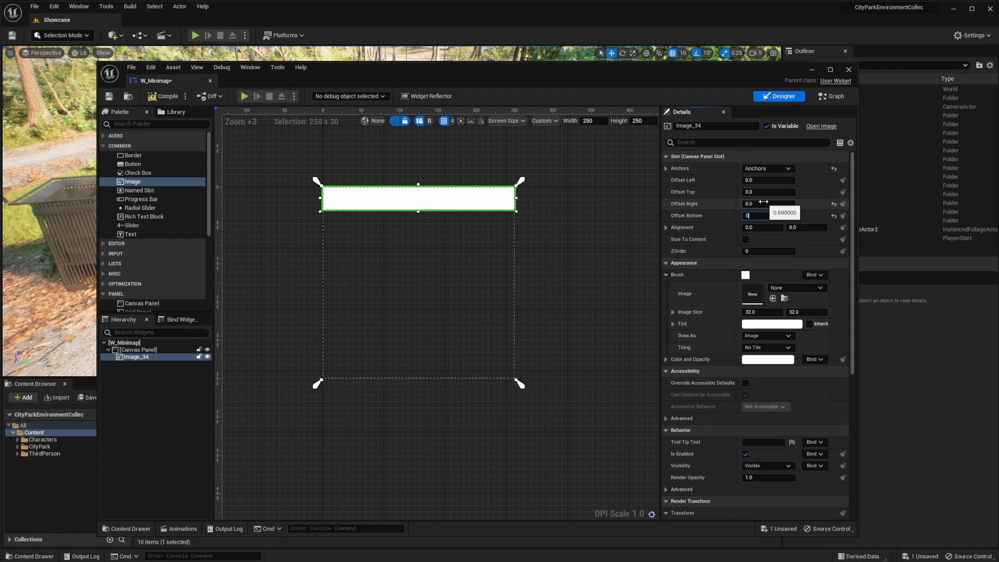
{"action": "key", "text": "Return"}
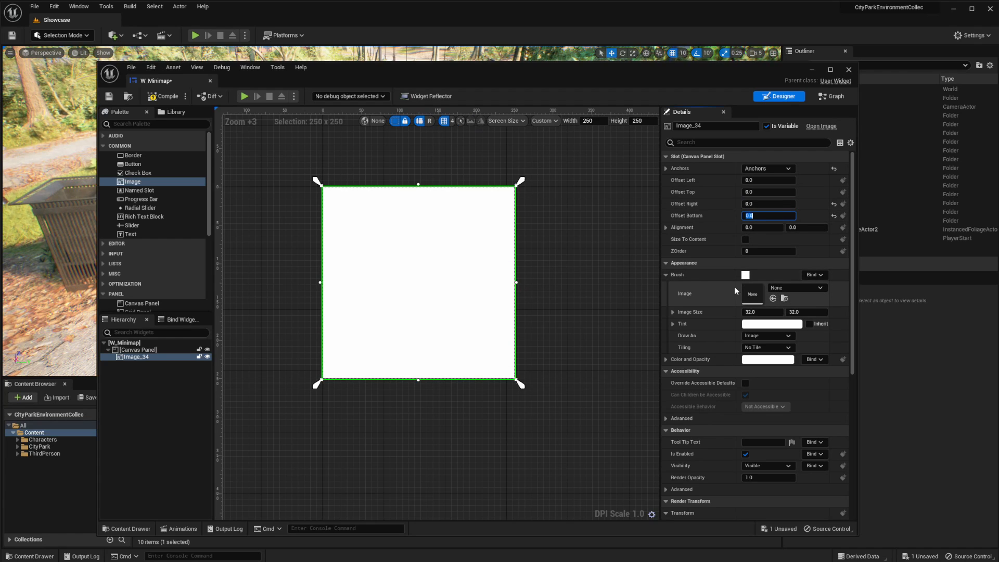
Assign the M_Minimap material as the image's brush
{"action": "left_click", "coordinate": [775, 287]}
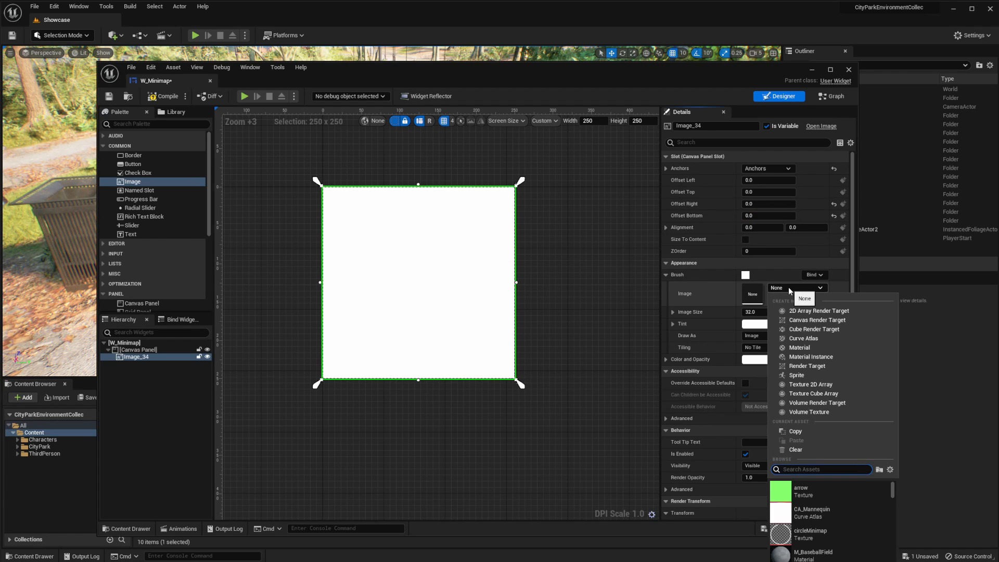
{"action": "type", "text": "M_"}
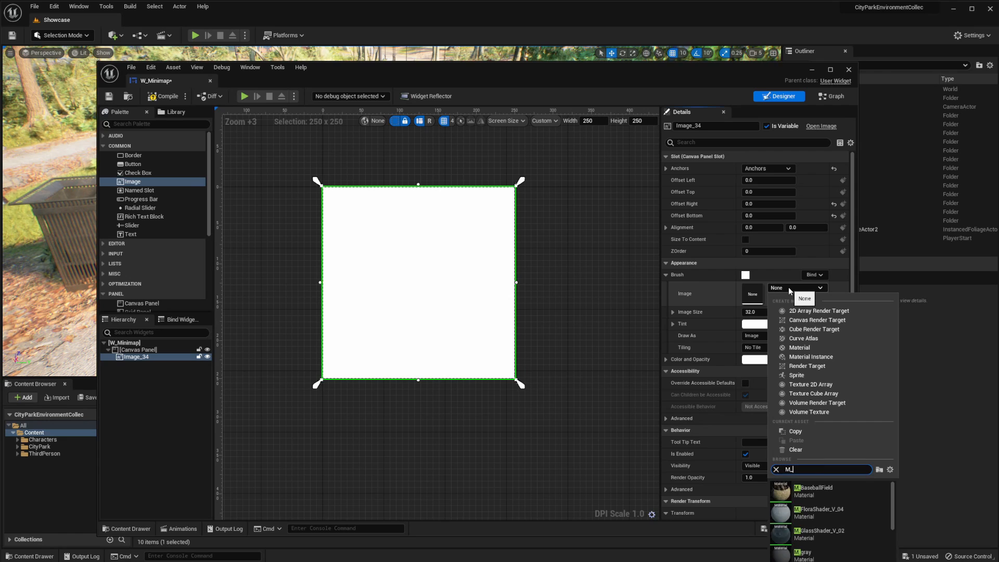
{"action": "type", "text": "Mini"}
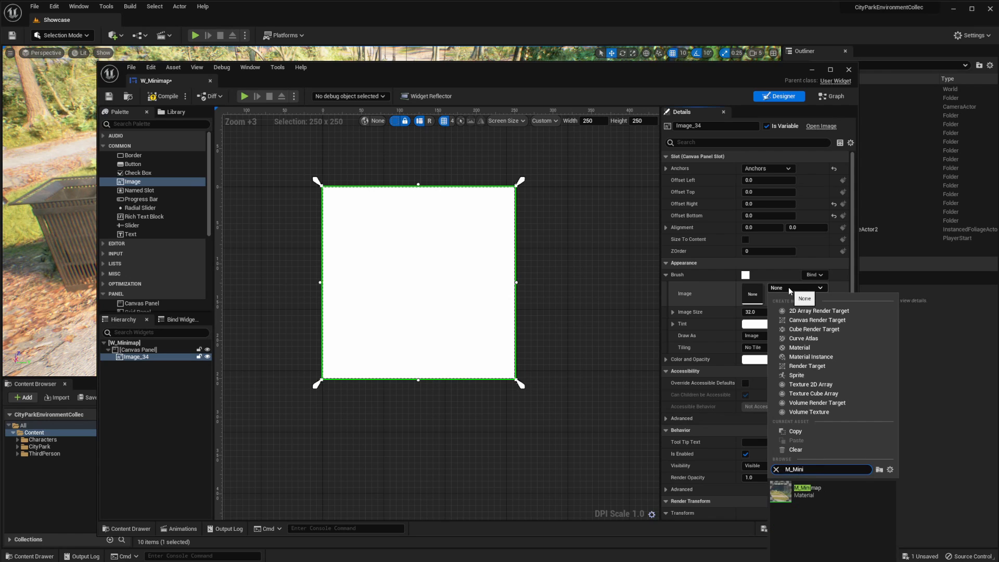
{"action": "left_click", "coordinate": [804, 490]}
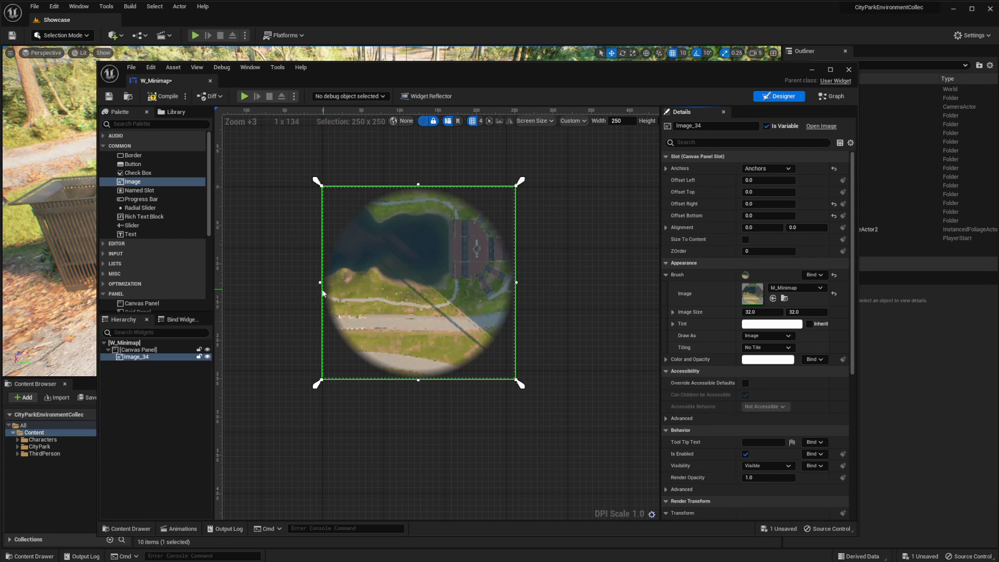
Add a Text block inside the Canvas Panel and anchor it to the canvas's top centre
{"action": "left_click_drag", "start_coordinate": [138, 232], "coordinate": [138, 349]}
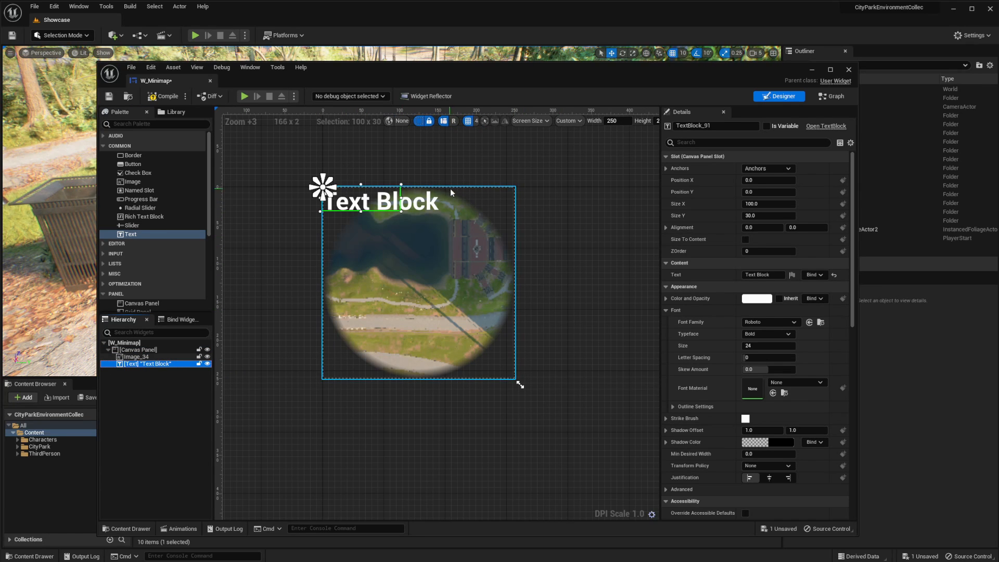
{"action": "left_click", "coordinate": [767, 168]}
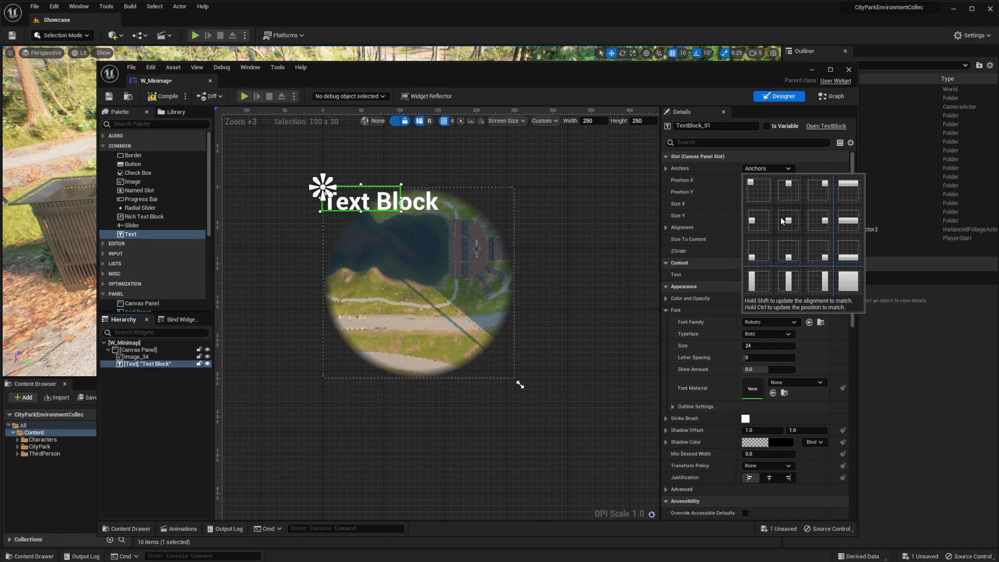
{"action": "left_click", "coordinate": [788, 196]}
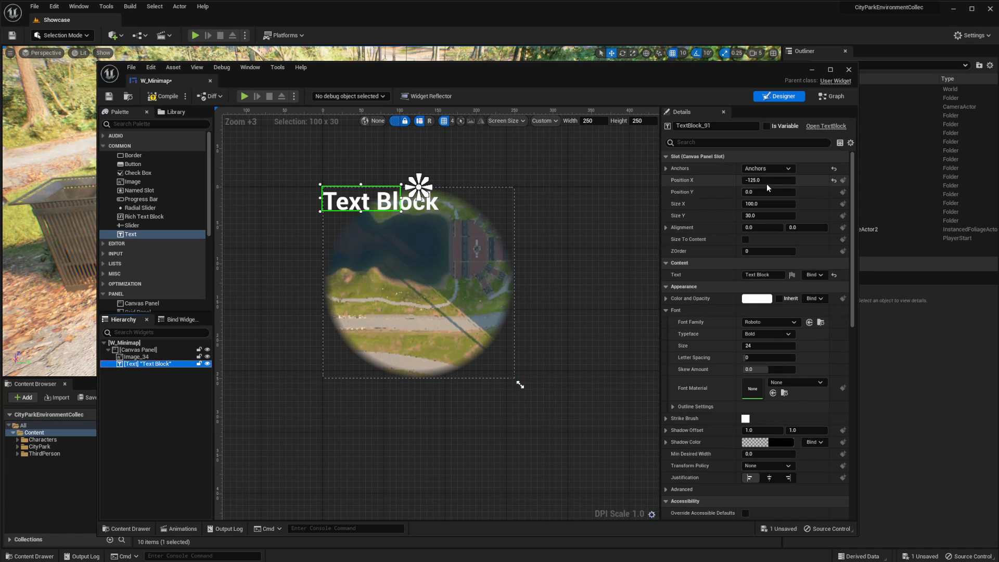
Centre the text block on its anchor with Position X 0 and a horizontal alignment of 0.5
{"action": "type", "text": "0"}
{"action": "key", "text": "Return"}
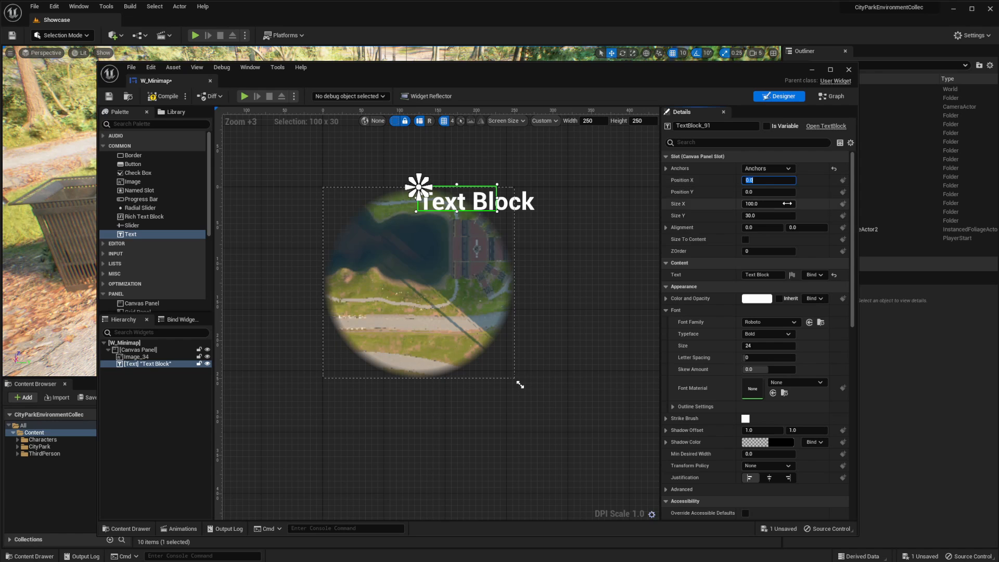
{"action": "left_click", "coordinate": [766, 227]}
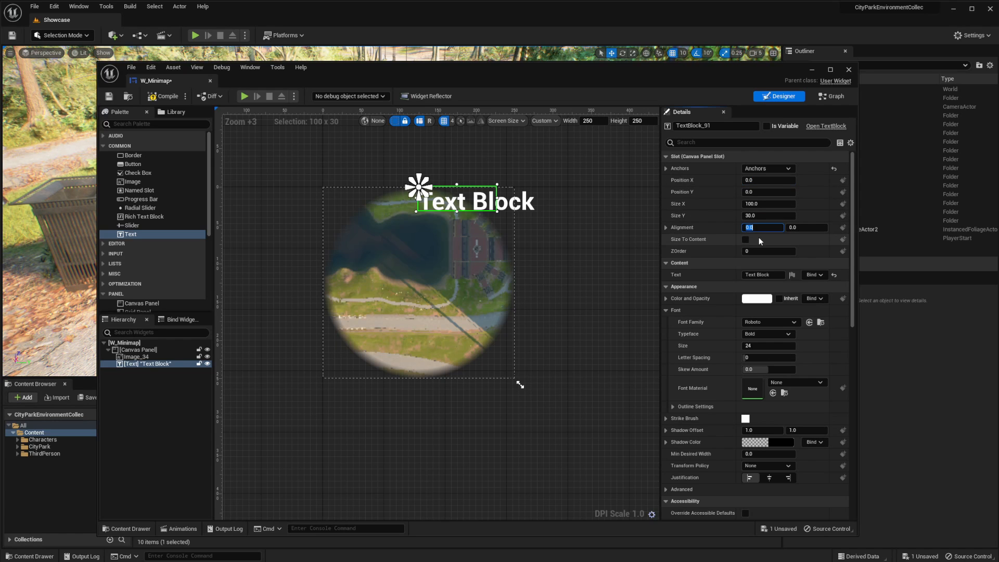
{"action": "type", "text": ".5"}
{"action": "key", "text": "Return"}
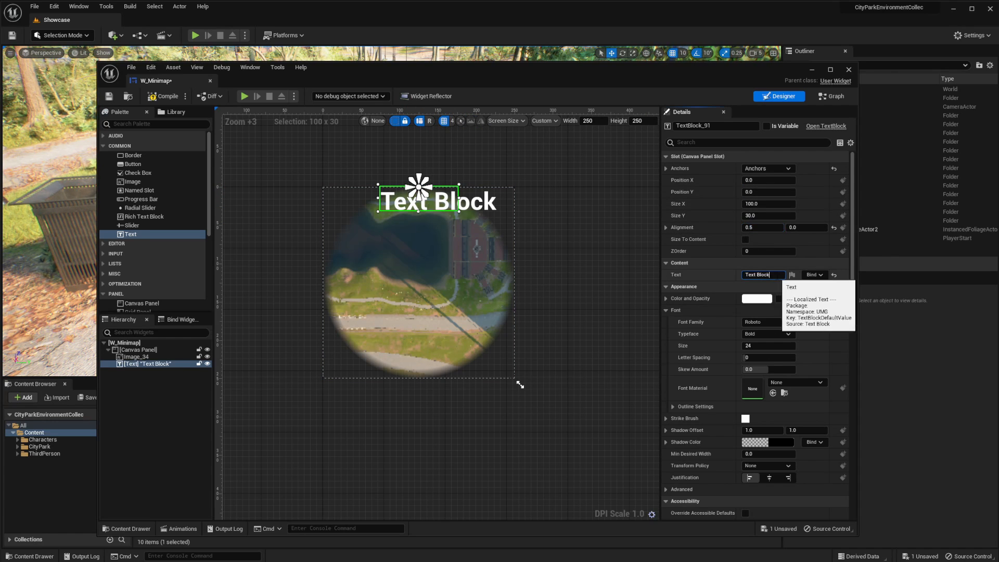
Change the text block's content to N, with font size 20 and centred justification
{"action": "left_click", "coordinate": [762, 275]}
{"action": "type", "text": "N"}
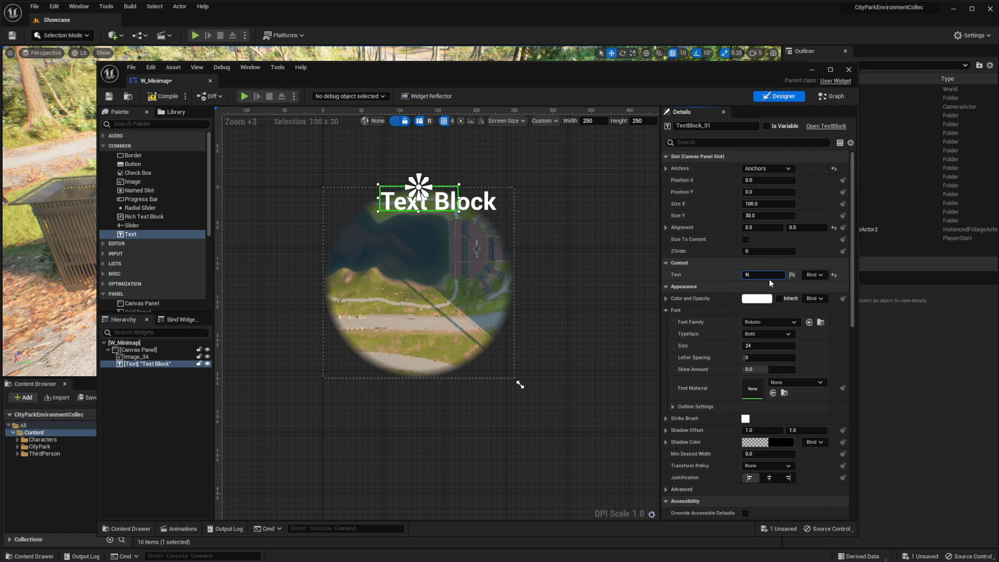
{"action": "left_click", "coordinate": [724, 271]}
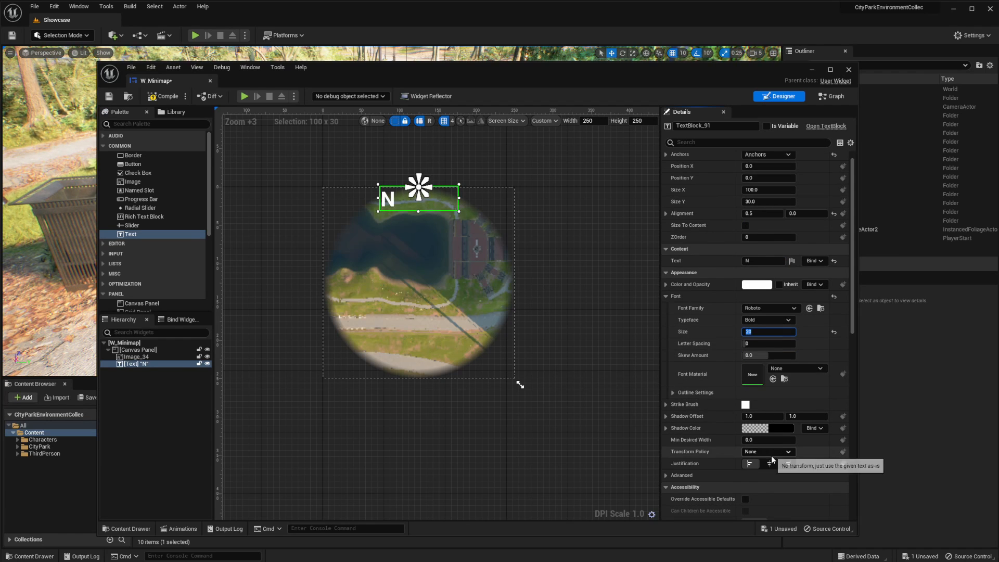
{"action": "left_click", "coordinate": [769, 478]}
{"action": "scroll", "coordinate": [783, 210], "scroll_direction": "down", "scroll_amount": 1}
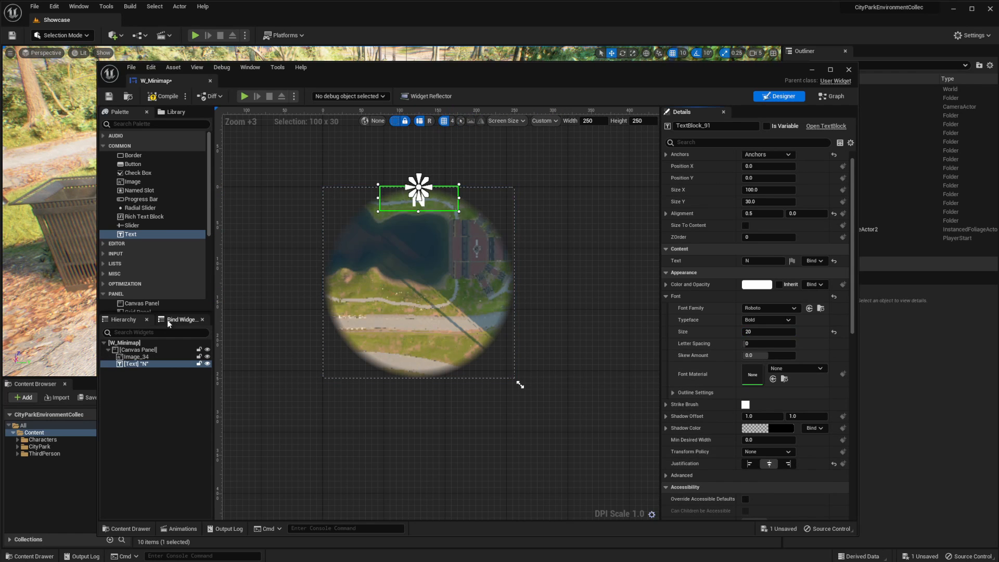
Add the circleMinimap texture from the Content folder to the Canvas Panel as a second image
{"action": "left_click_drag", "start_coordinate": [414, 71], "coordinate": [758, 80]}
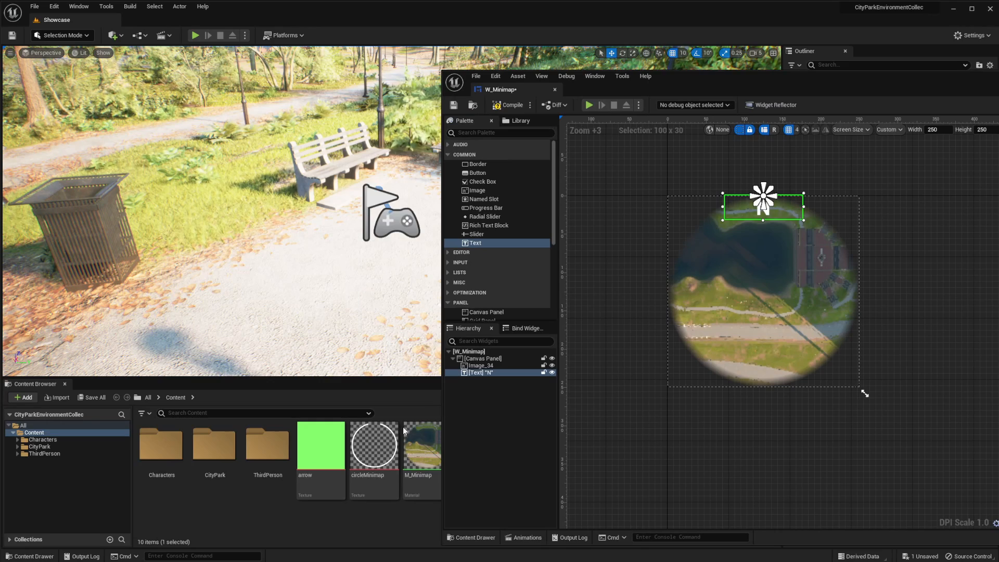
{"action": "left_click_drag", "start_coordinate": [374, 444], "coordinate": [485, 360]}
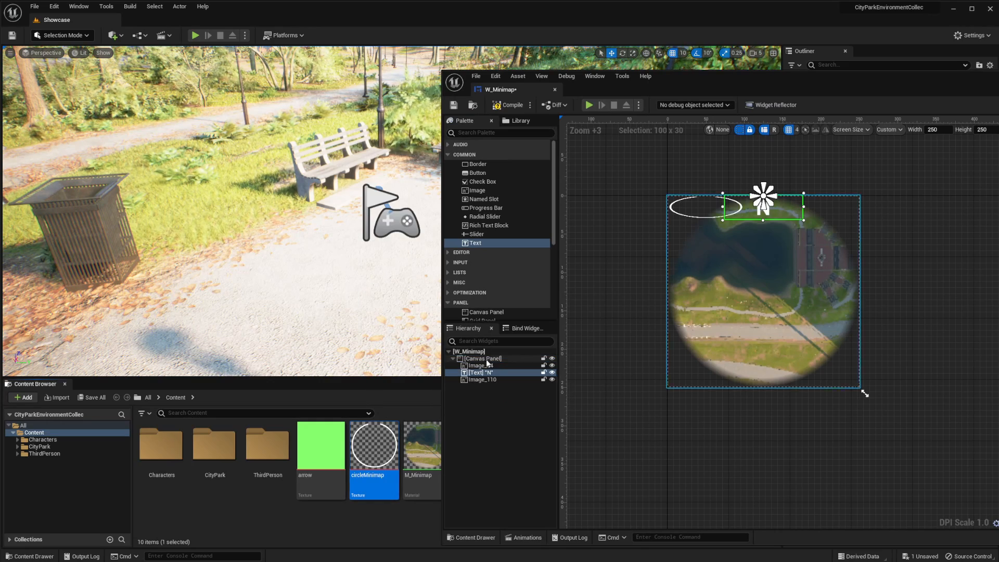
{"action": "left_click_drag", "start_coordinate": [848, 74], "coordinate": [616, 82]}
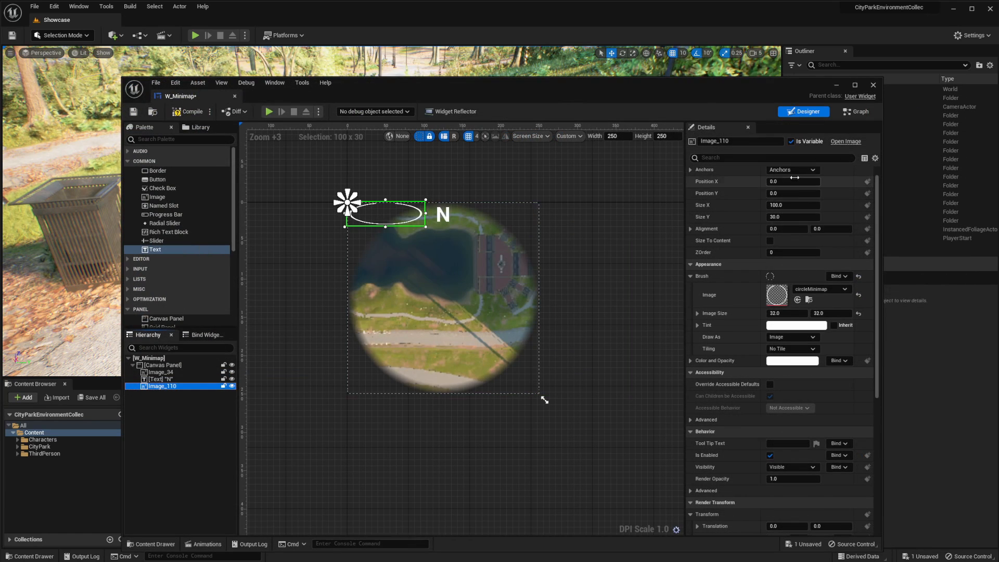
Anchor the circleMinimap image to stretch across the whole canvas and set its right and bottom offsets to 0
{"action": "left_click", "coordinate": [794, 170]}
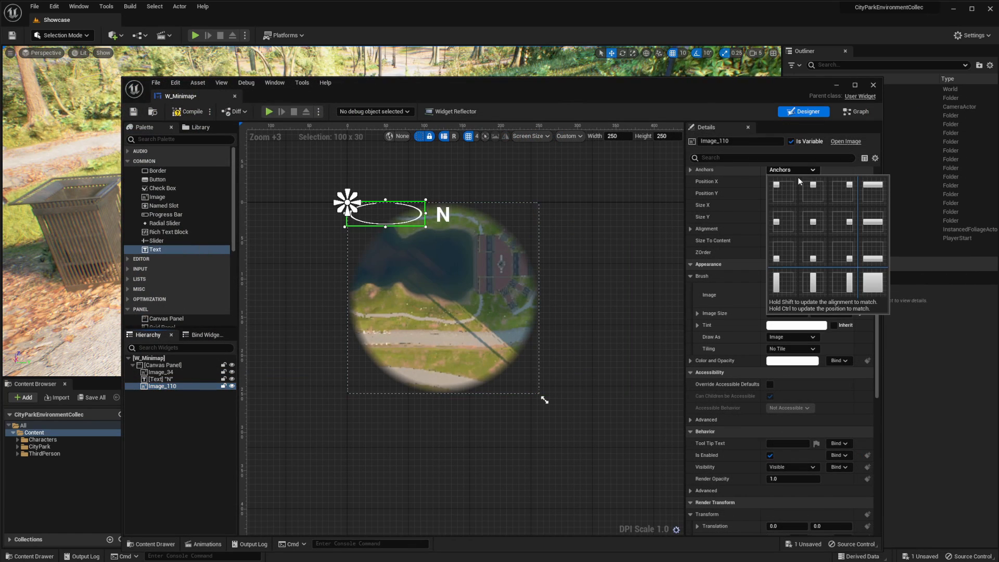
{"action": "left_click", "coordinate": [871, 284]}
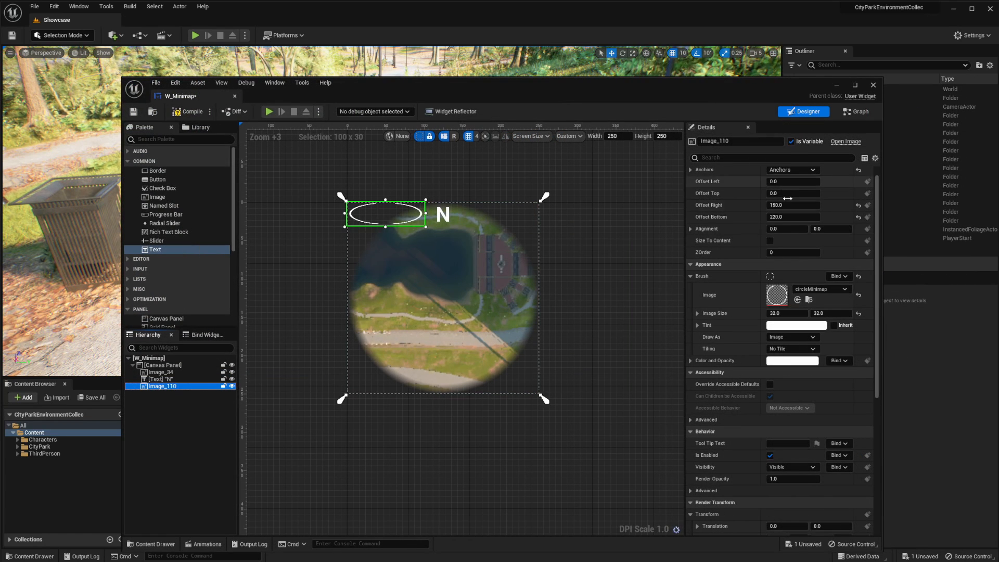
{"action": "left_click", "coordinate": [791, 181]}
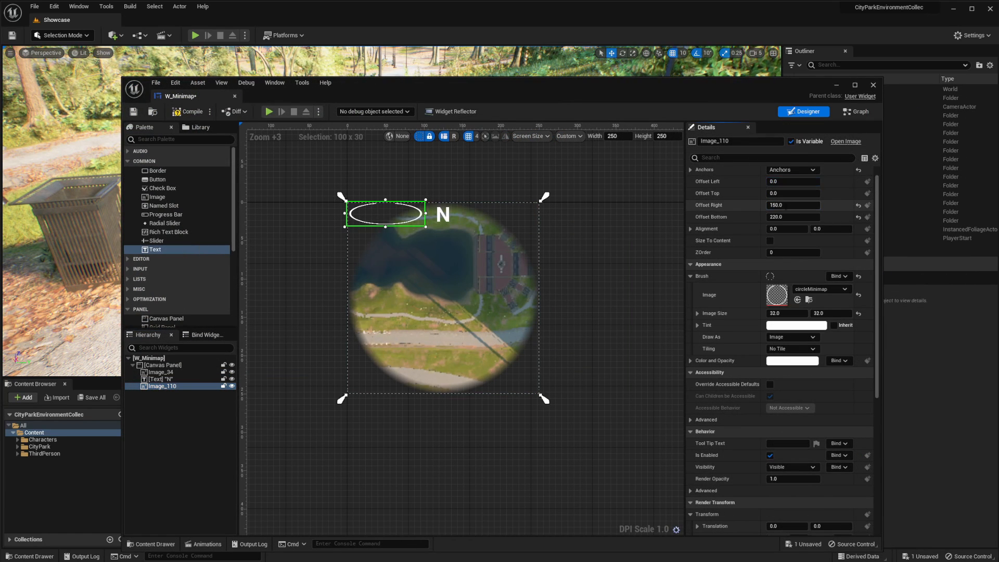
{"action": "left_click", "coordinate": [807, 205]}
{"action": "type", "text": "0"}
{"action": "key", "text": "Return"}
{"action": "key", "text": "Tab"}
{"action": "type", "text": "0"}
{"action": "key", "text": "Return"}
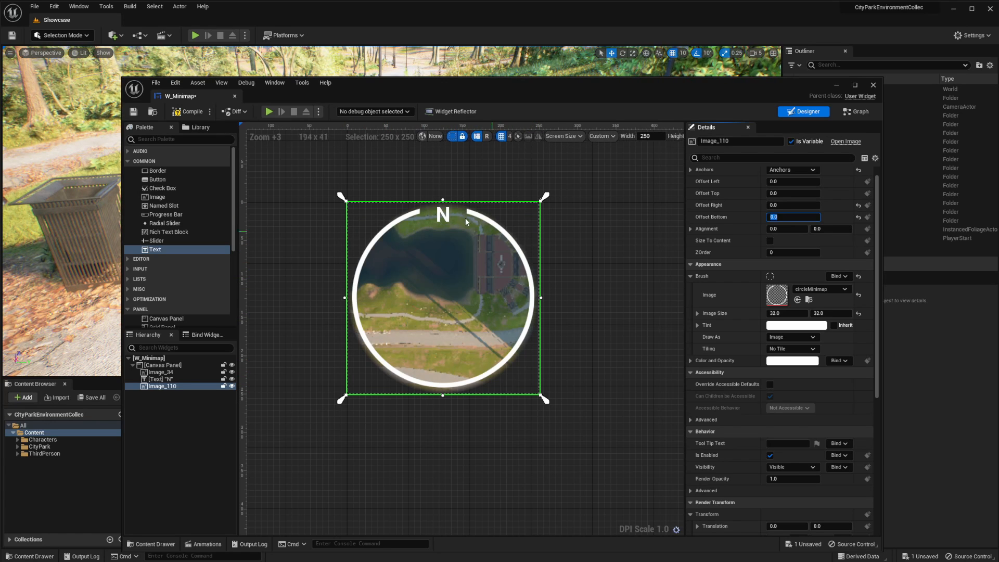
Rename the root Canvas Panel to Panel and make it a variable
{"action": "left_click", "coordinate": [177, 365]}
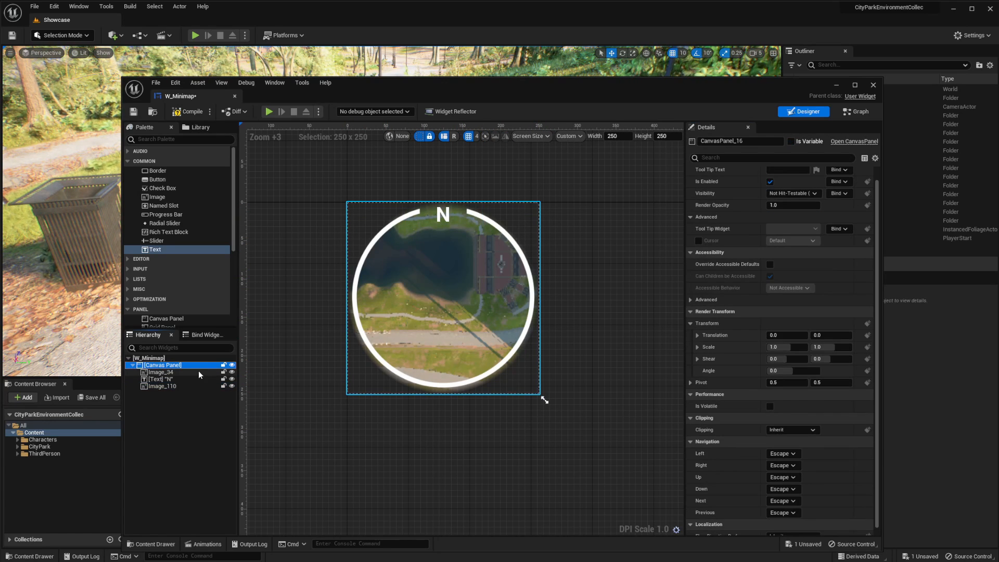
{"action": "key", "text": "ctrl+s"}
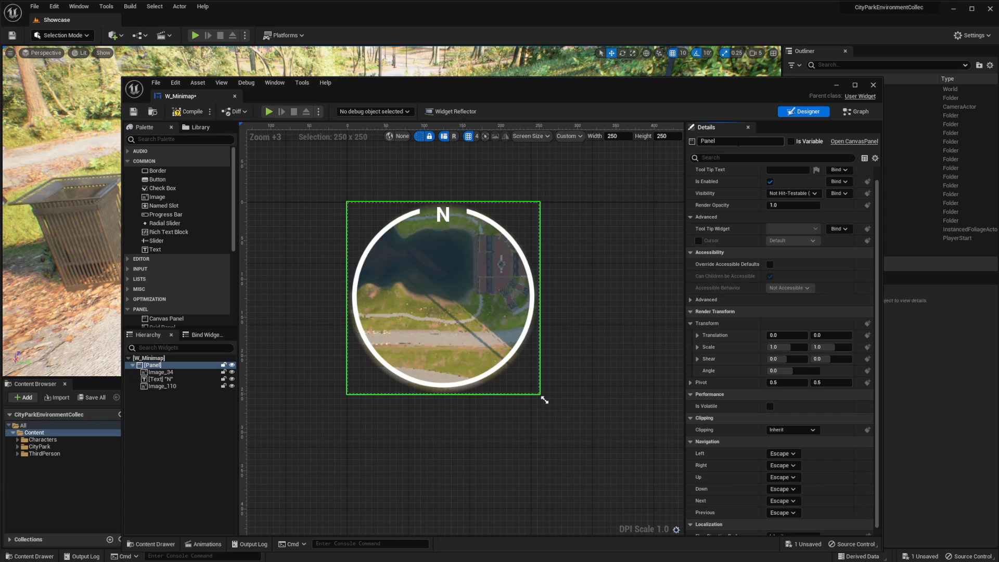
{"action": "left_click", "coordinate": [794, 140]}
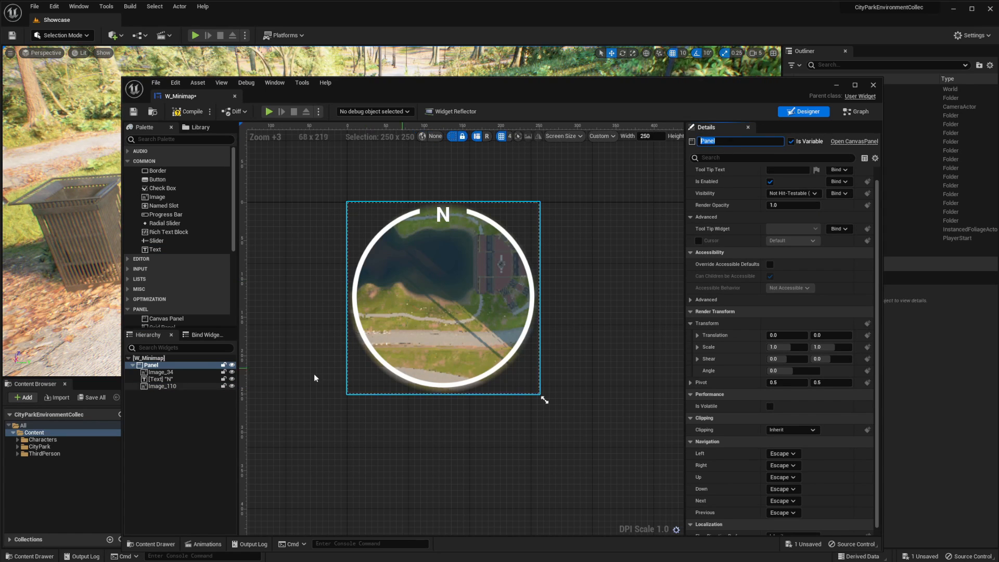
{"action": "left_click", "coordinate": [193, 366]}
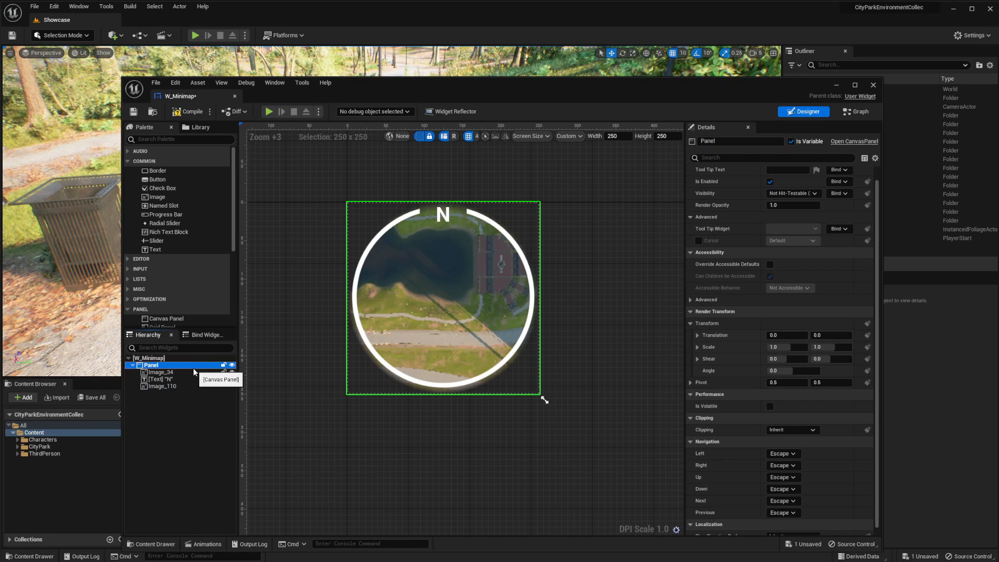
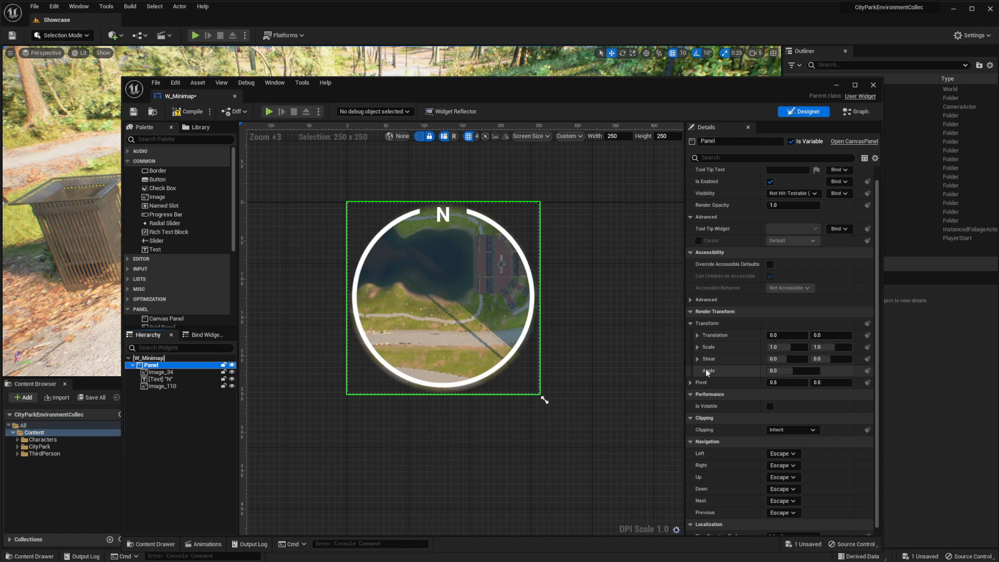
Try out the Panel's render transform angle and reset it to 0
{"action": "mouse_move", "coordinate": [786, 371]}
{"action": "left_mouse_down"}
{"action": "mouse_move", "coordinate": [833, 371]}
{"action": "mouse_move", "coordinate": [763, 371]}
{"action": "mouse_move", "coordinate": [800, 370]}
{"action": "mouse_move", "coordinate": [775, 370]}
{"action": "left_mouse_up"}
{"action": "left_click", "coordinate": [782, 371]}
{"action": "type", "text": "0"}
{"action": "key", "text": "Return"}
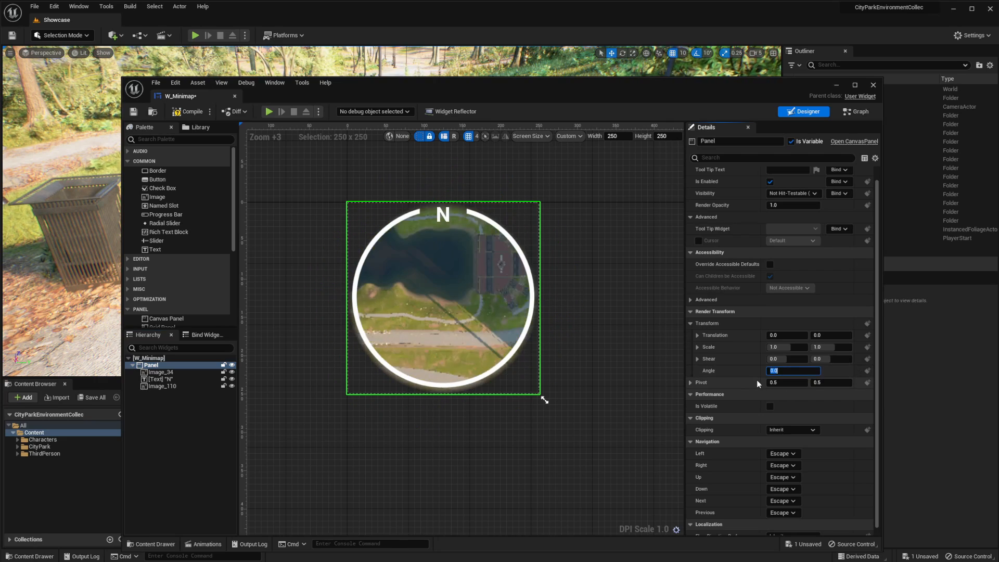
{"action": "left_click_drag", "start_coordinate": [497, 78], "coordinate": [703, 110]}
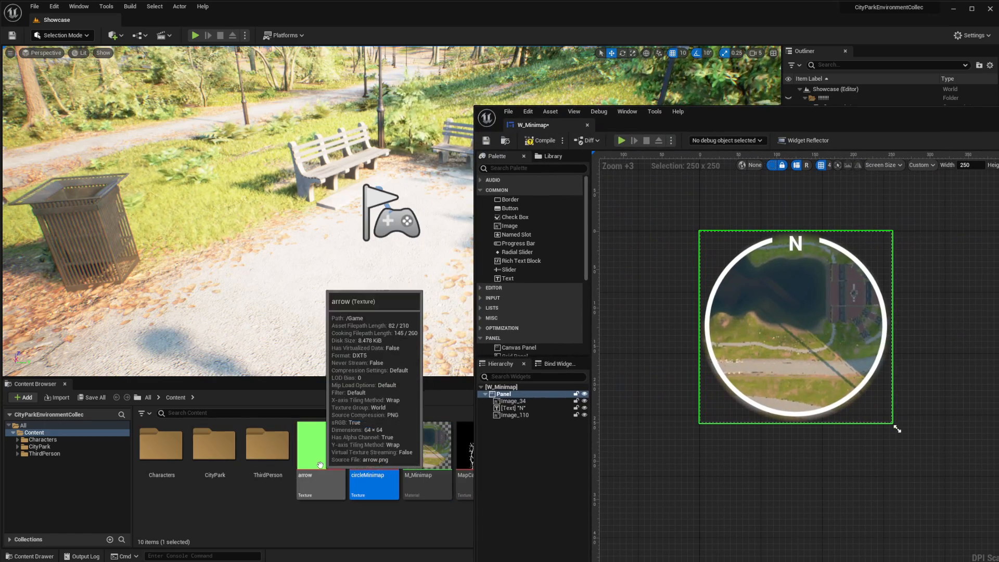
{"action": "left_click_drag", "start_coordinate": [772, 114], "coordinate": [414, 96]}
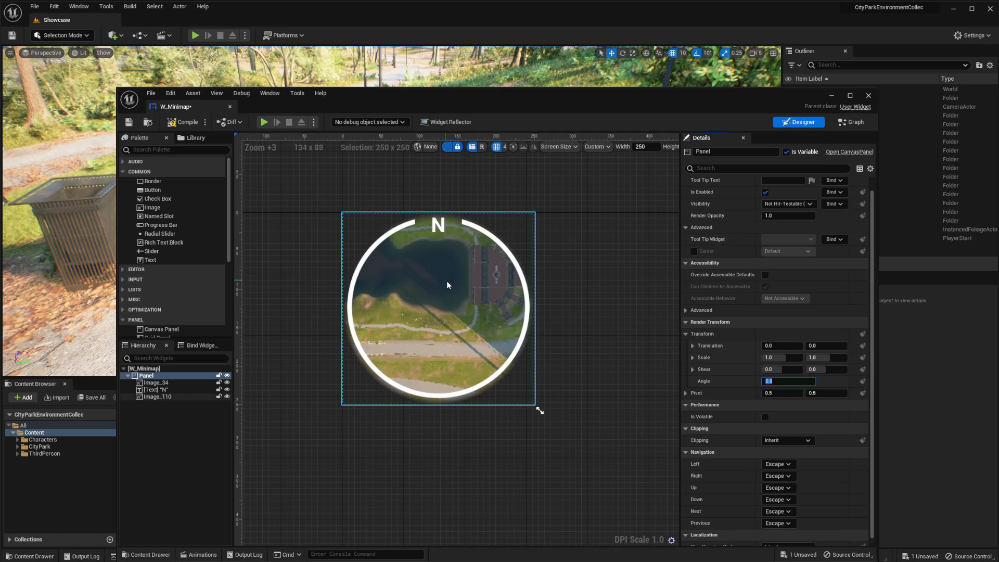
{"action": "mouse_move", "coordinate": [509, 94]}
{"action": "left_mouse_down"}
{"action": "mouse_move", "coordinate": [498, 88]}
{"action": "mouse_move", "coordinate": [521, 99]}
{"action": "left_mouse_up"}
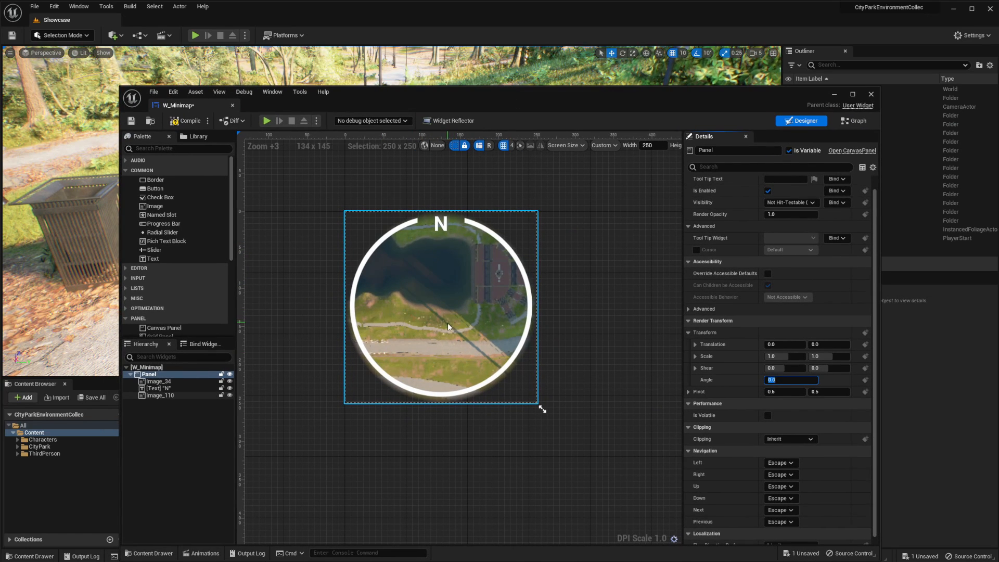
Save the W_Minimap widget blueprint and close its editor
{"action": "key", "text": "ctrl+s"}
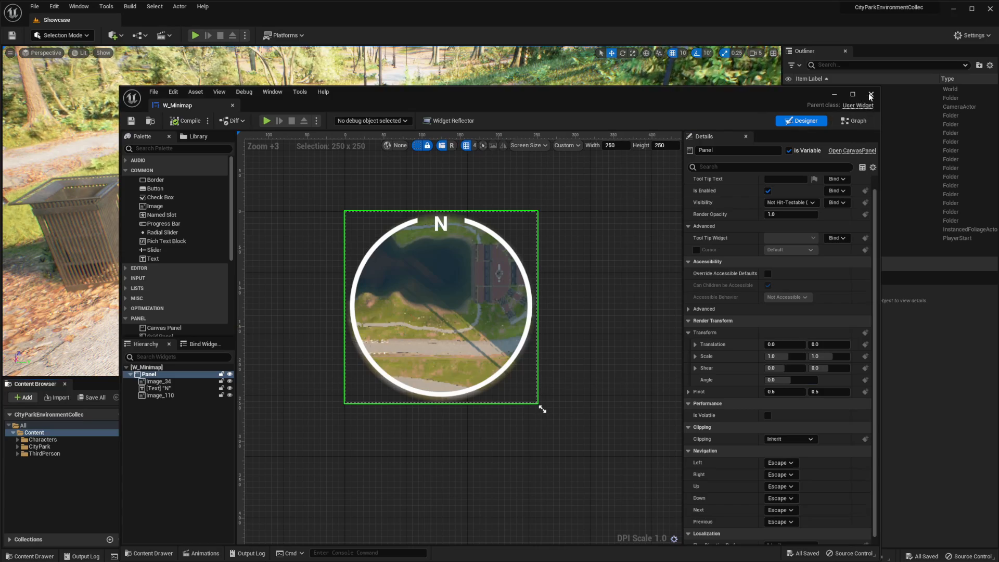
{"action": "left_click", "coordinate": [870, 94]}
Create a Widget Blueprint based on User Widget in the Content folder and name it W_HUD
{"action": "right_click", "coordinate": [711, 457]}
{"action": "mouse_move", "coordinate": [733, 445]}
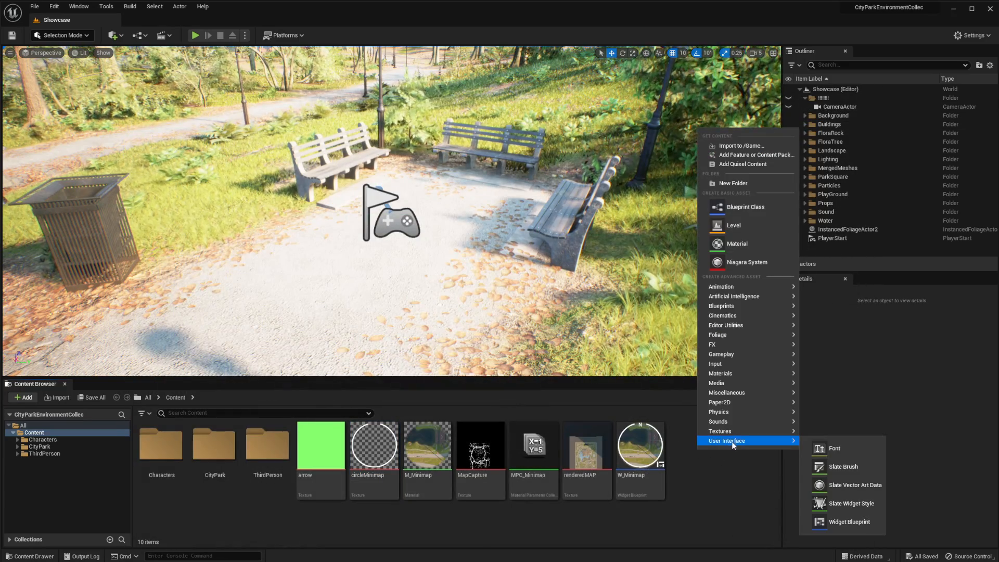
{"action": "left_click", "coordinate": [837, 522]}
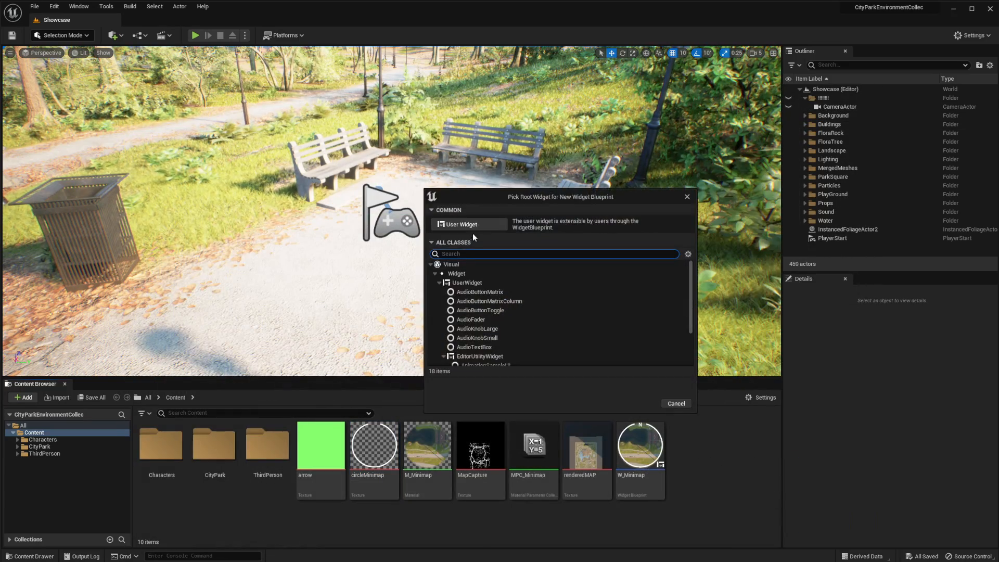
{"action": "left_click", "coordinate": [471, 227]}
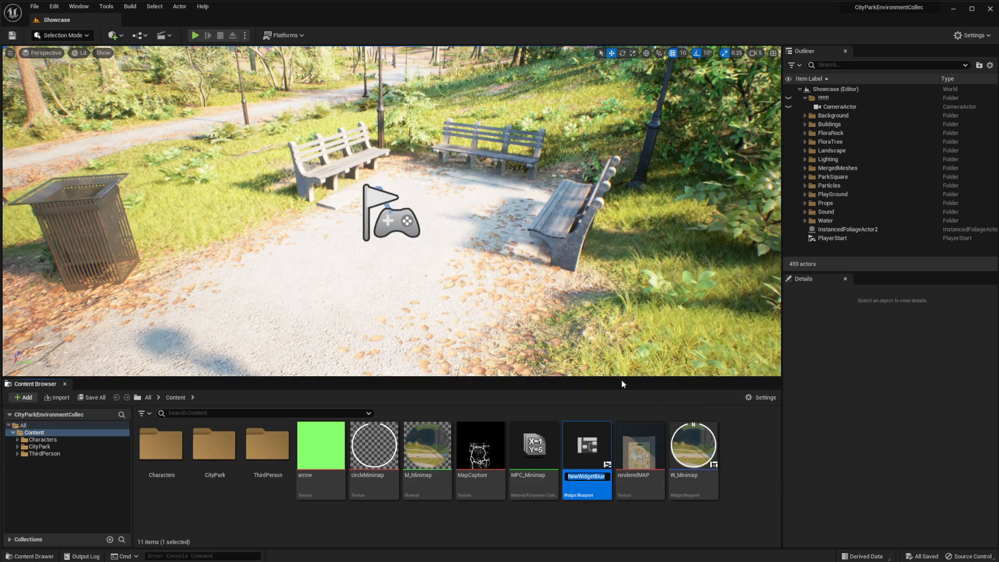
{"action": "type", "text": "W_"}
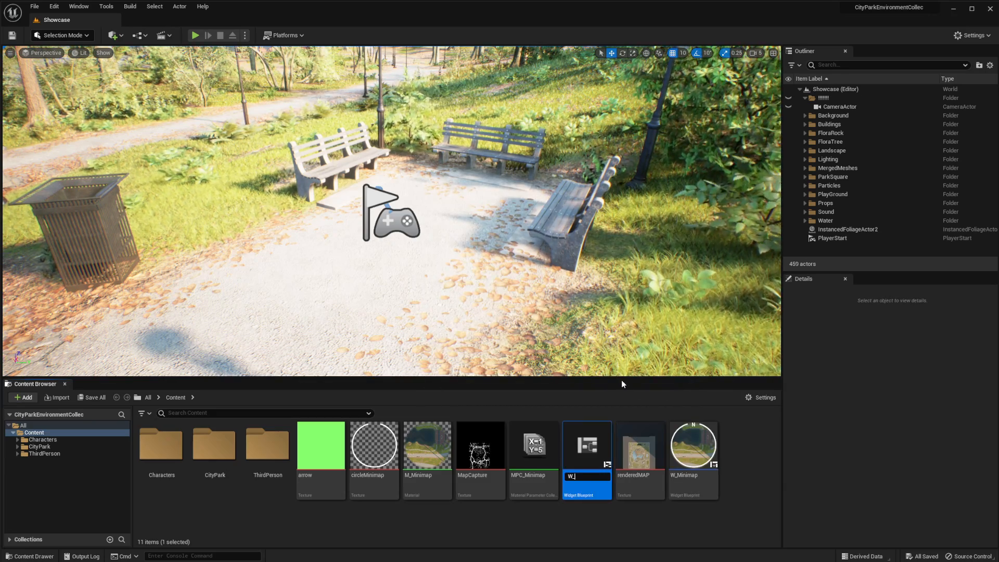
{"action": "type", "text": "HUD"}
{"action": "key", "text": "Return"}
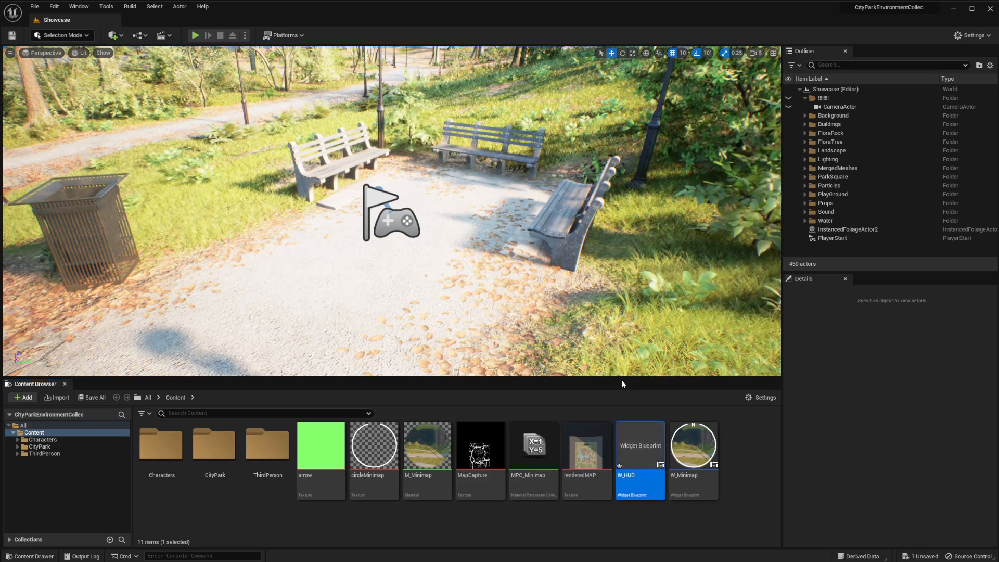
Open the W_HUD widget and add a Canvas Panel as its root
{"action": "double_click", "coordinate": [638, 446]}
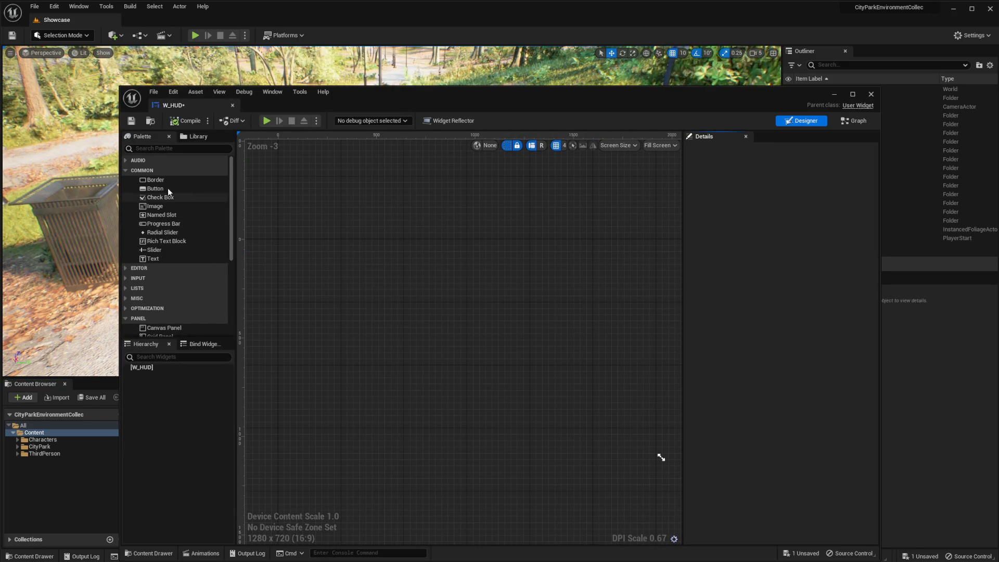
{"action": "scroll", "coordinate": [171, 215], "scroll_direction": "down", "scroll_amount": 3}
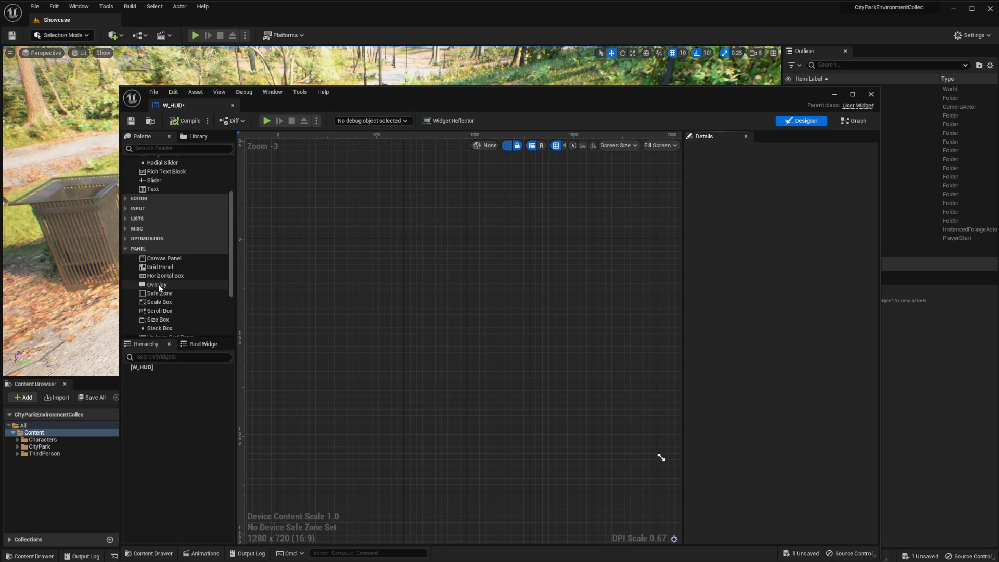
{"action": "left_click_drag", "start_coordinate": [157, 258], "coordinate": [149, 367]}
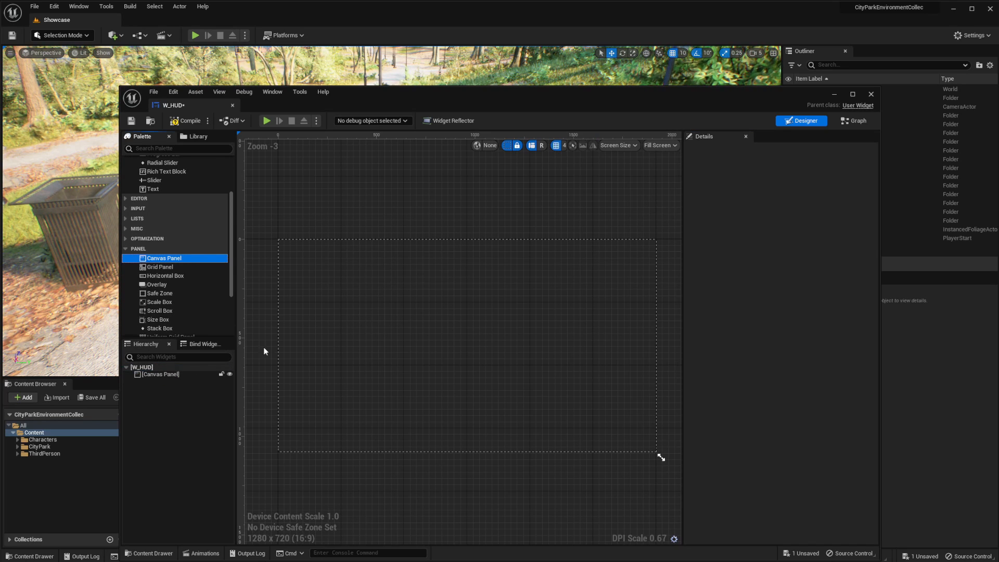
Add the user-created W_Minimap widget to the Canvas Panel of W_HUD
{"action": "scroll", "coordinate": [140, 328], "scroll_direction": "down", "scroll_amount": 3}
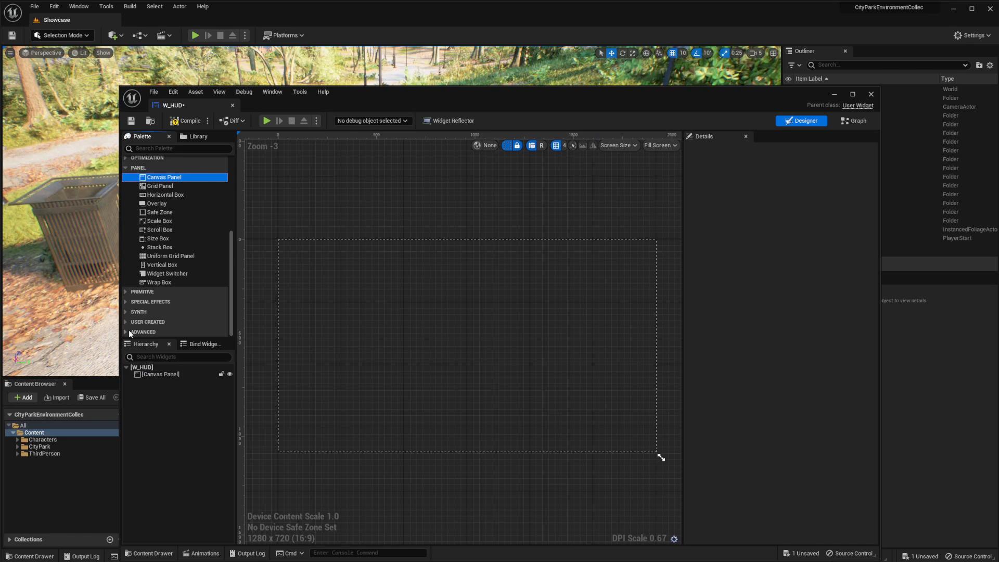
{"action": "left_click", "coordinate": [126, 323]}
{"action": "scroll", "coordinate": [164, 295], "scroll_direction": "down", "scroll_amount": 4}
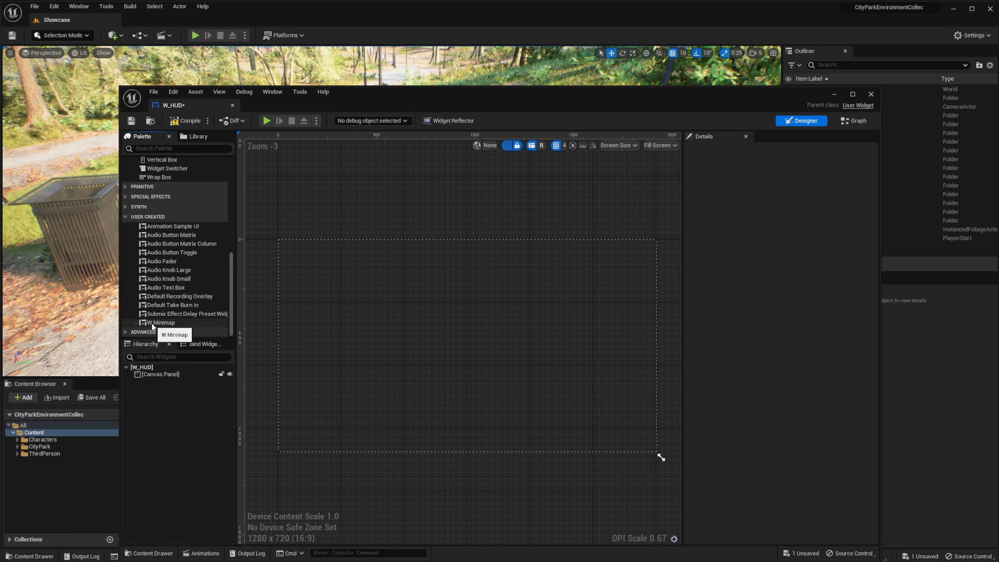
{"action": "left_click_drag", "start_coordinate": [151, 323], "coordinate": [159, 373]}
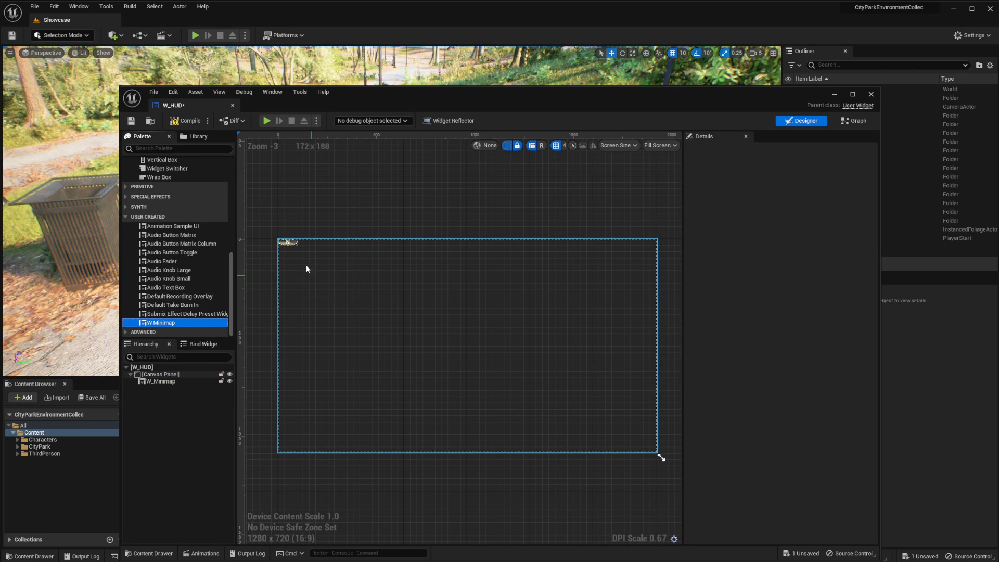
Set the W_Minimap widget's size to 250 by 250
{"action": "left_click", "coordinate": [291, 242]}
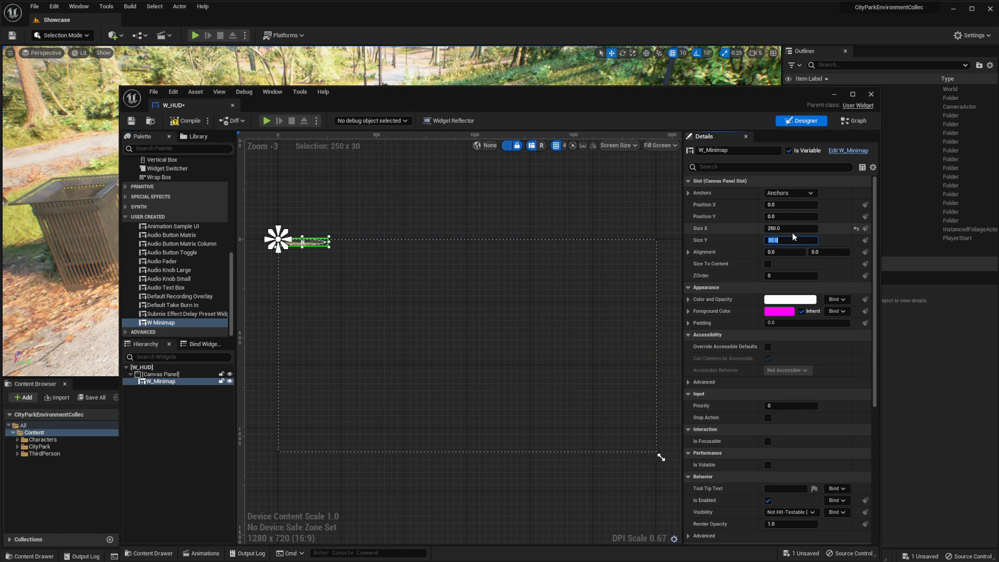
{"action": "type", "text": "250"}
{"action": "key", "text": "Return"}
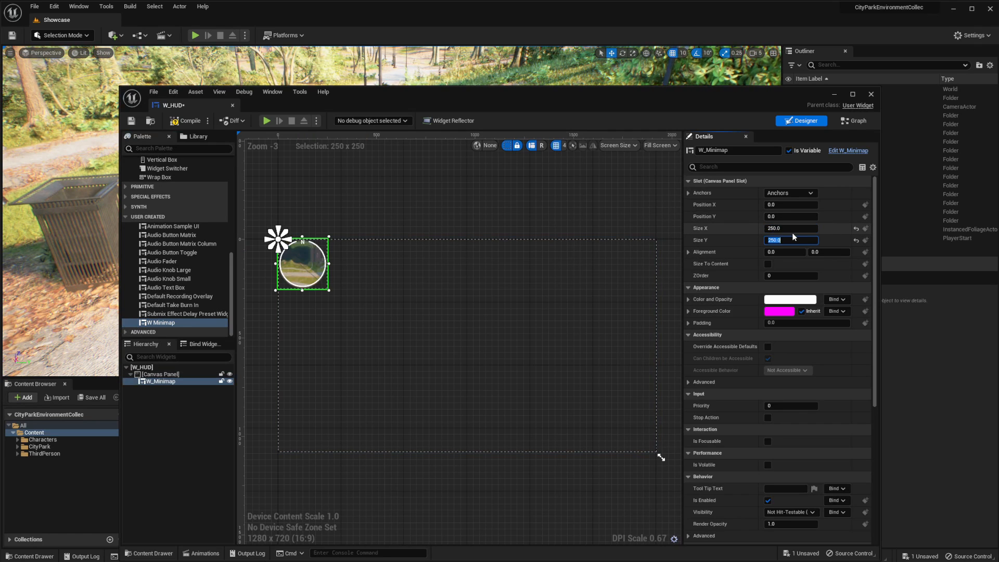
Anchor W_Minimap to the canvas's bottom-left corner, with Position Y 0 and Y alignment 1
{"action": "left_click", "coordinate": [782, 192]}
{"action": "left_click", "coordinate": [778, 278]}
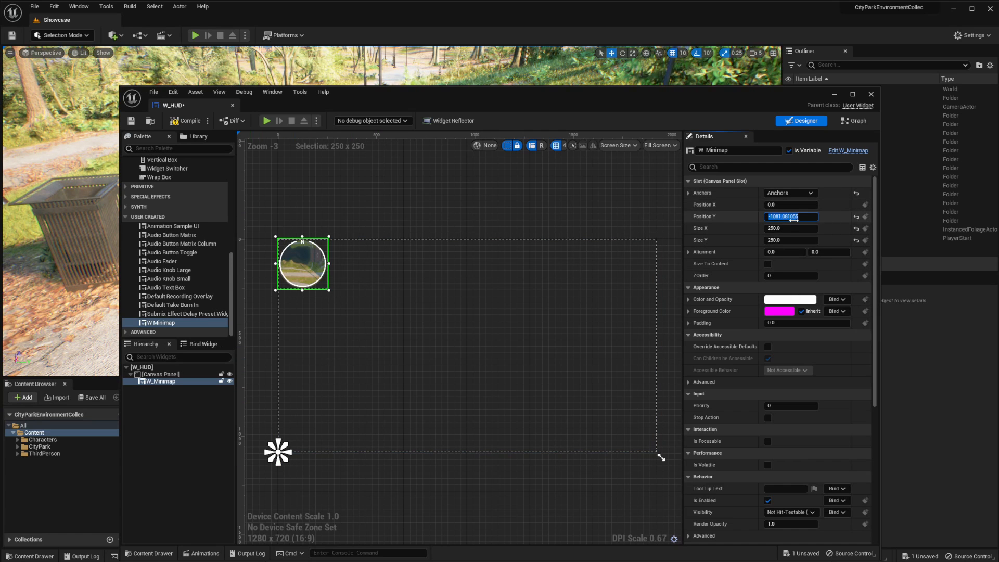
{"action": "type", "text": "0"}
{"action": "key", "text": "Return"}
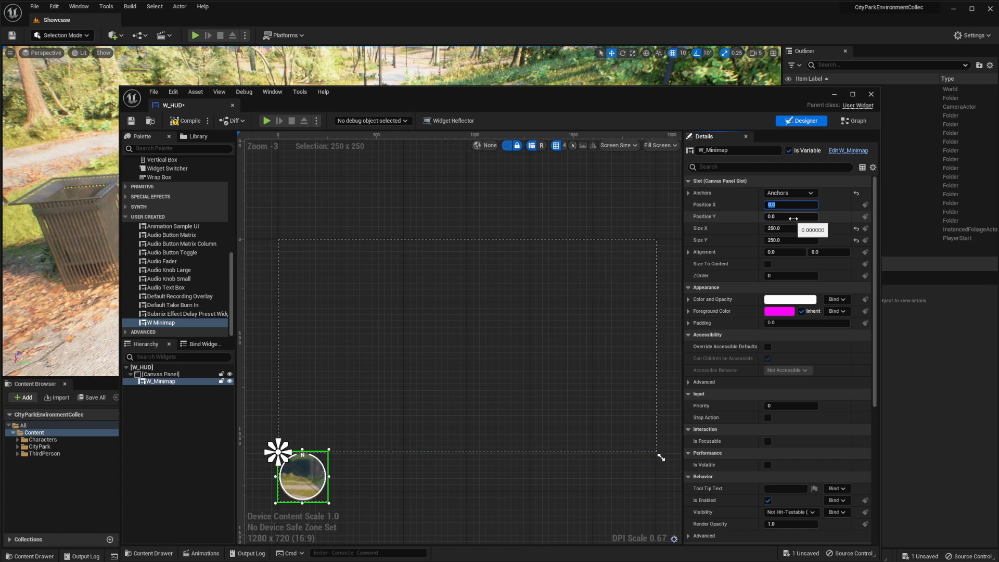
{"action": "left_click", "coordinate": [826, 253]}
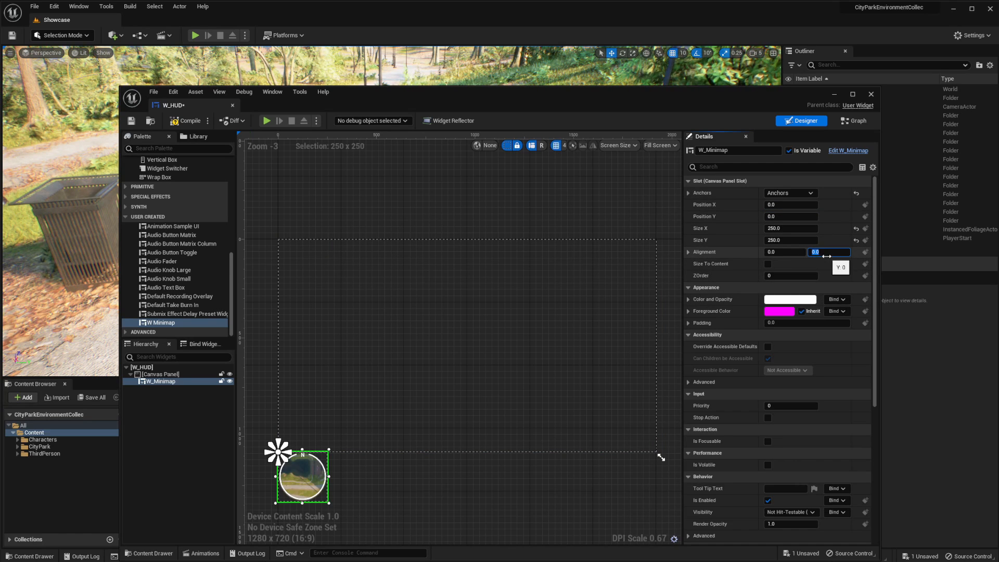
{"action": "type", "text": "1"}
{"action": "key", "text": "Return"}
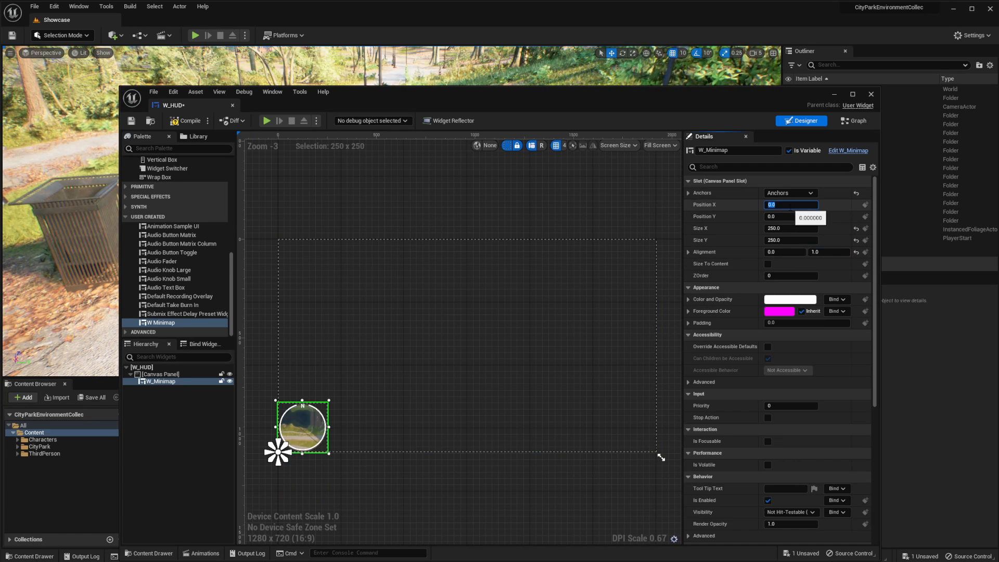
Offset W_Minimap from the canvas corner with Position X 50 and Position Y -50
{"action": "type", "text": "50"}
{"action": "key", "text": "Return"}
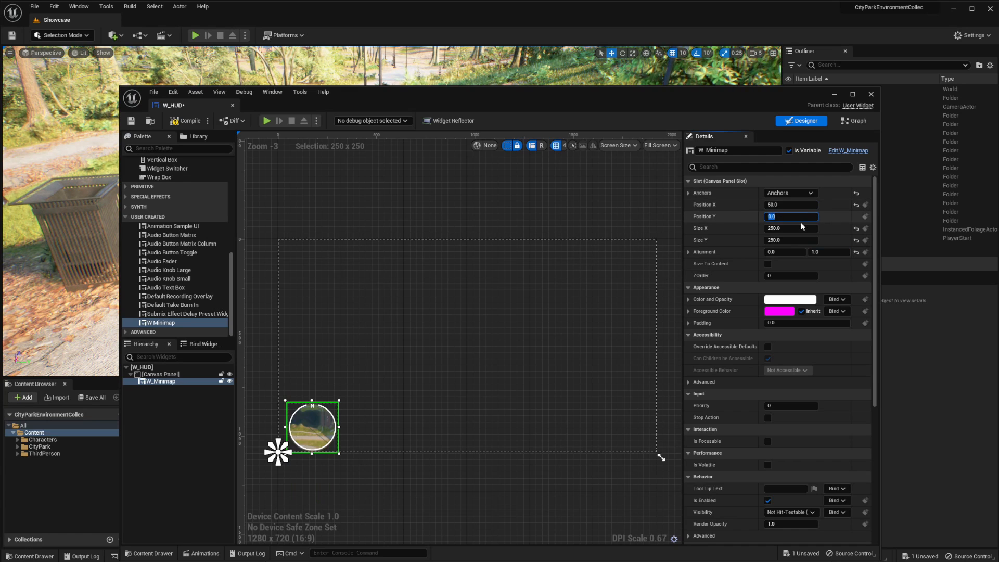
{"action": "type", "text": "-50"}
{"action": "key", "text": "Return"}
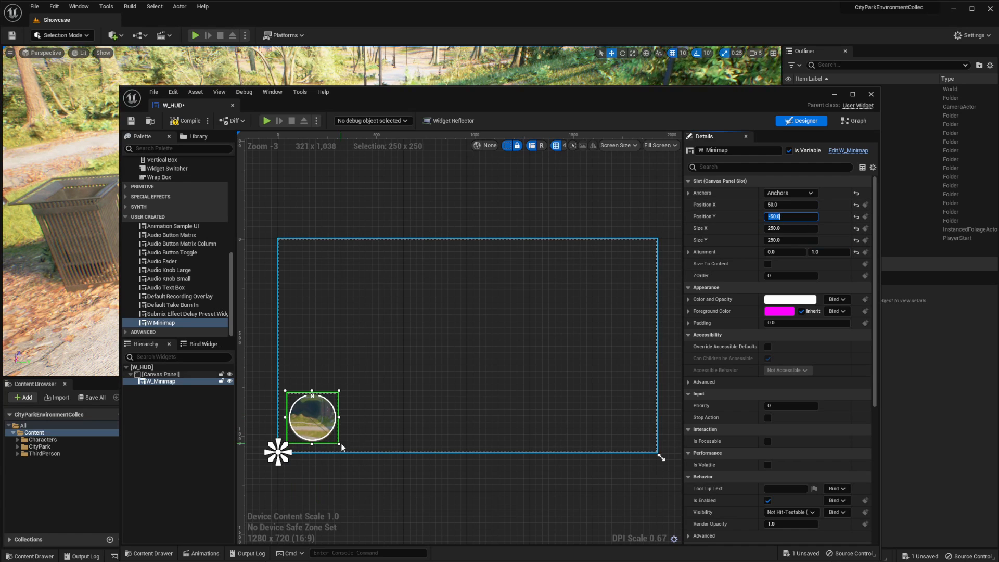
Add the arrow texture from the Content folder to the W_HUD Canvas Panel as an image
{"action": "left_click_drag", "start_coordinate": [494, 96], "coordinate": [818, 100]}
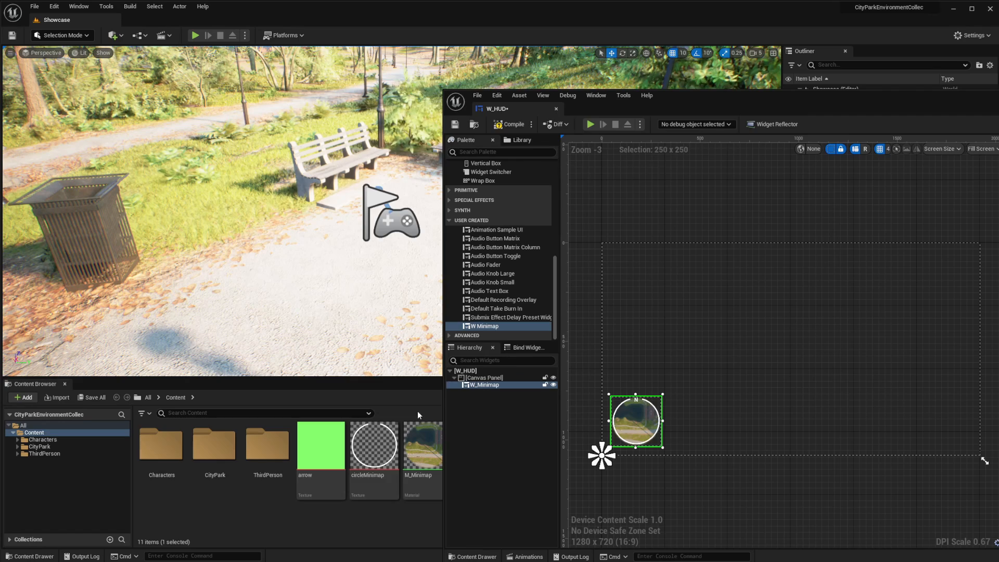
{"action": "left_click_drag", "start_coordinate": [320, 445], "coordinate": [487, 378]}
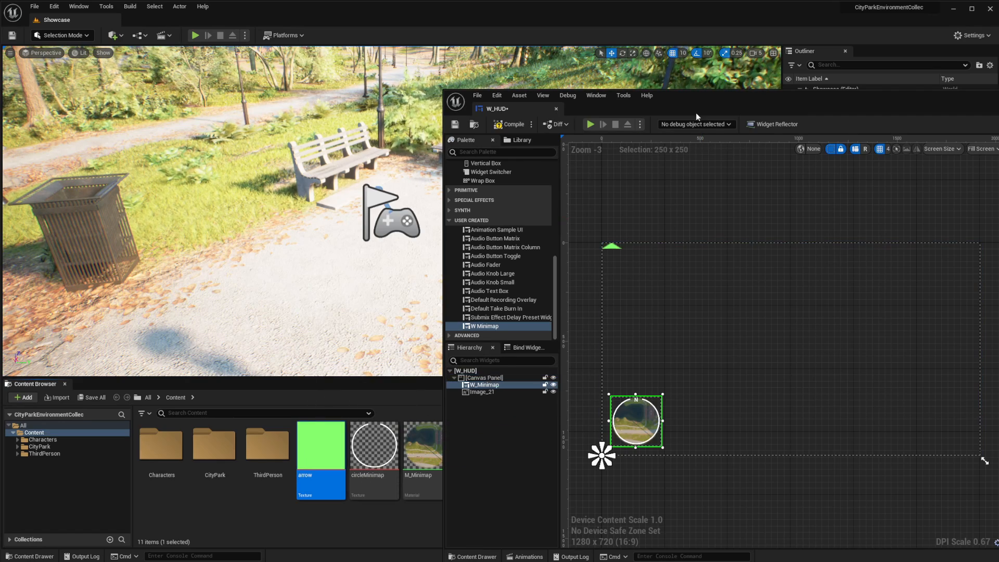
{"action": "left_click_drag", "start_coordinate": [706, 102], "coordinate": [422, 107]}
Anchor the arrow image to the bottom-left corner of the canvas
{"action": "left_click", "coordinate": [821, 204]}
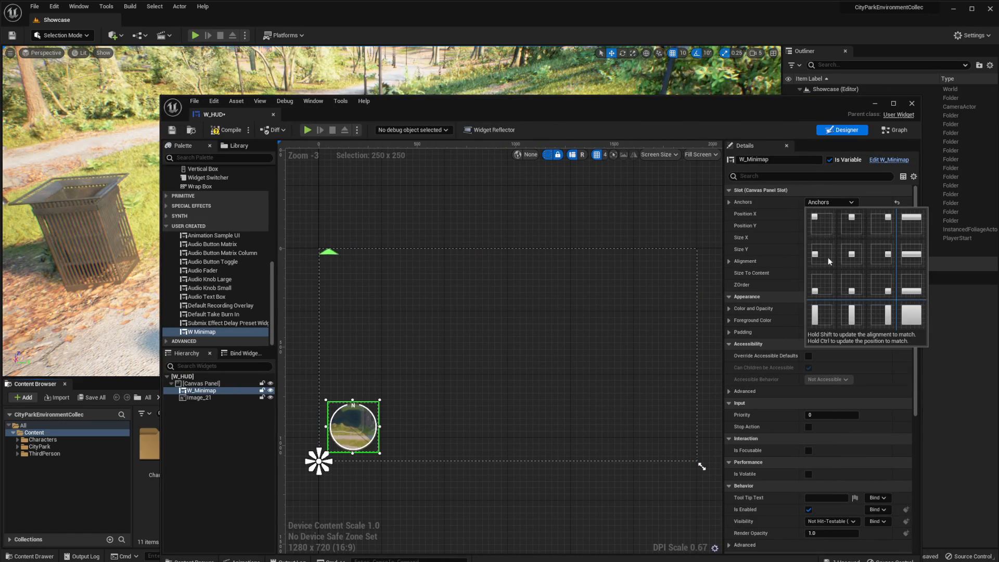
{"action": "left_click", "coordinate": [820, 292]}
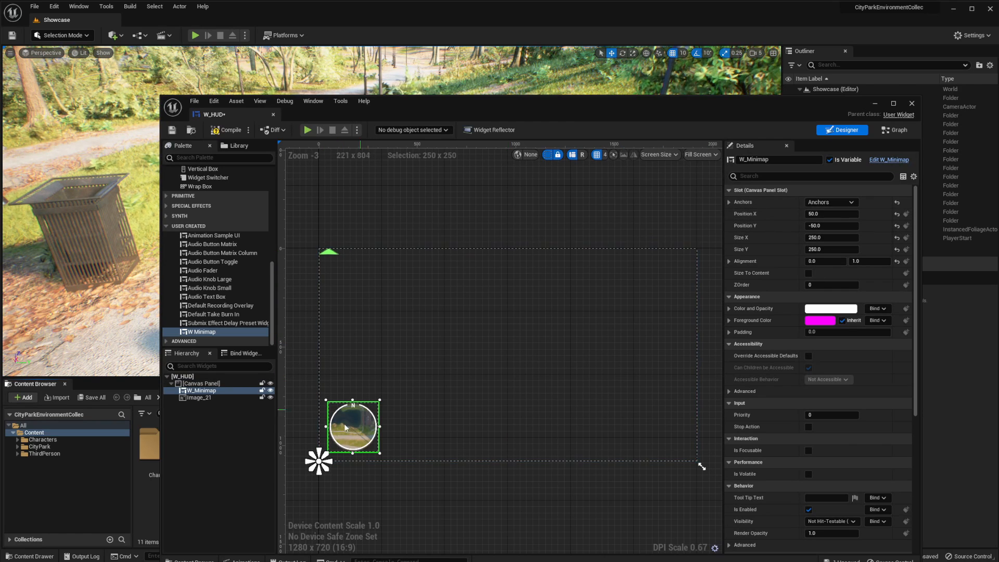
{"action": "left_click", "coordinate": [210, 399]}
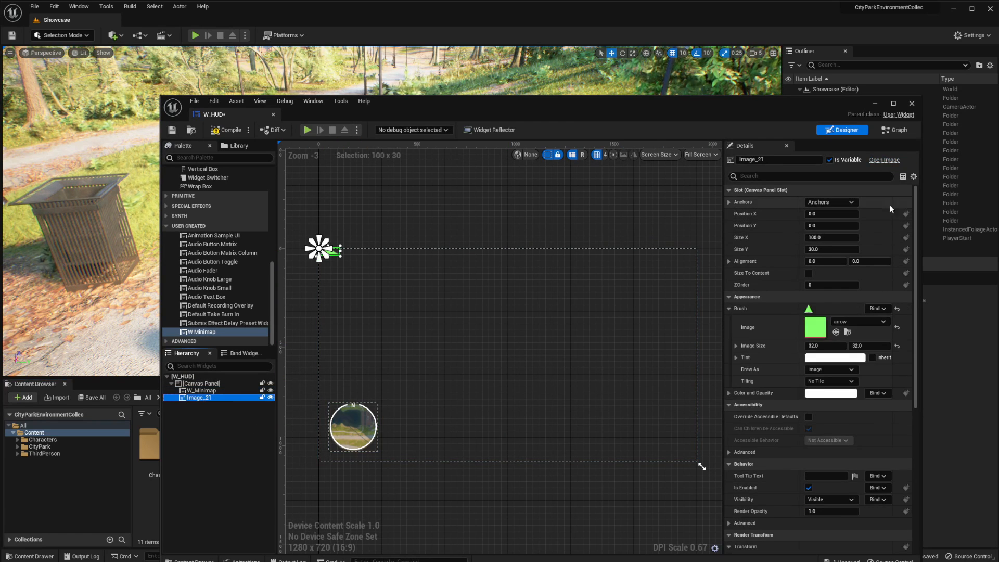
{"action": "left_click", "coordinate": [825, 203]}
{"action": "left_click", "coordinate": [820, 292]}
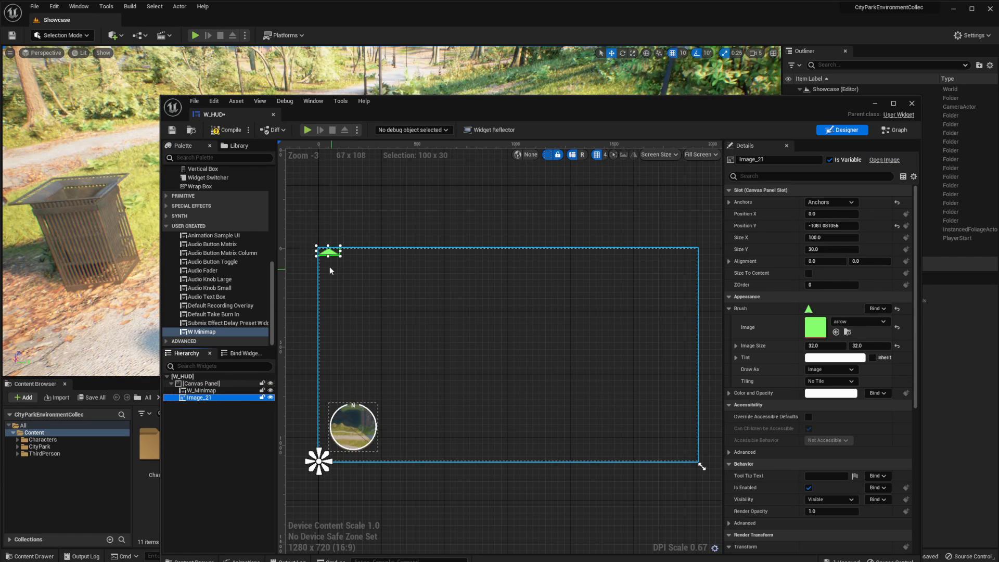
Centre the arrow image on the minimap with alignment 0.5, 0.5 and position X 175, Y -175
{"action": "left_click", "coordinate": [820, 226]}
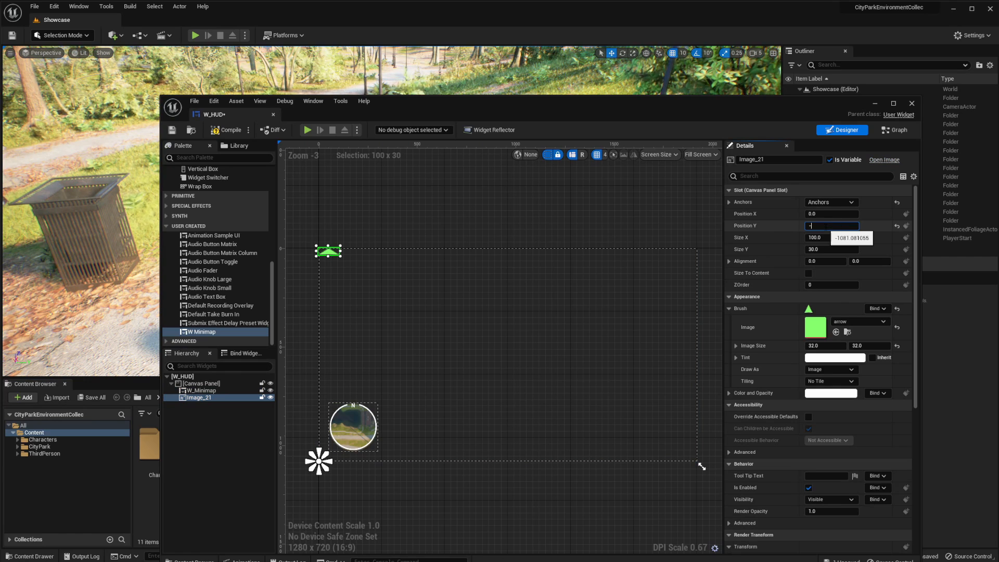
{"action": "key", "text": "Tab"}
{"action": "key", "text": "Tab"}
{"action": "key", "text": "Tab"}
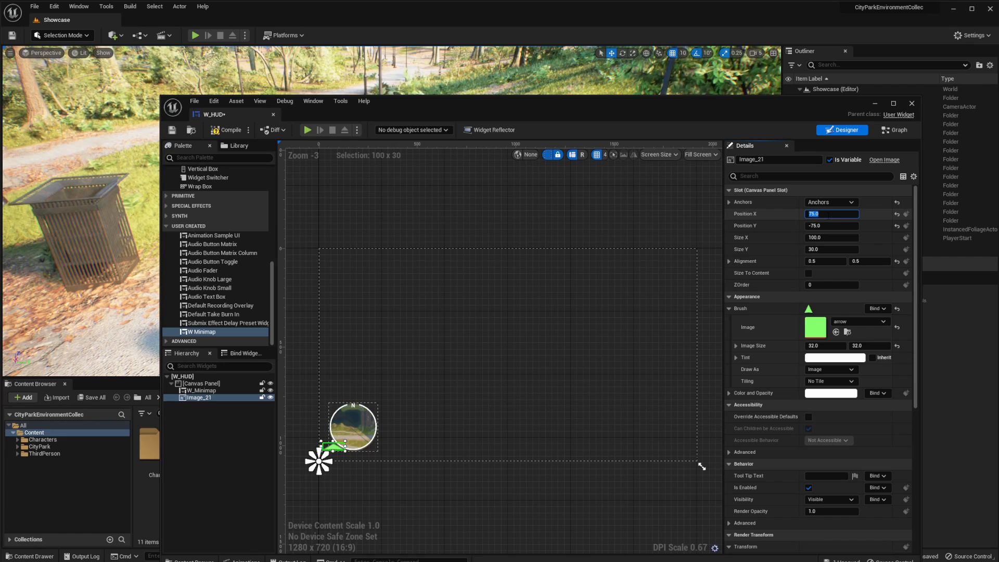
{"action": "left_click", "coordinate": [807, 225]}
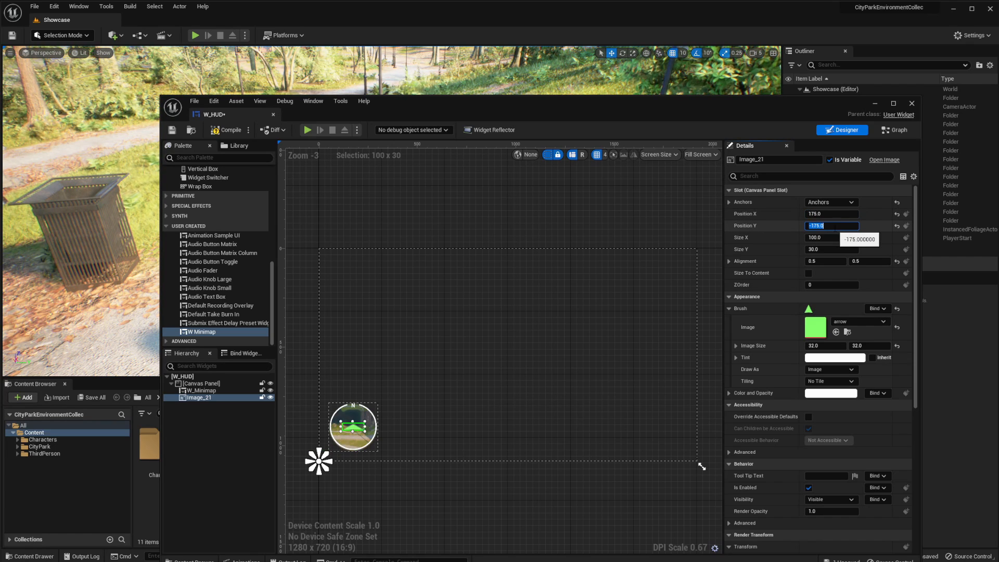
Resize the arrow image on the minimap to Size X 20 and Size Y 25
{"action": "scroll", "coordinate": [360, 444], "scroll_direction": "up", "scroll_amount": 6}
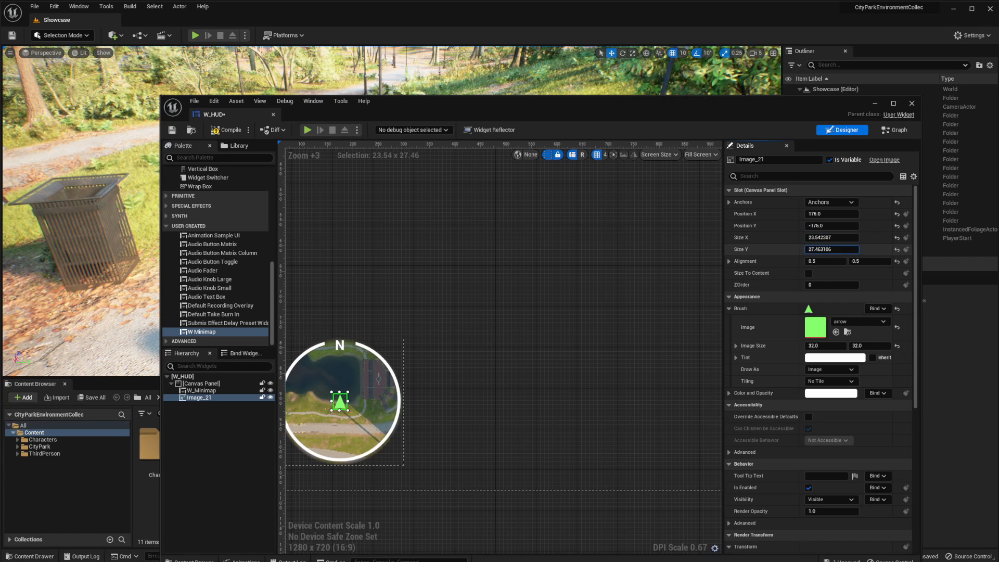
{"action": "left_click_drag", "start_coordinate": [826, 250], "coordinate": [825, 250]}
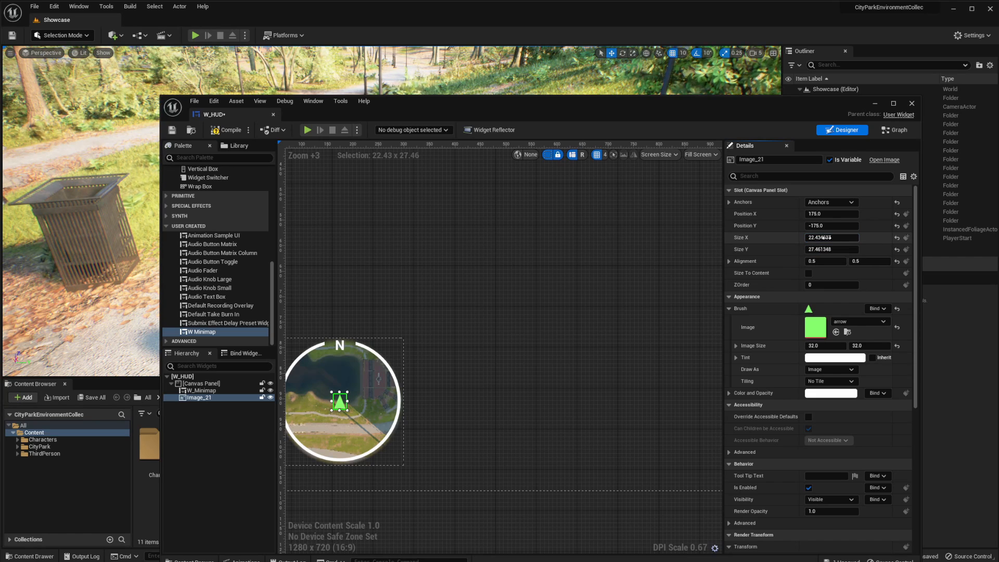
{"action": "left_click", "coordinate": [841, 243]}
{"action": "type", "text": "20"}
{"action": "key", "text": "Tab"}
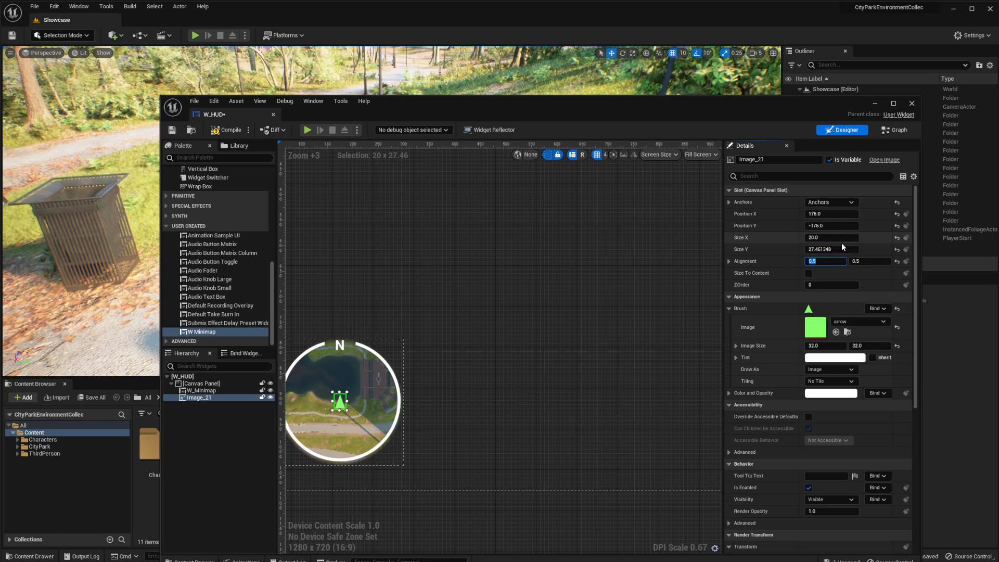
{"action": "key", "text": "Return"}
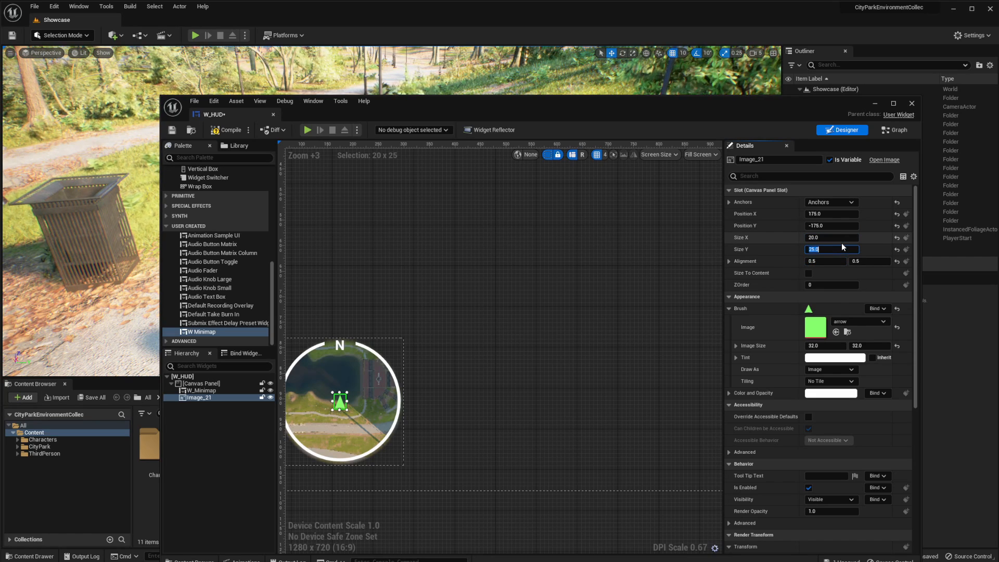
{"action": "scroll", "coordinate": [458, 377], "scroll_direction": "down", "scroll_amount": 1}
{"action": "right_click_drag", "start_coordinate": [462, 383], "coordinate": [555, 351]}
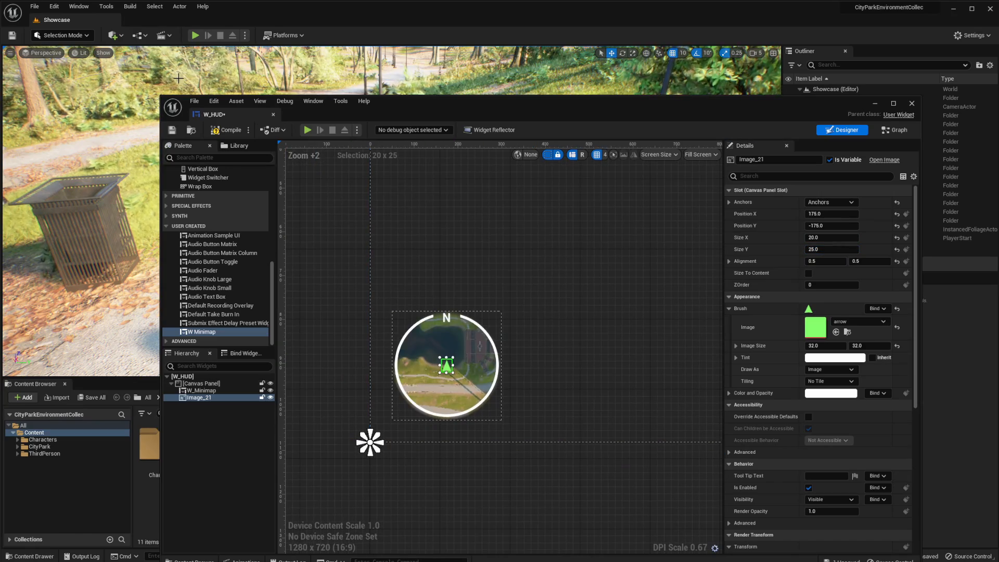
Save the W_HUD widget and close its editor
{"action": "left_click", "coordinate": [172, 130]}
{"action": "left_click_drag", "start_coordinate": [861, 118], "coordinate": [849, 104]}
{"action": "left_click", "coordinate": [900, 90]}
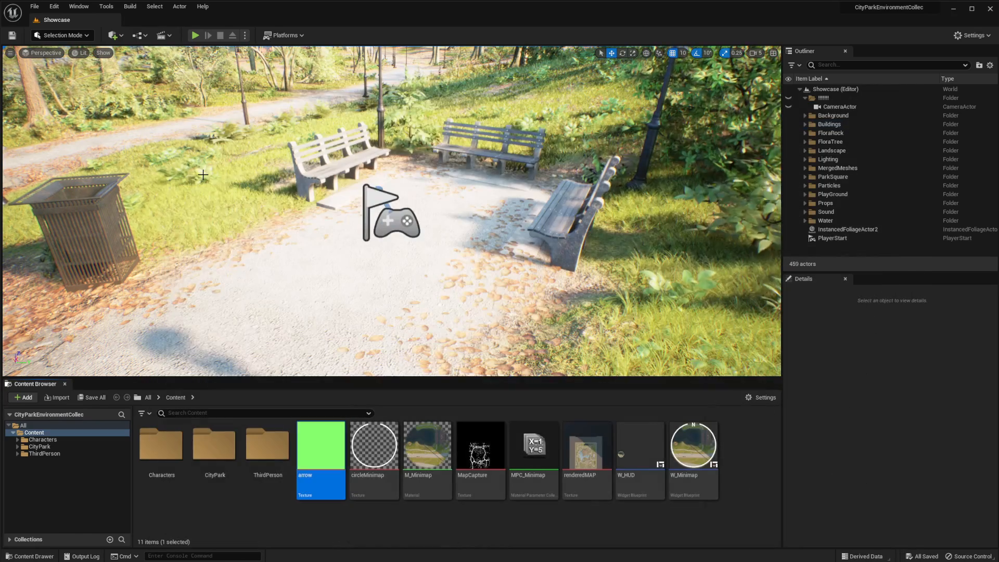
Open the Level Blueprint and connect a Create Widget node to Event BeginPlay
{"action": "left_click", "coordinate": [123, 38]}
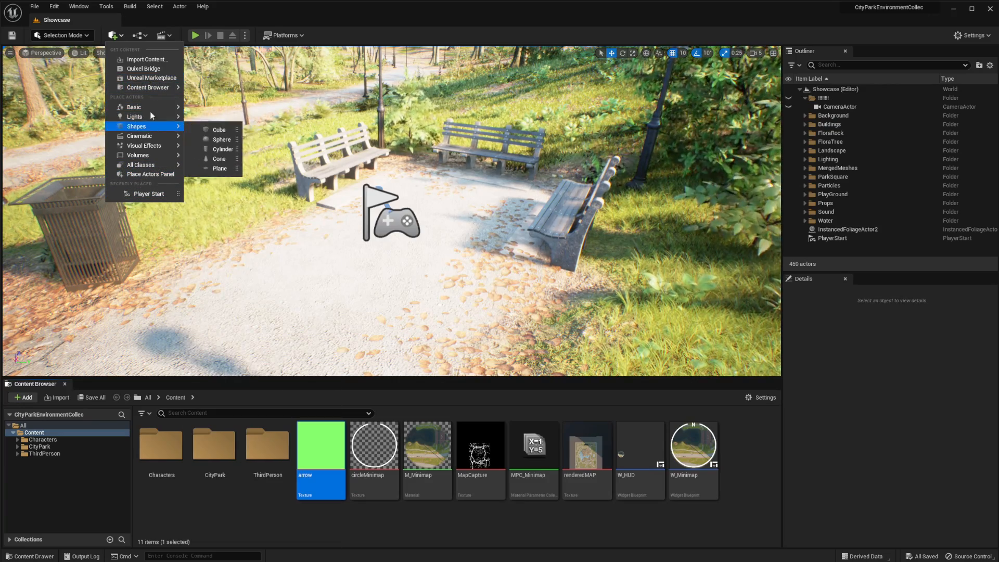
{"action": "left_click", "coordinate": [139, 36]}
{"action": "left_click", "coordinate": [170, 98]}
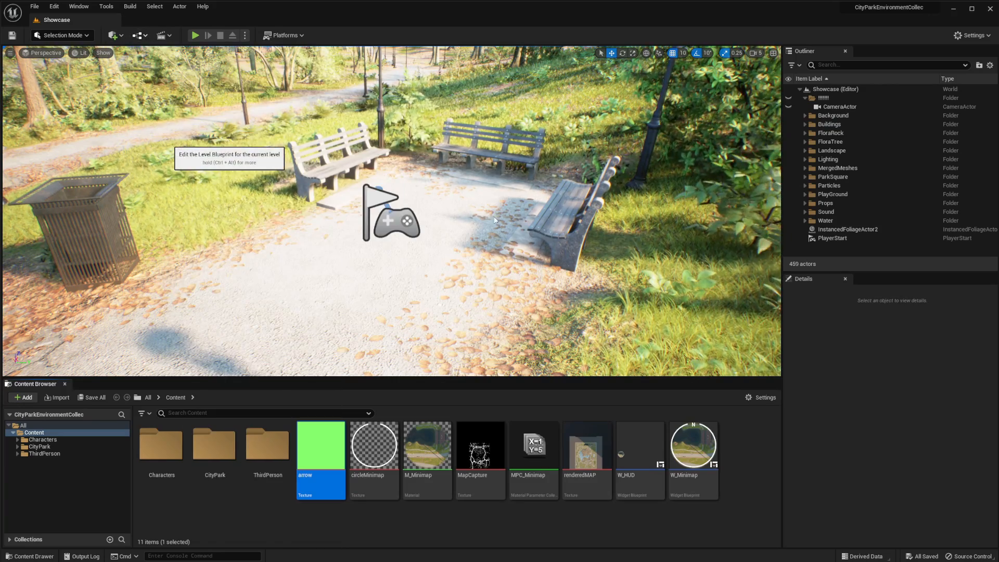
{"action": "left_click_drag", "start_coordinate": [404, 277], "coordinate": [446, 279]}
{"action": "type", "text": "create wi"}
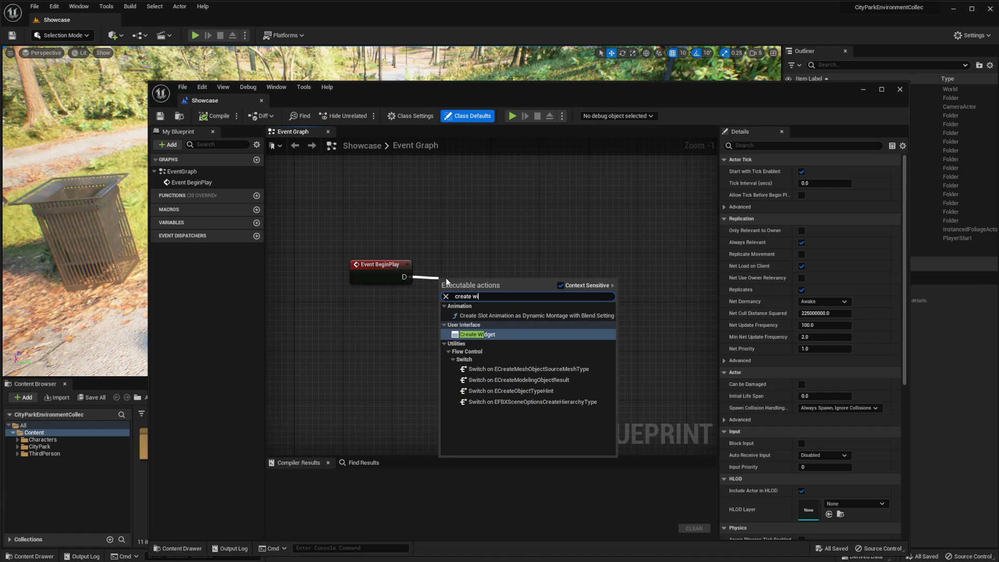
{"action": "key", "text": "Return"}
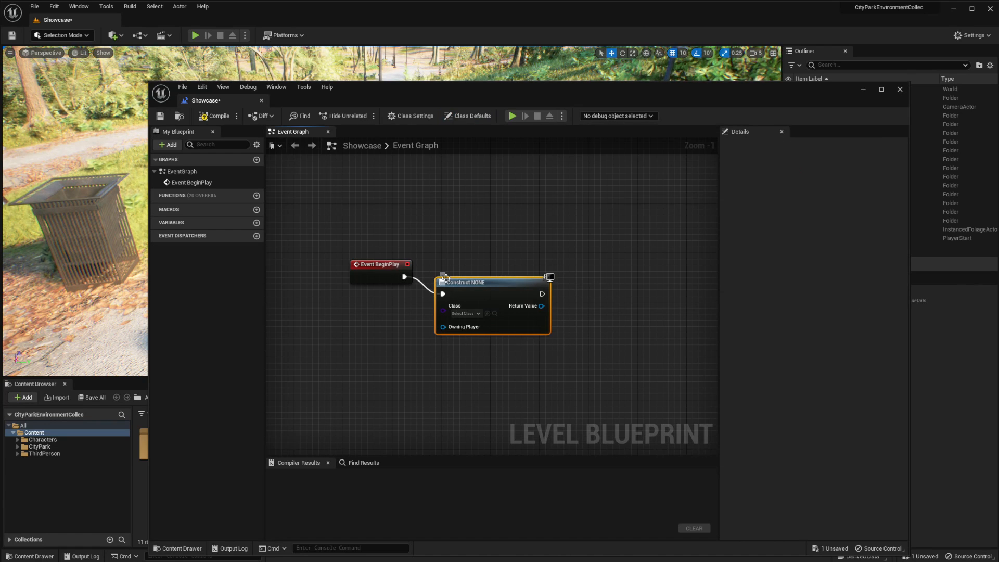
Set the Create Widget node's class to W_HUD and place the node beside Event BeginPlay
{"action": "left_click", "coordinate": [465, 313]}
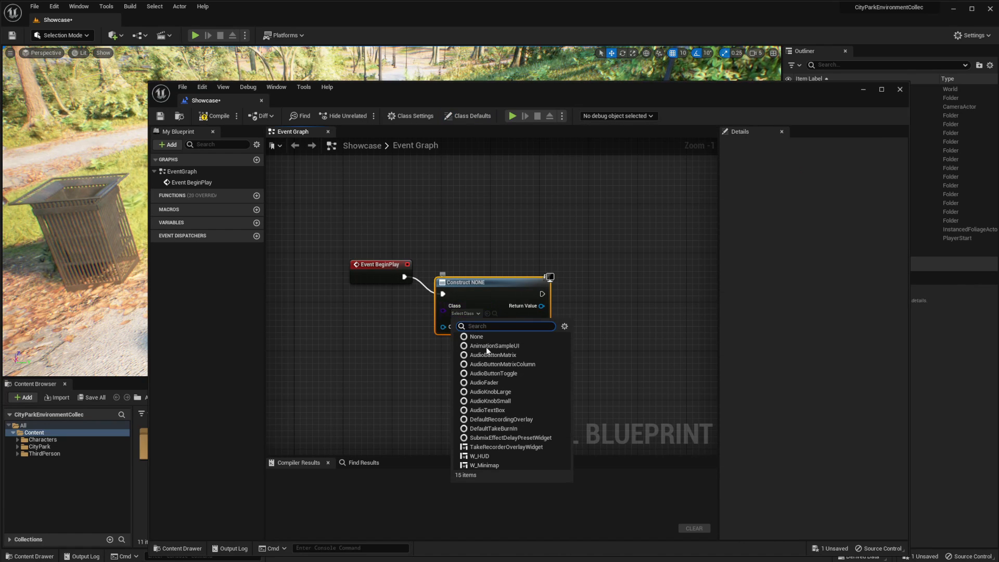
{"action": "left_click", "coordinate": [479, 458]}
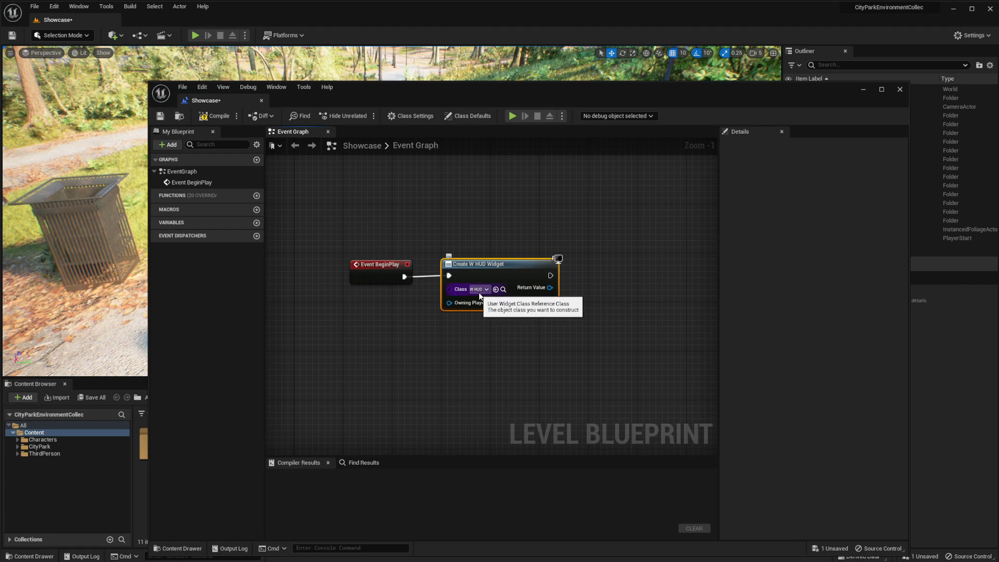
{"action": "left_click_drag", "start_coordinate": [485, 263], "coordinate": [491, 269]}
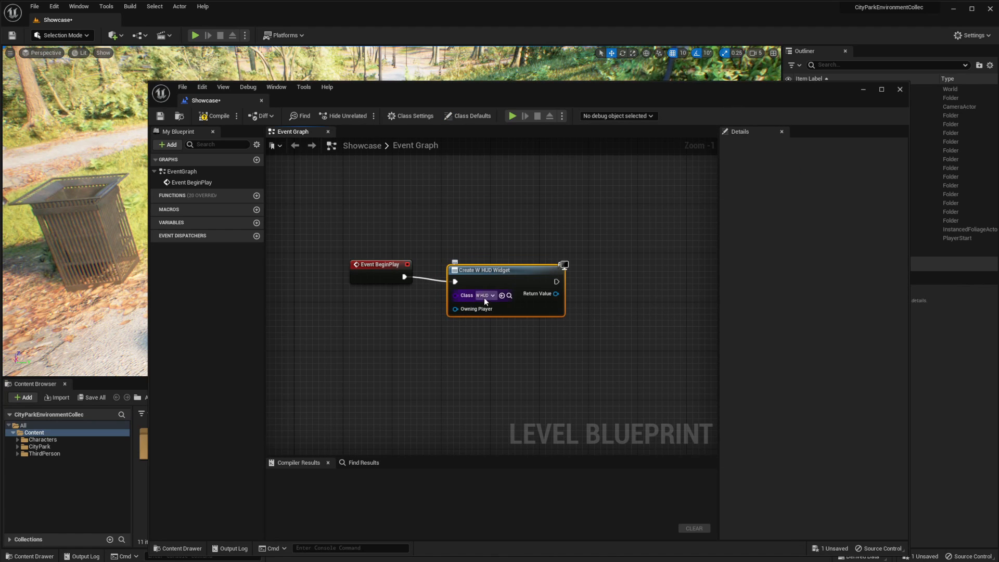
Chain an Add to Viewport node after Create W HUD Widget and connect the Return Value to its Target
{"action": "right_click_drag", "start_coordinate": [493, 274], "coordinate": [380, 259]}
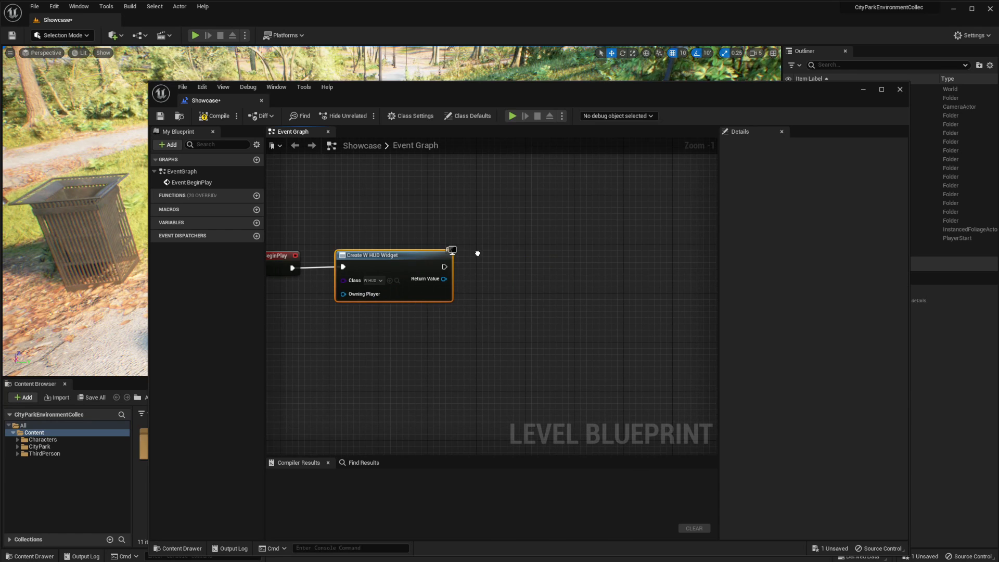
{"action": "left_click_drag", "start_coordinate": [488, 270], "coordinate": [489, 272]}
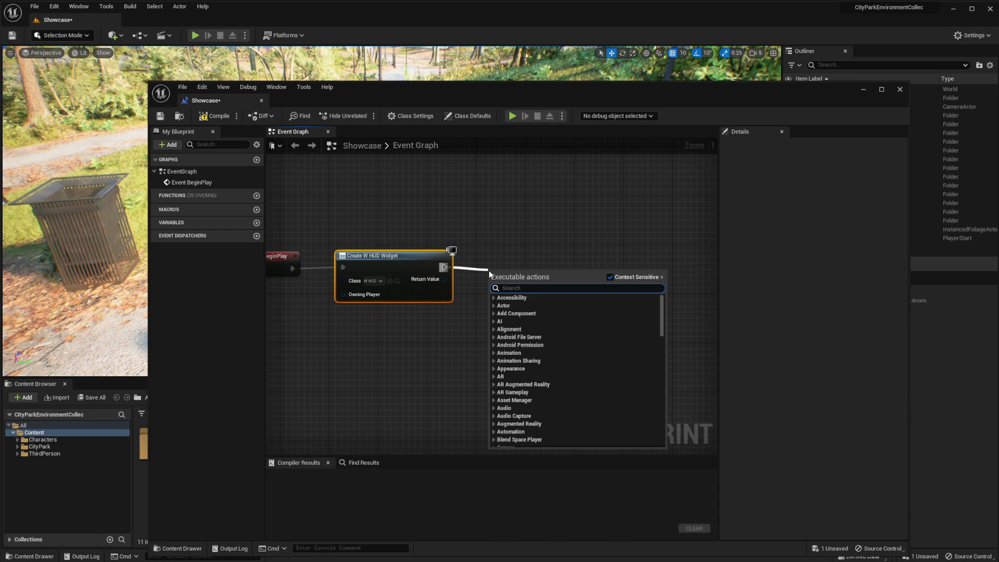
{"action": "type", "text": "add to vie"}
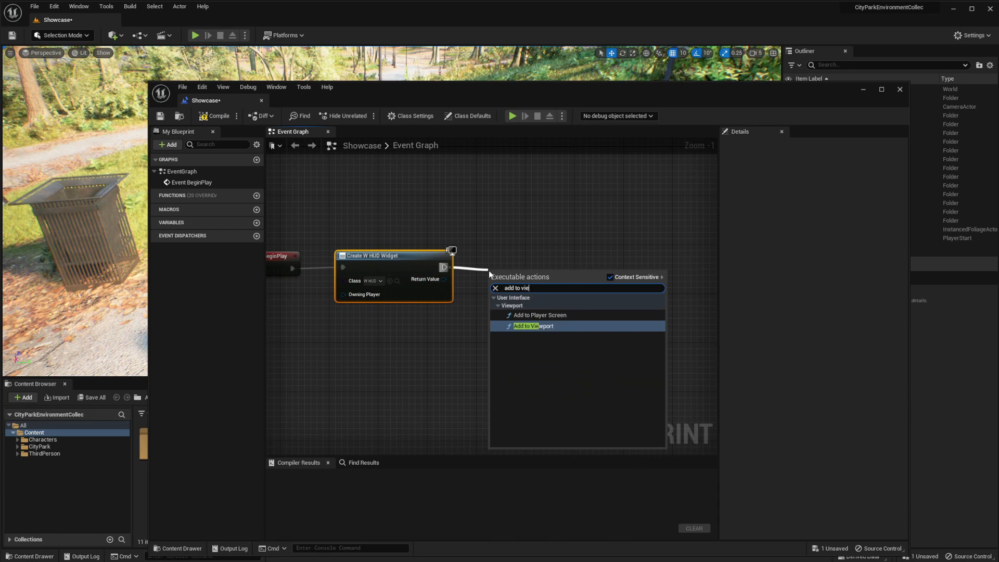
{"action": "key", "text": "Return"}
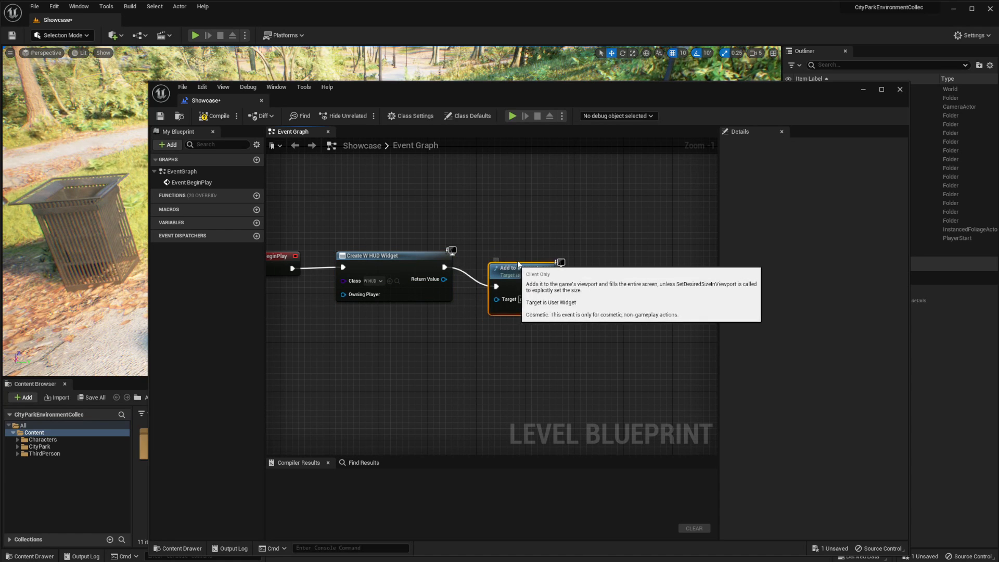
{"action": "left_click_drag", "start_coordinate": [443, 279], "coordinate": [502, 287]}
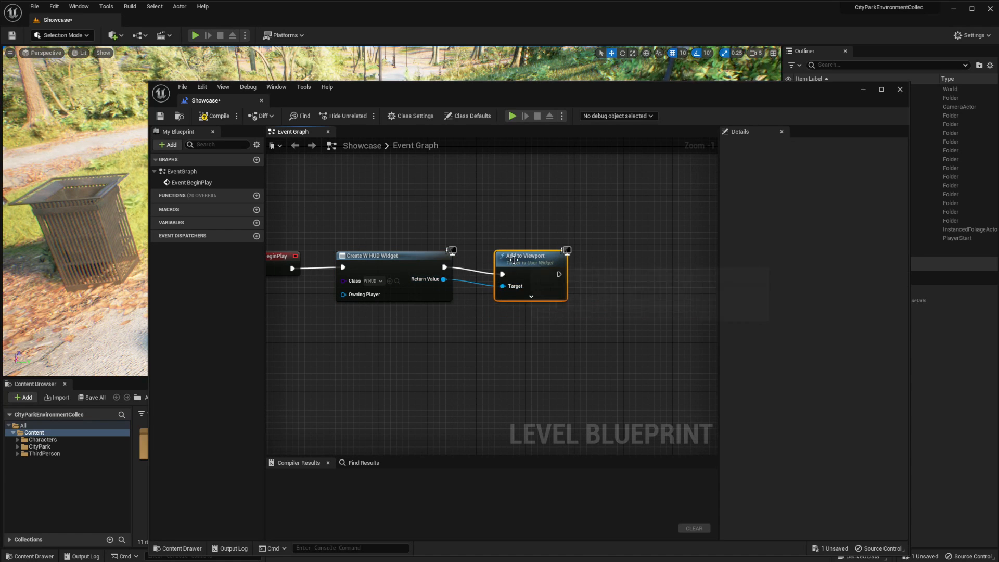
Connect a Get Player Controller node to the Owning Player input of Create W HUD Widget
{"action": "right_click_drag", "start_coordinate": [423, 328], "coordinate": [497, 245]}
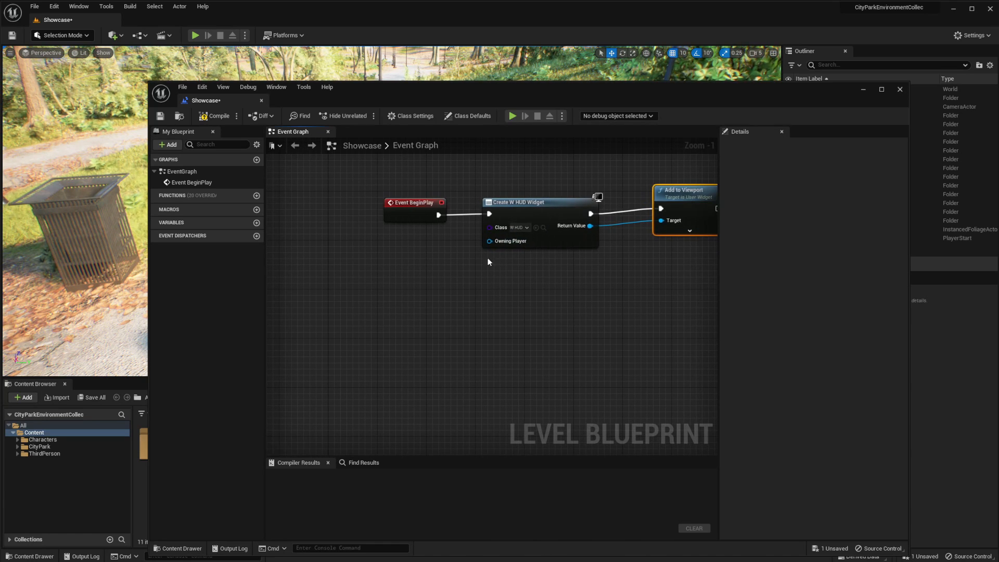
{"action": "left_click_drag", "start_coordinate": [496, 245], "coordinate": [386, 300]}
{"action": "type", "text": "get"}
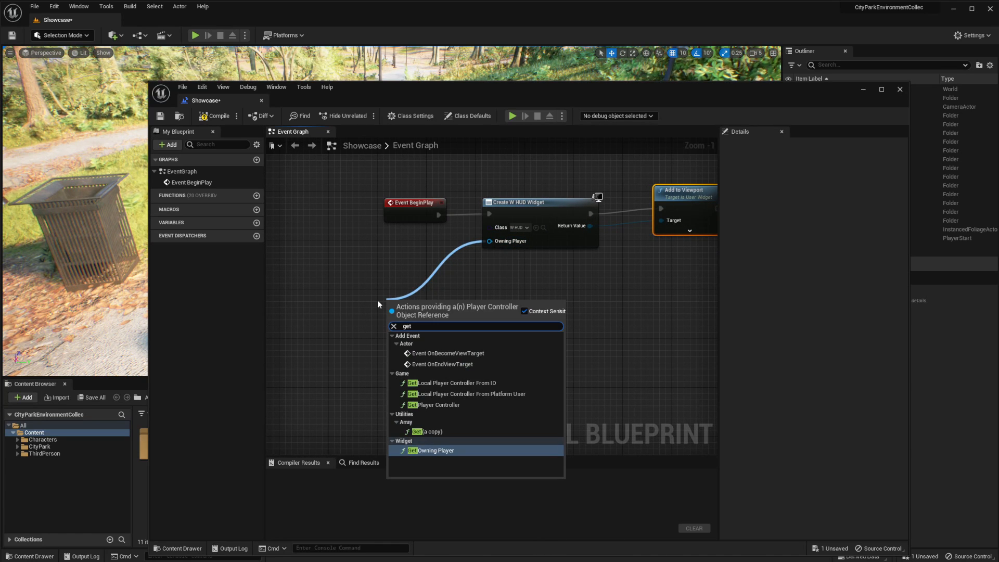
{"action": "left_click", "coordinate": [439, 405]}
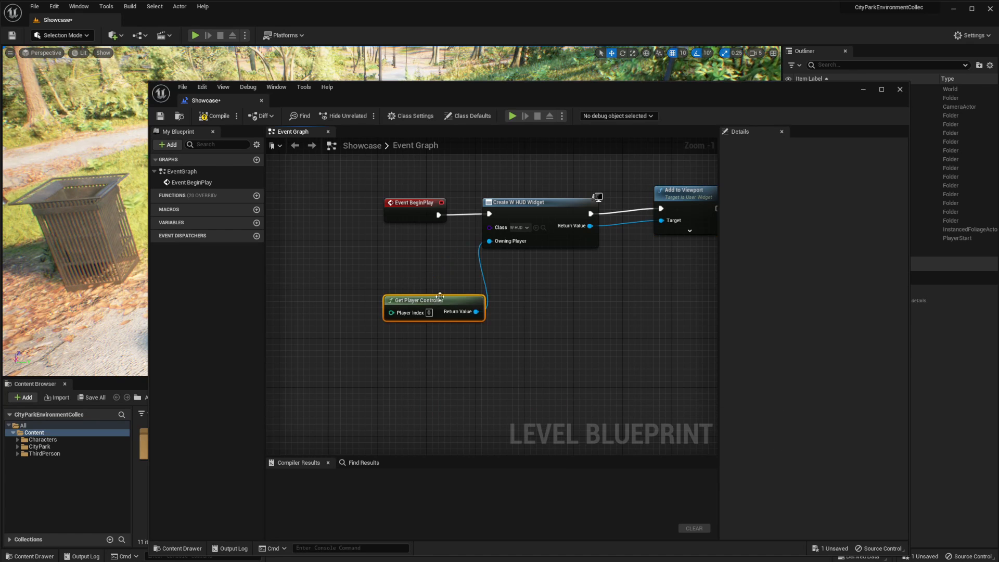
{"action": "left_click_drag", "start_coordinate": [440, 298], "coordinate": [367, 265]}
{"action": "right_click_drag", "start_coordinate": [485, 287], "coordinate": [455, 298]}
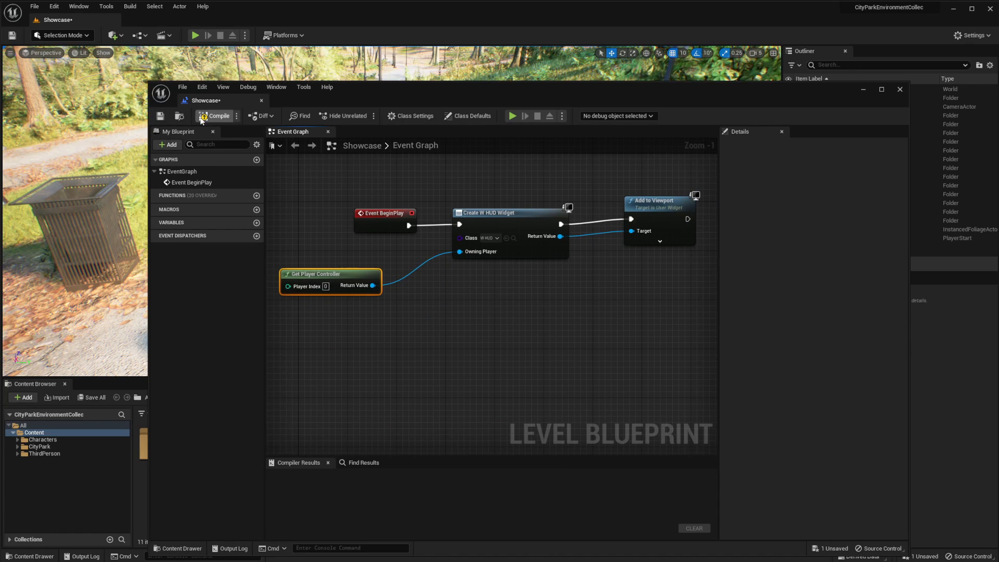
Compile and save the Level Blueprint, then close its editor
{"action": "left_click", "coordinate": [160, 116]}
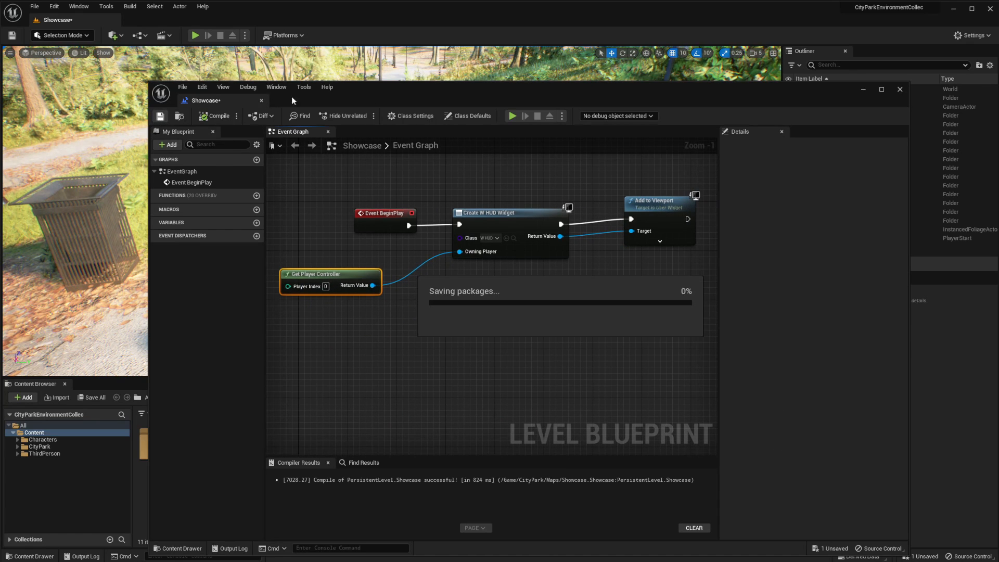
{"action": "left_click", "coordinate": [900, 89]}
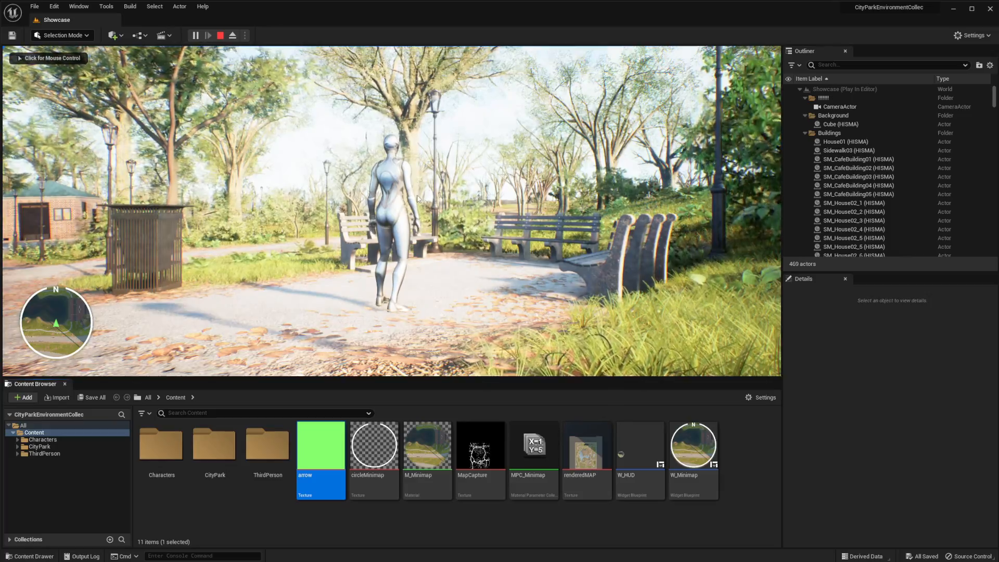
Play-test the level by running the character around to examine how the minimap behaves, and end the session
{"action": "left_click", "coordinate": [370, 185]}
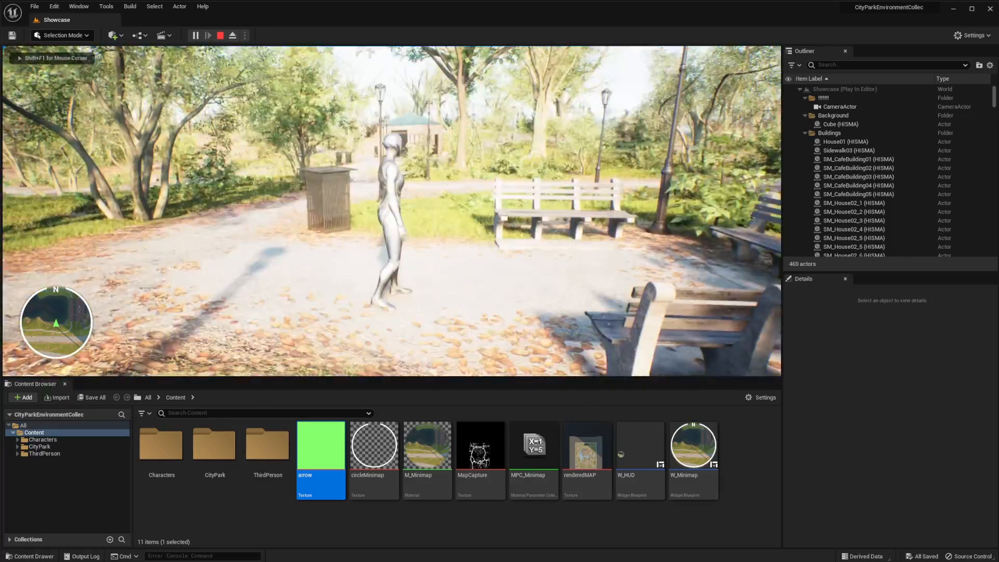
{"action": "key", "text": "w"}
{"action": "key", "text": "s"}
{"action": "key", "text": "w"}
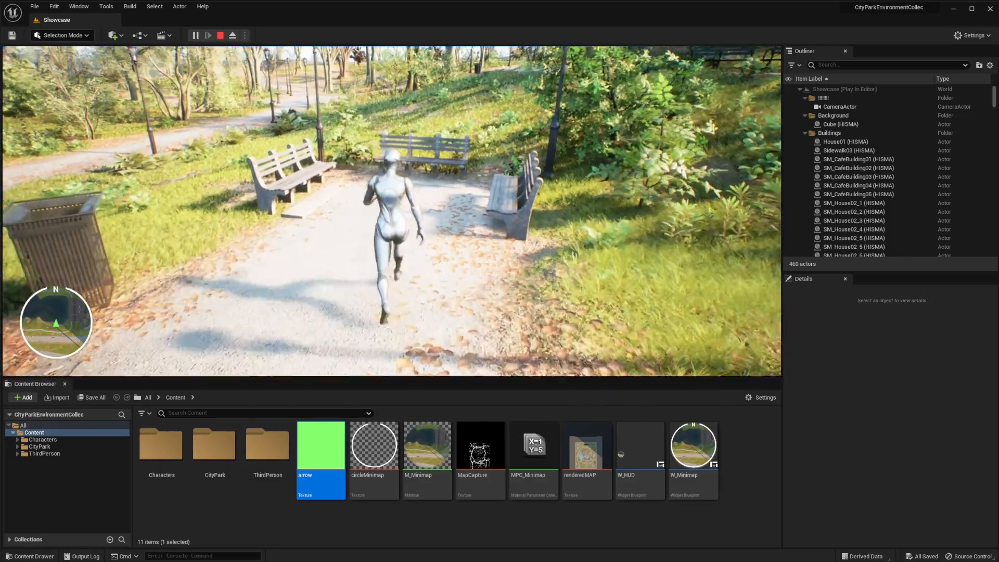
{"action": "key", "text": "a"}
{"action": "key", "text": "d"}
{"action": "key", "text": "s"}
{"action": "key", "text": "w"}
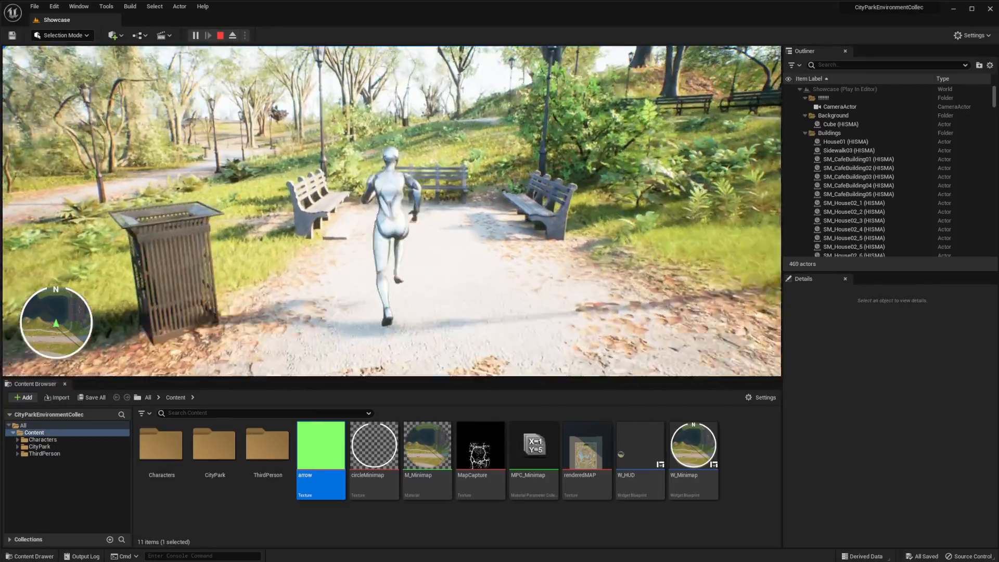
{"action": "key", "text": "d"}
{"action": "key", "text": "a"}
{"action": "key", "text": "d"}
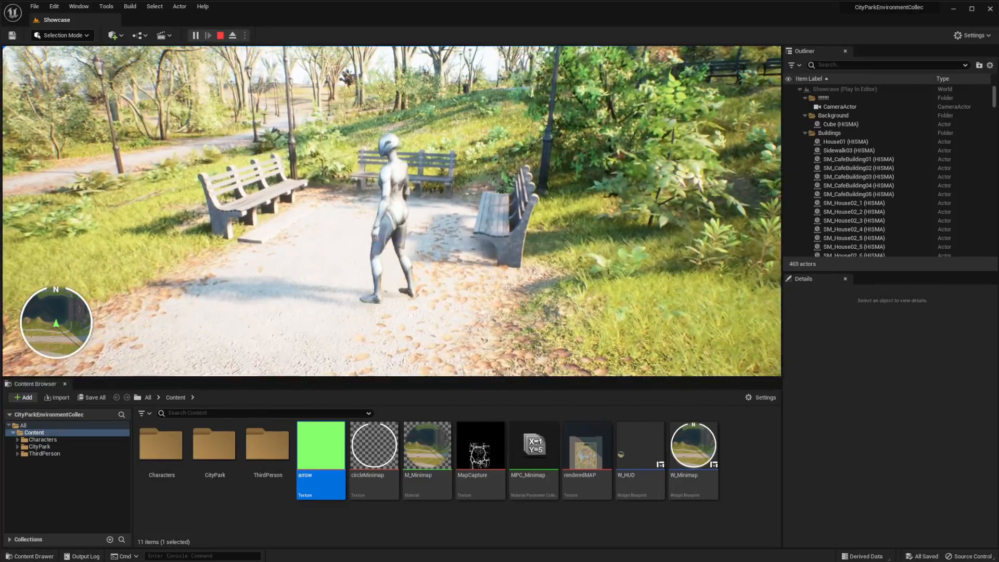
{"action": "key", "text": "s"}
{"action": "key", "text": "w"}
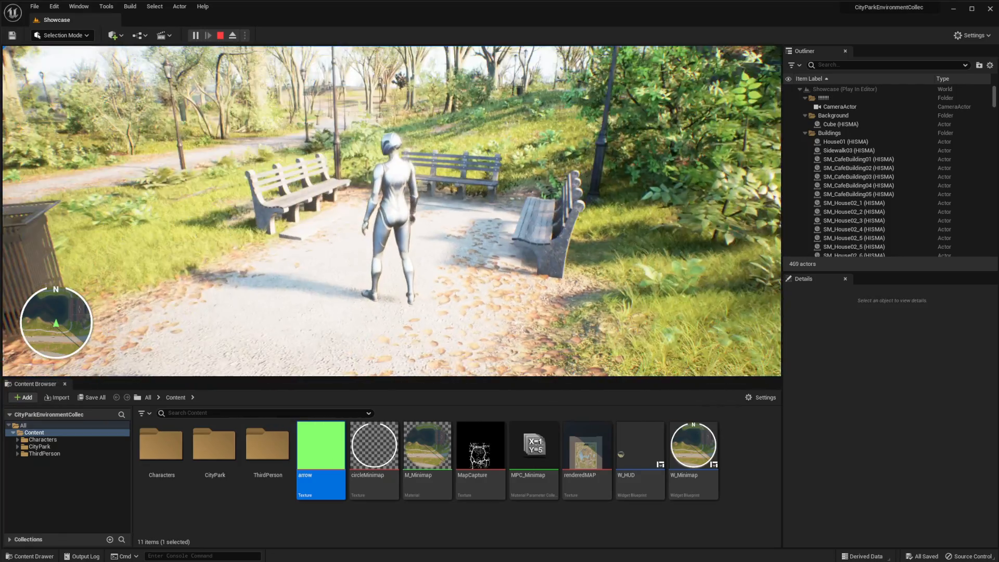
{"action": "key", "text": "Escape"}
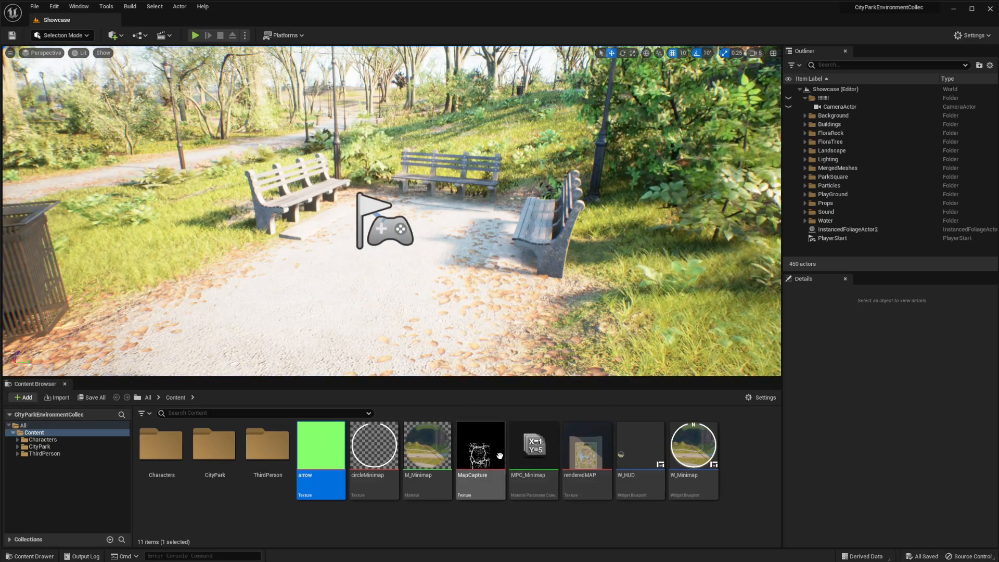
Open the Event Graph of the W_Minimap widget and select its Event Tick node
{"action": "left_click", "coordinate": [682, 454]}
{"action": "double_click", "coordinate": [682, 454]}
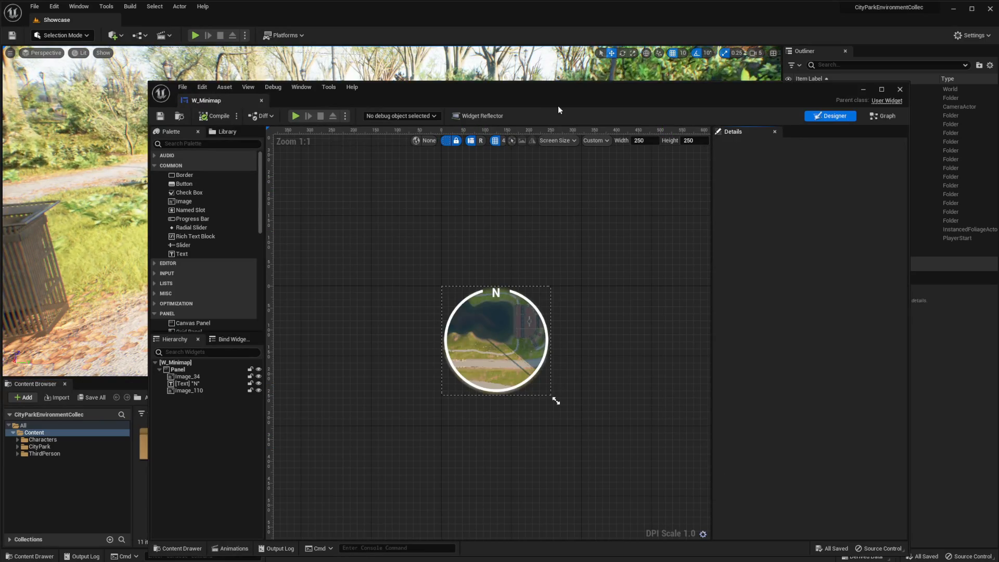
{"action": "left_click", "coordinate": [880, 116]}
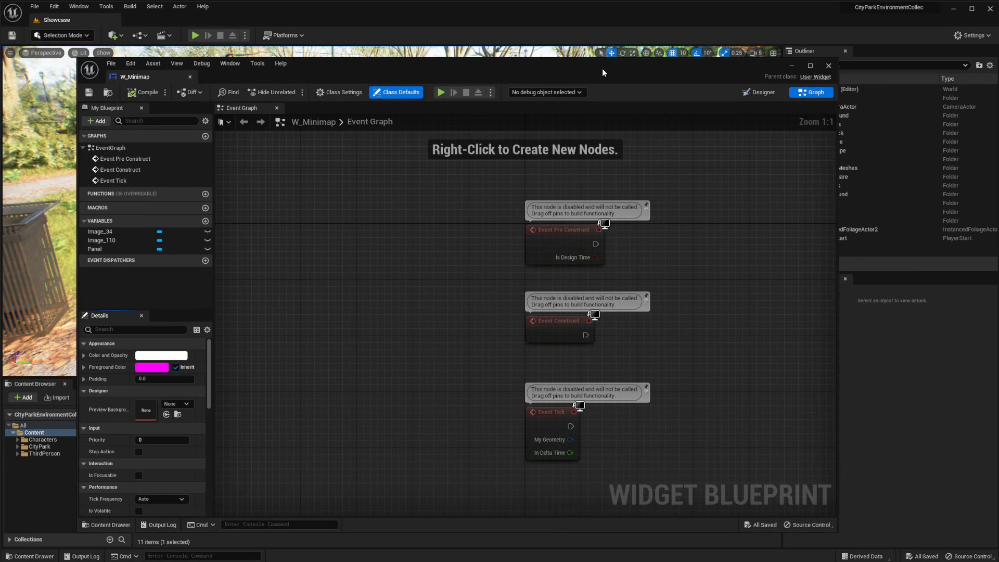
{"action": "right_click_drag", "start_coordinate": [690, 305], "coordinate": [549, 280]}
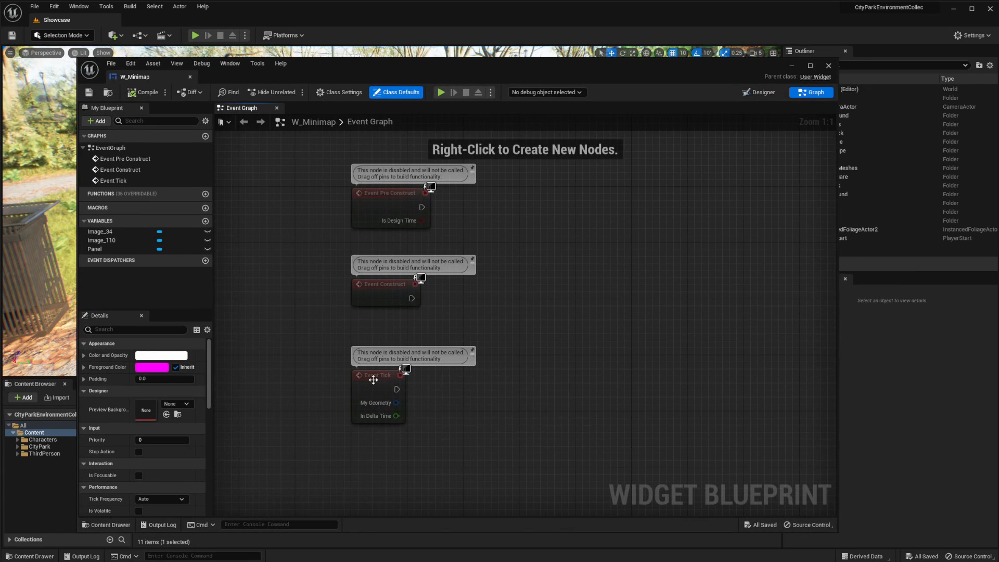
{"action": "left_click", "coordinate": [373, 379]}
{"action": "right_click_drag", "start_coordinate": [472, 413], "coordinate": [487, 308]}
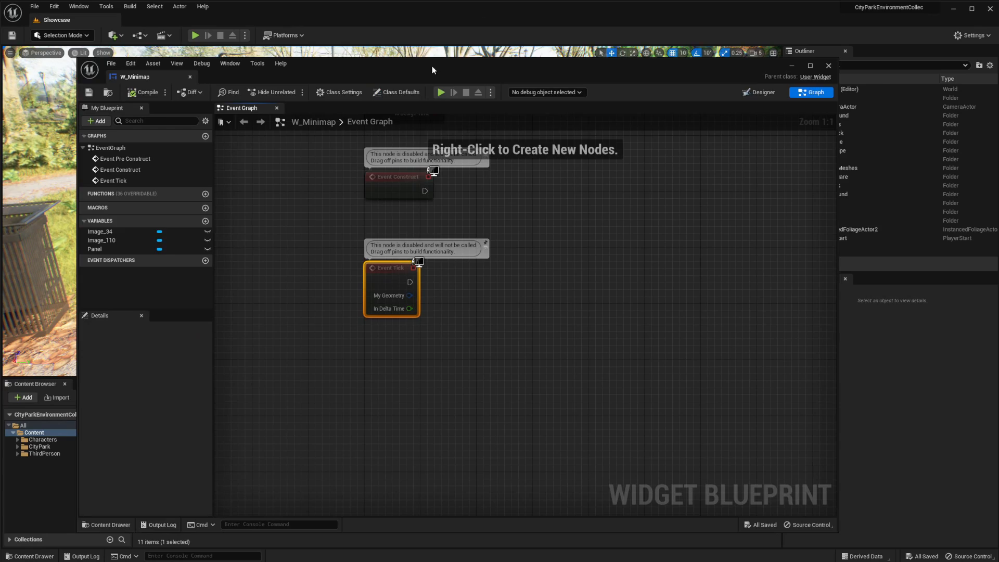
{"action": "left_click_drag", "start_coordinate": [432, 70], "coordinate": [512, 60]}
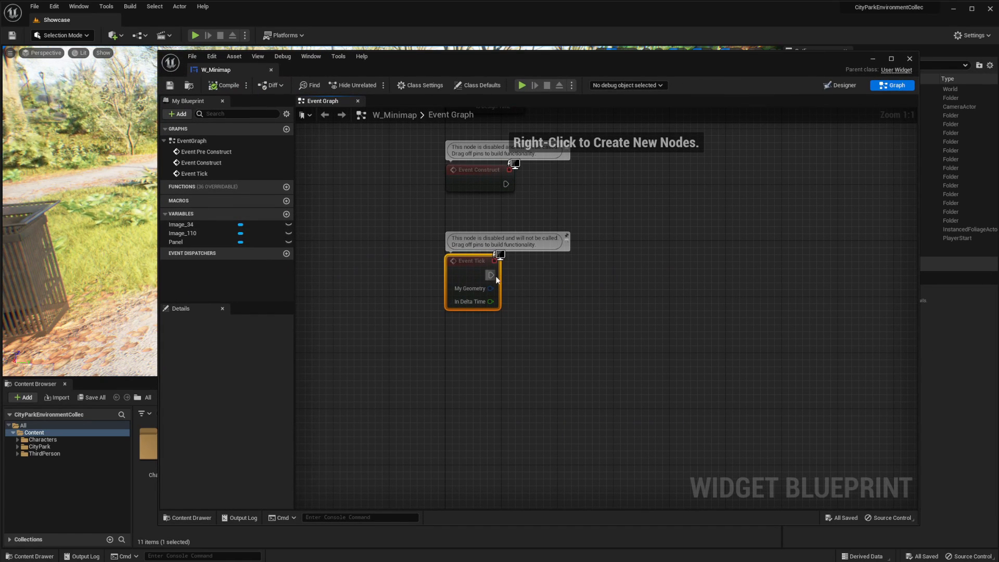
Add a Set Scalar Parameter Value node after Event Tick, using the MPC_Minimap collection and the parameter name X
{"action": "left_click_drag", "start_coordinate": [490, 275], "coordinate": [605, 291]}
{"action": "type", "text": "set s"}
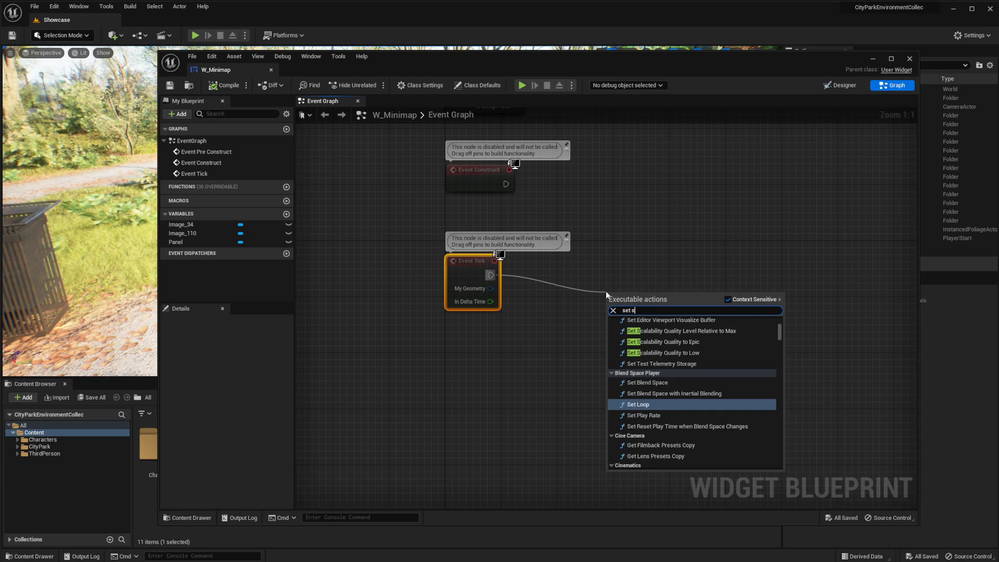
{"action": "type", "text": "calar"}
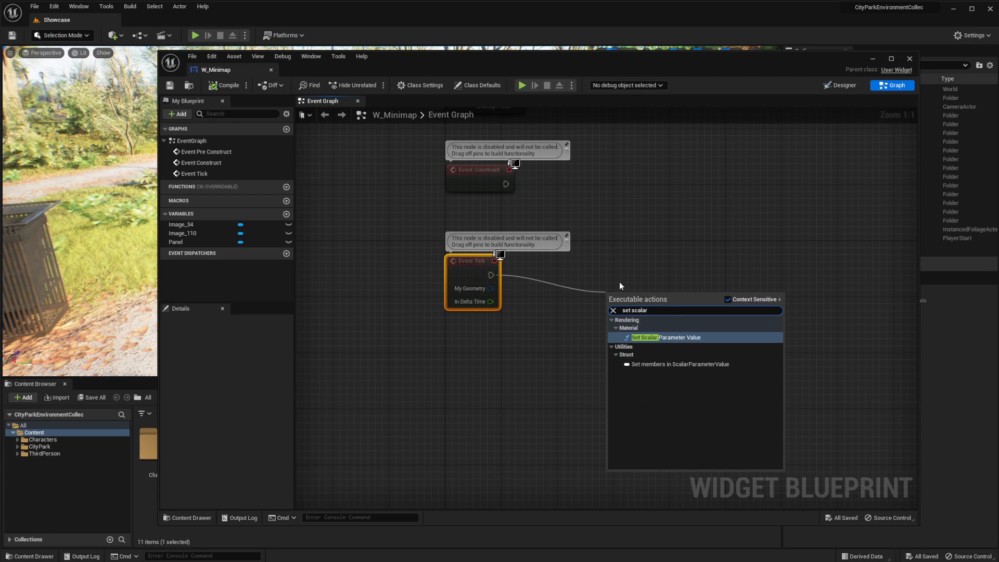
{"action": "key", "text": "Return"}
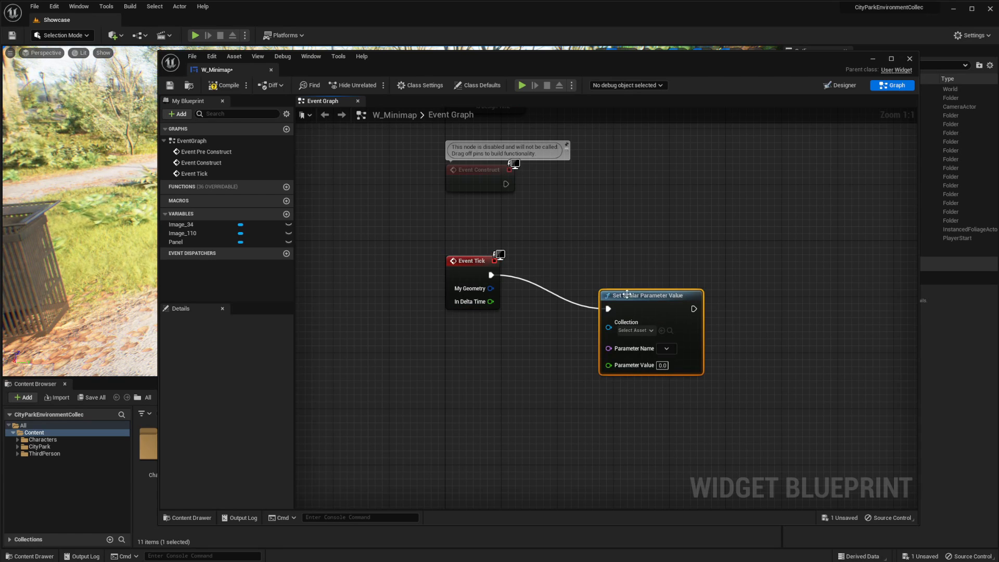
{"action": "left_click", "coordinate": [599, 315]}
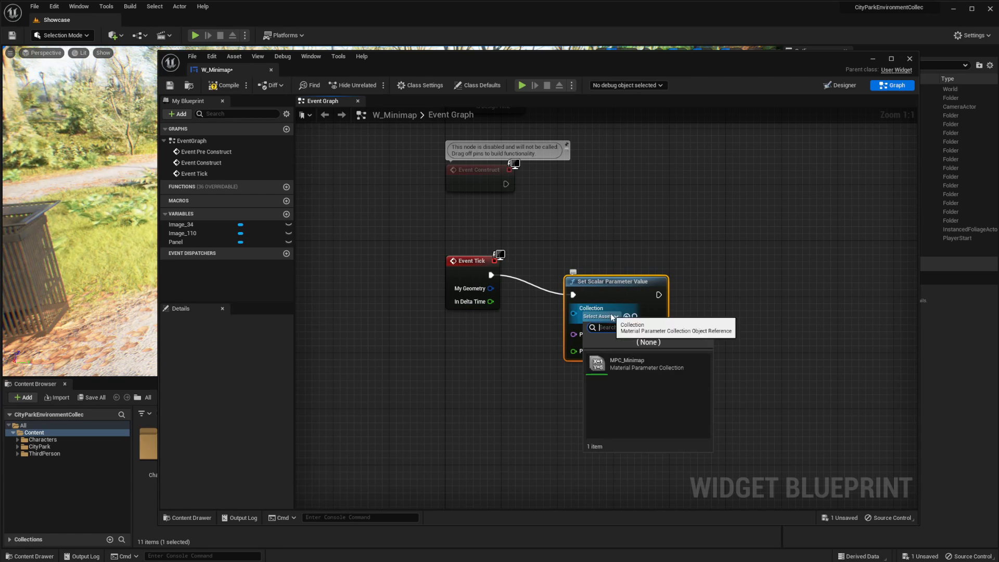
{"action": "left_click", "coordinate": [628, 363]}
{"action": "left_click", "coordinate": [629, 336]}
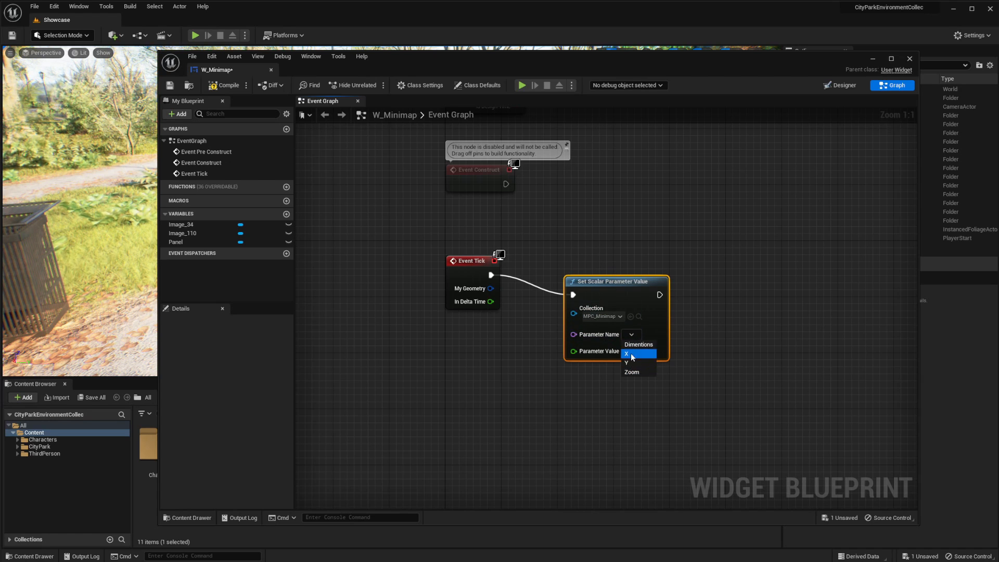
Duplicate the Set Scalar Parameter Value node, chain the copy after the first, and set its parameter name to Y
{"action": "key", "text": "ctrl+c"}
{"action": "key", "text": "ctrl+v"}
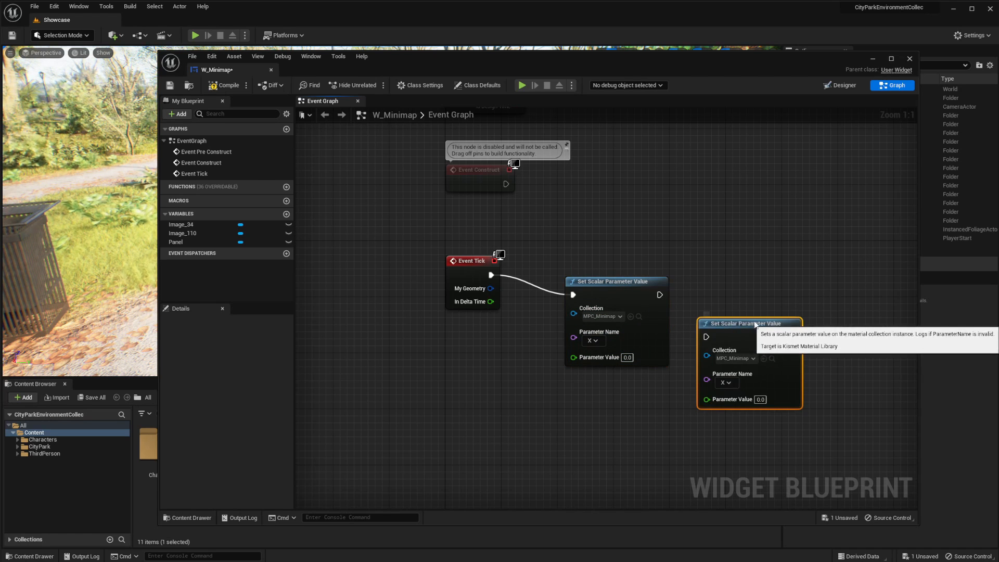
{"action": "left_click", "coordinate": [746, 375]}
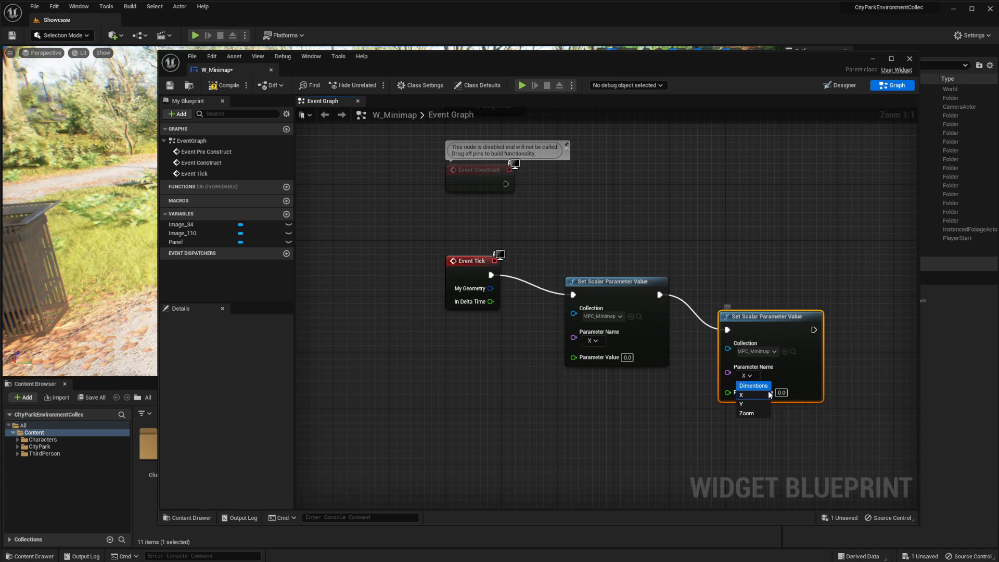
Add a Get Player Character node in the empty graph area below Event Tick
{"action": "right_click_drag", "start_coordinate": [538, 446], "coordinate": [589, 359]}
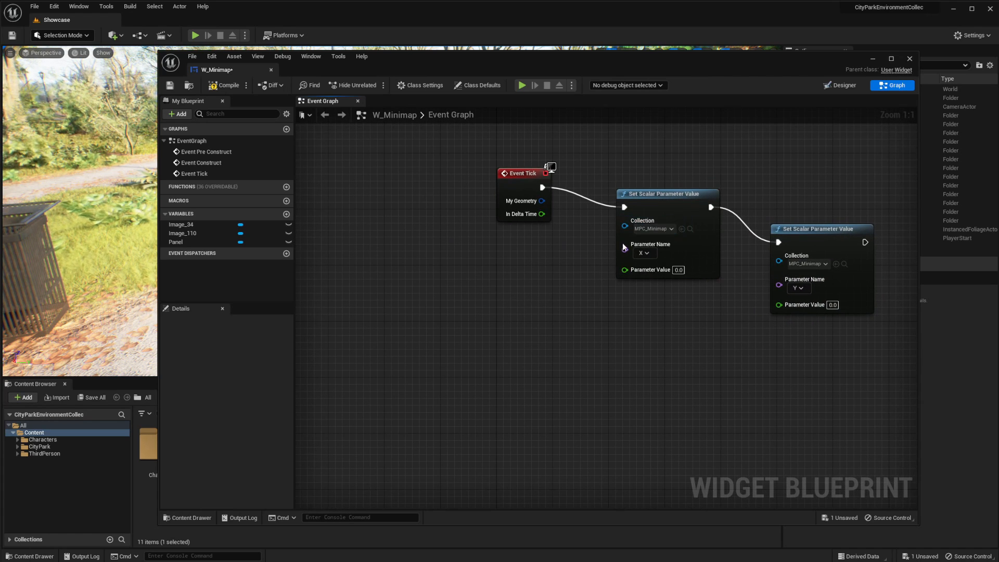
{"action": "right_click_drag", "start_coordinate": [499, 323], "coordinate": [541, 299]}
{"action": "right_click", "coordinate": [451, 320]}
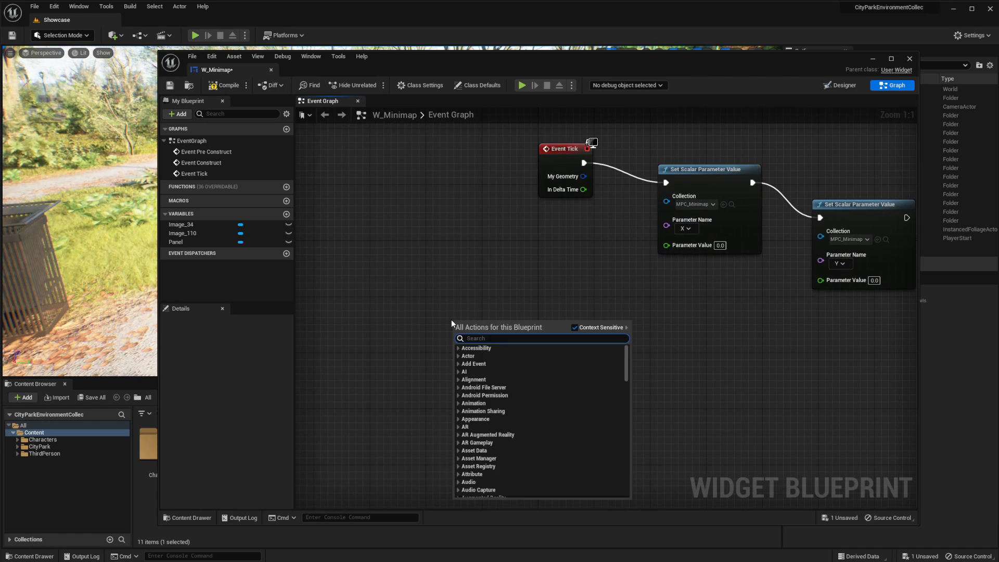
{"action": "type", "text": "get"}
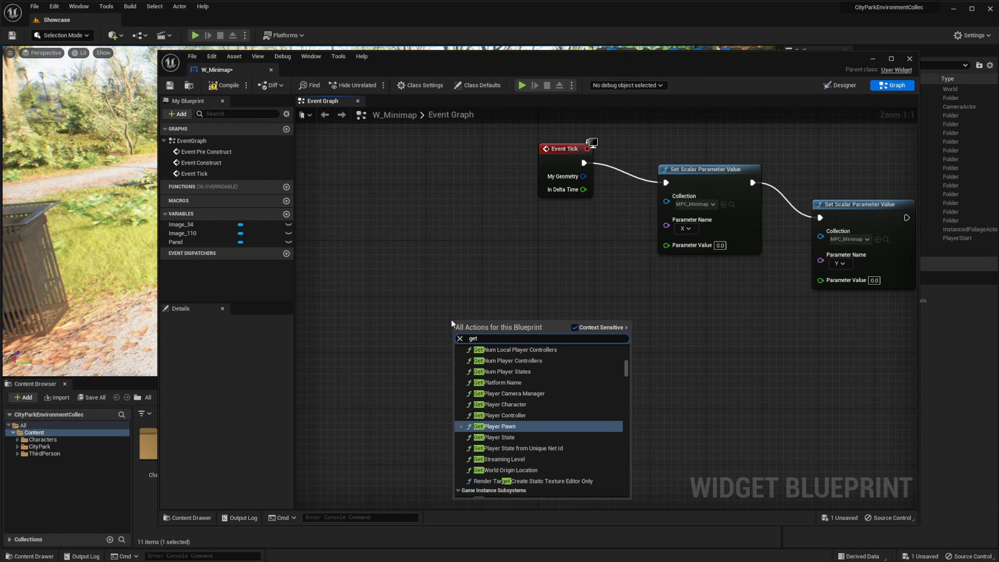
{"action": "type", "text": " pla"}
{"action": "left_click", "coordinate": [504, 374]}
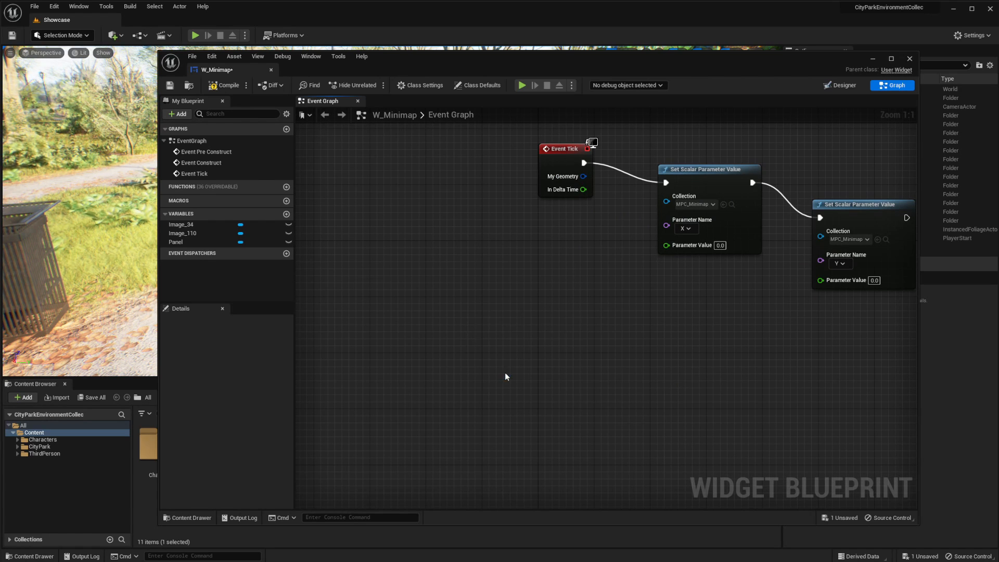
Add a Get Actor Location node fed by the return value of Get Player Character
{"action": "left_click_drag", "start_coordinate": [469, 323], "coordinate": [505, 325]}
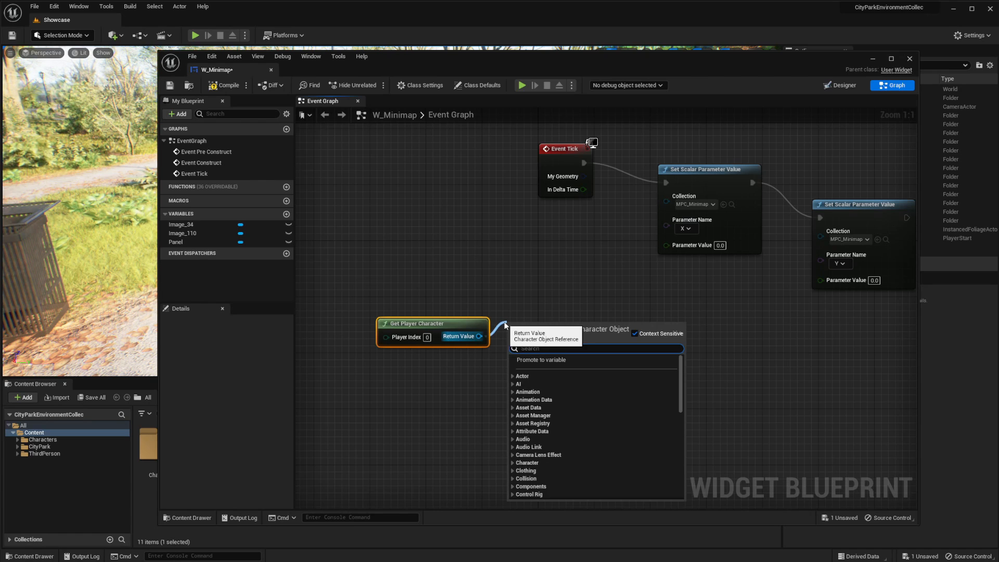
{"action": "type", "text": "get ac"}
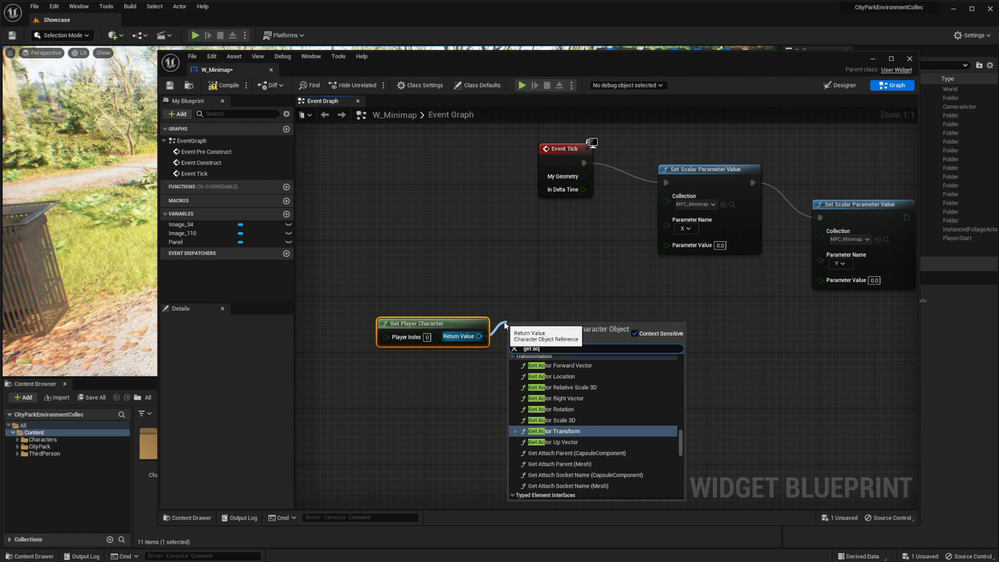
{"action": "key", "text": "Up"}
{"action": "key", "text": "Up"}
{"action": "key", "text": "Up"}
{"action": "key", "text": "Up"}
{"action": "key", "text": "Up"}
{"action": "key", "text": "Return"}
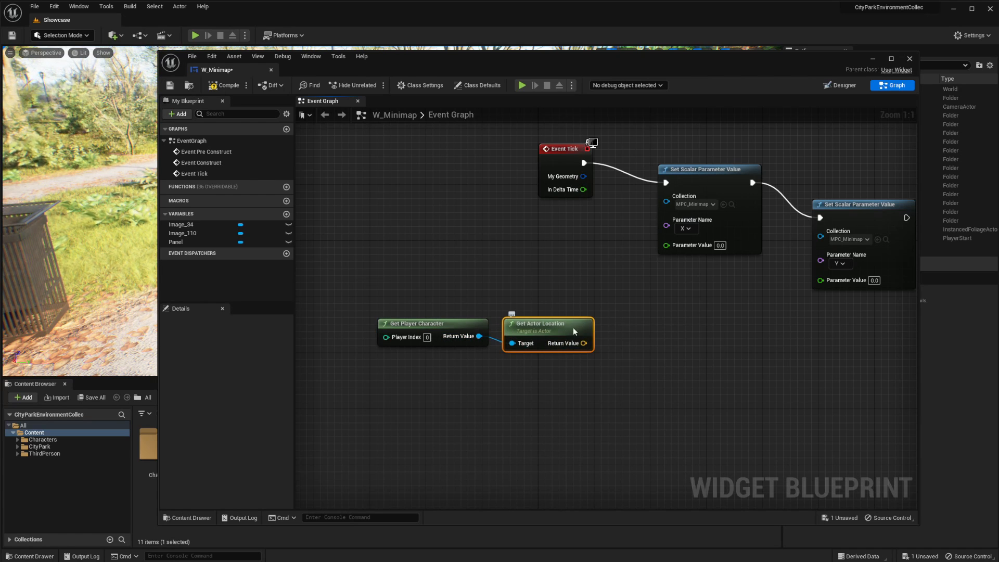
Split Get Actor Location's return value and connect its X and Y to the parameter values of the matching Set Scalar Parameter Value nodes
{"action": "left_click_drag", "start_coordinate": [573, 330], "coordinate": [669, 246]}
{"action": "right_click", "coordinate": [608, 315]}
{"action": "left_click", "coordinate": [650, 343]}
{"action": "left_click_drag", "start_coordinate": [588, 307], "coordinate": [825, 279]}
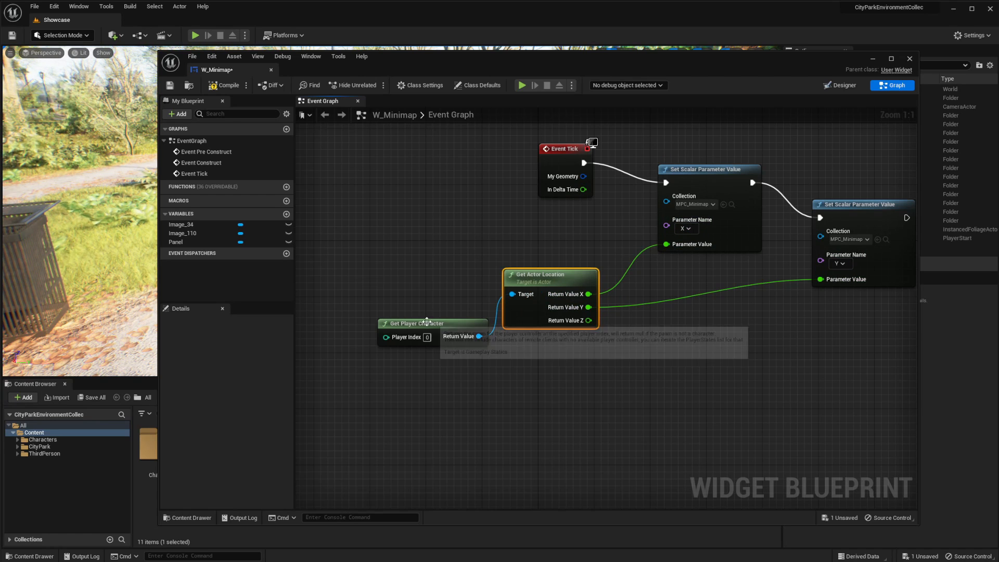
{"action": "left_click_drag", "start_coordinate": [427, 320], "coordinate": [407, 298]}
{"action": "right_click_drag", "start_coordinate": [743, 298], "coordinate": [576, 289]}
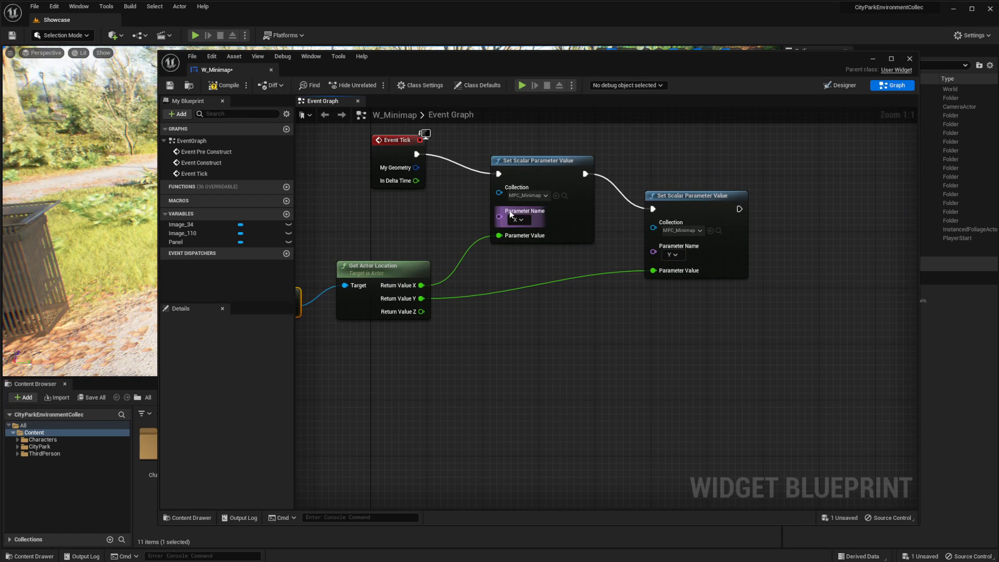
{"action": "left_click", "coordinate": [716, 196]}
{"action": "key", "text": "ctrl+c"}
{"action": "key", "text": "ctrl+v"}
{"action": "right_click_drag", "start_coordinate": [804, 216], "coordinate": [763, 214]}
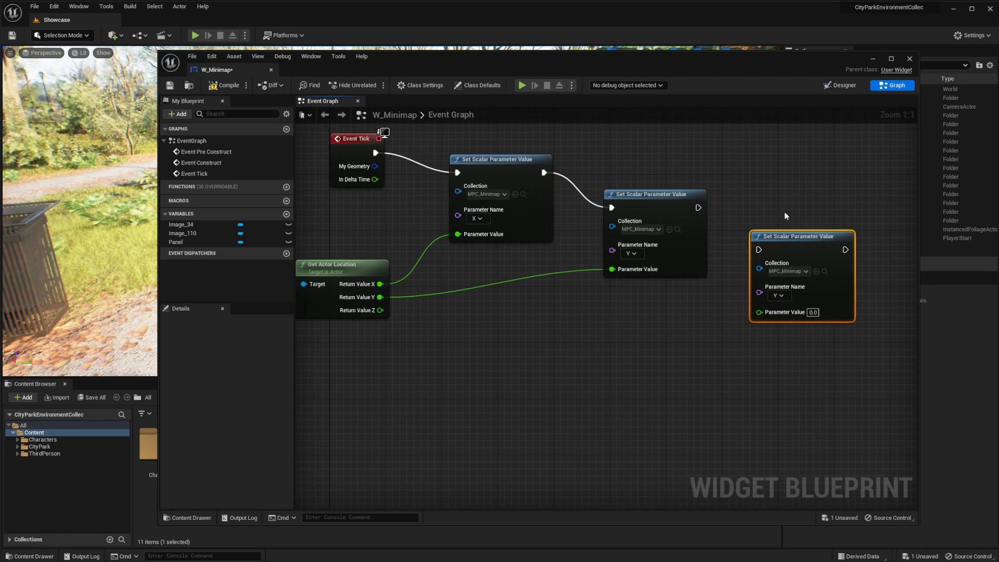
{"action": "key", "text": "Delete"}
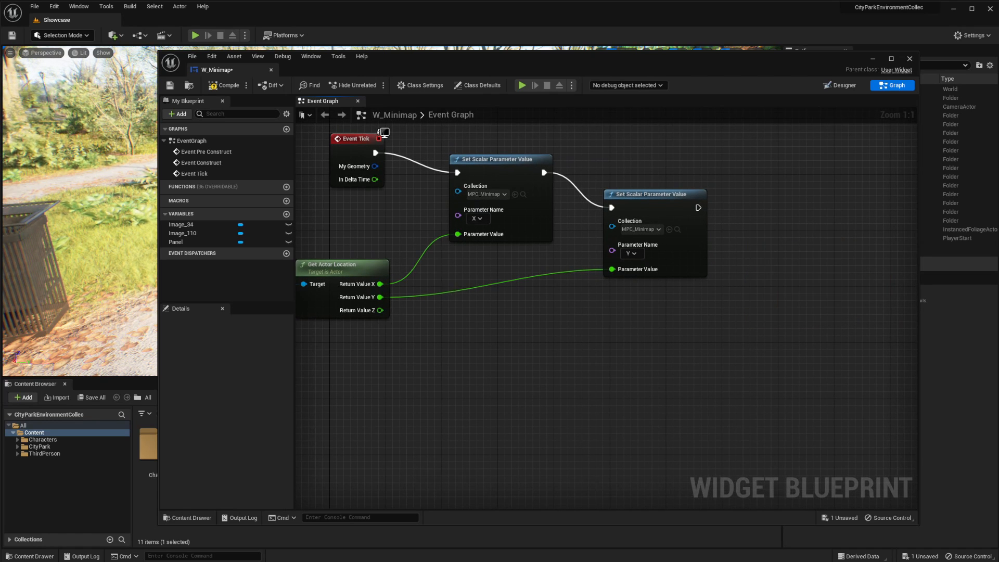
Add a Get Actor Rotation node fed by Get Player Character and split its return value into roll, pitch and yaw
{"action": "right_click_drag", "start_coordinate": [319, 309], "coordinate": [429, 314]}
{"action": "left_click_drag", "start_coordinate": [358, 310], "coordinate": [473, 355]}
{"action": "type", "text": "get t"}
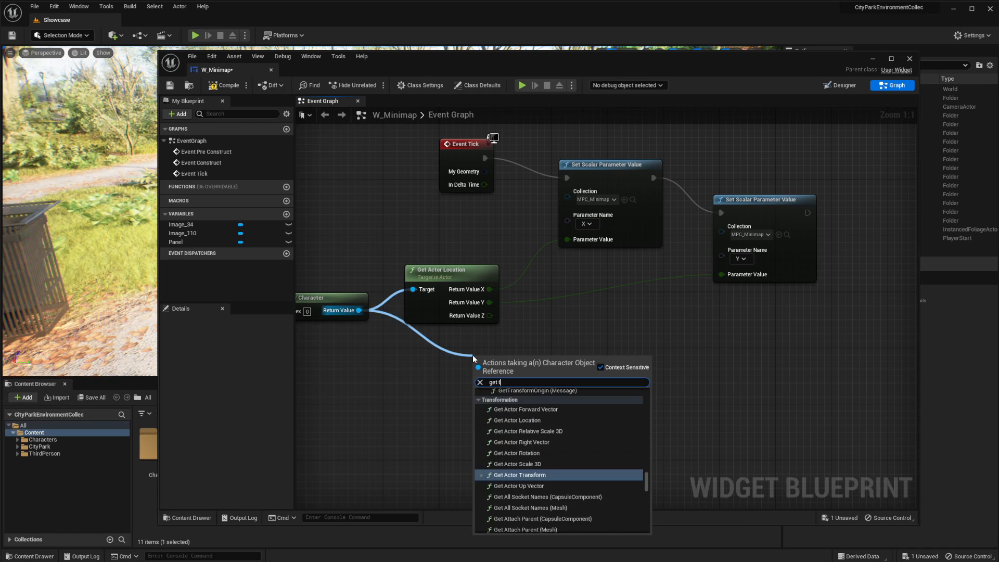
{"action": "key", "text": "BackSpace"}
{"action": "type", "text": "actor"}
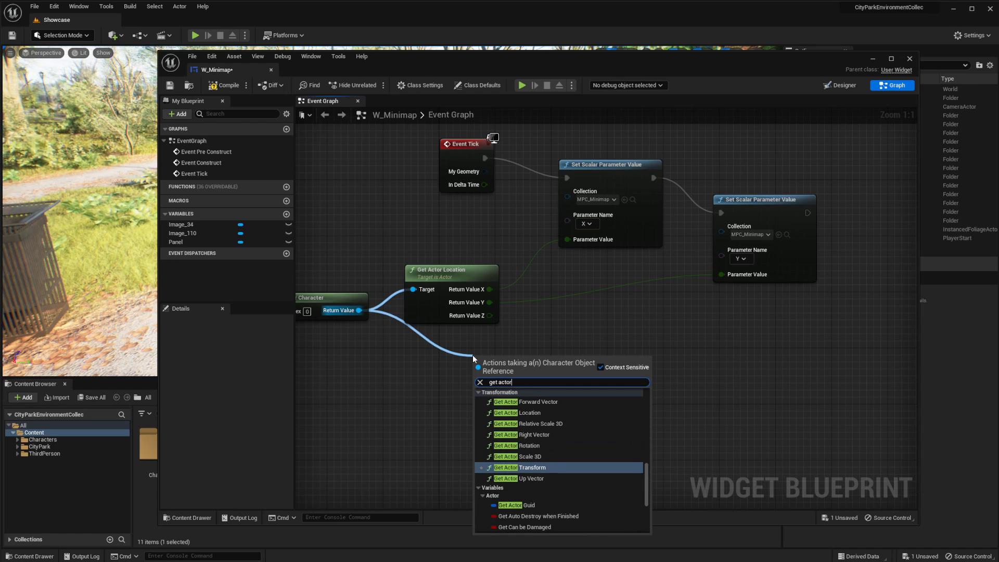
{"action": "key", "text": "Up"}
{"action": "key", "text": "Up"}
{"action": "key", "text": "Return"}
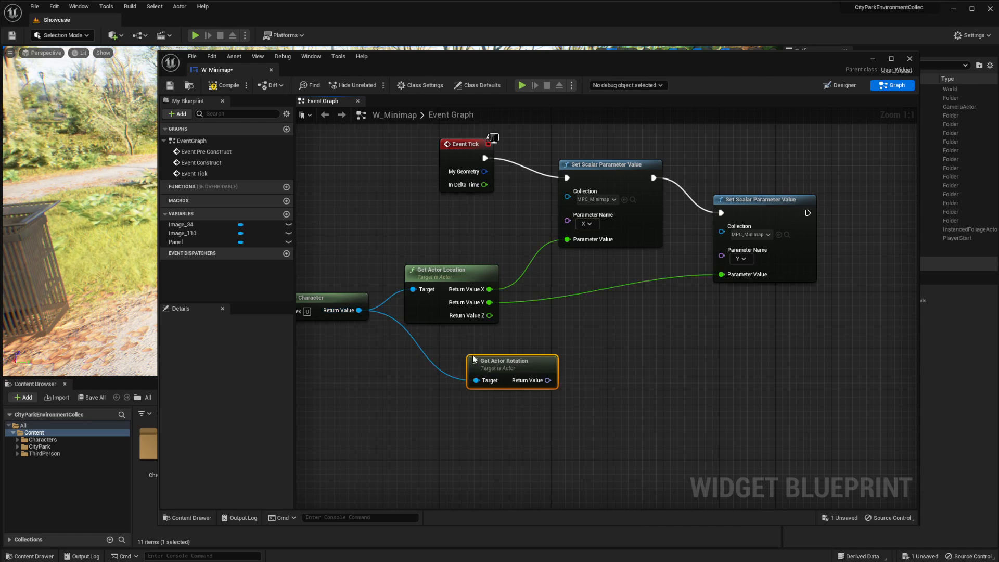
{"action": "right_click", "coordinate": [547, 381]}
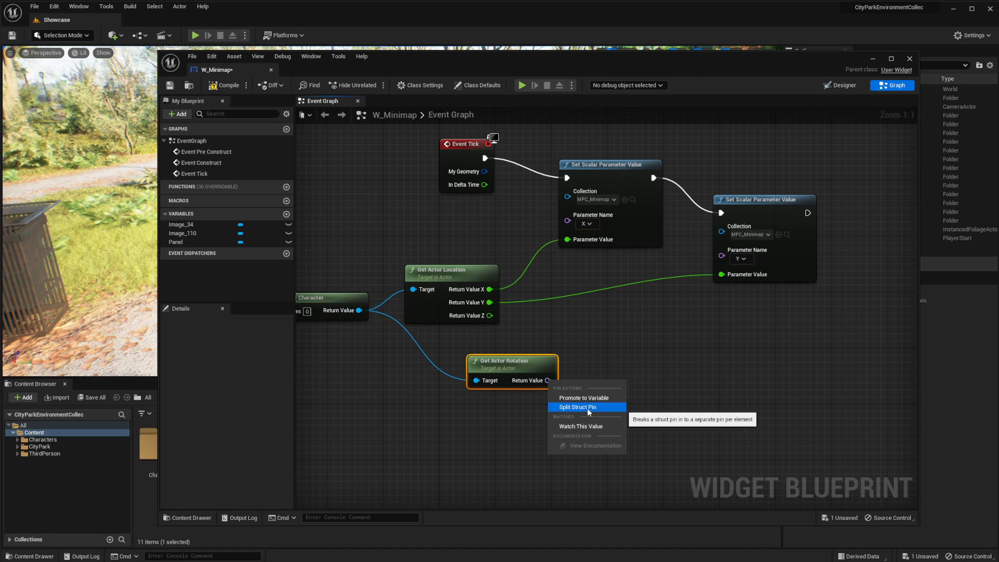
{"action": "left_click", "coordinate": [591, 407]}
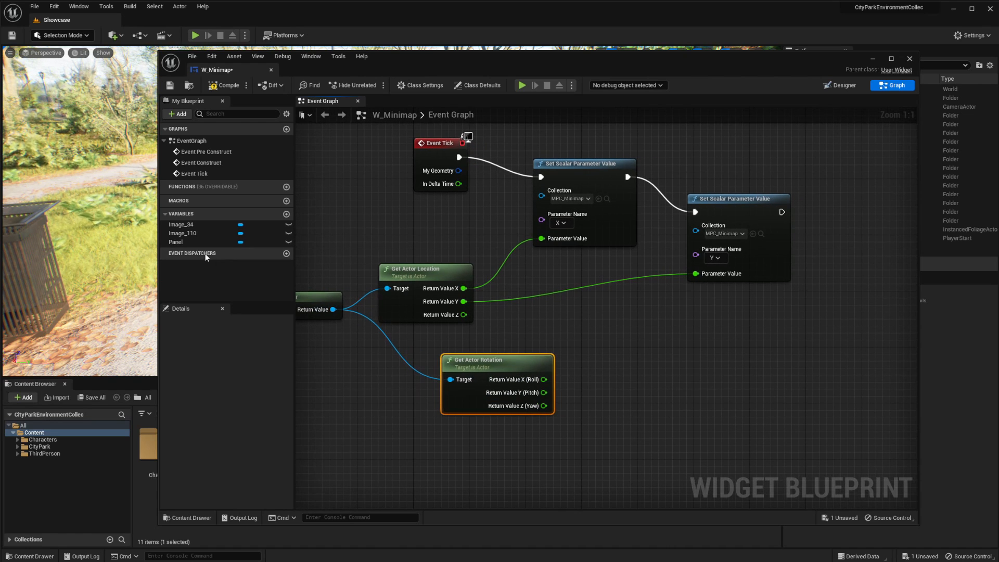
Place a getter for the Panel variable and add a Set Render Transform Angle node targeting it
{"action": "left_click_drag", "start_coordinate": [185, 240], "coordinate": [724, 325], "text": "ctrl"}
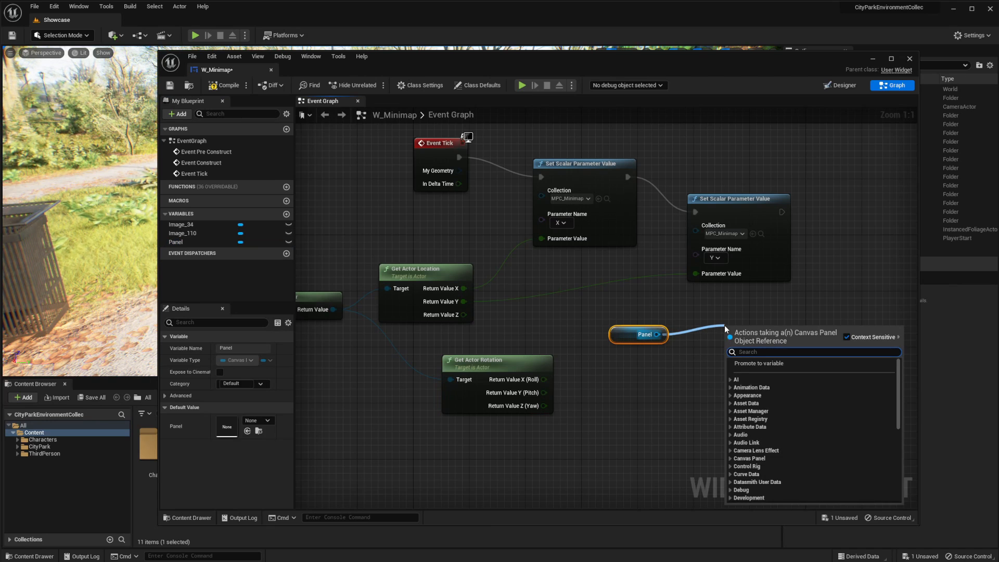
{"action": "type", "text": "transform ro"}
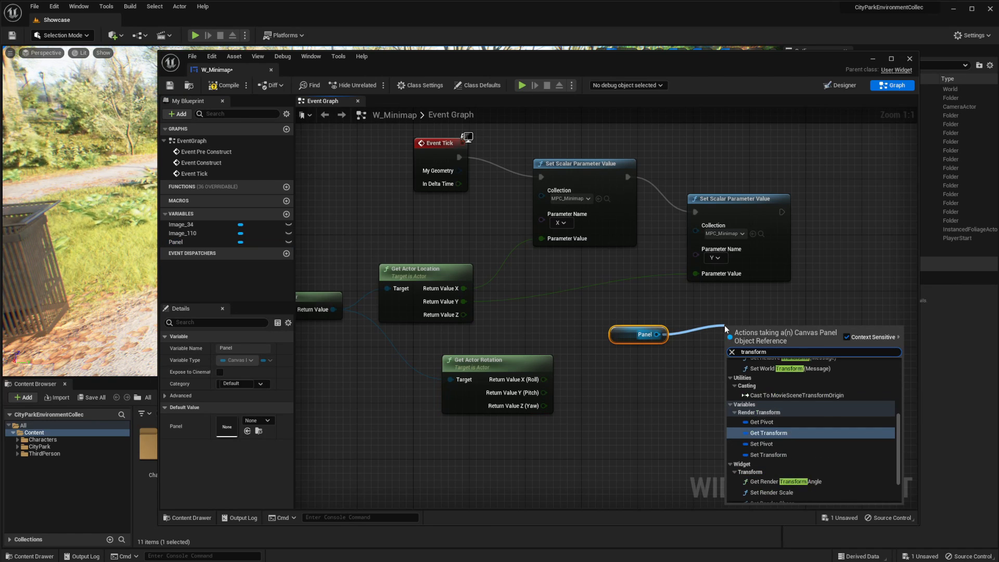
{"action": "key", "text": "BackSpace"}
{"action": "key", "text": "BackSpace"}
{"action": "type", "text": "an"}
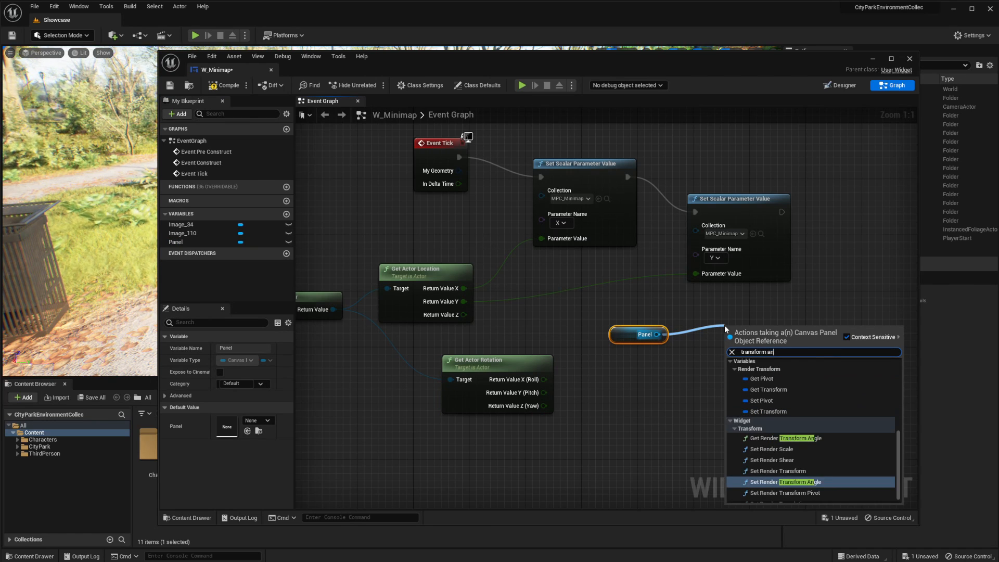
{"action": "left_click", "coordinate": [782, 482]}
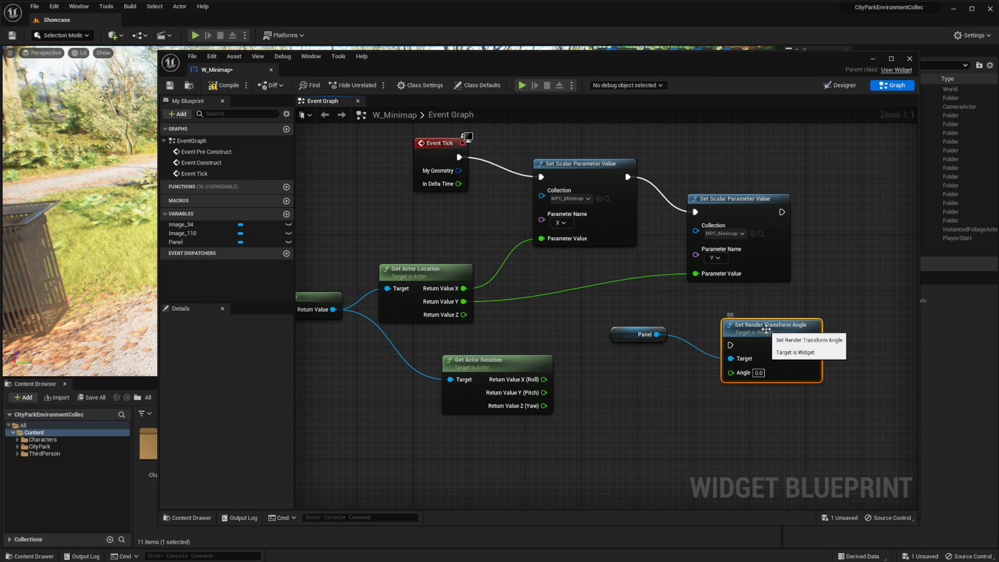
Run Set Render Transform Angle after the Y parameter node and connect the actor rotation's Z (Yaw) to its Angle input
{"action": "left_click_drag", "start_coordinate": [769, 328], "coordinate": [895, 279]}
{"action": "right_click_drag", "start_coordinate": [832, 245], "coordinate": [755, 201]}
{"action": "left_click_drag", "start_coordinate": [705, 168], "coordinate": [779, 252]}
{"action": "left_click_drag", "start_coordinate": [467, 361], "coordinate": [780, 279]}
Tidy the layout of the Get Player Character and Get Actor Rotation nodes, and save and close the W_Minimap widget
{"action": "left_click_drag", "start_coordinate": [442, 327], "coordinate": [498, 342]}
{"action": "right_click_drag", "start_coordinate": [466, 287], "coordinate": [672, 283]}
{"action": "left_click_drag", "start_coordinate": [440, 250], "coordinate": [432, 293]}
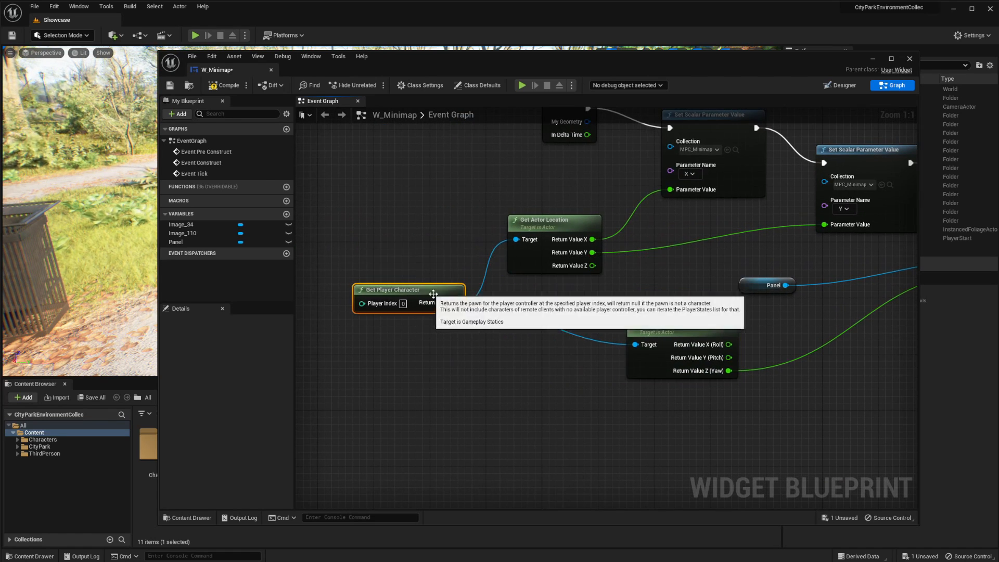
{"action": "right_click_drag", "start_coordinate": [578, 327], "coordinate": [408, 328]}
{"action": "mouse_move", "coordinate": [488, 341]}
{"action": "left_mouse_down"}
{"action": "mouse_move", "coordinate": [510, 335]}
{"action": "mouse_move", "coordinate": [481, 348]}
{"action": "left_mouse_up"}
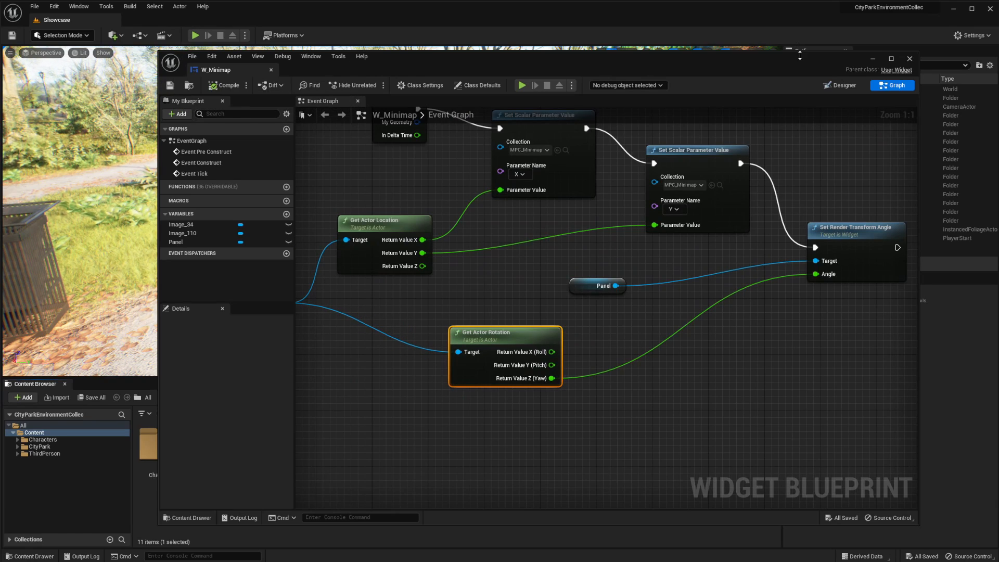
{"action": "left_click", "coordinate": [910, 58]}
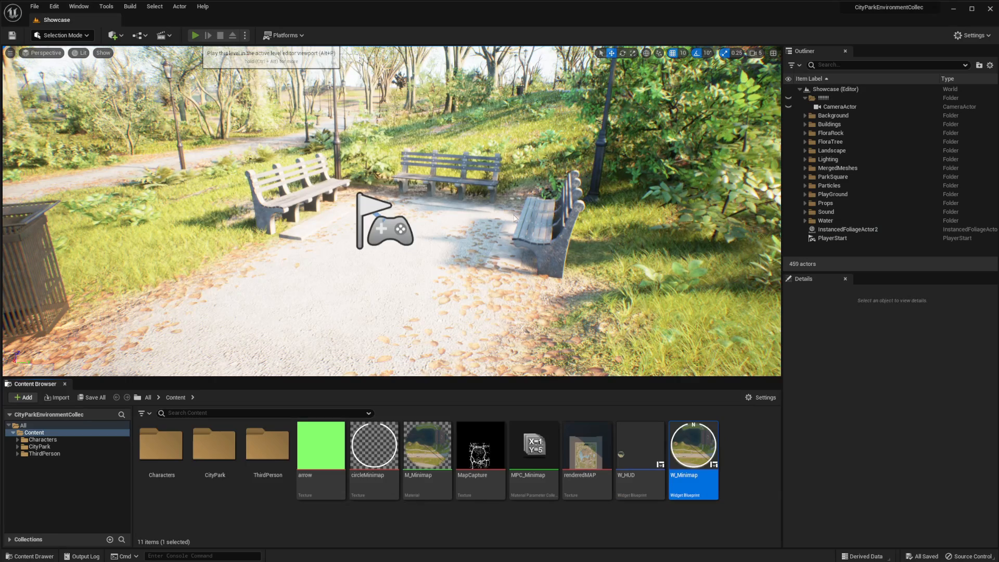
Play the level and run the character along the park paths to check how the minimap rotates, and end the session
{"action": "key", "text": "alt+p"}
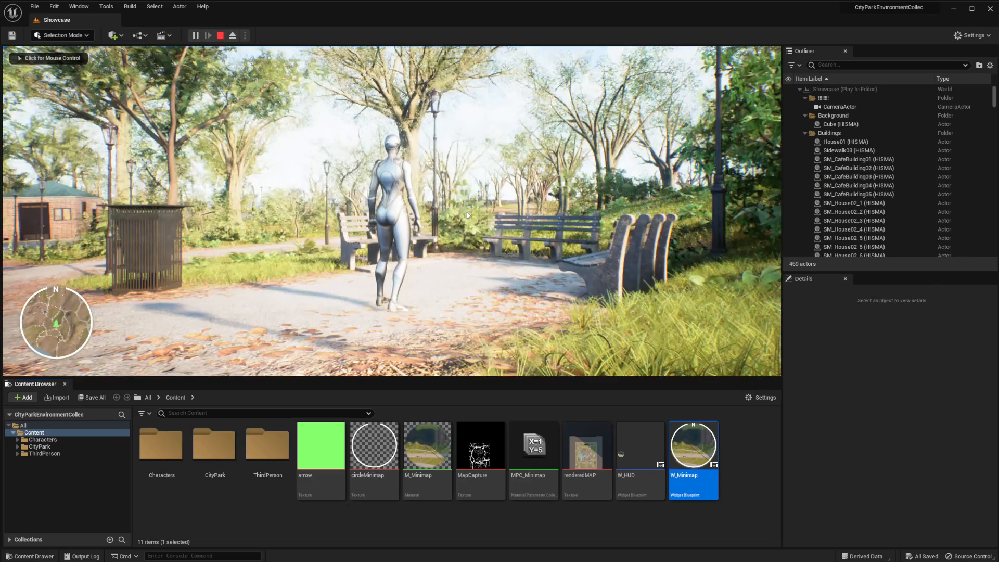
{"action": "key", "text": "w"}
{"action": "key", "text": "w"}
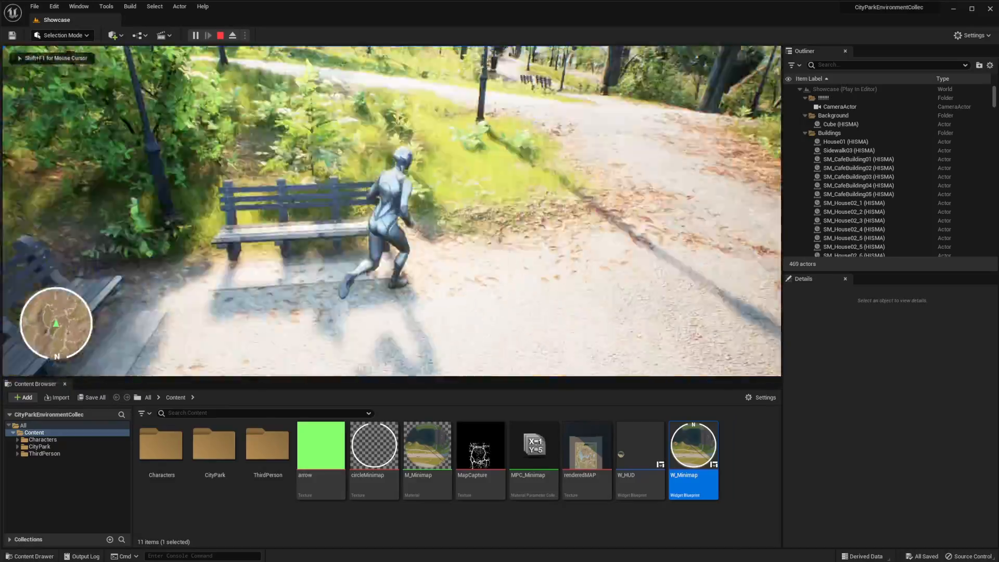
{"action": "key", "text": "w"}
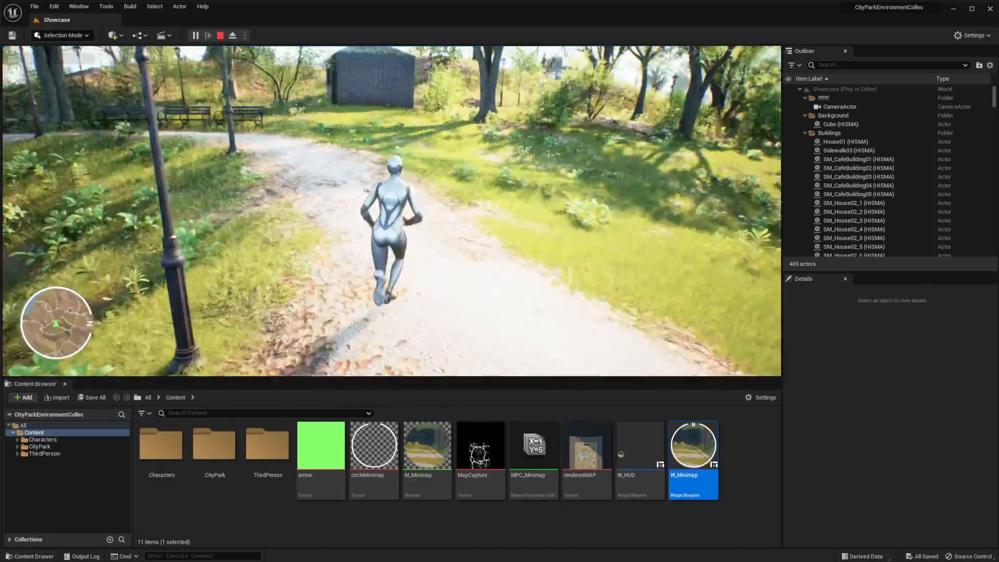
{"action": "key", "text": "w"}
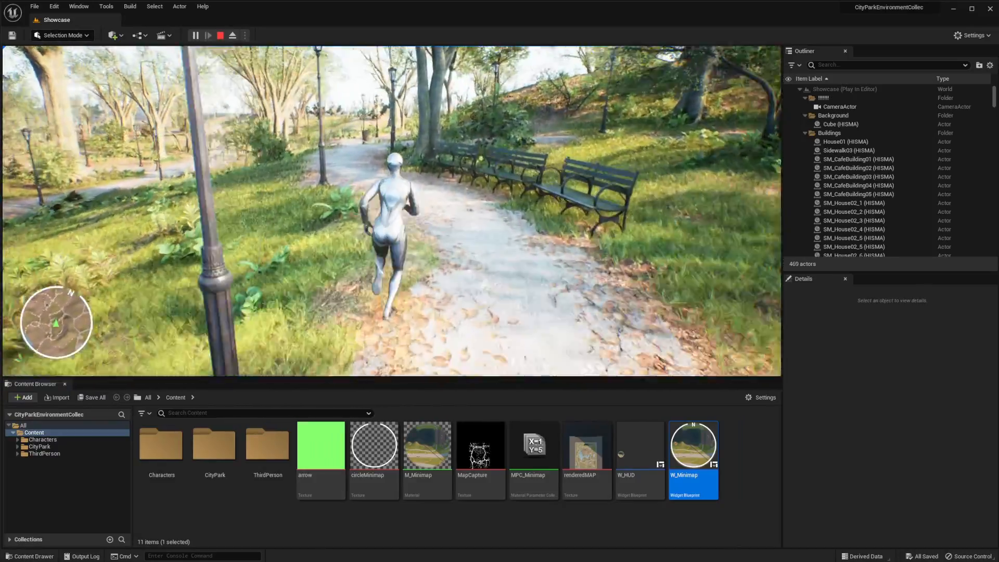
{"action": "key", "text": "w"}
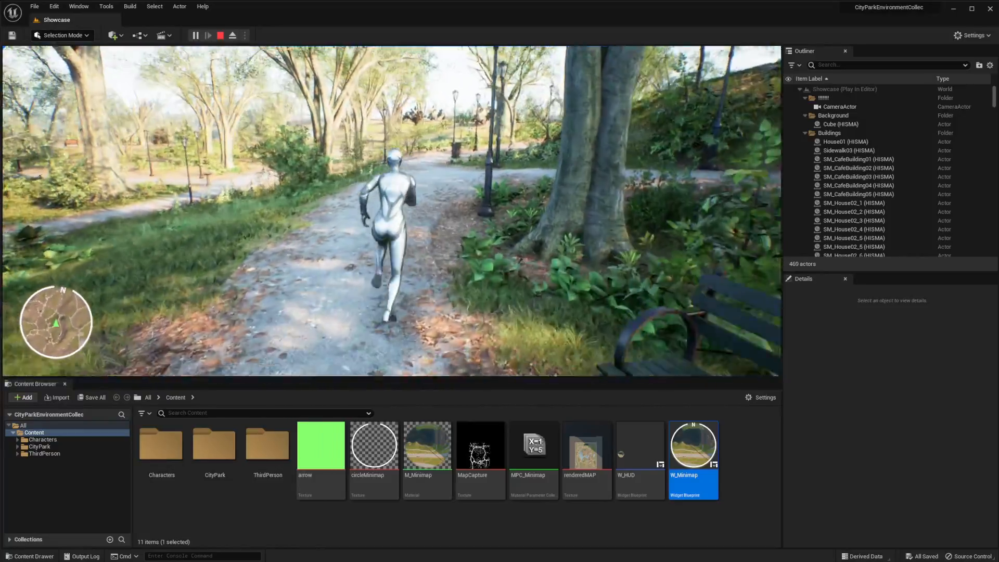
{"action": "key", "text": "w"}
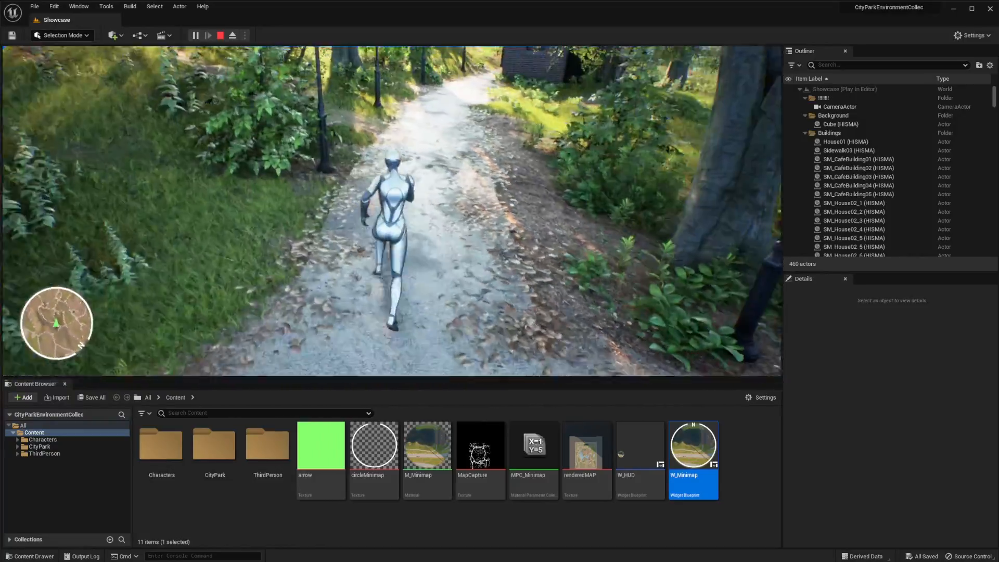
{"action": "key", "text": "Escape"}
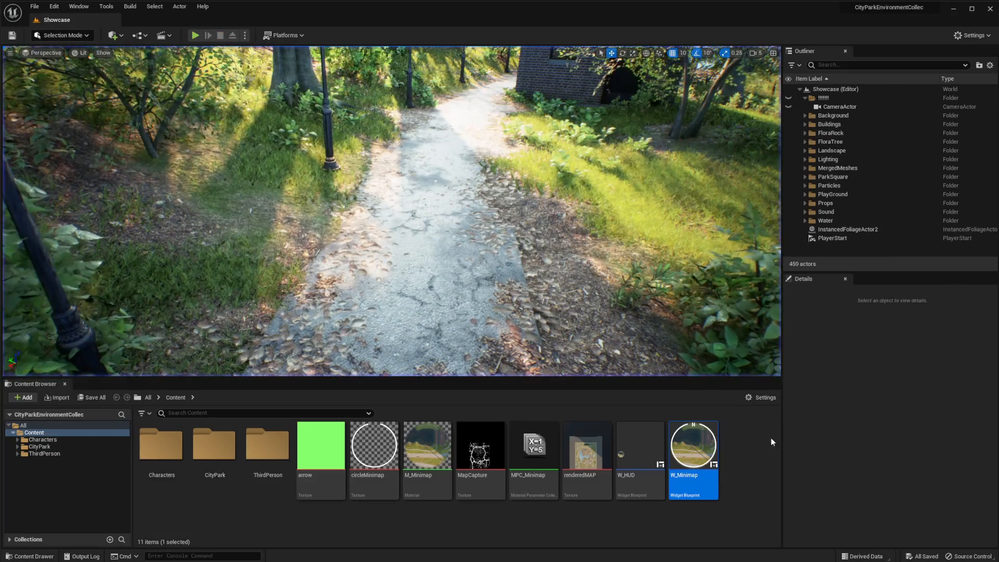
Reopen the W_Minimap graph and add a Multiply node fed by the actor rotation's Z (Yaw) value
{"action": "double_click", "coordinate": [694, 447]}
{"action": "left_click", "coordinate": [892, 85]}
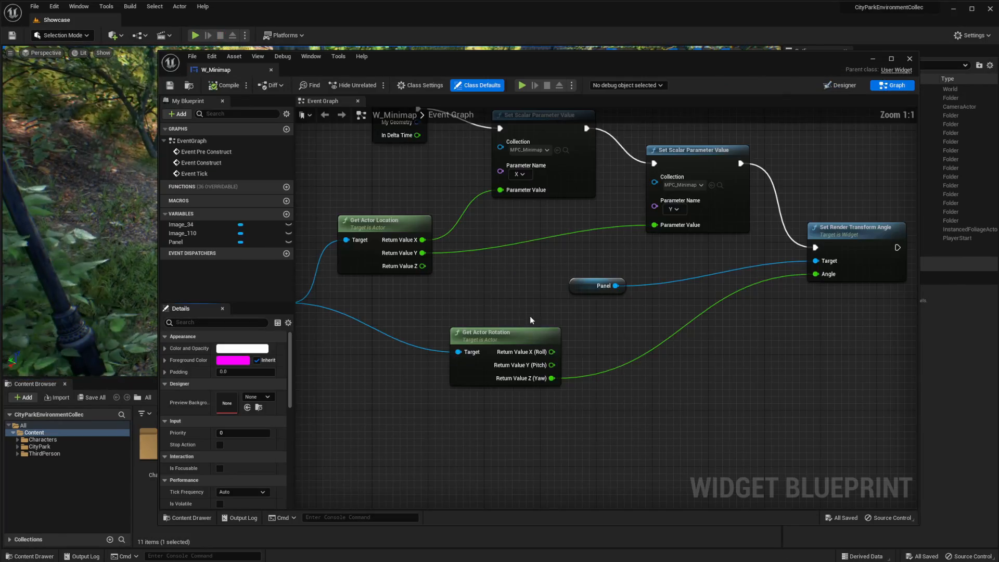
{"action": "scroll", "coordinate": [481, 348], "scroll_direction": "up", "scroll_amount": 3}
{"action": "left_click_drag", "start_coordinate": [480, 348], "coordinate": [553, 314]}
{"action": "type", "text": "*"}
{"action": "key", "text": "Return"}
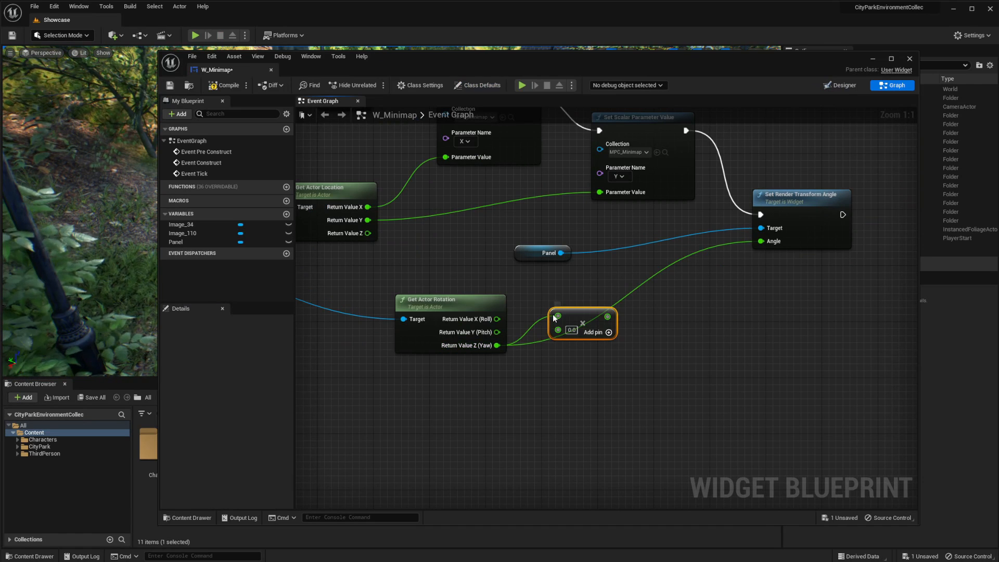
Set the Multiply node's second input to -1, connect its result to the Angle input, and save the widget
{"action": "left_click", "coordinate": [572, 330]}
{"action": "type", "text": "-1"}
{"action": "key", "text": "Return"}
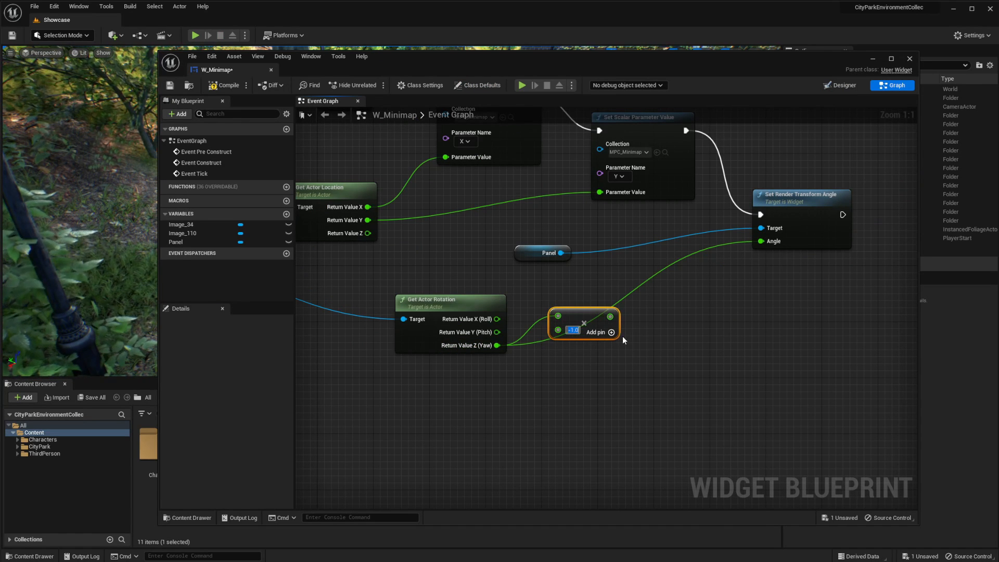
{"action": "left_click_drag", "start_coordinate": [611, 312], "coordinate": [761, 241]}
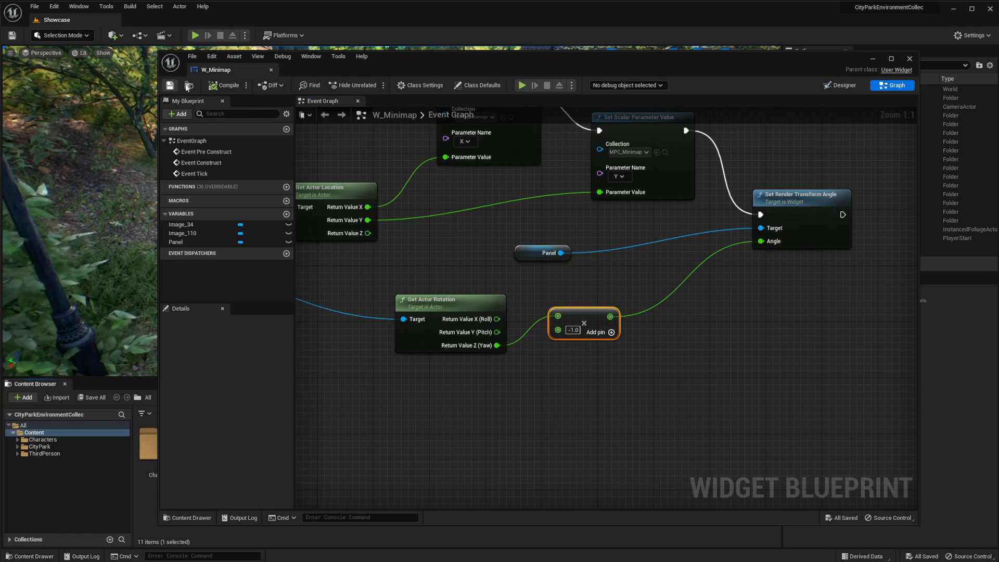
{"action": "left_click", "coordinate": [874, 58]}
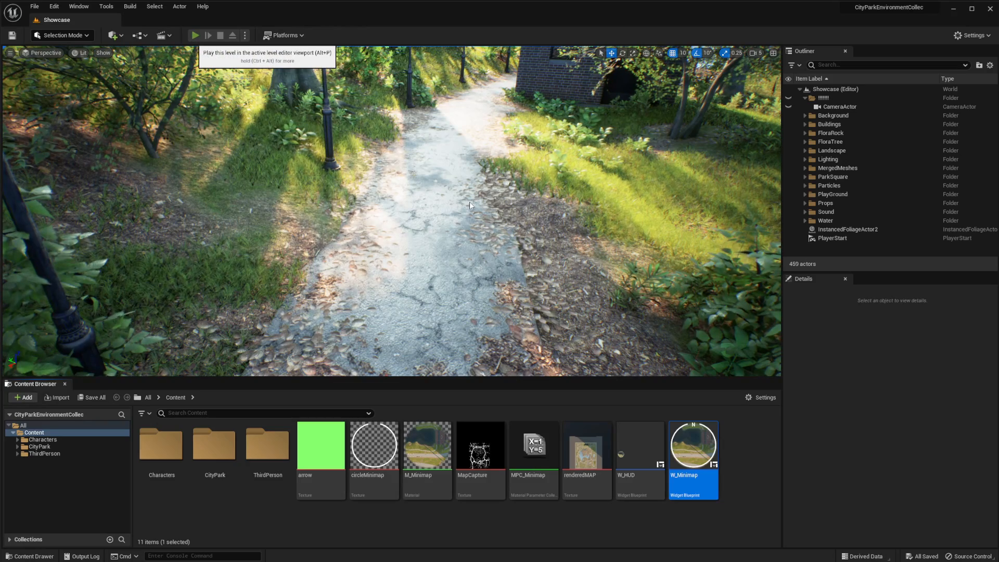
Play the level again and run around the park to test the minimap with the inverted yaw rotation
{"action": "key", "text": "alt+p"}
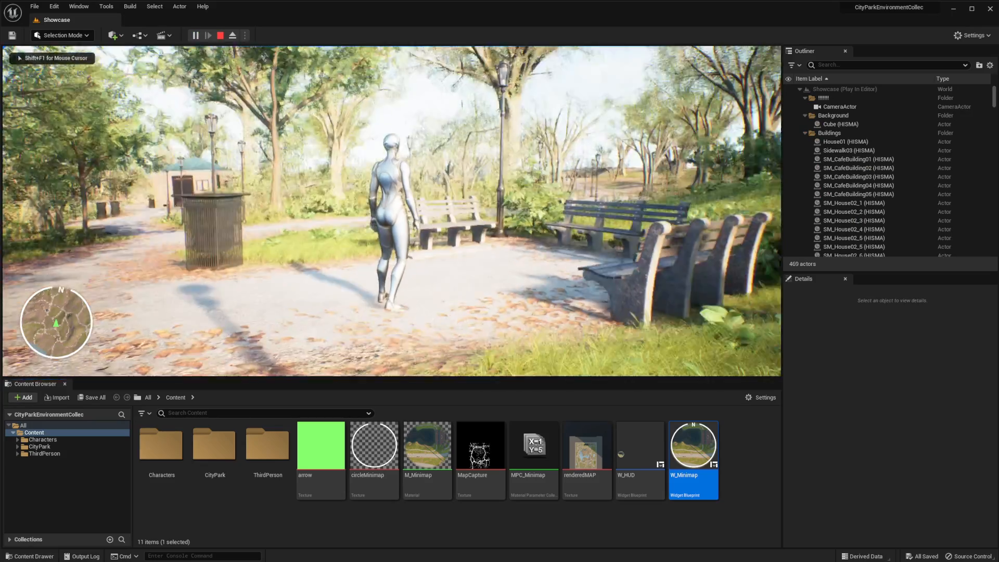
{"action": "key", "text": "w"}
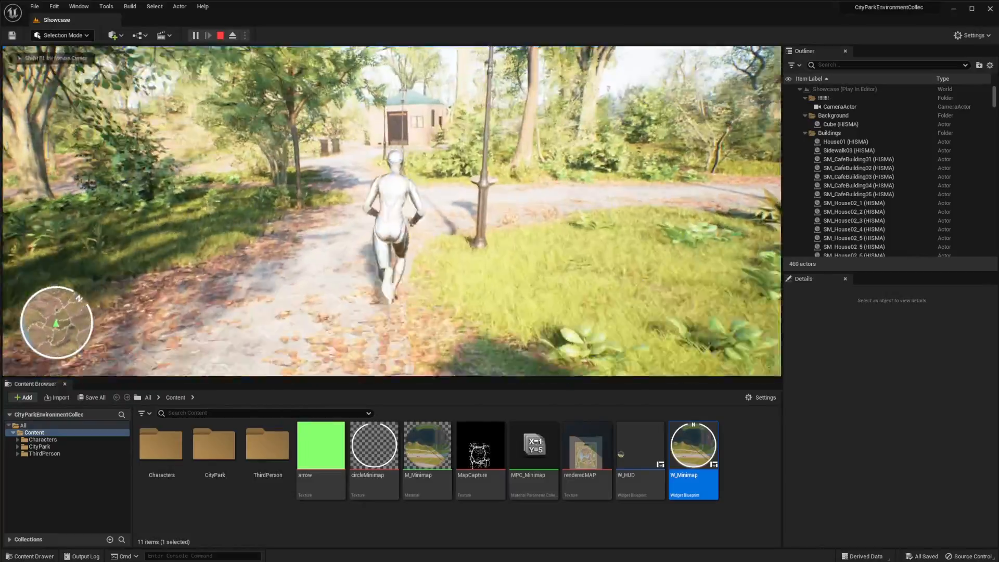
{"action": "key", "text": "w"}
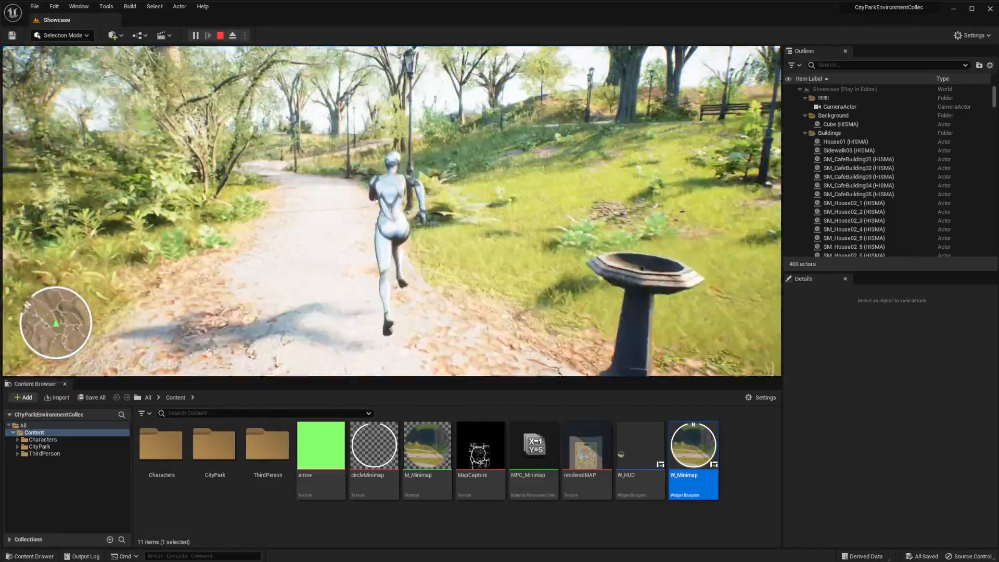
{"action": "key", "text": "w"}
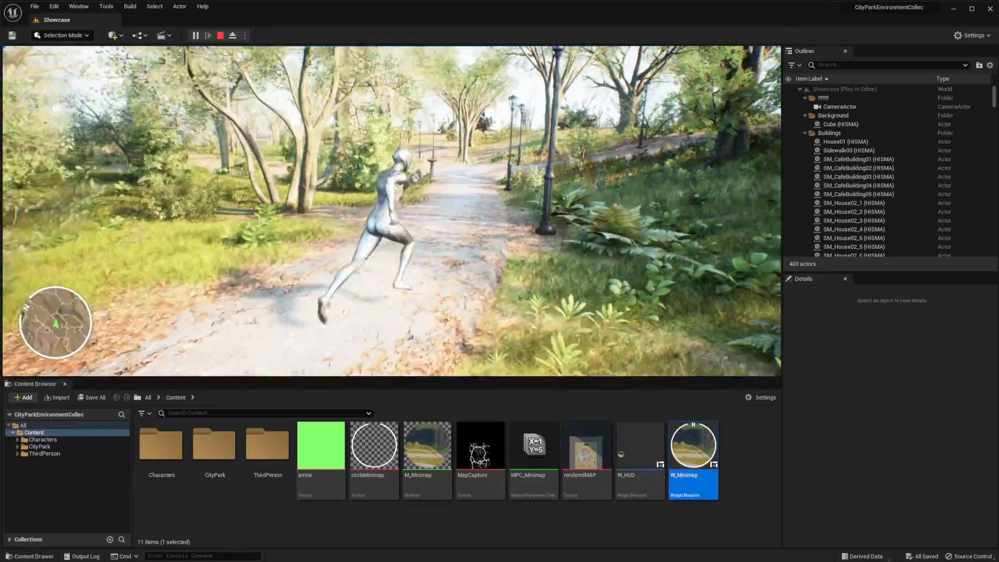
{"action": "key", "text": "w"}
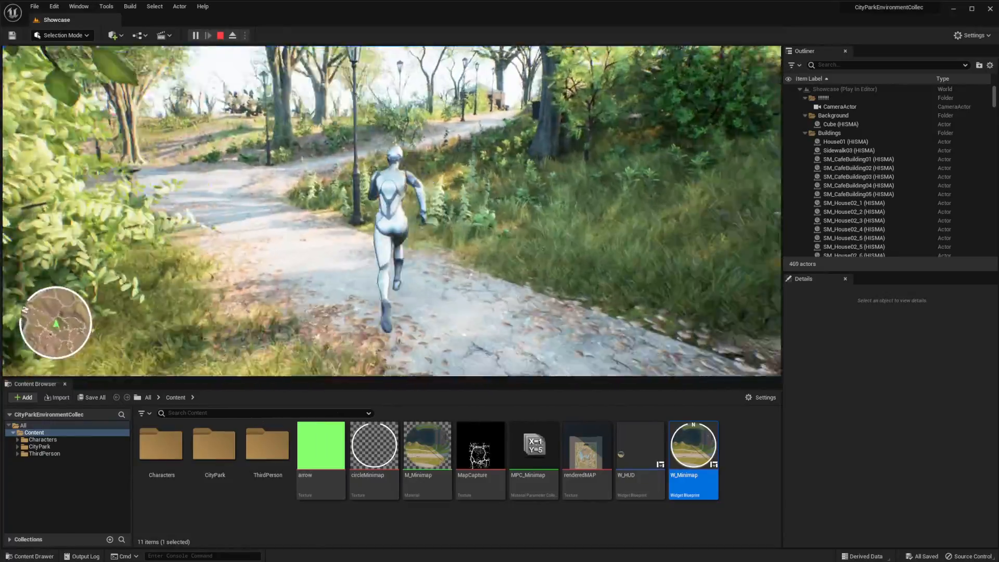
{"action": "key", "text": "w"}
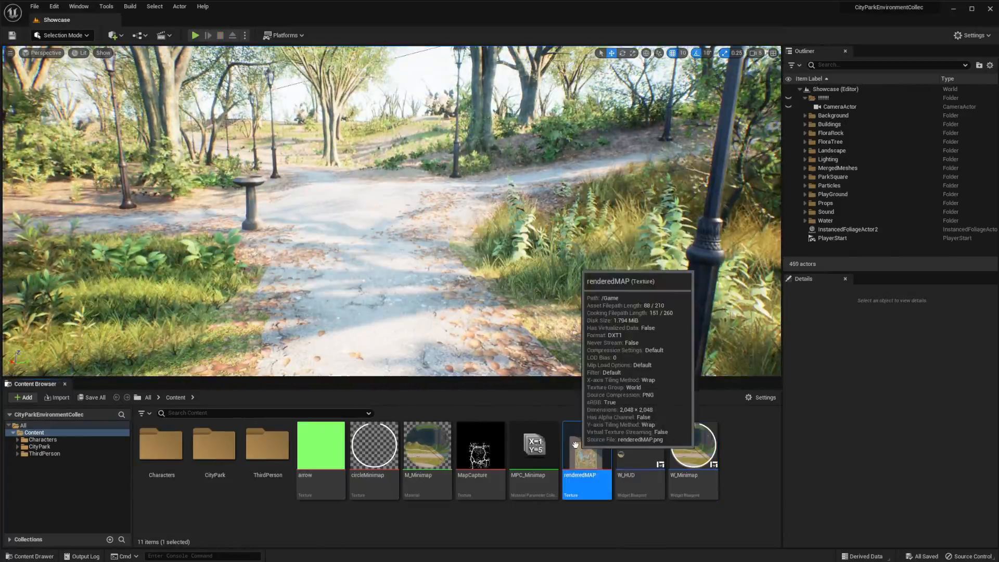
Open the renderedMAP texture to review the captured park map, and close it
{"action": "double_click", "coordinate": [578, 445]}
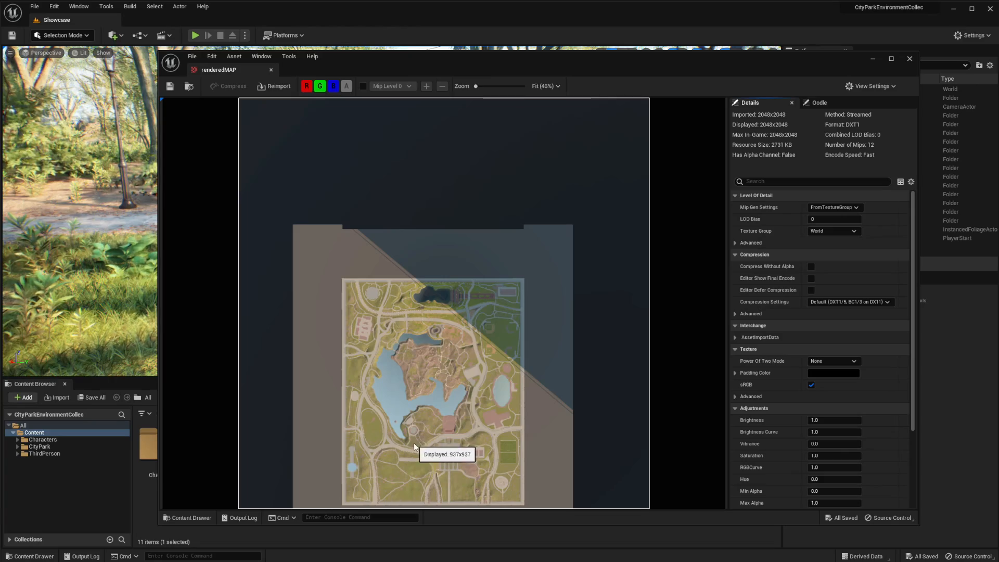
{"action": "left_click", "coordinate": [908, 60]}
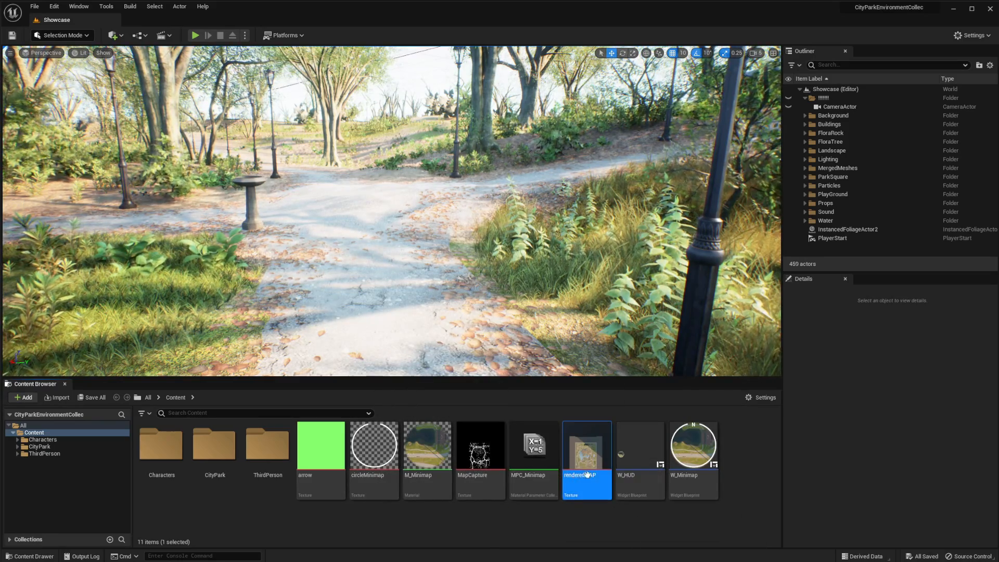
Open the M_Minimap material beside the content assets and add the MapCapture texture to its graph as a texture sample
{"action": "double_click", "coordinate": [427, 447]}
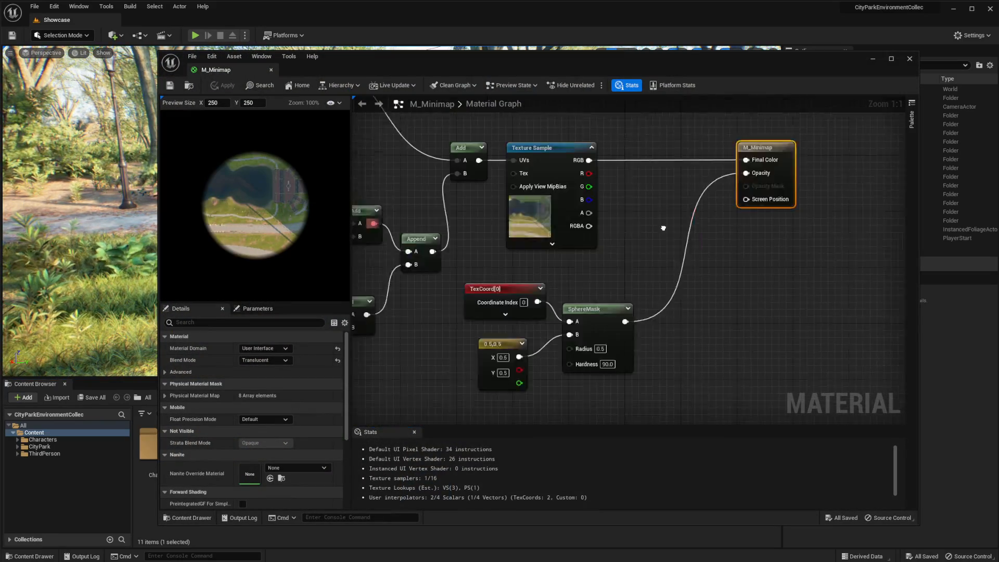
{"action": "right_click_drag", "start_coordinate": [663, 227], "coordinate": [551, 248]}
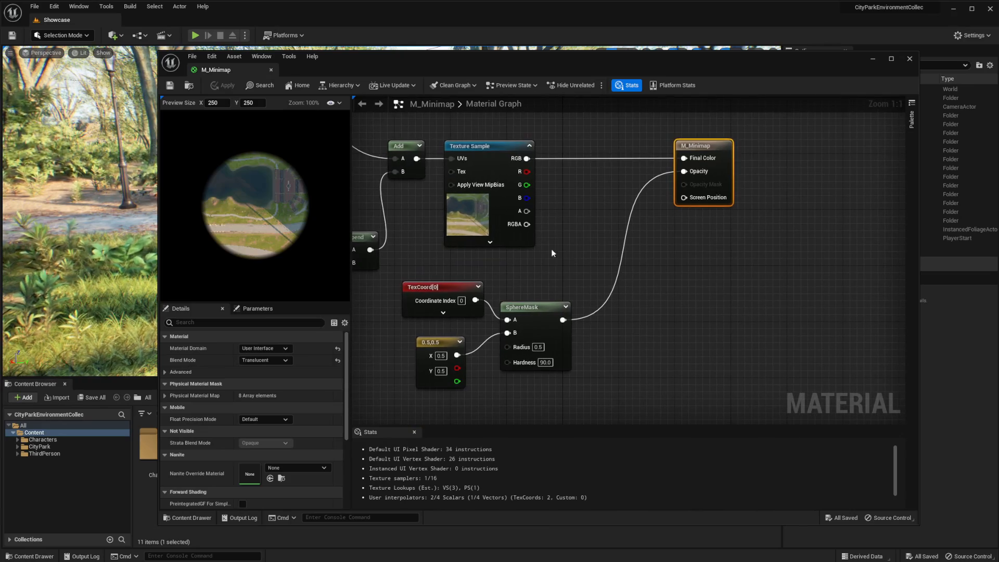
{"action": "left_click_drag", "start_coordinate": [516, 70], "coordinate": [965, 106]}
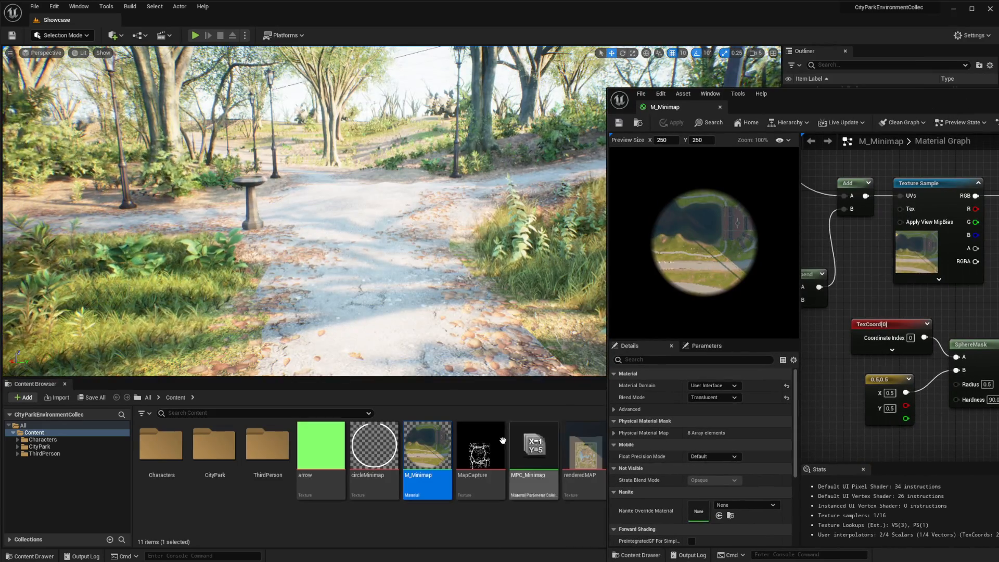
{"action": "left_click_drag", "start_coordinate": [489, 446], "coordinate": [879, 307]}
{"action": "right_click_drag", "start_coordinate": [998, 235], "coordinate": [888, 227]}
{"action": "left_click", "coordinate": [888, 224]}
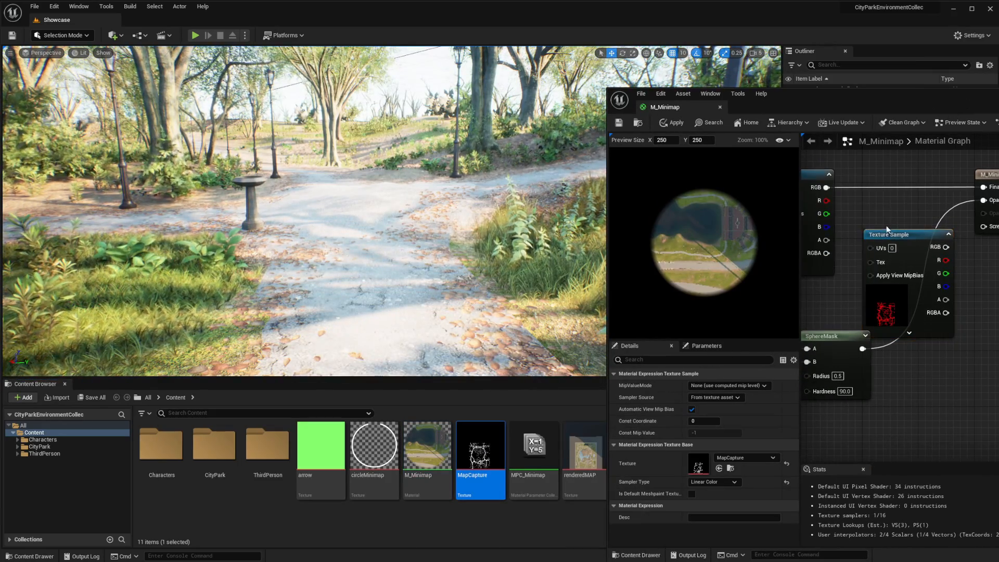
Arrange the texture sample nodes and connect the Add node's output to the MapCapture sample's UVs
{"action": "left_click_drag", "start_coordinate": [892, 232], "coordinate": [855, 202]}
{"action": "right_click_drag", "start_coordinate": [855, 202], "coordinate": [958, 258]}
{"action": "left_click_drag", "start_coordinate": [899, 287], "coordinate": [928, 196]}
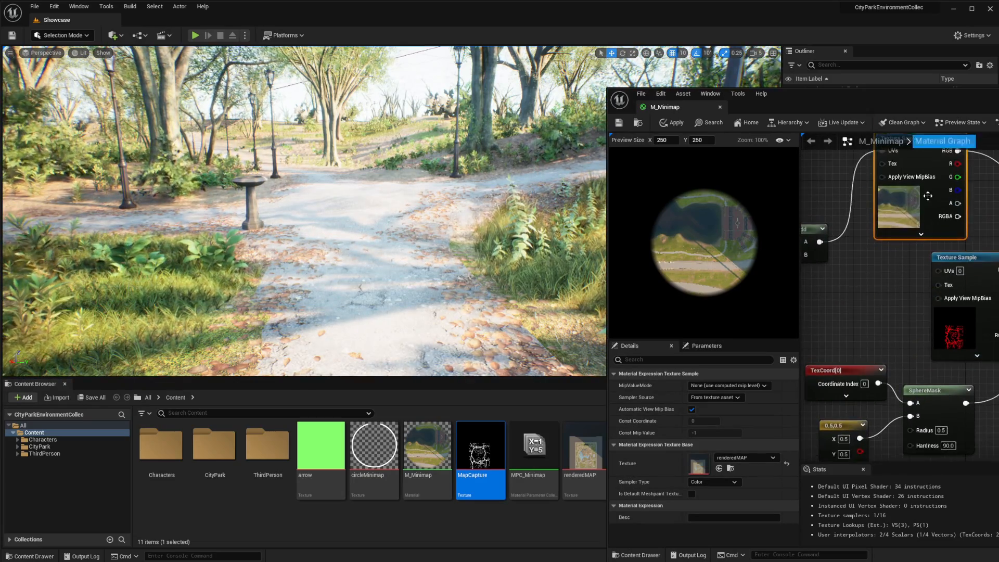
{"action": "right_click_drag", "start_coordinate": [927, 196], "coordinate": [942, 180]}
{"action": "left_click_drag", "start_coordinate": [834, 226], "coordinate": [957, 256]}
{"action": "left_click_drag", "start_coordinate": [972, 244], "coordinate": [935, 243]}
{"action": "right_click_drag", "start_coordinate": [979, 312], "coordinate": [903, 302]}
{"action": "left_click_drag", "start_coordinate": [827, 101], "coordinate": [659, 93]}
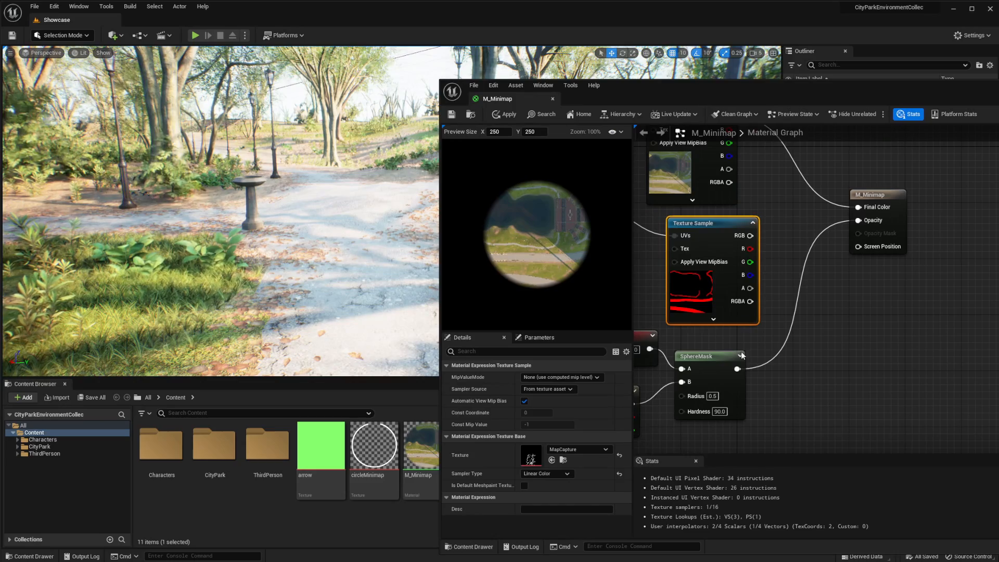
Multiply the MapCapture sample's R channel by the SphereMask output and connect the result to the material's Opacity
{"action": "left_click_drag", "start_coordinate": [709, 357], "coordinate": [716, 363]}
{"action": "left_click_drag", "start_coordinate": [750, 235], "coordinate": [775, 266]}
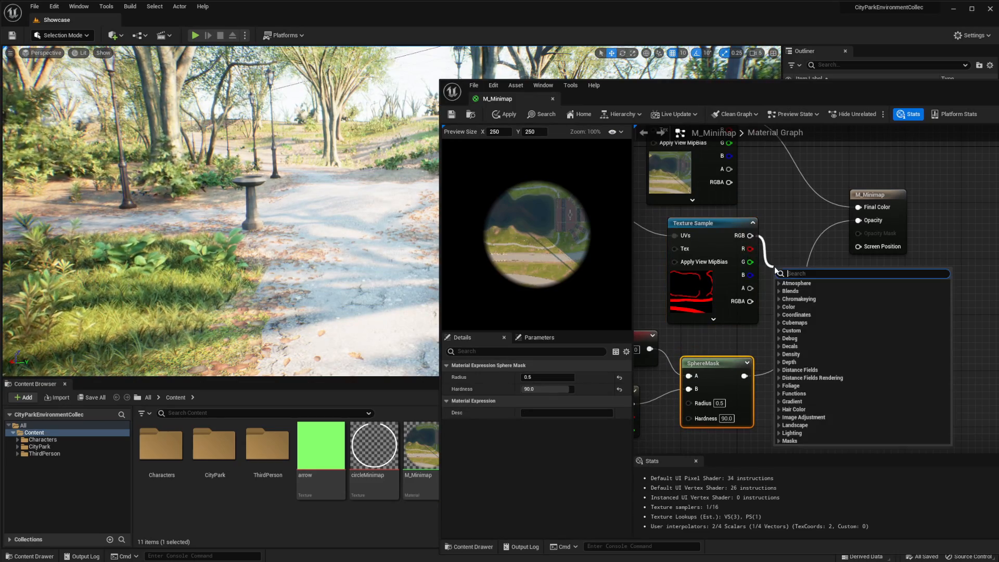
{"action": "type", "text": "mul"}
{"action": "key", "text": "Return"}
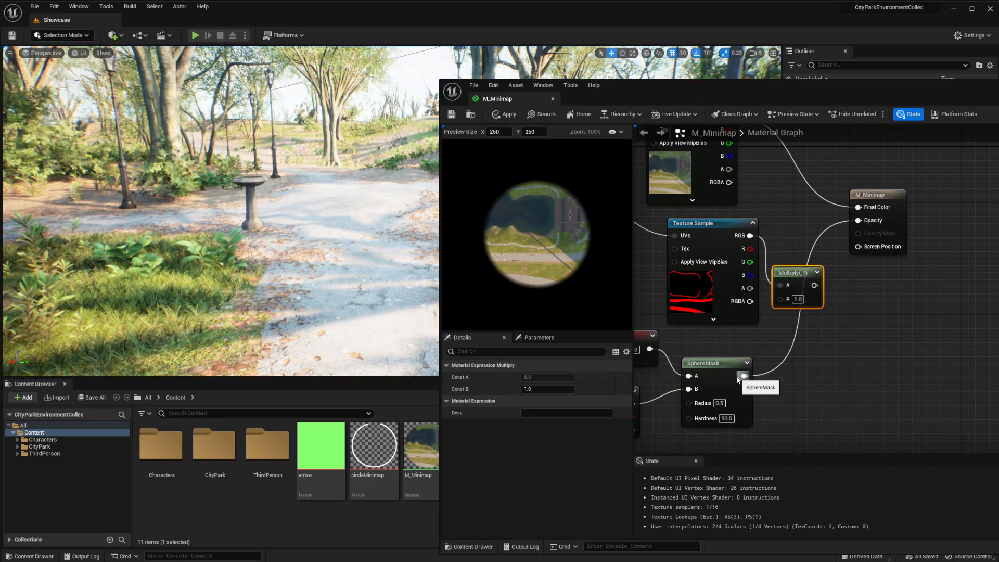
{"action": "left_click_drag", "start_coordinate": [741, 377], "coordinate": [782, 305]}
{"action": "left_click_drag", "start_coordinate": [750, 249], "coordinate": [858, 220]}
{"action": "right_click_drag", "start_coordinate": [782, 218], "coordinate": [877, 285]}
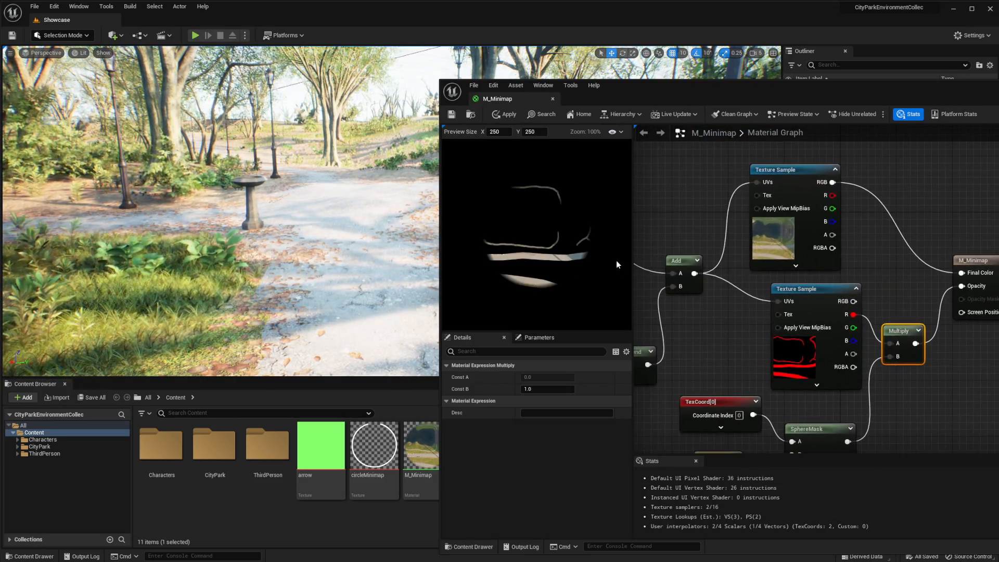
Add a three-component constant vector set to 1, 1, 1 and connect it to the material's Final Color
{"action": "right_click_drag", "start_coordinate": [865, 176], "coordinate": [811, 215]}
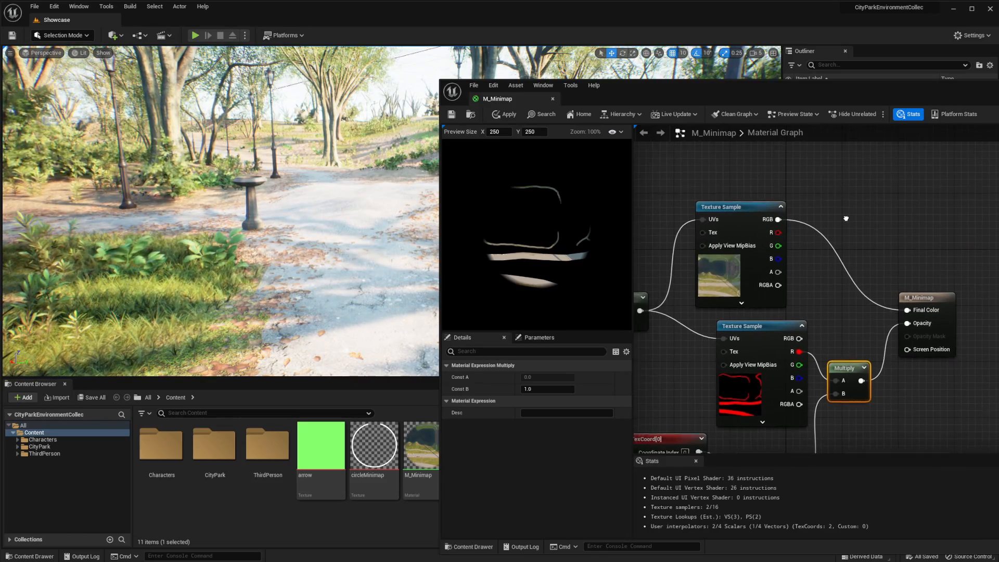
{"action": "left_click", "coordinate": [829, 188]}
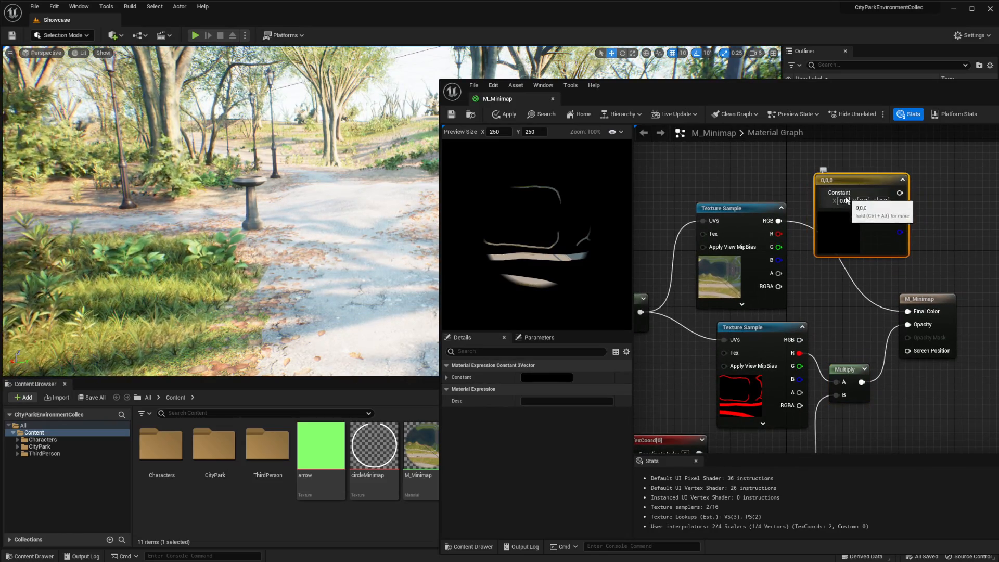
{"action": "left_click", "coordinate": [843, 201]}
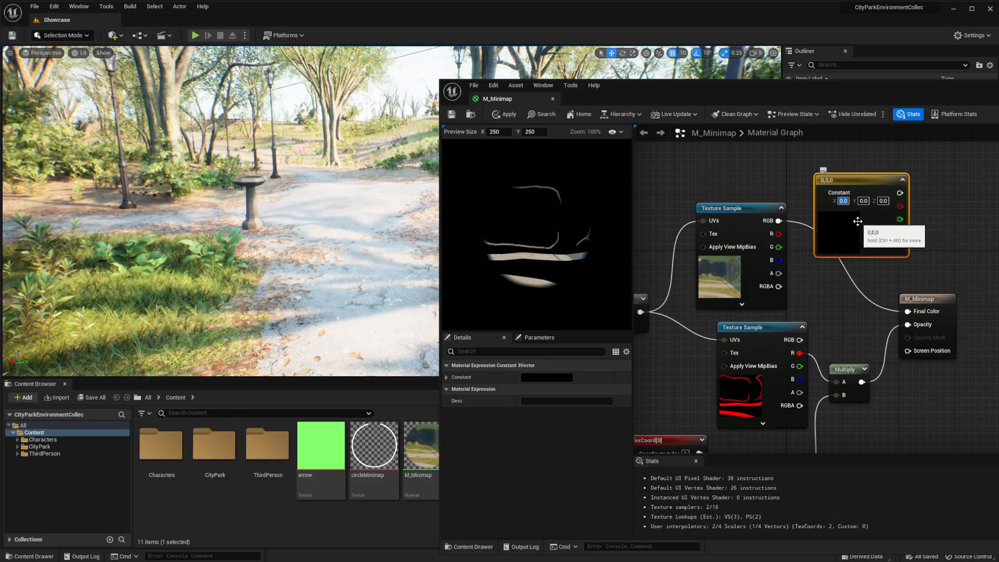
{"action": "type", "text": "1"}
{"action": "key", "text": "Tab"}
{"action": "type", "text": "1"}
{"action": "key", "text": "Tab"}
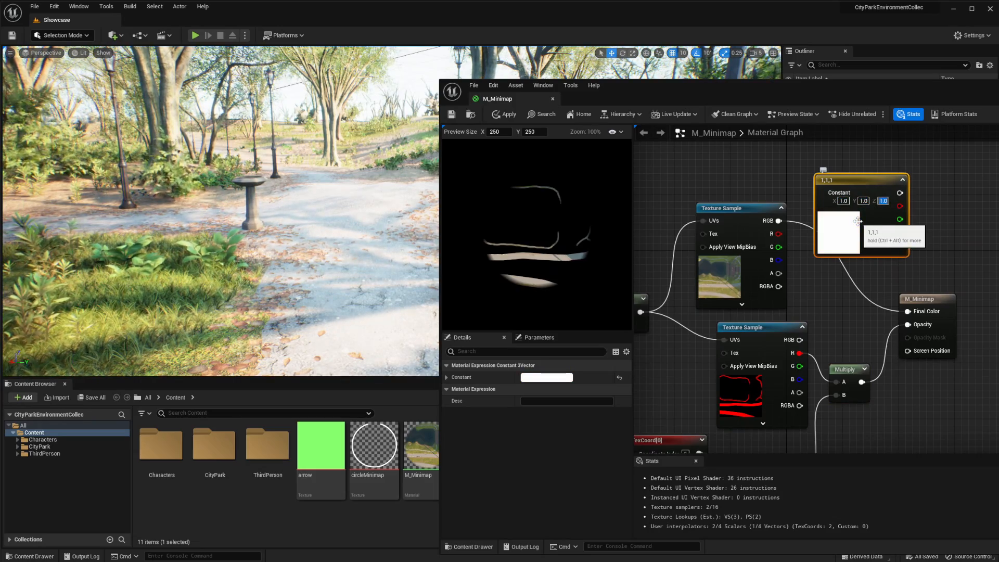
{"action": "left_click_drag", "start_coordinate": [899, 193], "coordinate": [908, 312]}
Tidy the layout of the constant vector and the texture sample nodes in the M_Minimap material graph
{"action": "right_click_drag", "start_coordinate": [752, 181], "coordinate": [806, 180]}
{"action": "left_click_drag", "start_coordinate": [892, 179], "coordinate": [864, 171]}
{"action": "left_click_drag", "start_coordinate": [797, 206], "coordinate": [730, 172]}
{"action": "right_click_drag", "start_coordinate": [796, 278], "coordinate": [796, 202]}
{"action": "left_click_drag", "start_coordinate": [808, 248], "coordinate": [801, 234]}
{"action": "right_click_drag", "start_coordinate": [815, 218], "coordinate": [796, 250]}
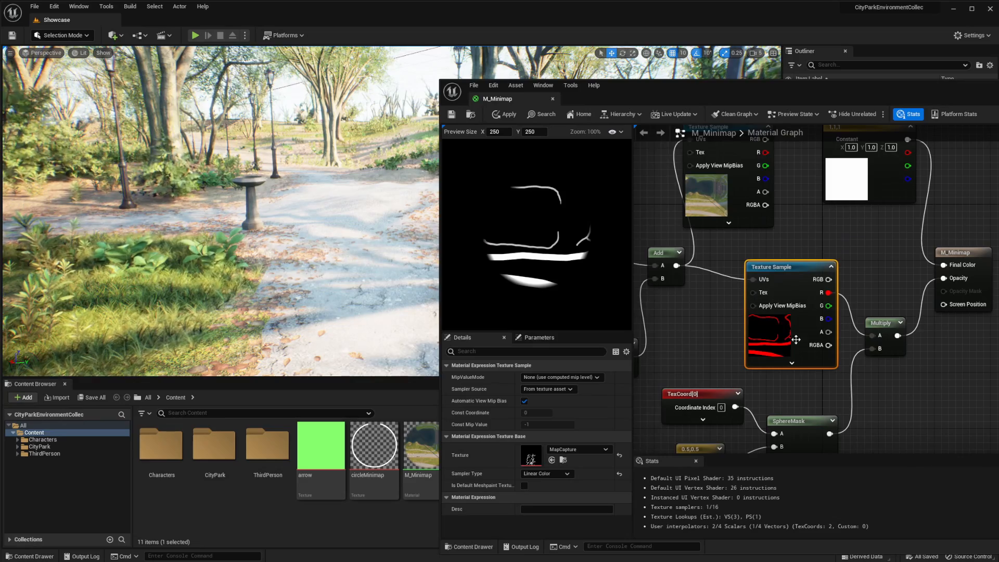
{"action": "right_click_drag", "start_coordinate": [863, 292], "coordinate": [822, 294]}
{"action": "right_click_drag", "start_coordinate": [869, 274], "coordinate": [892, 312]}
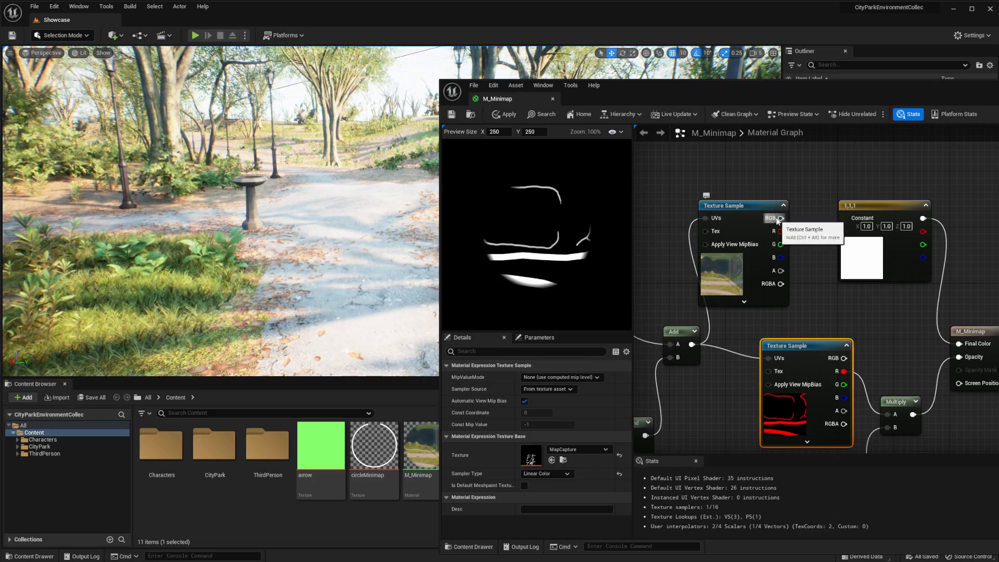
Try the rendered map sample's RGB output as the material's Final Color, and reconnect the 1, 1, 1 constant vector to Final Color
{"action": "left_click_drag", "start_coordinate": [780, 218], "coordinate": [968, 345]}
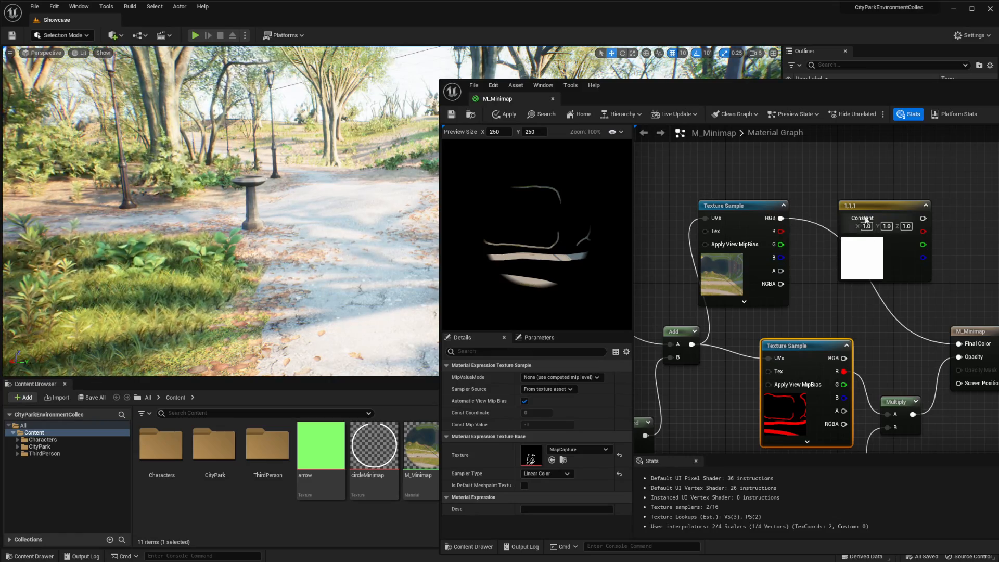
{"action": "left_click_drag", "start_coordinate": [865, 220], "coordinate": [851, 205]}
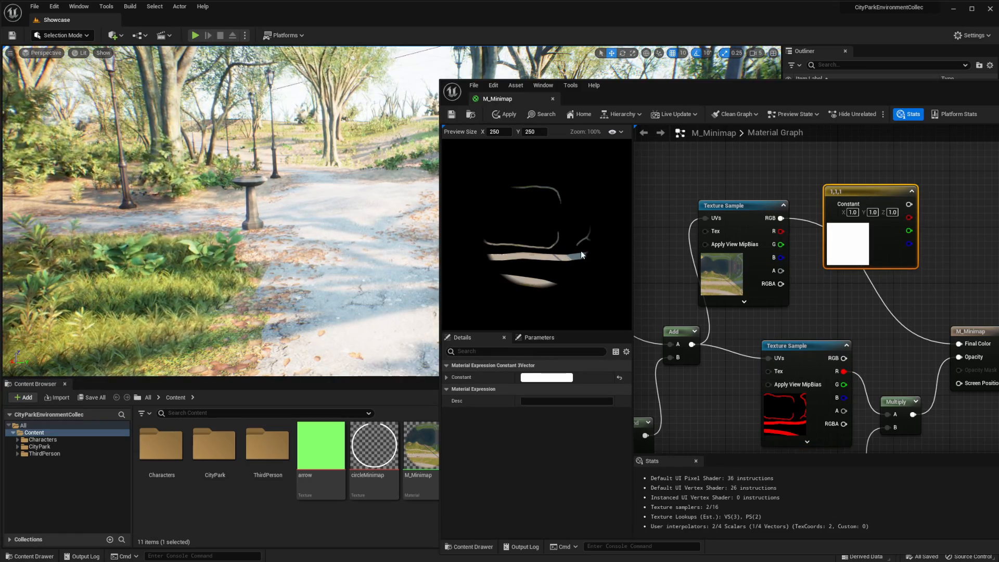
{"action": "left_click_drag", "start_coordinate": [909, 204], "coordinate": [960, 346]}
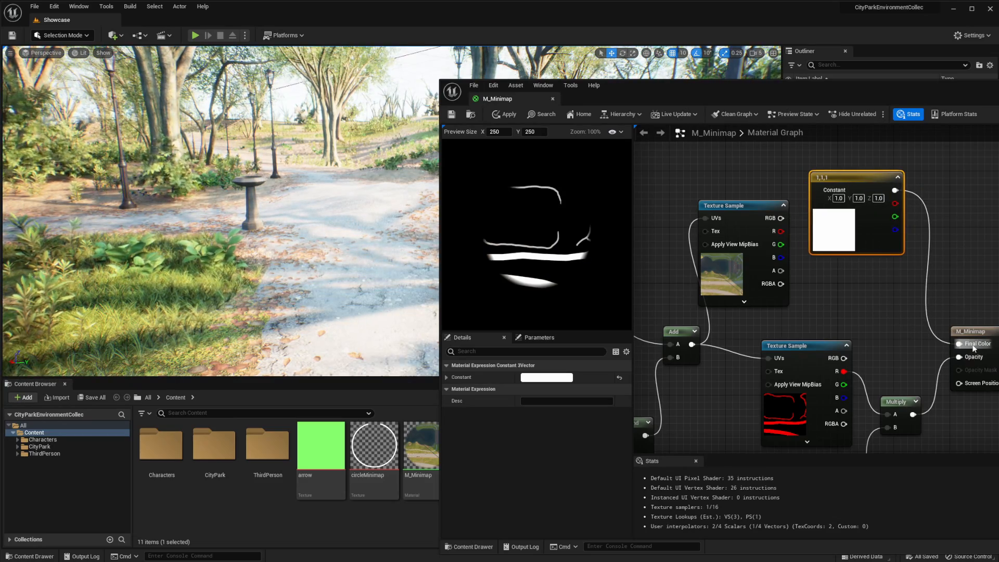
Check the MapCapture sample and SphereMask branch of the M_Minimap graph and save the material
{"action": "right_click_drag", "start_coordinate": [901, 350], "coordinate": [874, 290]}
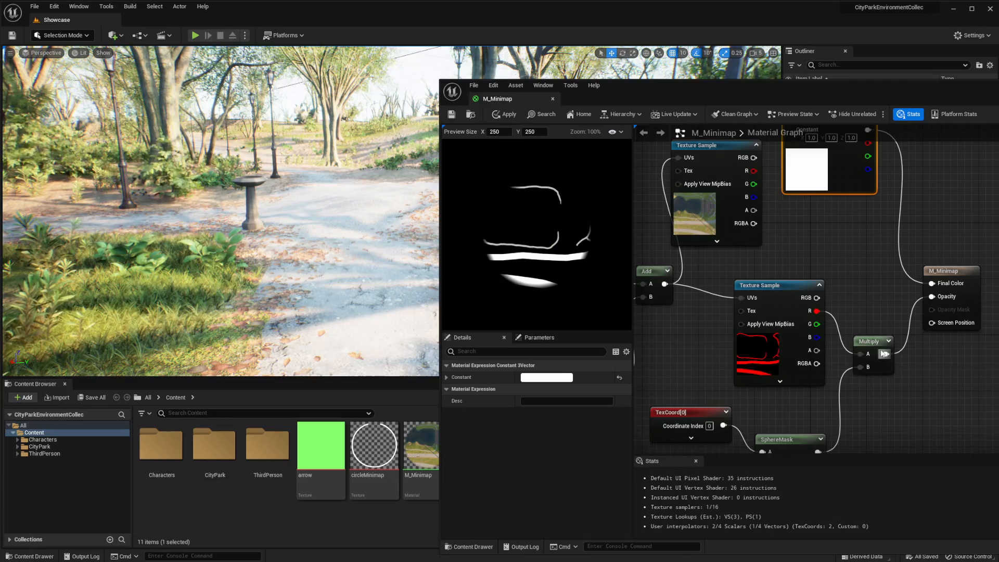
{"action": "right_click_drag", "start_coordinate": [711, 333], "coordinate": [769, 242]}
{"action": "left_click_drag", "start_coordinate": [731, 228], "coordinate": [925, 415]}
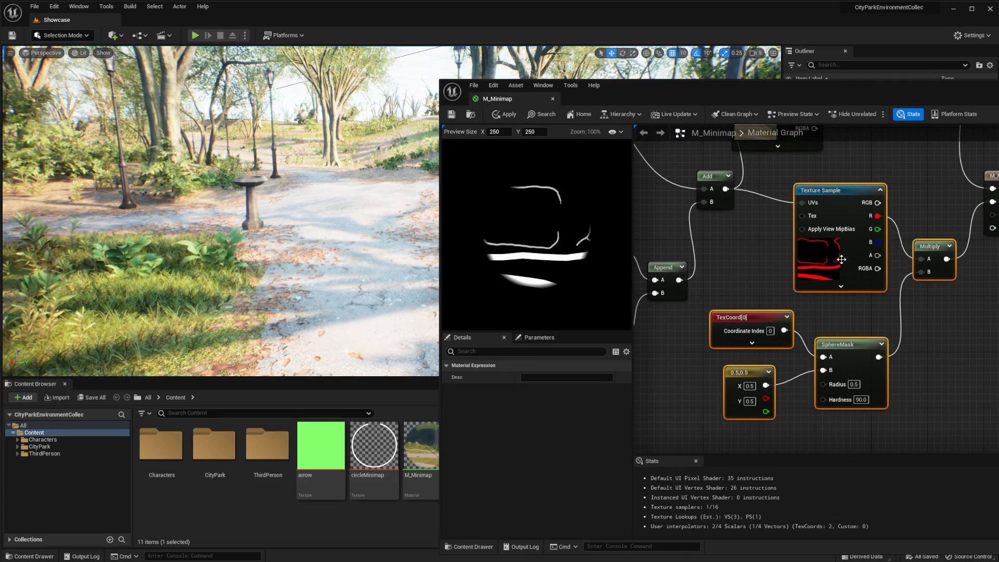
{"action": "left_click", "coordinate": [755, 260]}
{"action": "right_click_drag", "start_coordinate": [756, 260], "coordinate": [742, 283]}
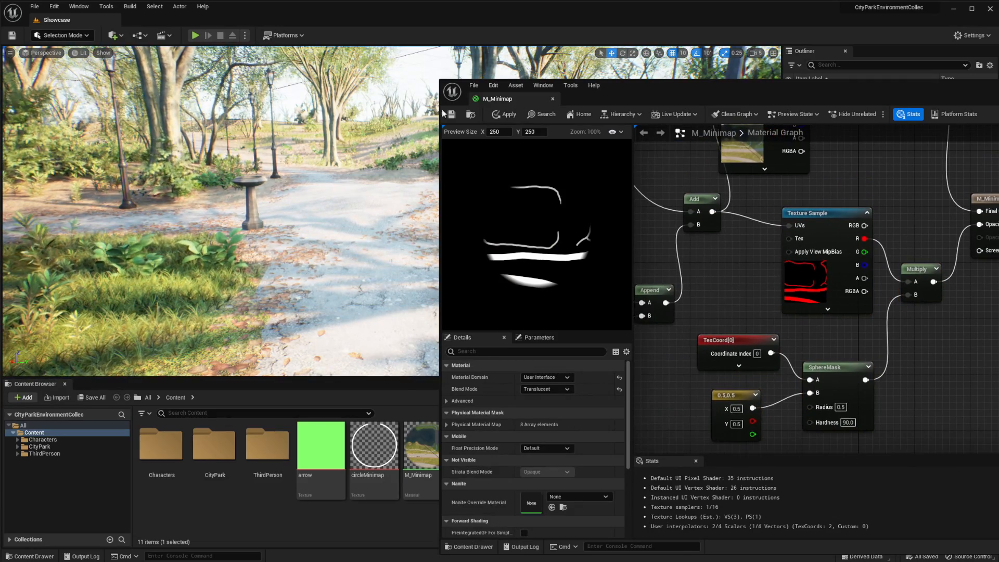
{"action": "key", "text": "ctrl+s"}
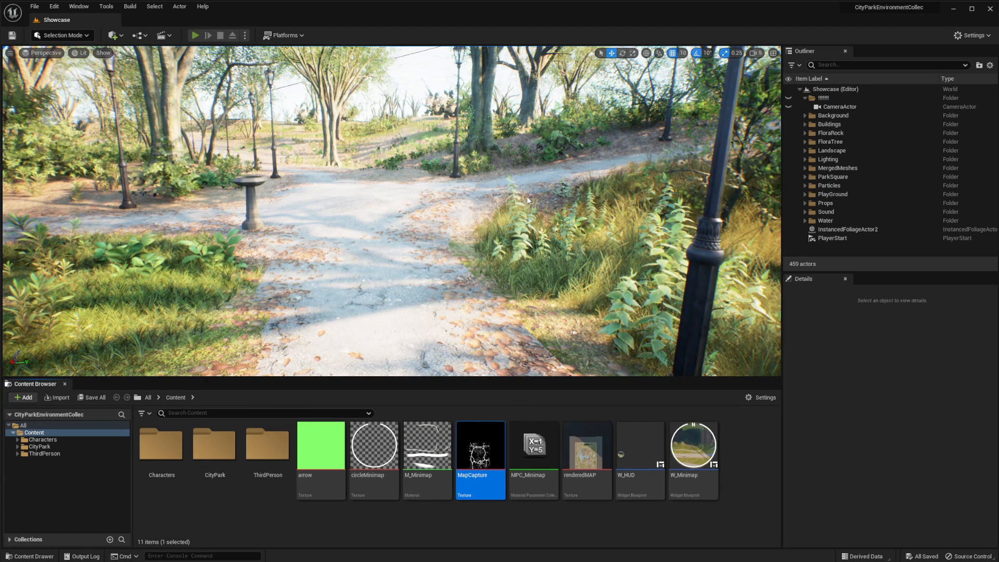
Play the level and run the character along the park path to check the MapCapture minimap
{"action": "left_click", "coordinate": [510, 192]}
{"action": "key", "text": "w"}
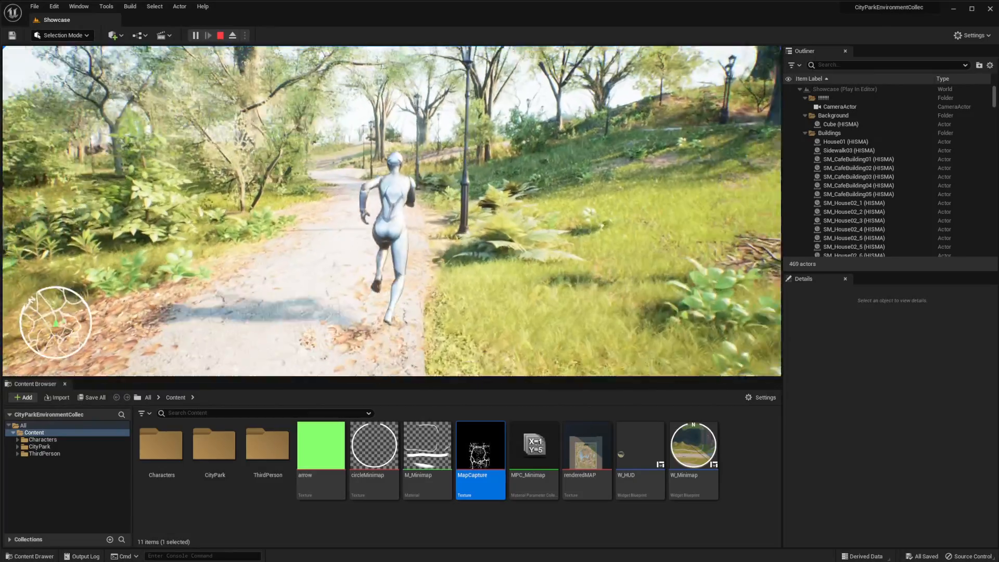
{"action": "key", "text": "Escape"}
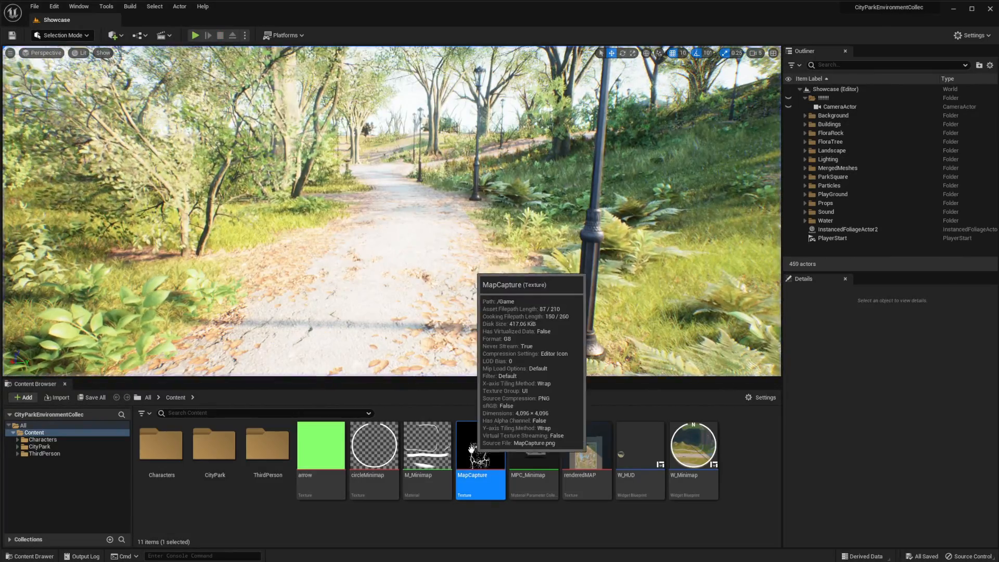
Set the SphereMask node's Hardness to 50 in the M_Minimap material, and save and close the material
{"action": "double_click", "coordinate": [426, 446]}
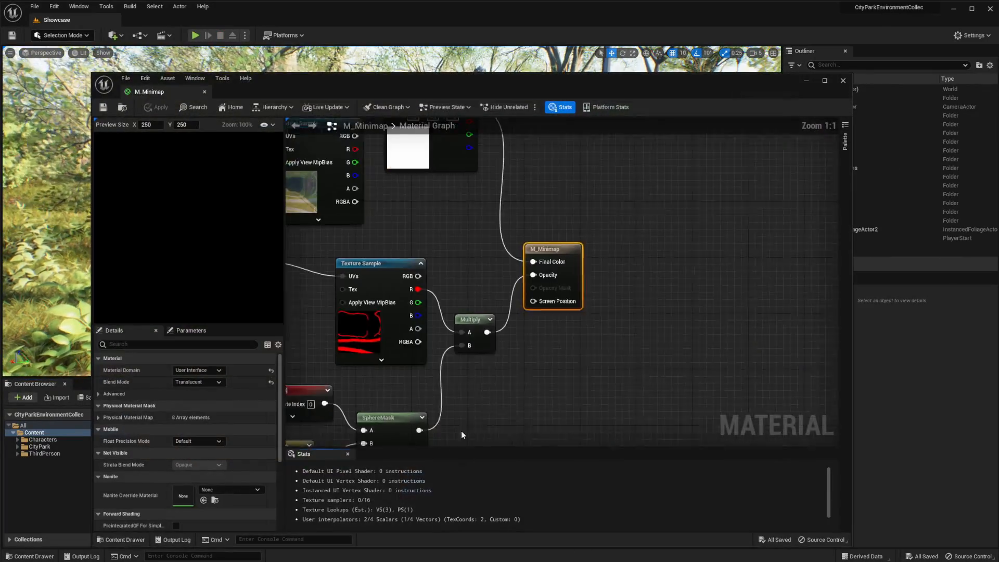
{"action": "right_click_drag", "start_coordinate": [473, 387], "coordinate": [666, 245]}
{"action": "left_click", "coordinate": [606, 284]}
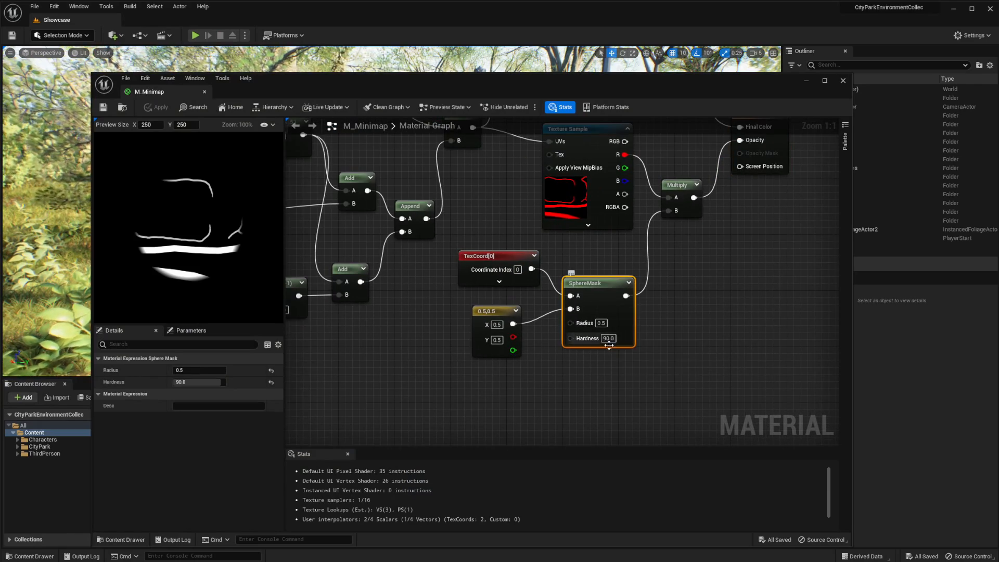
{"action": "type", "text": "50"}
{"action": "key", "text": "Return"}
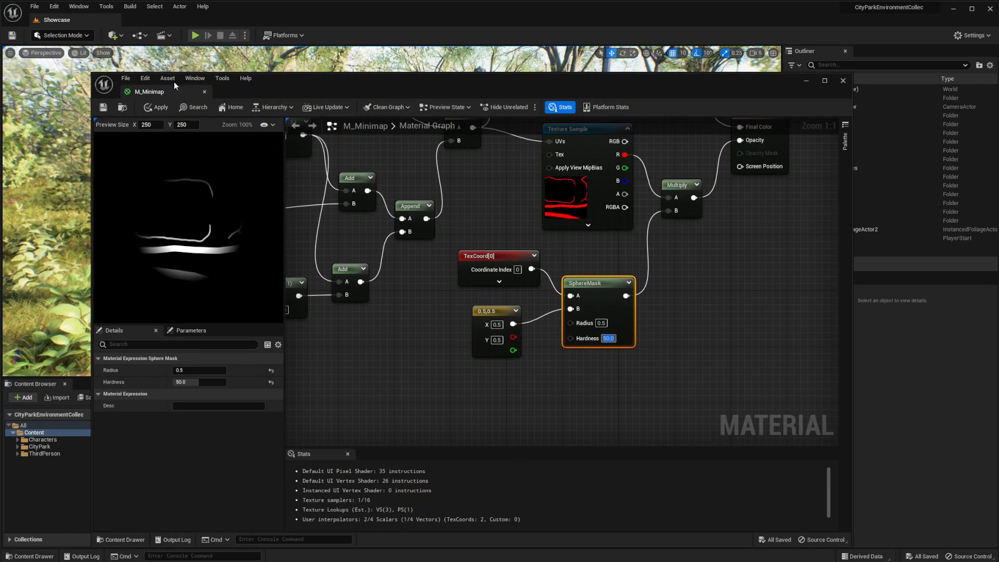
{"action": "left_click", "coordinate": [204, 91]}
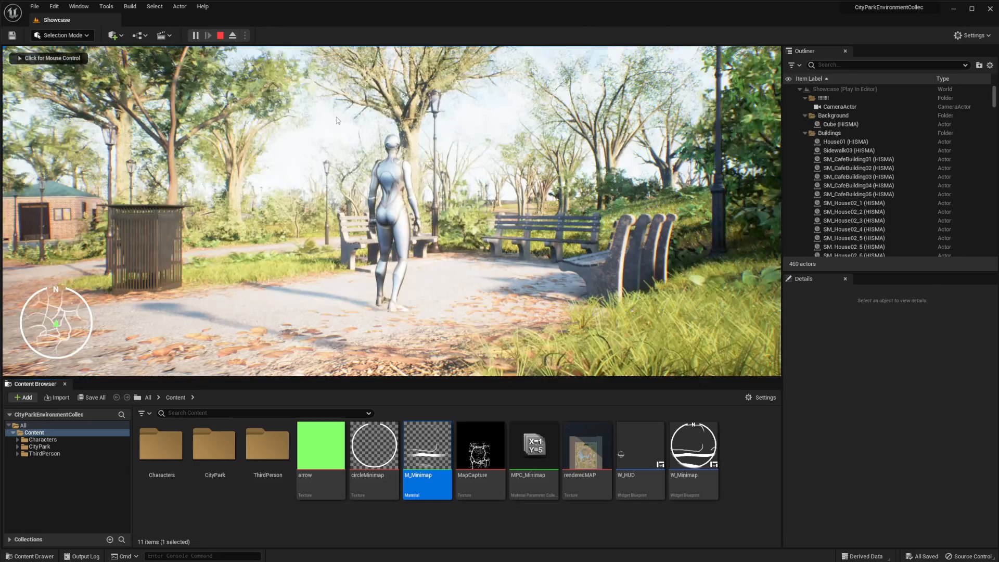
Play the level and run the character around to check the softened edge of the minimap
{"action": "left_click", "coordinate": [334, 119]}
{"action": "key", "text": "w"}
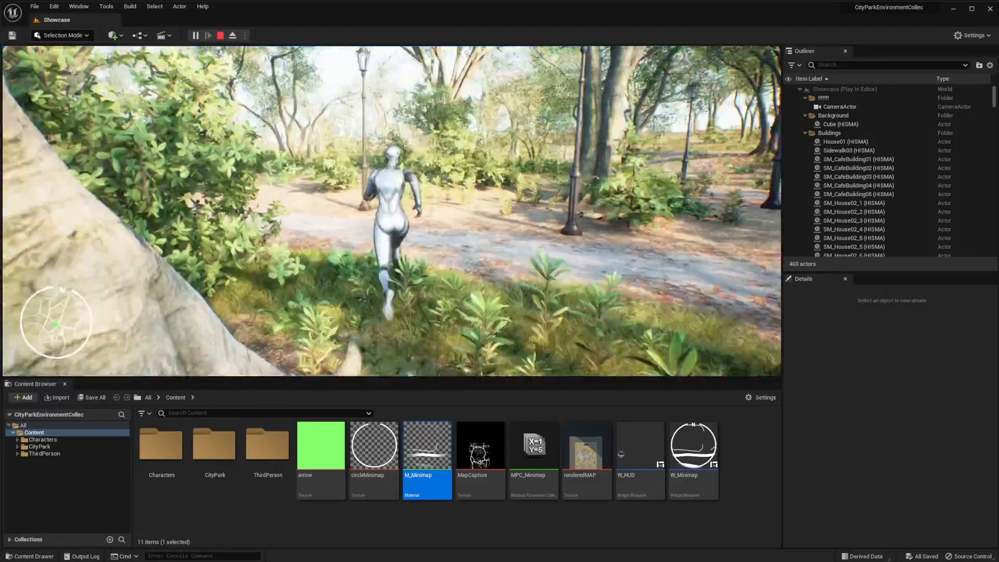
{"action": "key", "text": "Escape"}
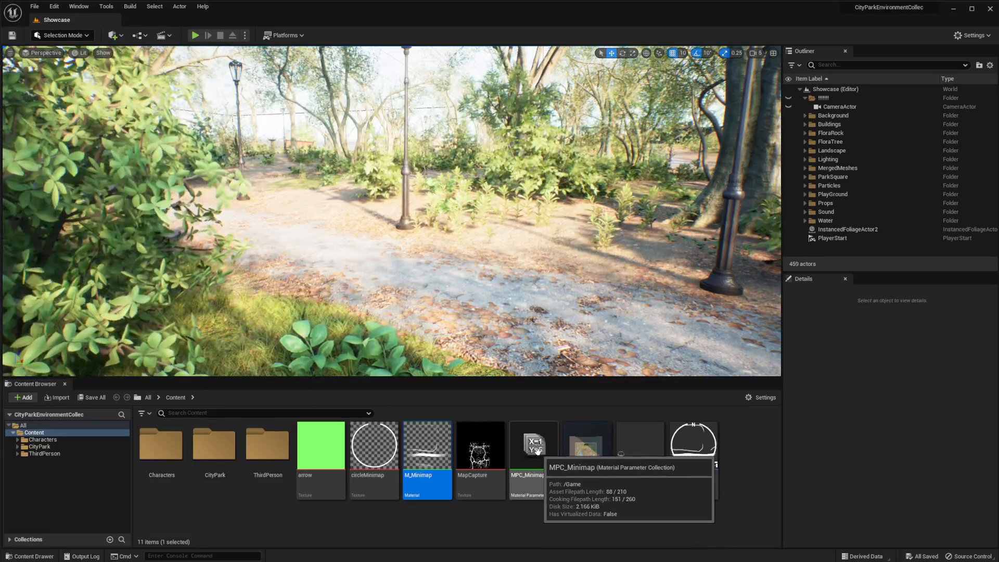
Set the Zoom parameter's default value to 1.0 in the MPC_Minimap parameter collection and save it
{"action": "double_click", "coordinate": [543, 488]}
{"action": "left_click_drag", "start_coordinate": [471, 86], "coordinate": [586, 70]}
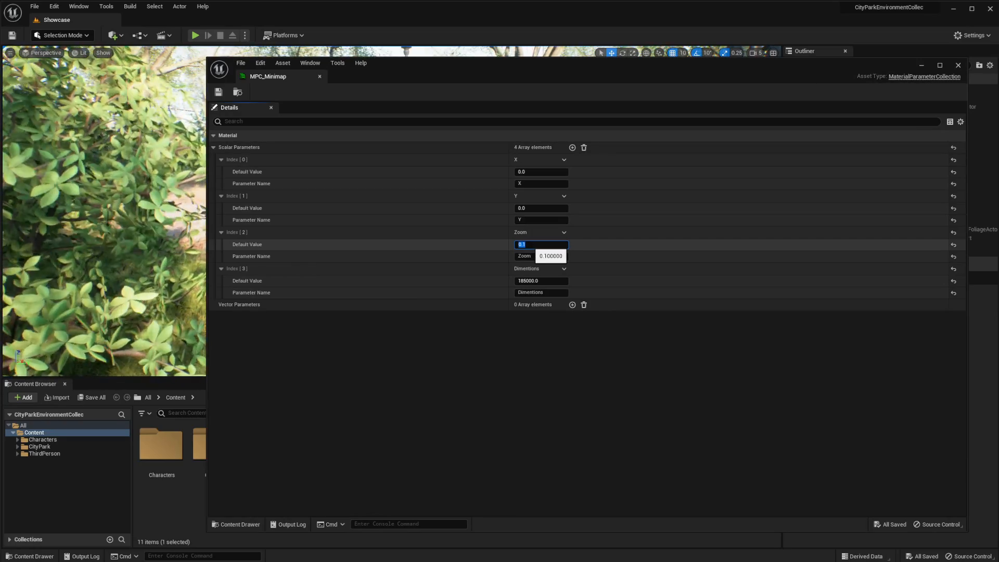
{"action": "key", "text": "Return"}
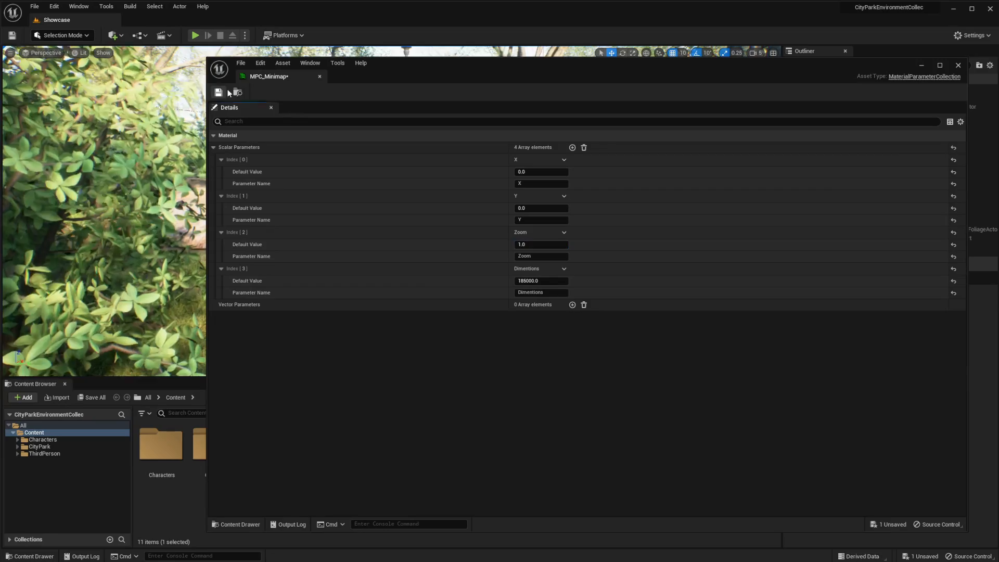
{"action": "left_click", "coordinate": [922, 66]}
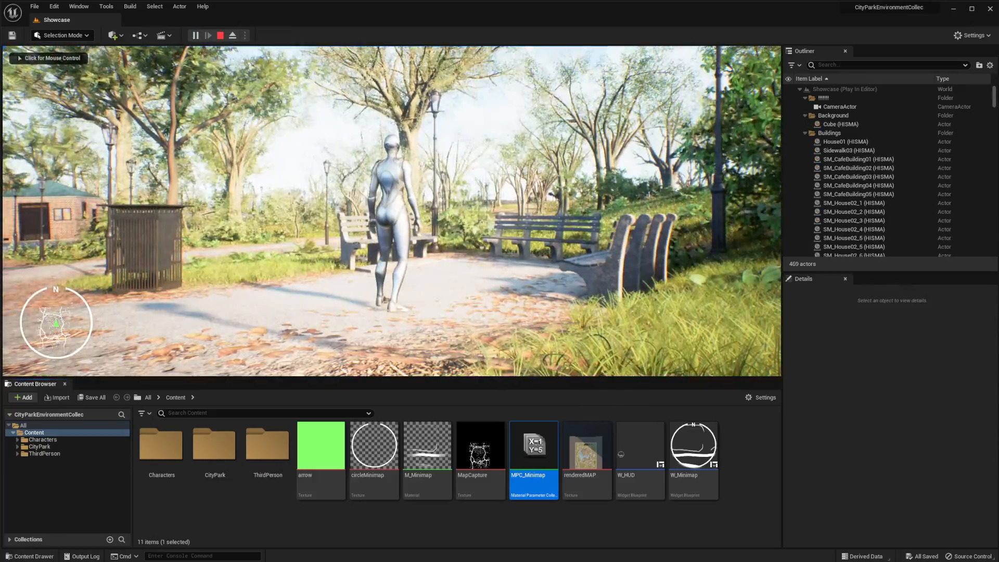
Play the level and run the character through the park to check the minimap at zoom 1.0
{"action": "left_click", "coordinate": [561, 279]}
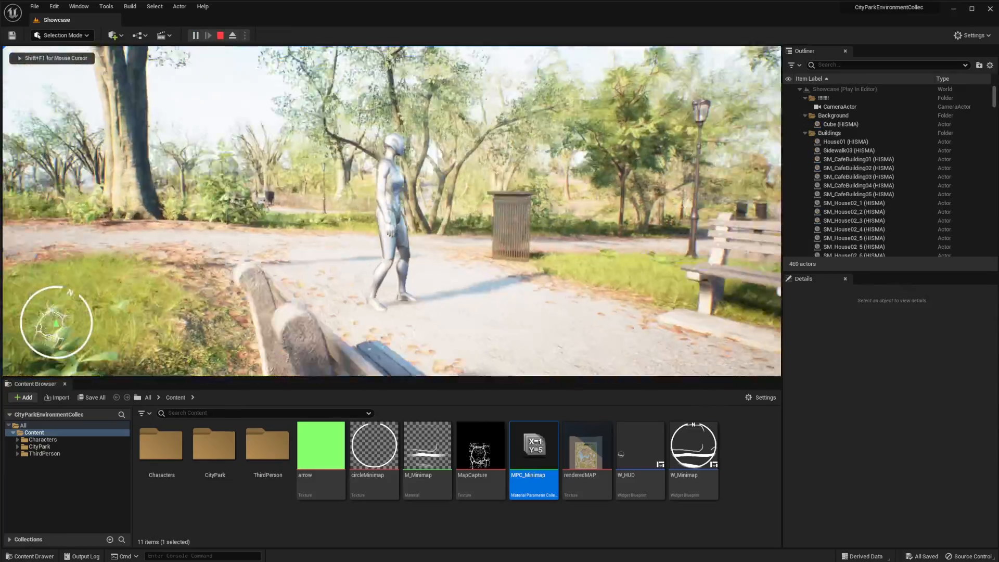
{"action": "key", "text": "w"}
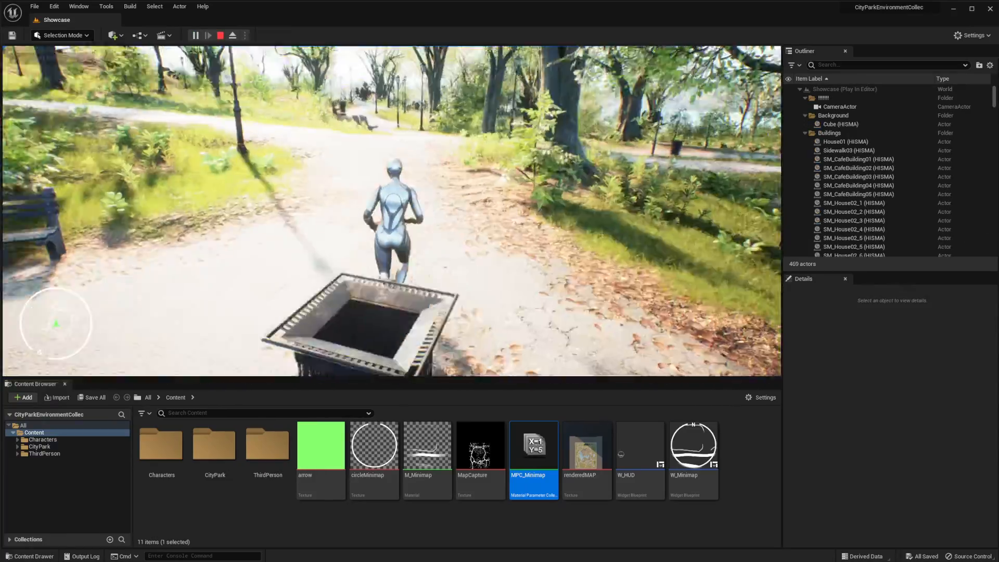
{"action": "key", "text": "w"}
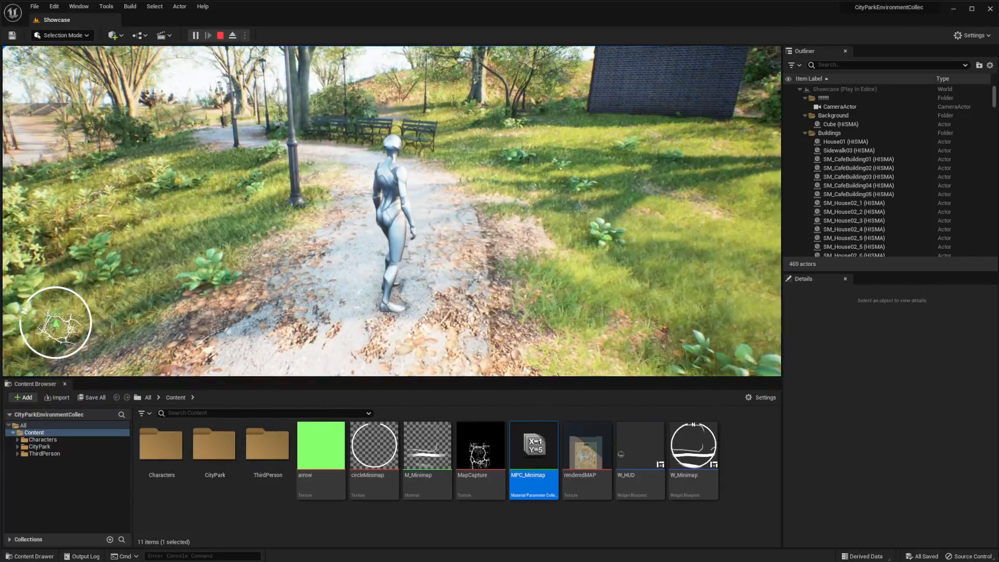
{"action": "key", "text": "Escape"}
Set the Zoom parameter's default value to 0.01 in MPC_Minimap and save the collection
{"action": "double_click", "coordinate": [533, 446]}
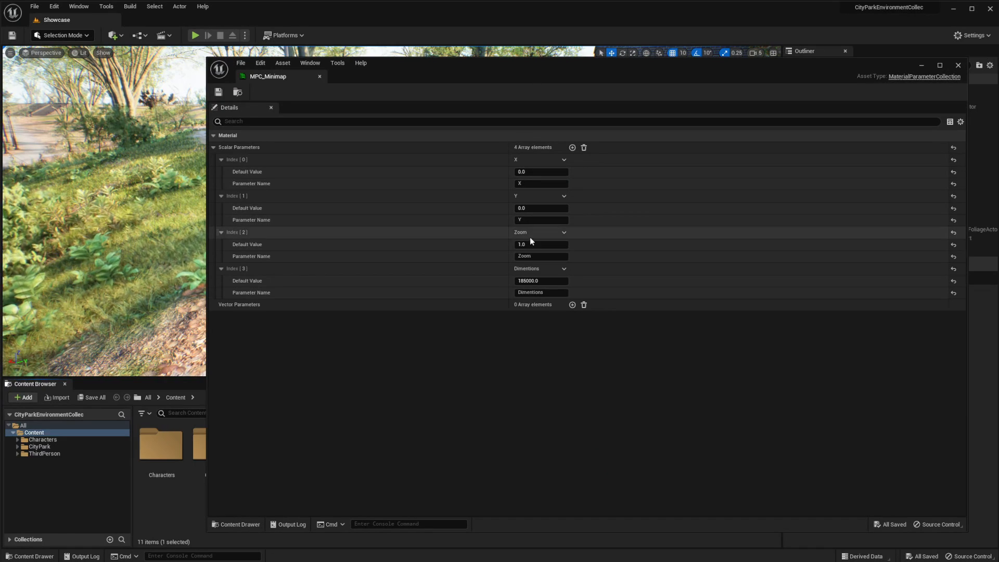
{"action": "left_click", "coordinate": [551, 245]}
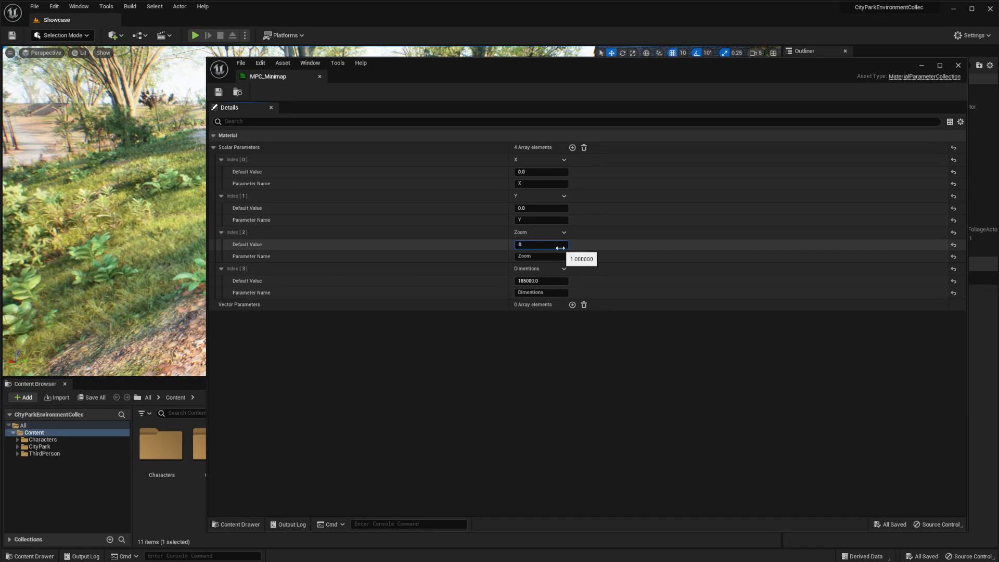
{"action": "type", "text": "0.01"}
{"action": "key", "text": "Return"}
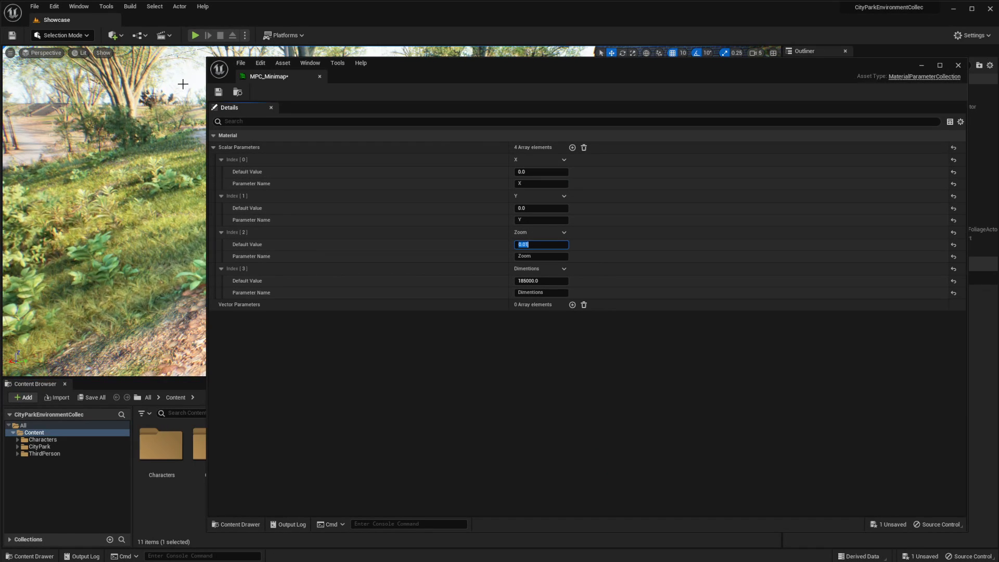
{"action": "left_click", "coordinate": [218, 93]}
{"action": "left_click", "coordinate": [921, 66]}
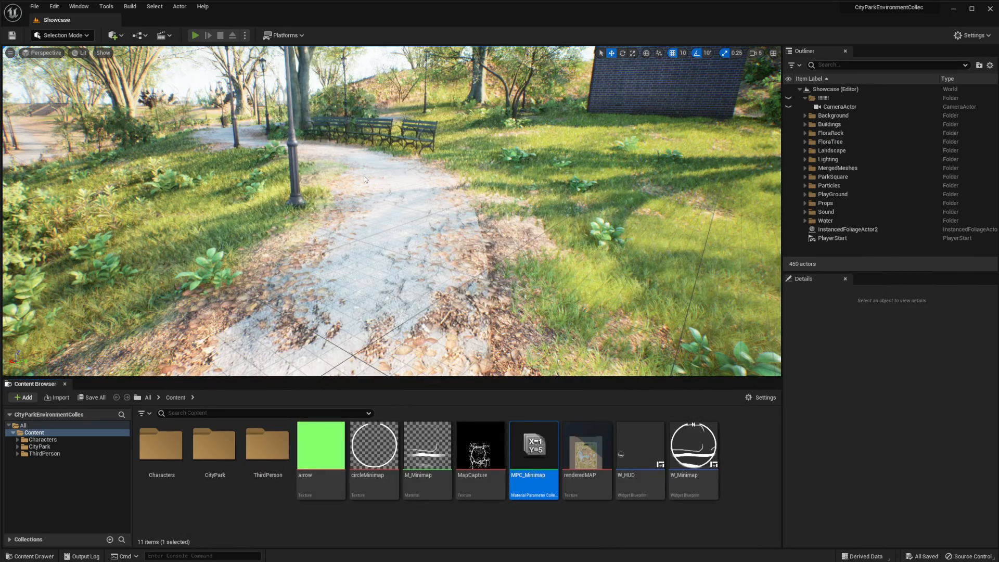
Play the level and move the character along the path to check the minimap at zoom 0.01
{"action": "left_click", "coordinate": [364, 179]}
{"action": "key", "text": "w"}
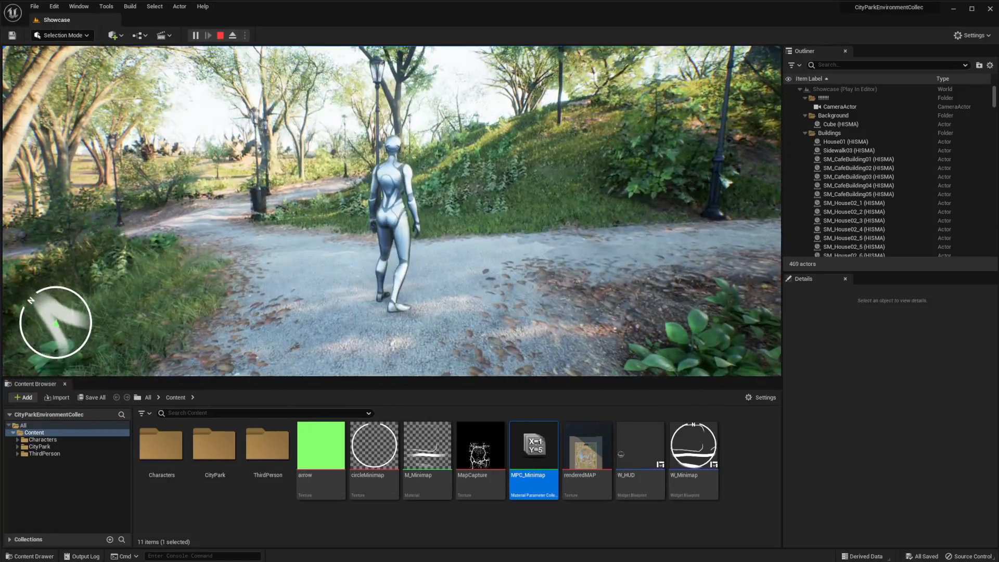
{"action": "key", "text": "Escape"}
Set the Zoom parameter's default value to 0.1 in MPC_Minimap, save the collection and close its editor
{"action": "double_click", "coordinate": [533, 446]}
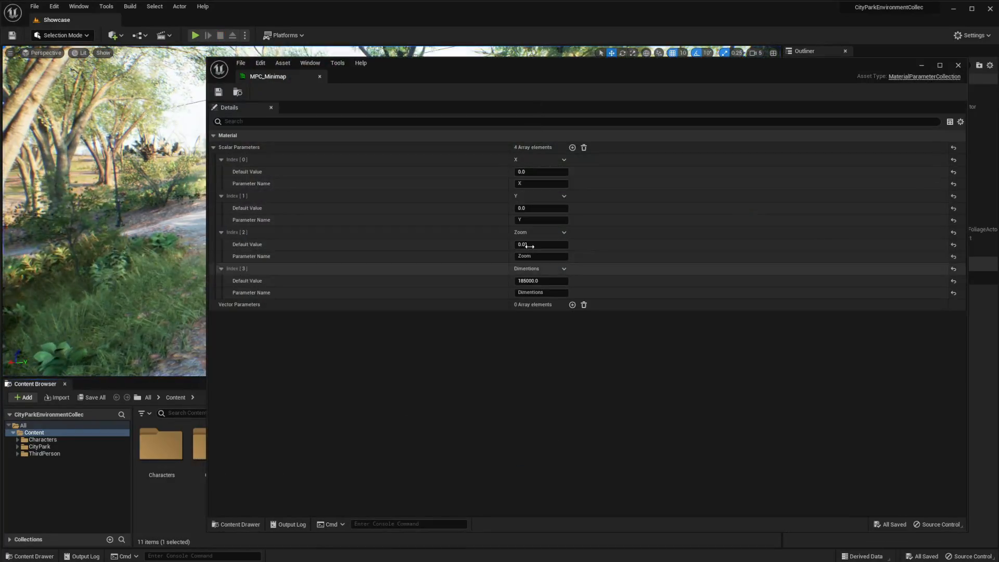
{"action": "left_click", "coordinate": [551, 244]}
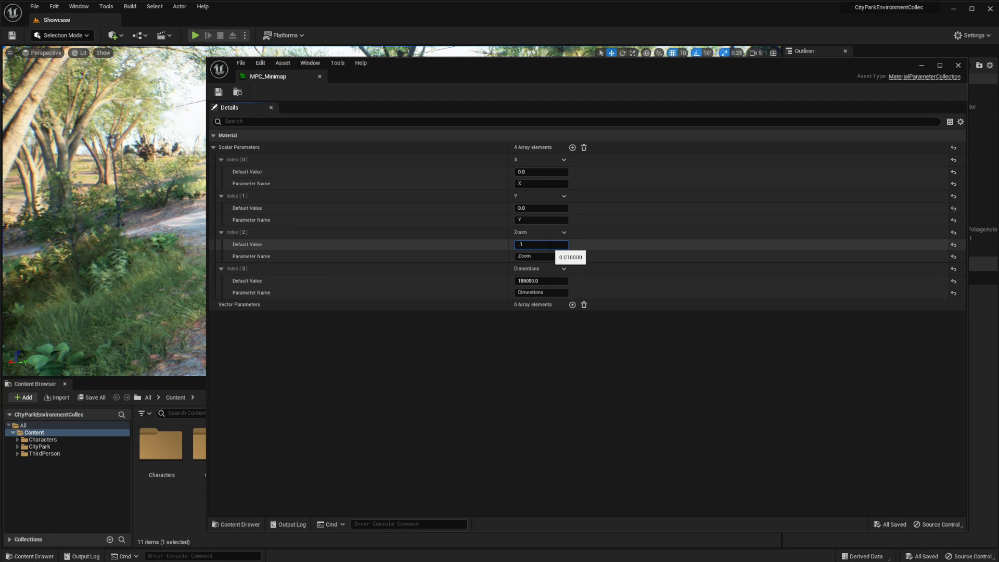
{"action": "type", "text": ".1"}
{"action": "key", "text": "Return"}
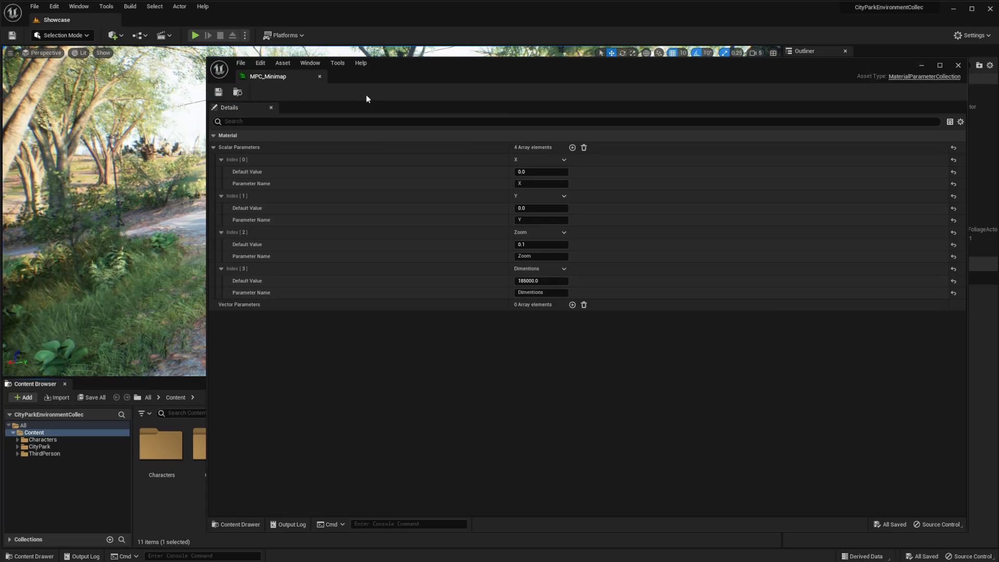
{"action": "left_click", "coordinate": [958, 65]}
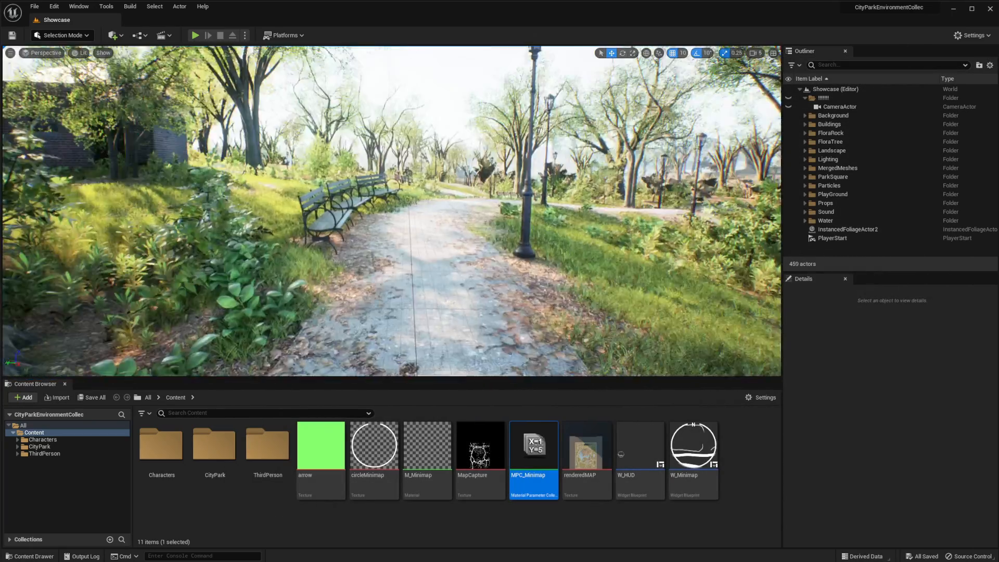
{"action": "right_click_drag", "start_coordinate": [391, 211], "coordinate": [360, 261]}
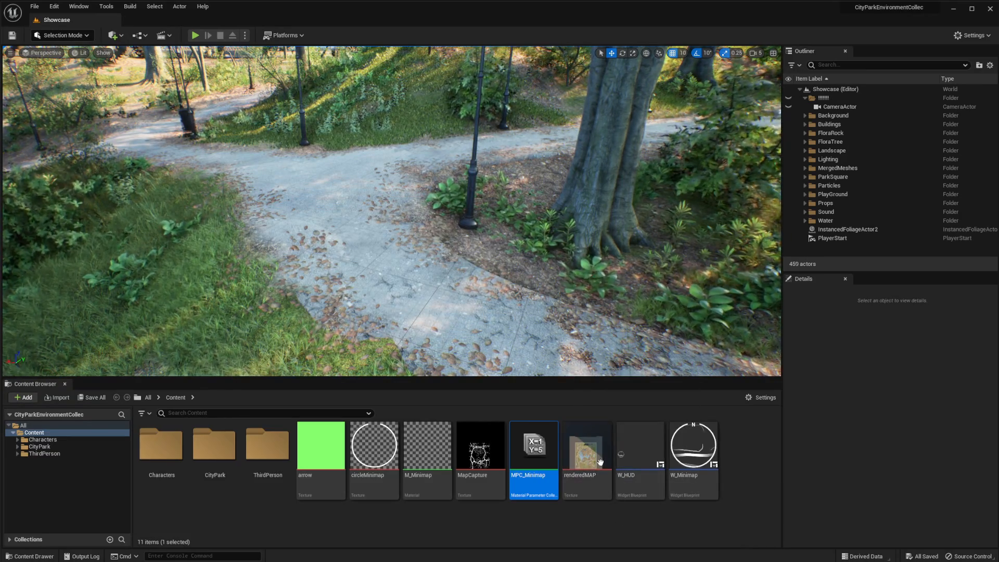
{"action": "mouse_move", "coordinate": [589, 467]}
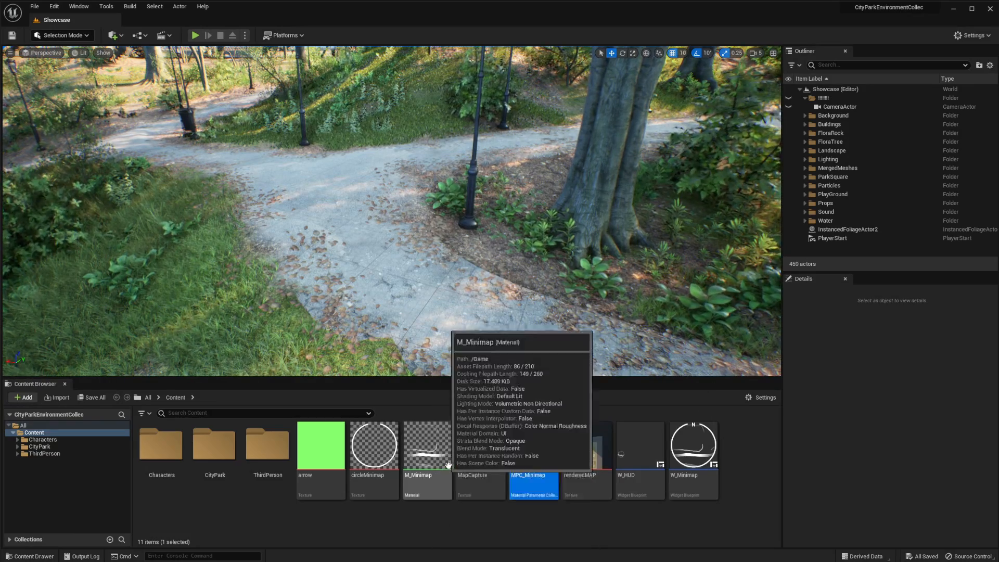
{"action": "mouse_move", "coordinate": [431, 453]}
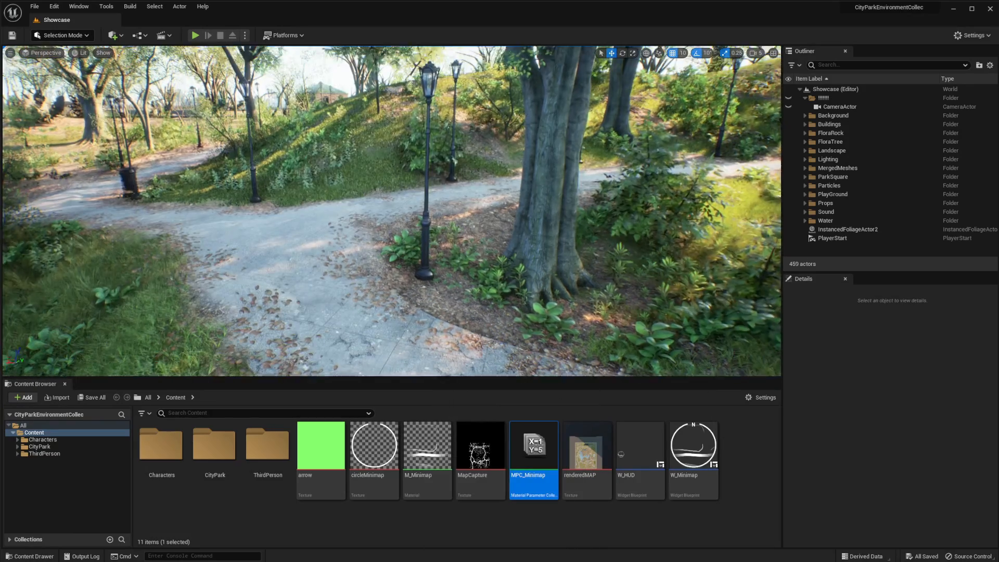